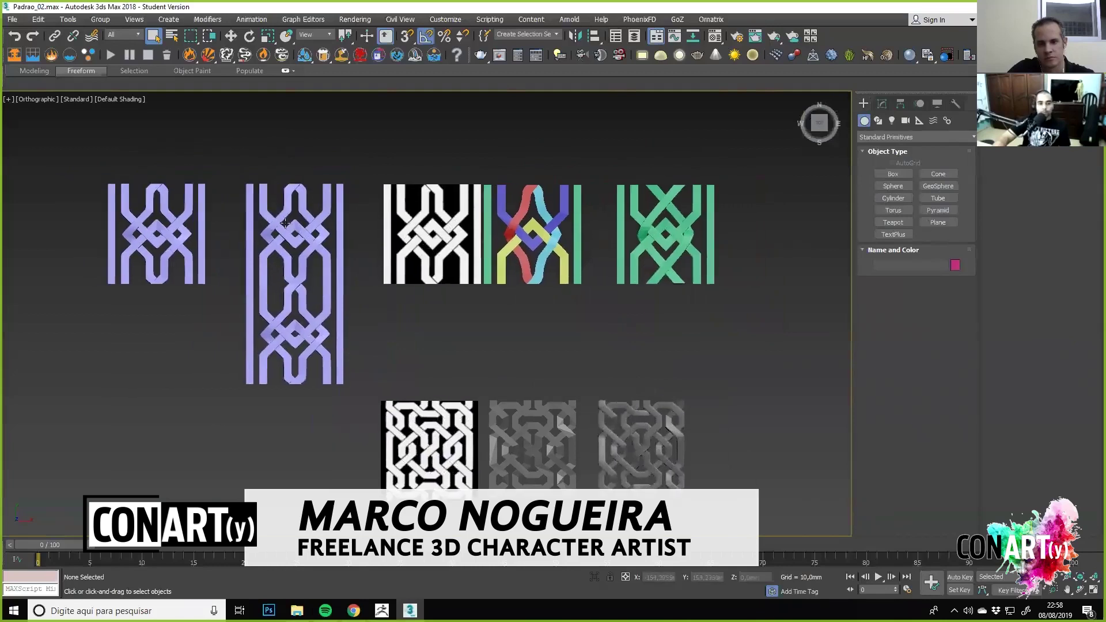
# Examine the interlaced pattern meshes, the black-and-white references and the coloured variants laid out in the scene.
pyautogui.click(423, 318)
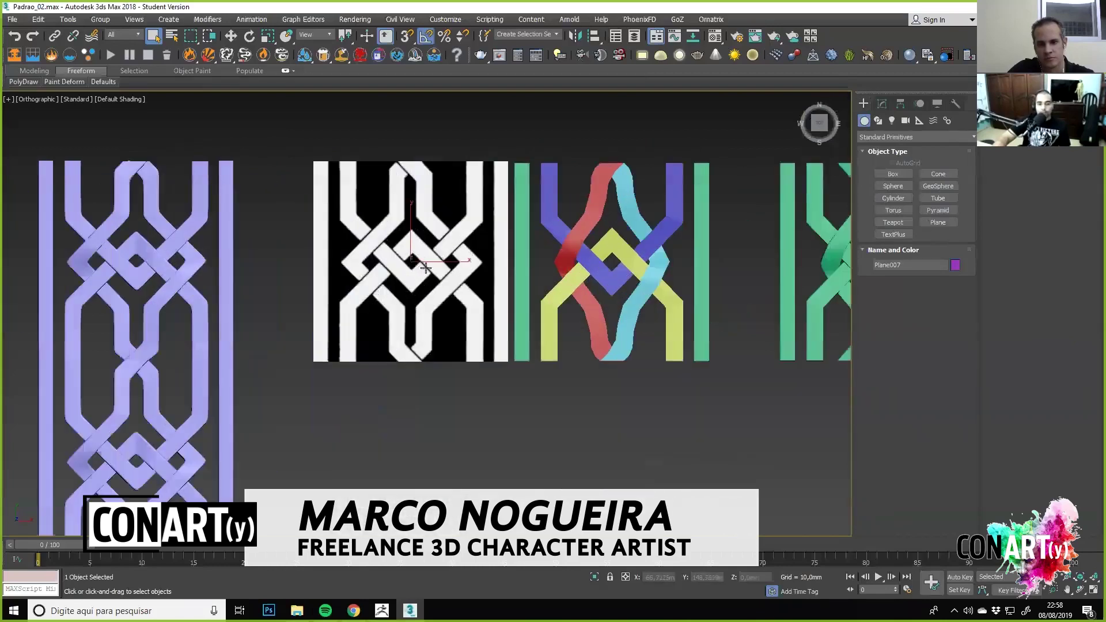
pyautogui.scroll(-5, 423, 317)
pyautogui.keyDown('alt'); pyautogui.moveTo(423, 318); pyautogui.dragTo(452, 221, button='middle'); pyautogui.keyUp('alt')
pyautogui.hotkey('shift', 'z')
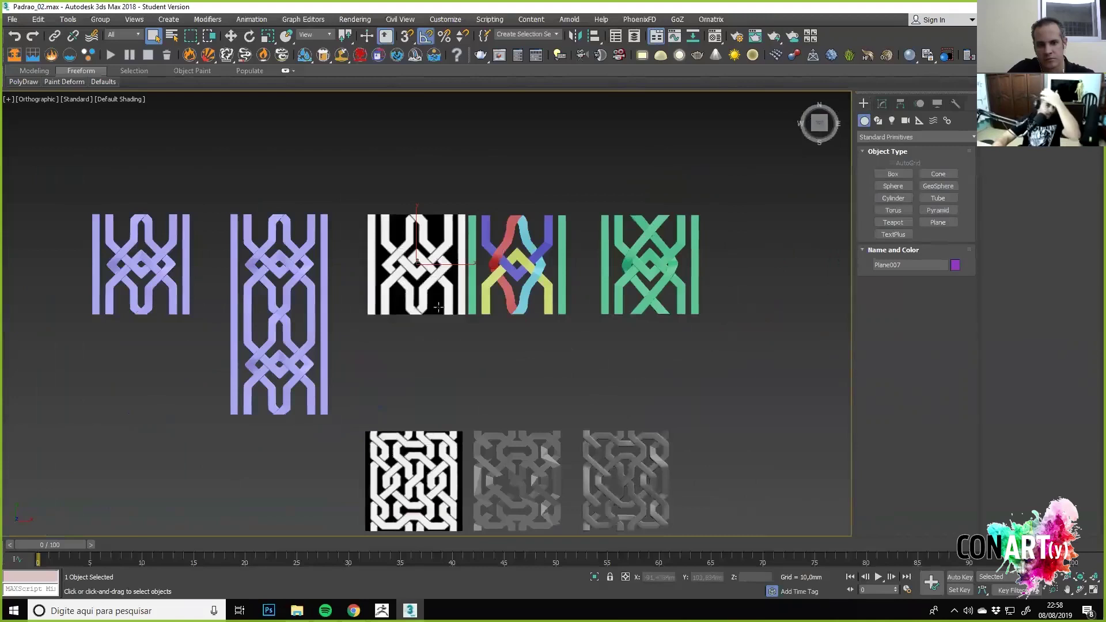
pyautogui.moveTo(410, 289); pyautogui.dragTo(412, 332, button='middle')
pyautogui.moveTo(456, 279); pyautogui.dragTo(369, 158, button='middle')
pyautogui.scroll(5, 426, 357)
pyautogui.moveTo(604, 355); pyautogui.dragTo(181, 337, button='middle')
pyautogui.click(506, 287)
pyautogui.keyDown('alt'); pyautogui.moveTo(553, 387); pyautogui.dragTo(494, 369, button='middle'); pyautogui.keyUp('alt')
pyautogui.scroll(-3, 493, 369)
pyautogui.moveTo(253, 249); pyautogui.dragTo(536, 500, button='middle')
pyautogui.moveTo(369, 316); pyautogui.dragTo(467, 371, button='middle')
pyautogui.moveTo(190, 268); pyautogui.dragTo(236, 263, button='middle')
pyautogui.scroll(2, 237, 262)
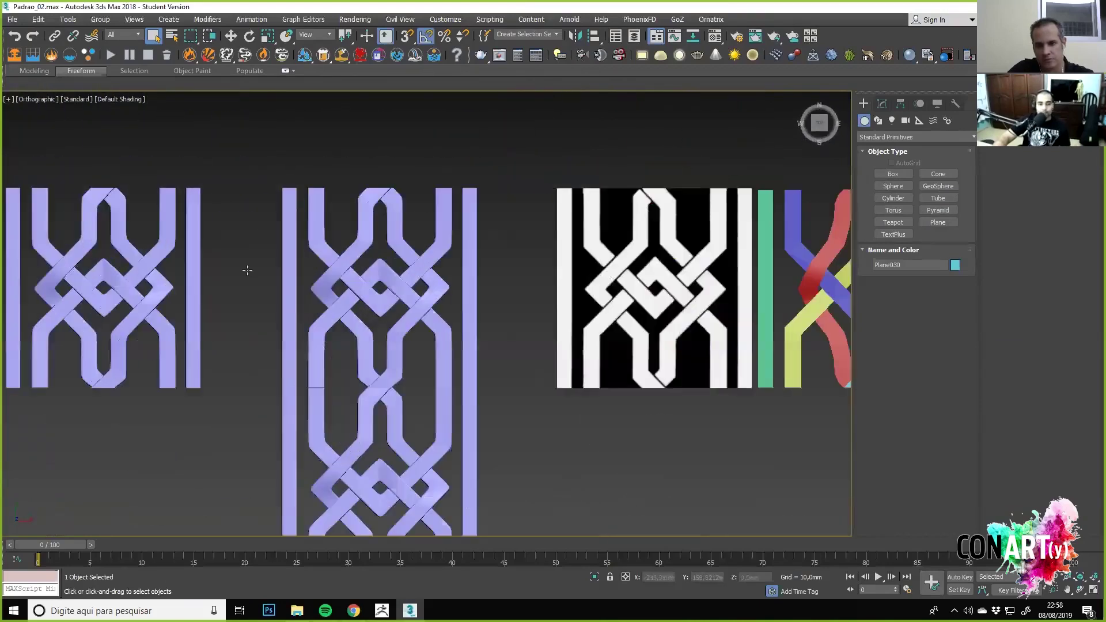
pyautogui.moveTo(155, 258); pyautogui.dragTo(260, 262, button='middle')
pyautogui.keyDown('alt'); pyautogui.moveTo(283, 330); pyautogui.dragTo(377, 375, button='middle'); pyautogui.keyUp('alt')
pyautogui.moveTo(474, 372); pyautogui.dragTo(187, 377, button='middle')
pyautogui.moveTo(301, 263); pyautogui.dragTo(209, 277, button='middle')
pyautogui.scroll(-4, 303, 257)
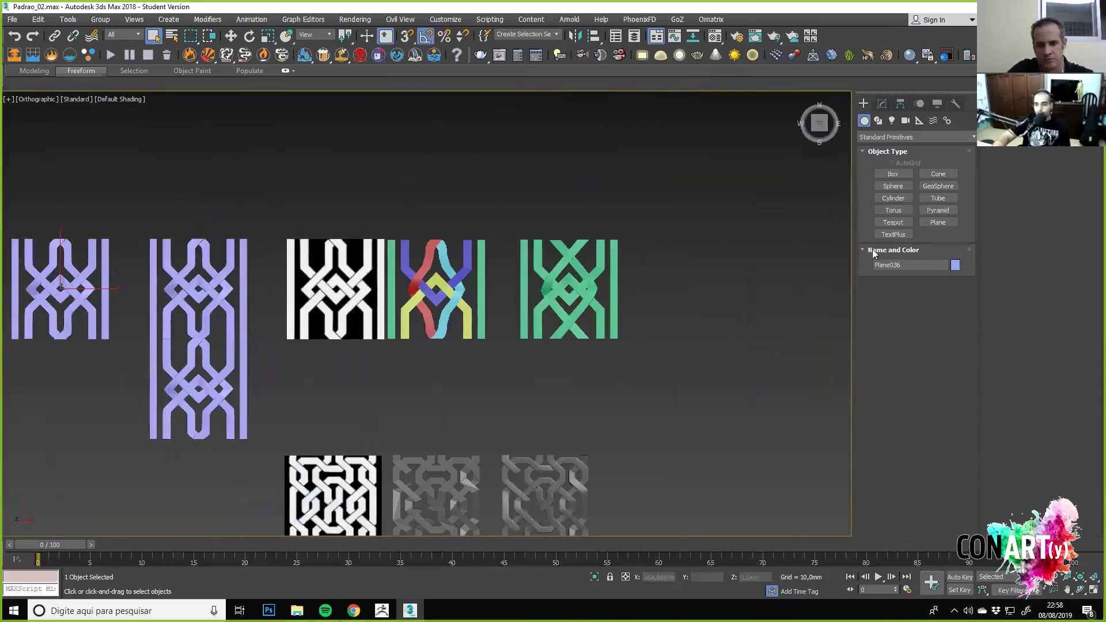
# Sample the material of the upper black-and-white reference plane into an empty Material Editor slot.
pyautogui.moveTo(333, 286); pyautogui.dragTo(450, 300, button='middle')
pyautogui.click(343, 295)
pyautogui.press('z')
pyautogui.press('m')
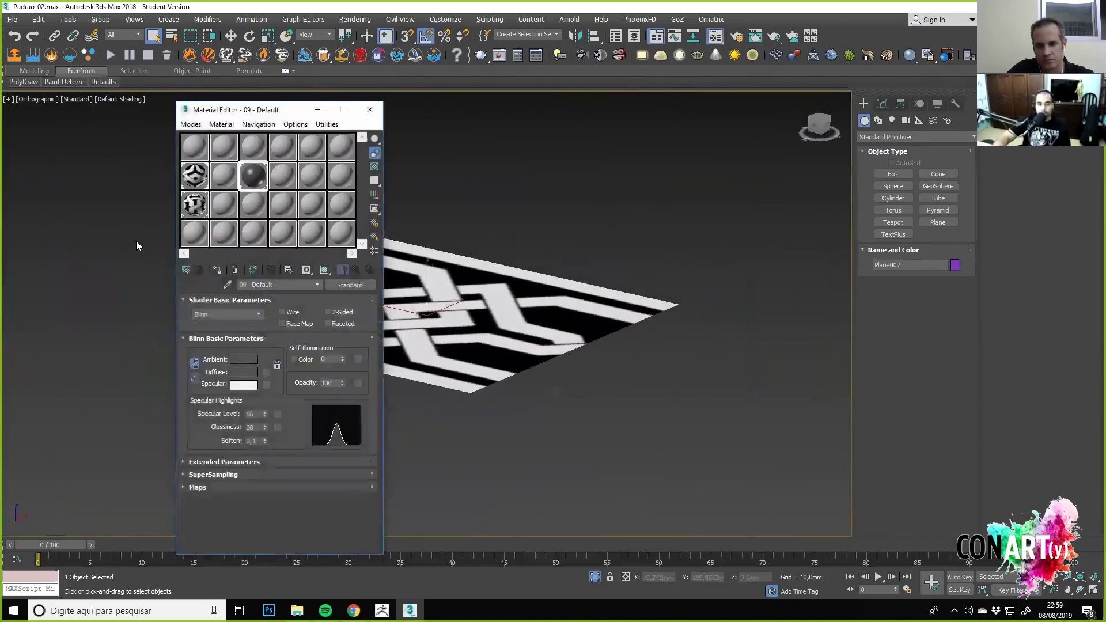
pyautogui.moveTo(290, 103); pyautogui.dragTo(136, 116)
pyautogui.click(187, 191)
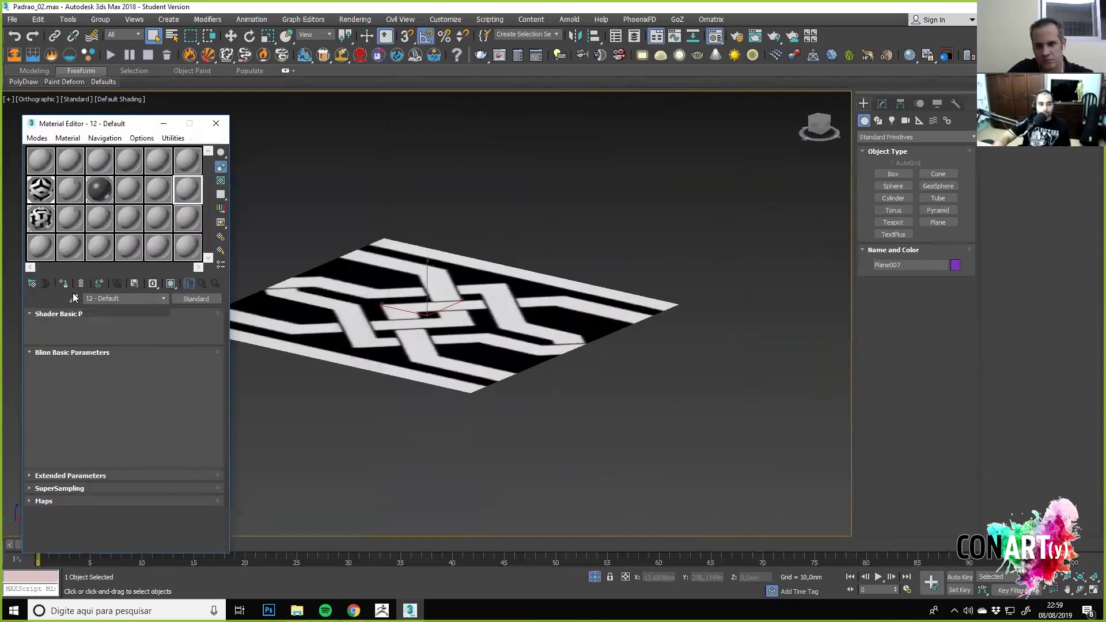
pyautogui.click(74, 298)
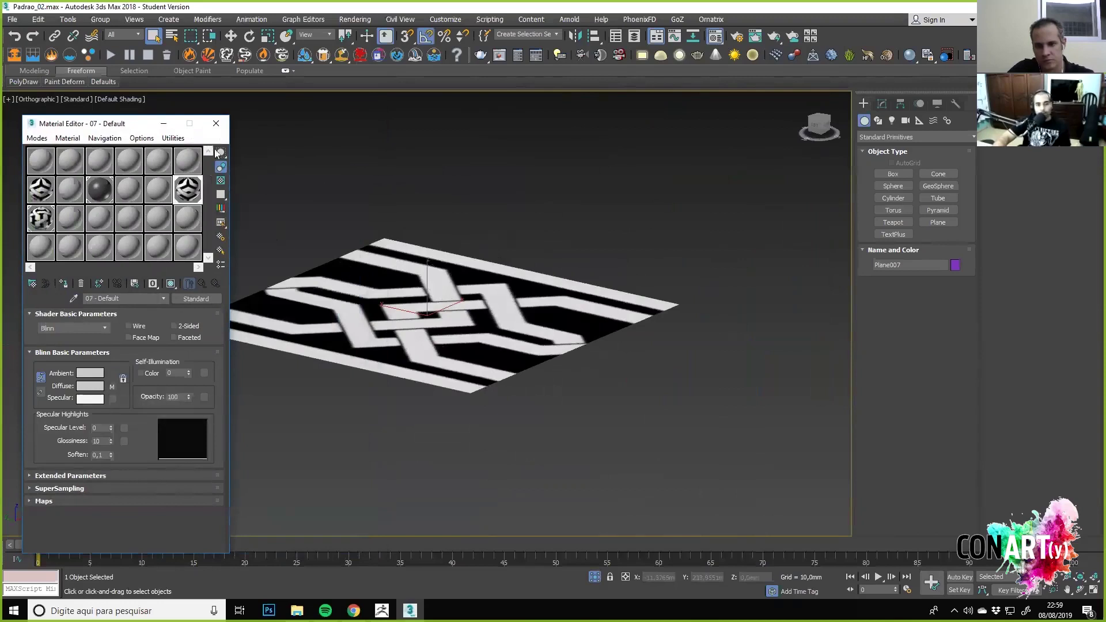
pyautogui.click(215, 123)
# Add a UVW Map modifier to the black-and-white reference plane.
pyautogui.keyDown('alt'); pyautogui.moveTo(402, 305); pyautogui.dragTo(357, 377, button='middle'); pyautogui.keyUp('alt')
pyautogui.click(885, 104)
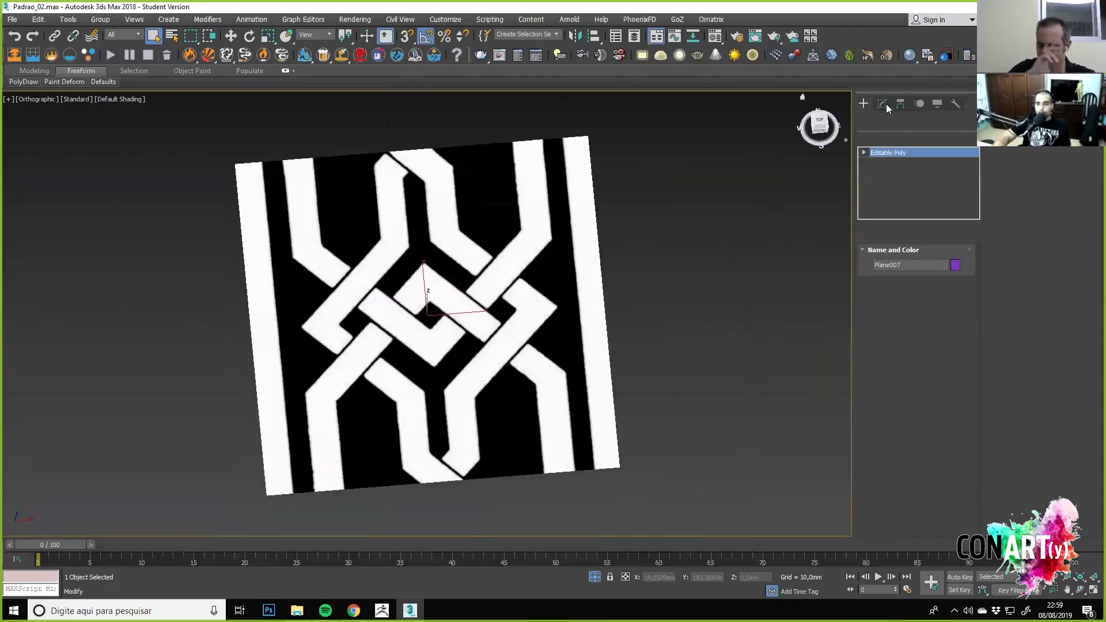
pyautogui.click(911, 137)
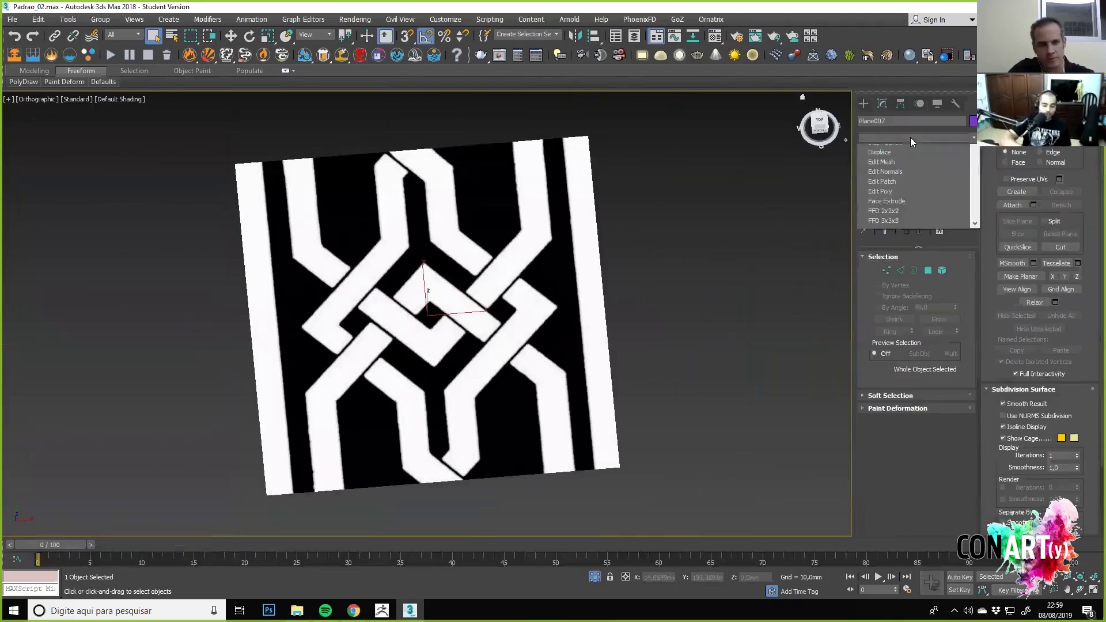
pyautogui.write('uv')
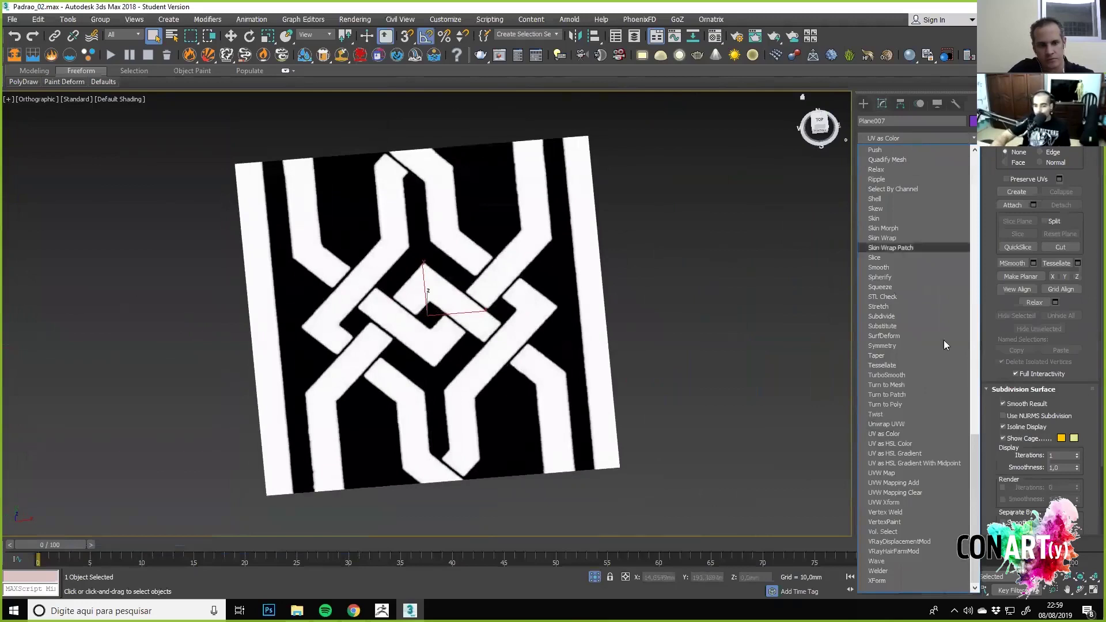
pyautogui.click(915, 474)
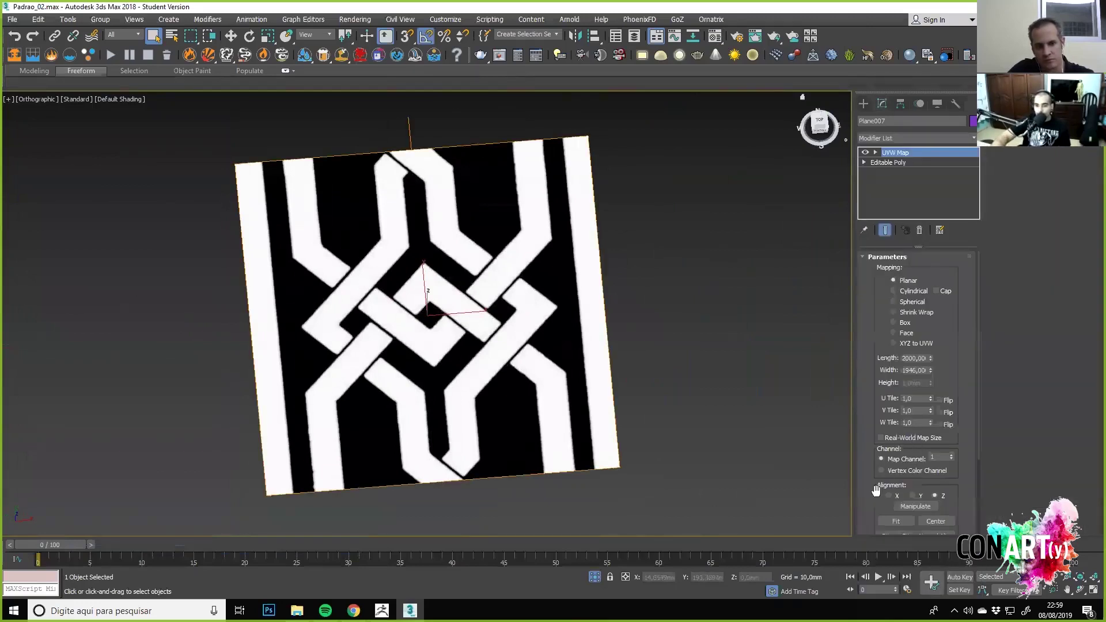
# Open the Bitmap Fit image selection for the UVW mapping, and dismiss it without choosing a file.
pyautogui.moveTo(875, 490); pyautogui.dragTo(873, 401)
pyautogui.click(905, 445)
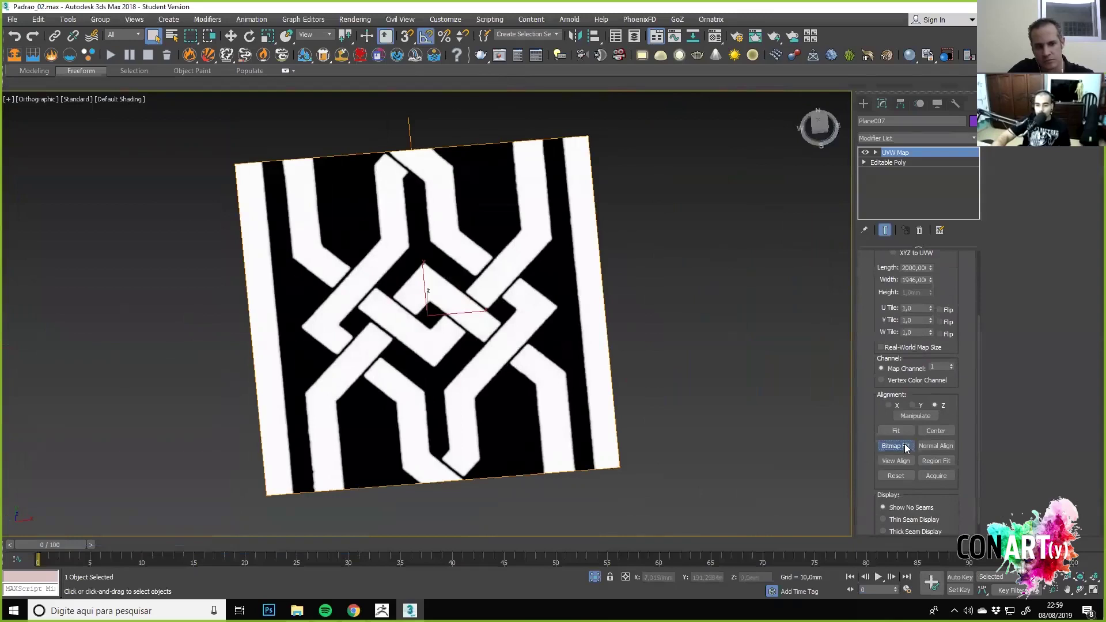
pyautogui.click(904, 446)
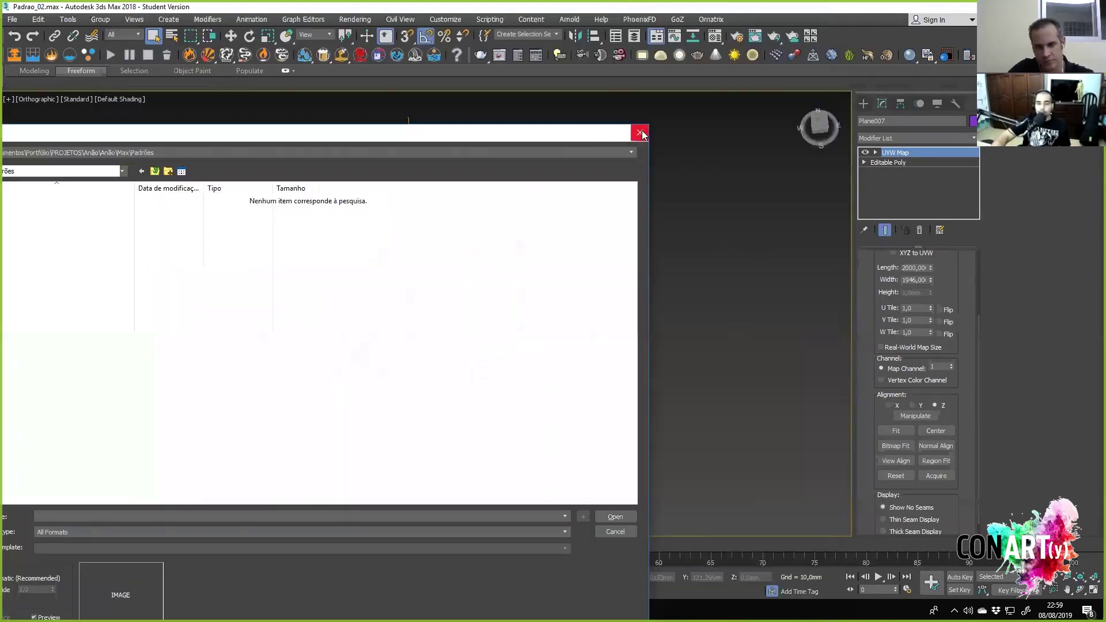
pyautogui.click(636, 133)
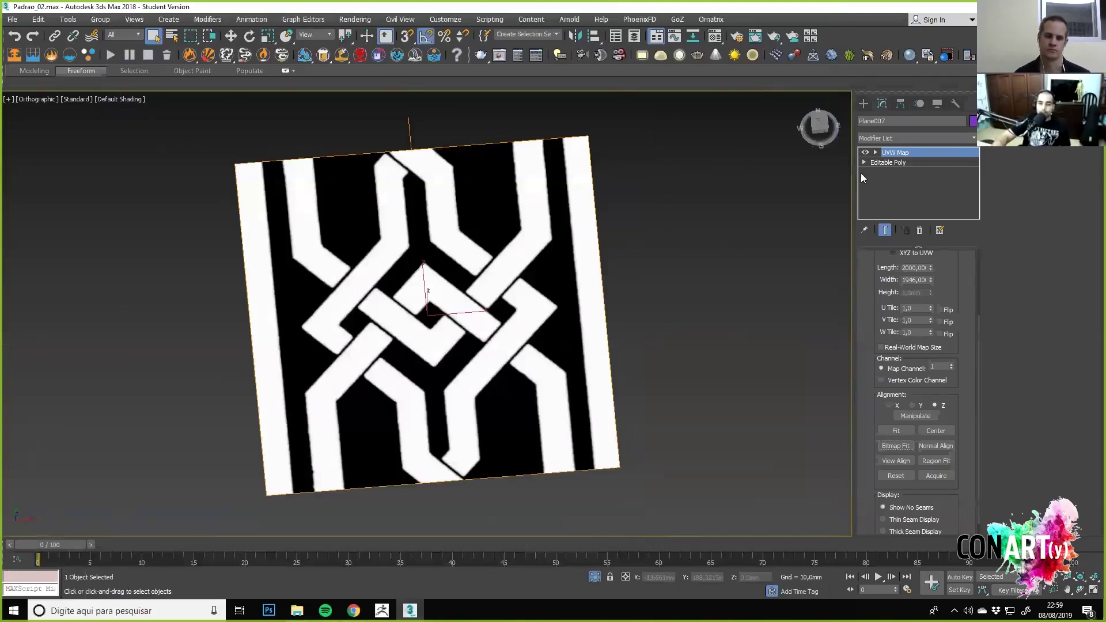
# Set the view of the reference plane to Top.
pyautogui.keyDown('alt'); pyautogui.moveTo(438, 242); pyautogui.dragTo(749, 150, button='middle'); pyautogui.keyUp('alt')
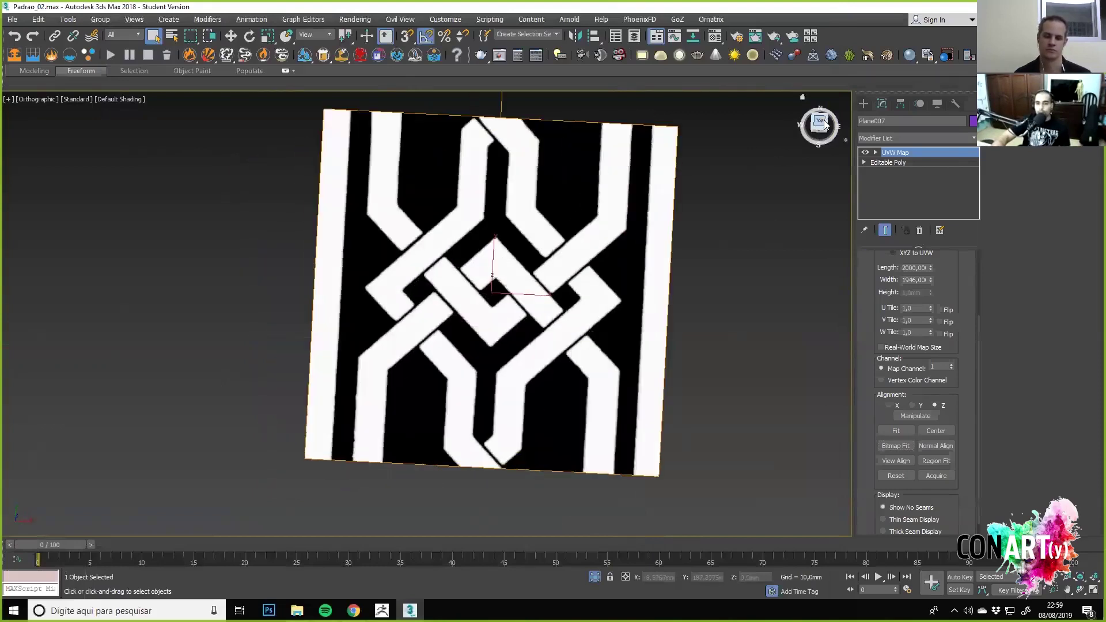
pyautogui.click(820, 124)
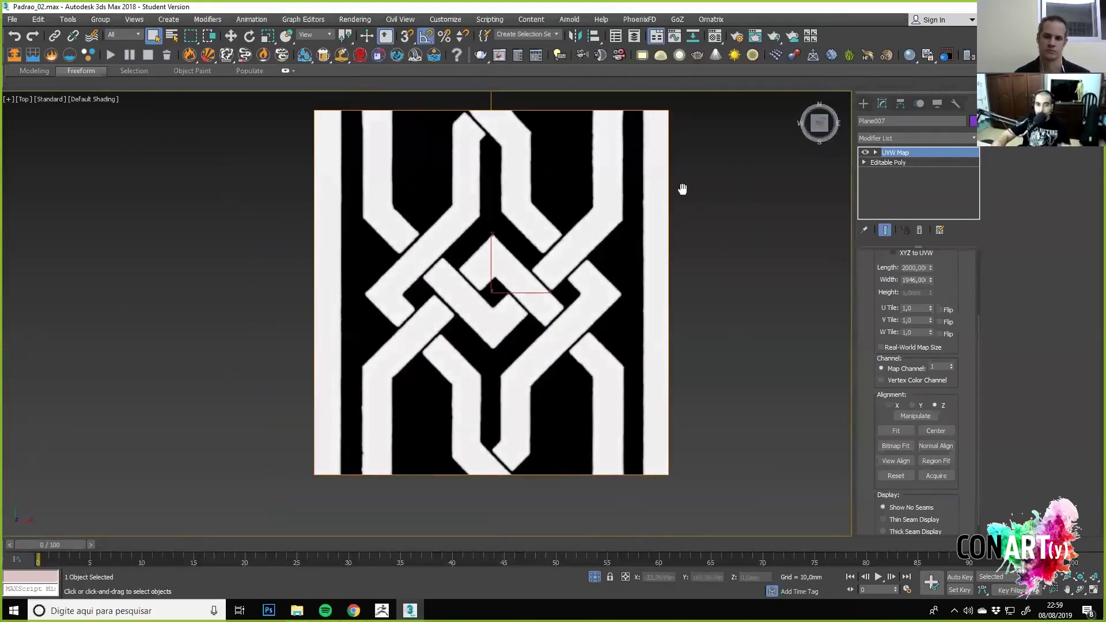
pyautogui.scroll(-2, 575, 190)
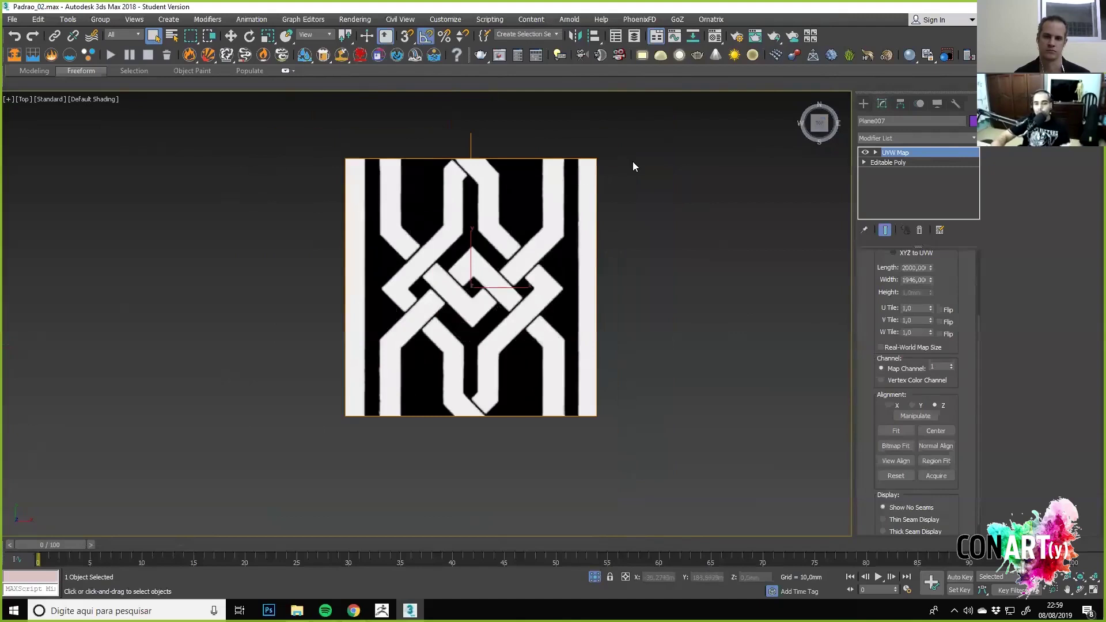
# Try moving the reference plane's edge vertices in the Editable Poly level while showing the UVW Map result.
pyautogui.click(901, 163)
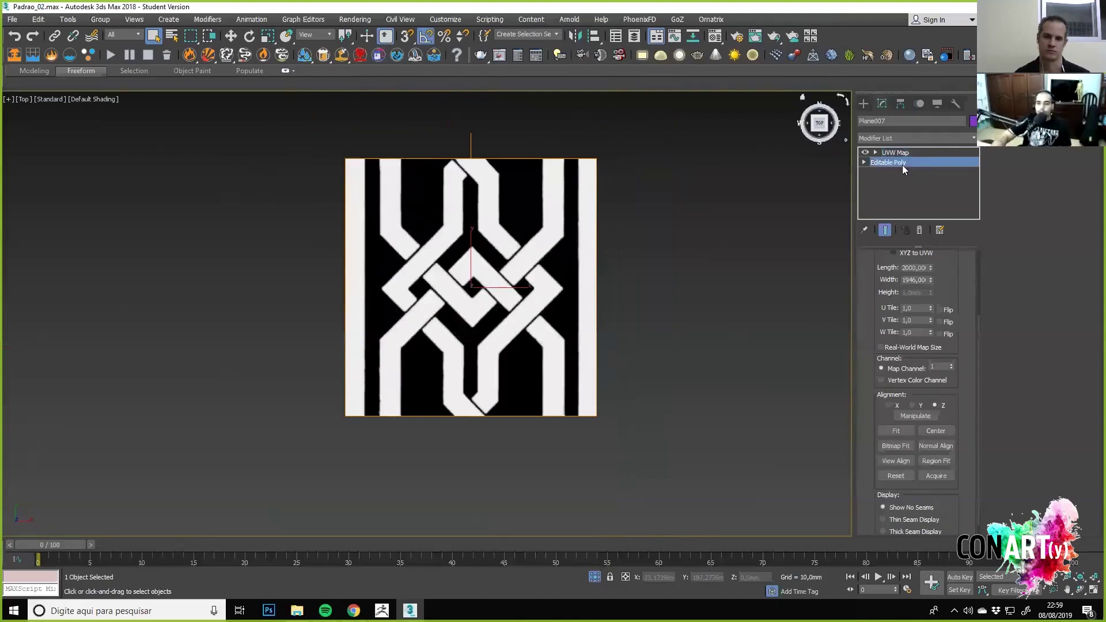
pyautogui.click(864, 161)
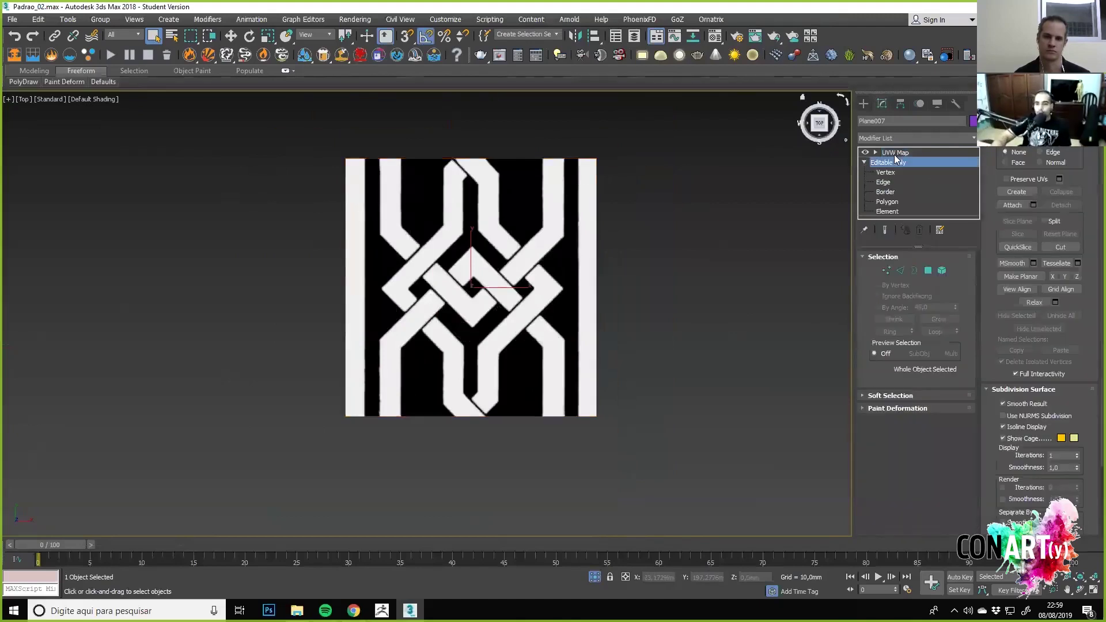
pyautogui.click(886, 270)
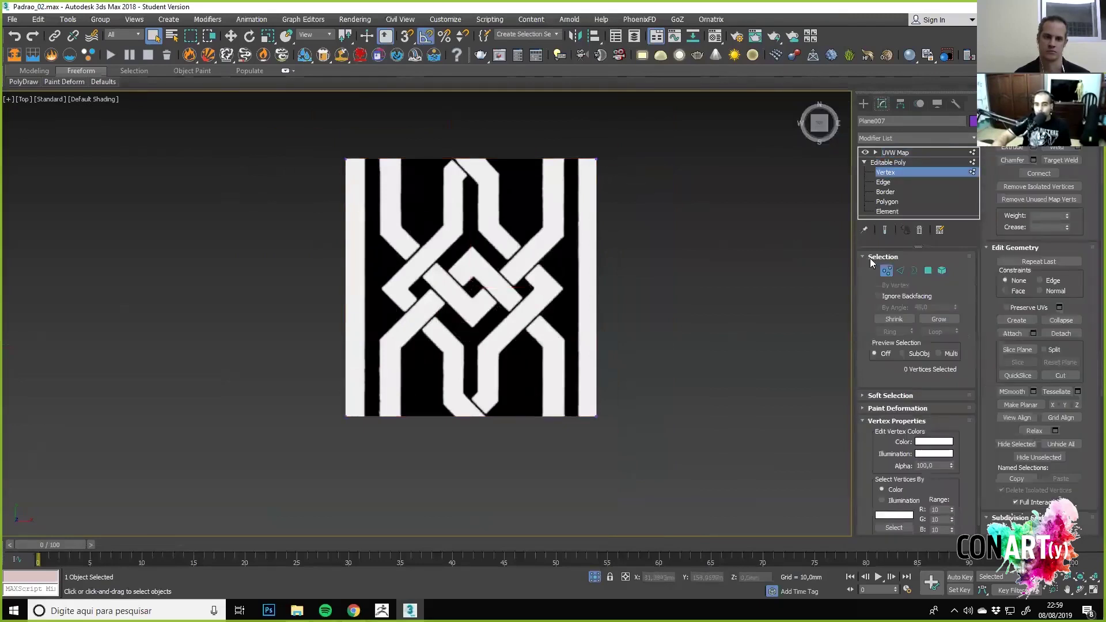
pyautogui.click(886, 232)
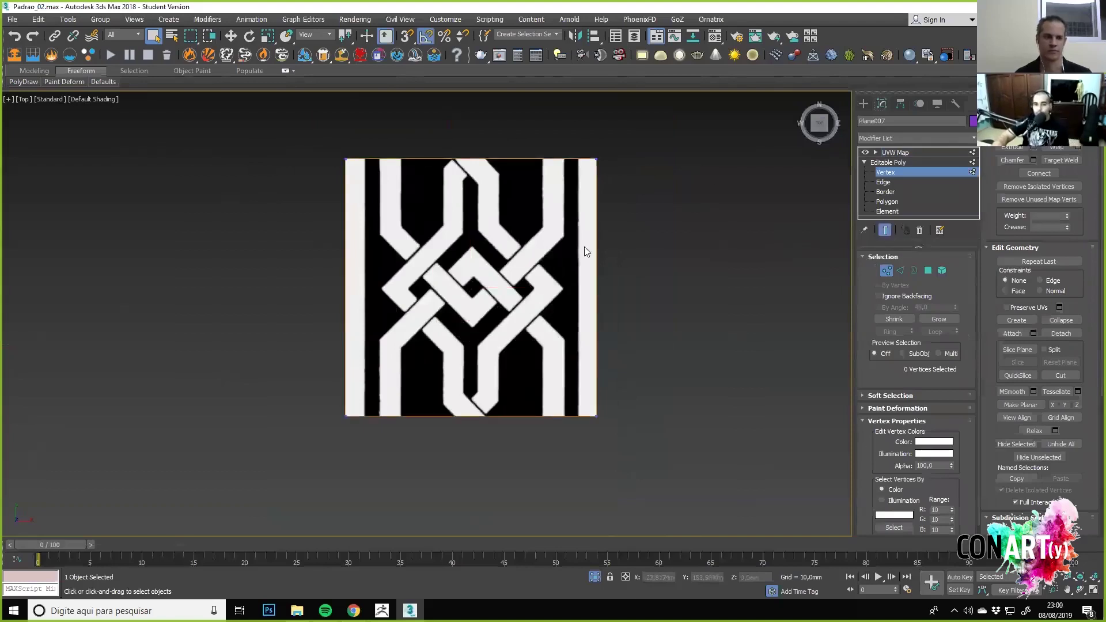
pyautogui.moveTo(638, 137); pyautogui.dragTo(578, 472)
pyautogui.press('w')
pyautogui.moveTo(648, 289); pyautogui.dragTo(599, 291)
pyautogui.moveTo(339, 414); pyautogui.dragTo(290, 386)
pyautogui.moveTo(630, 521); pyautogui.dragTo(628, 519)
pyautogui.moveTo(472, 373); pyautogui.dragTo(499, 372)
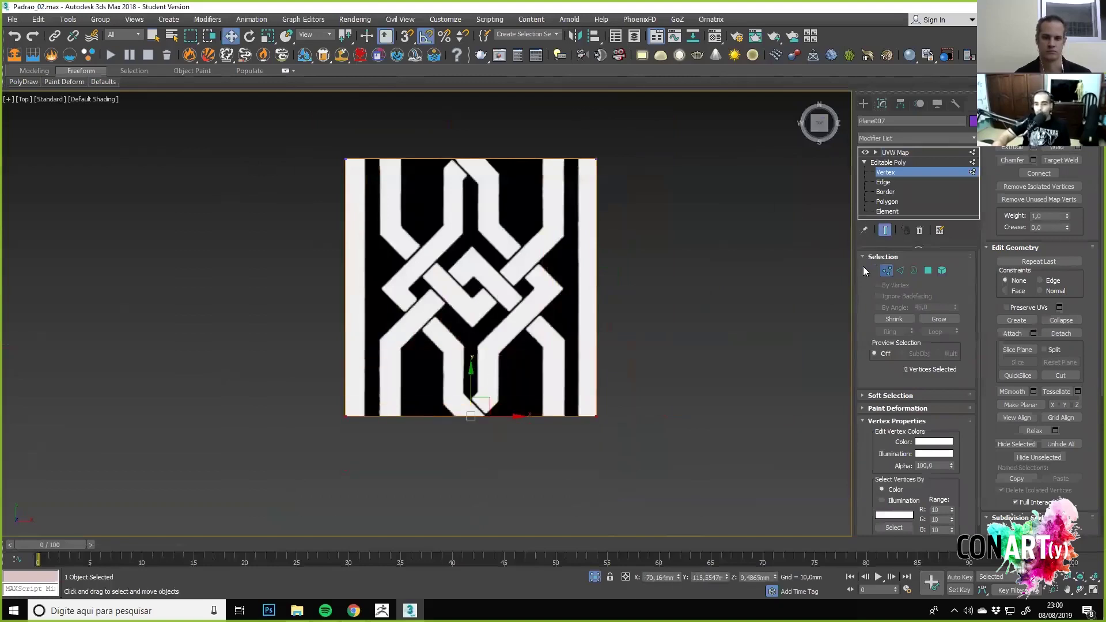
# Delete the UVW Map modifier from the reference plane.
pyautogui.click(905, 151)
pyautogui.click(920, 231)
pyautogui.moveTo(549, 215); pyautogui.dragTo(430, 244, button='middle')
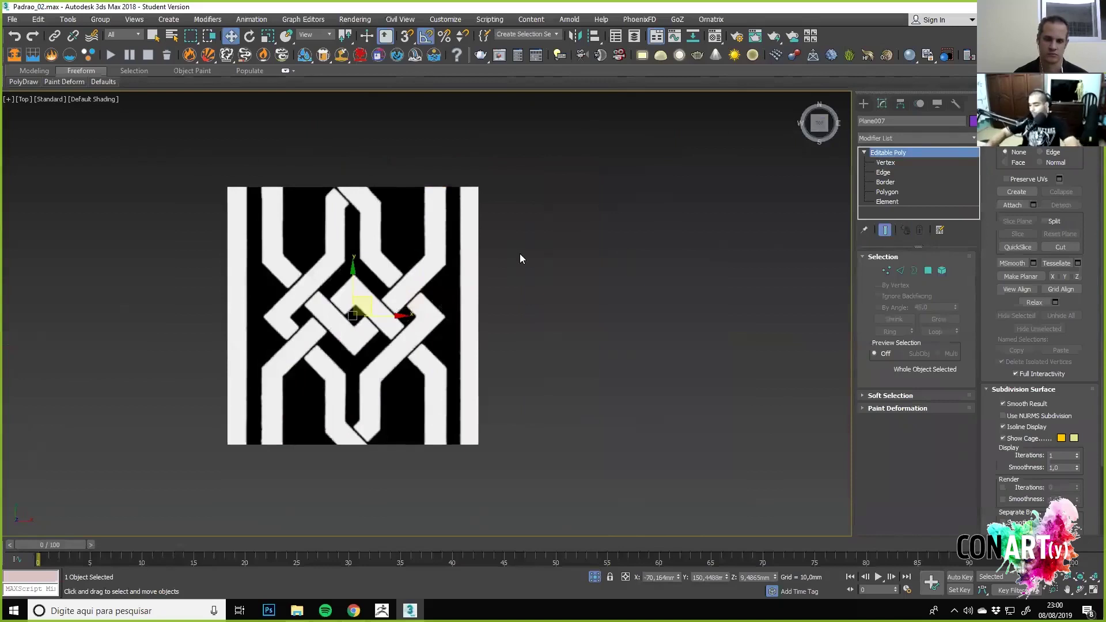
pyautogui.moveTo(489, 296); pyautogui.dragTo(511, 306, button='middle')
pyautogui.scroll(2, 535, 323)
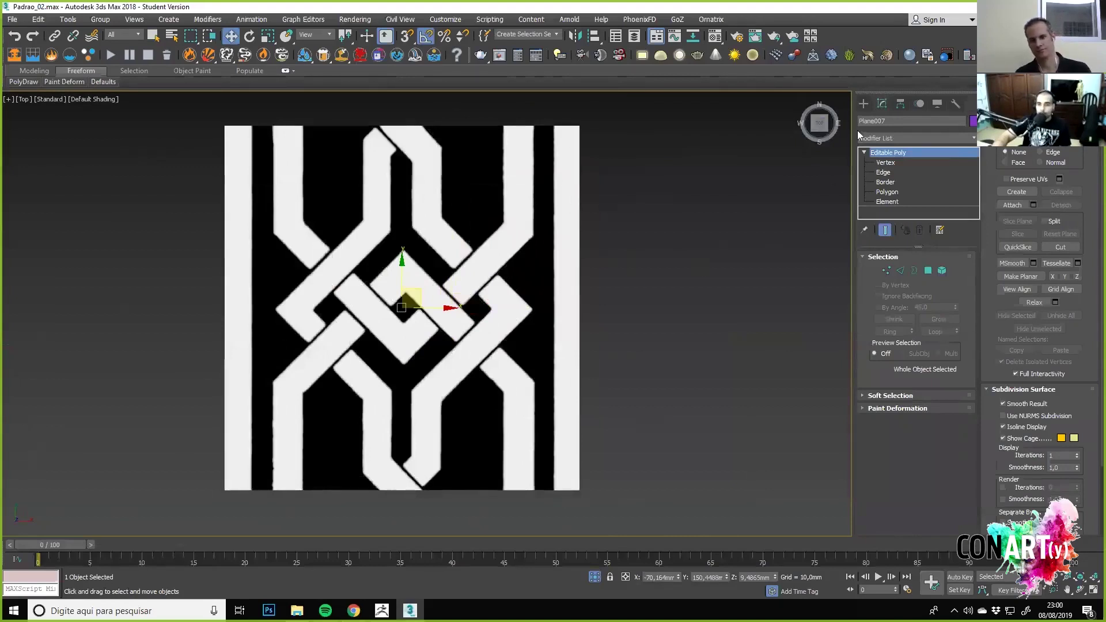
# Start a Plane primitive with 3D snapping turned on, and check that Vertex is enabled in the Grid and Snap Settings.
pyautogui.click(864, 103)
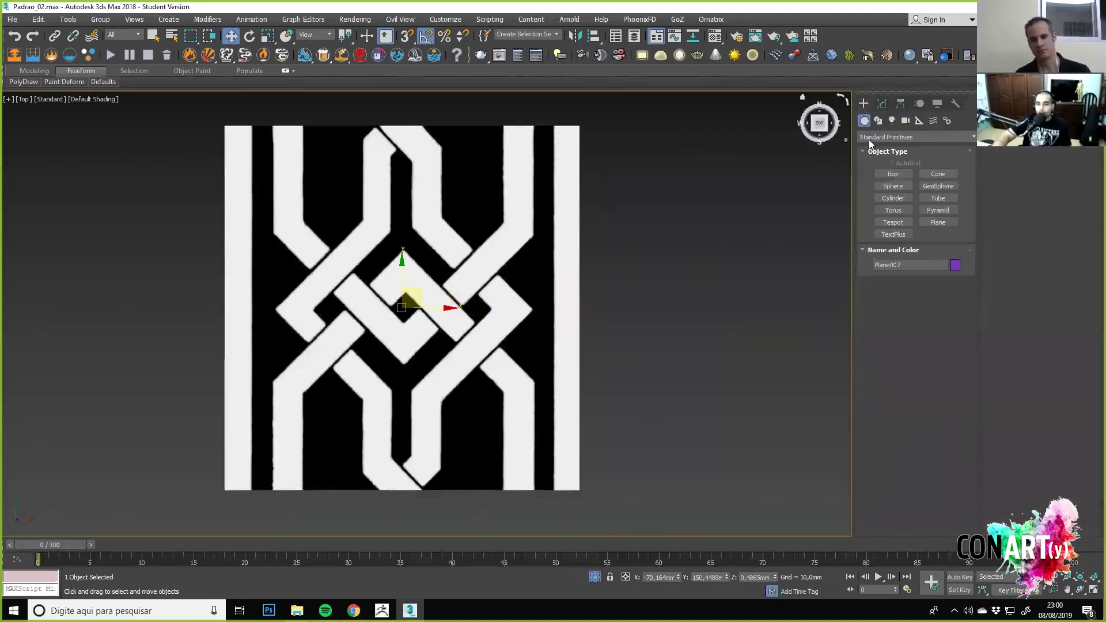
pyautogui.click(948, 221)
pyautogui.moveTo(18, 189); pyautogui.dragTo(358, 217, button='middle')
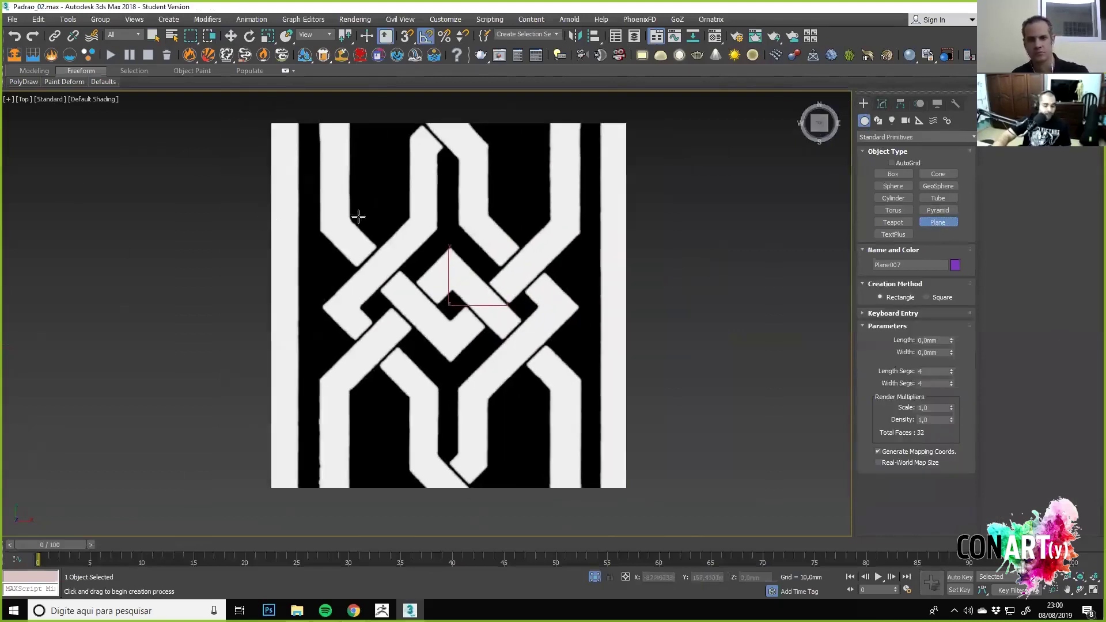
pyautogui.press('s')
pyautogui.click(429, 42)
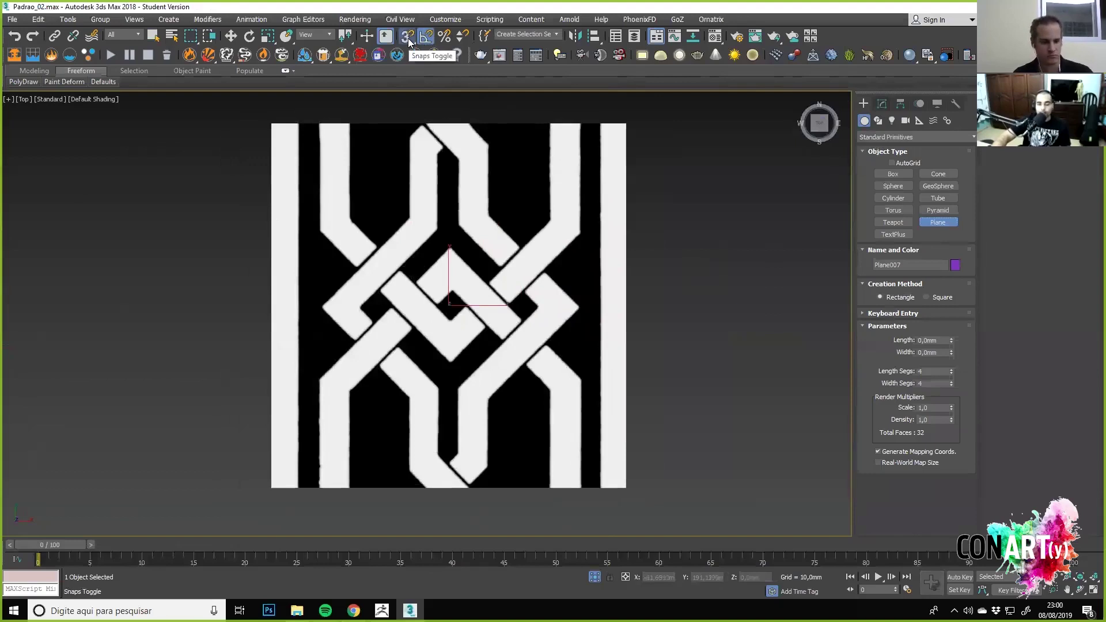
pyautogui.rightClick(407, 37)
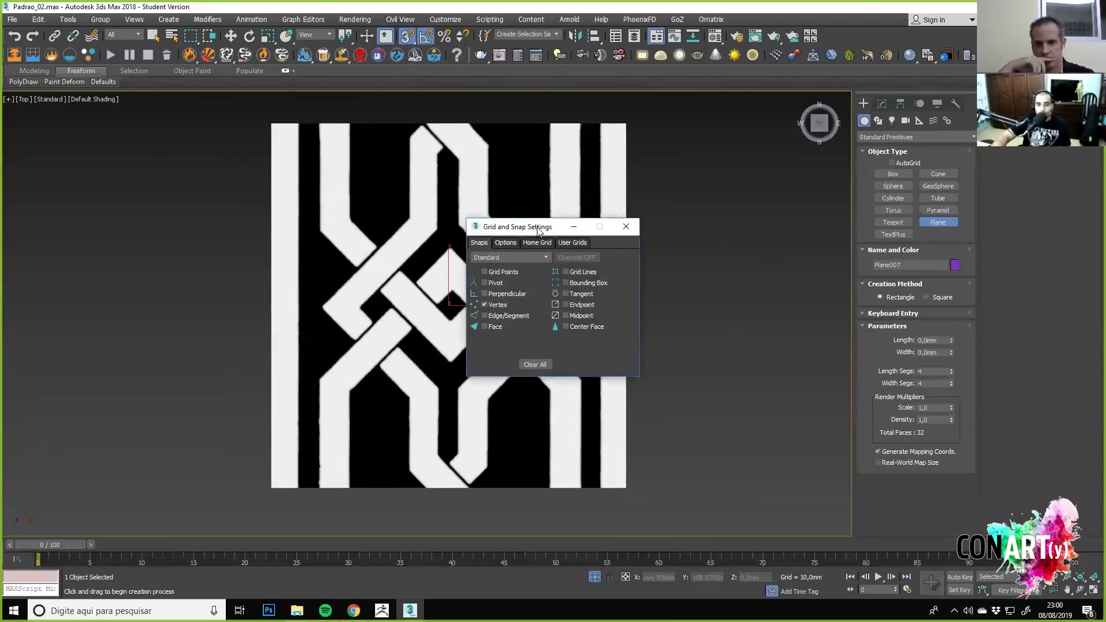
pyautogui.moveTo(545, 231); pyautogui.dragTo(217, 212)
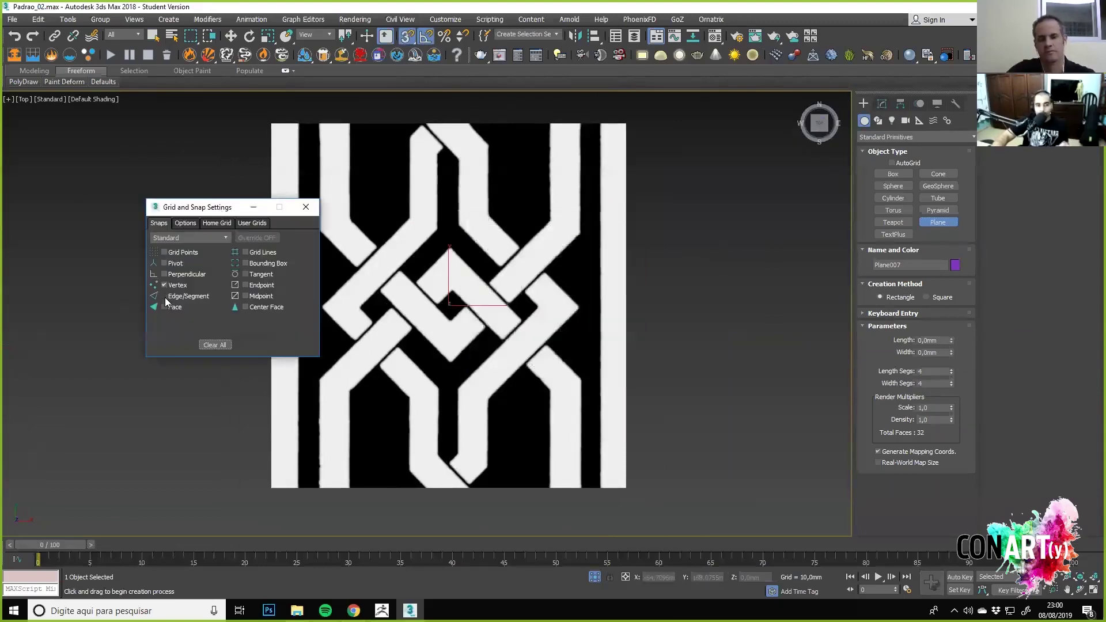
pyautogui.click(305, 207)
pyautogui.moveTo(495, 230); pyautogui.dragTo(568, 241, button='middle')
pyautogui.moveTo(195, 131); pyautogui.dragTo(343, 499)
pyautogui.press('s')
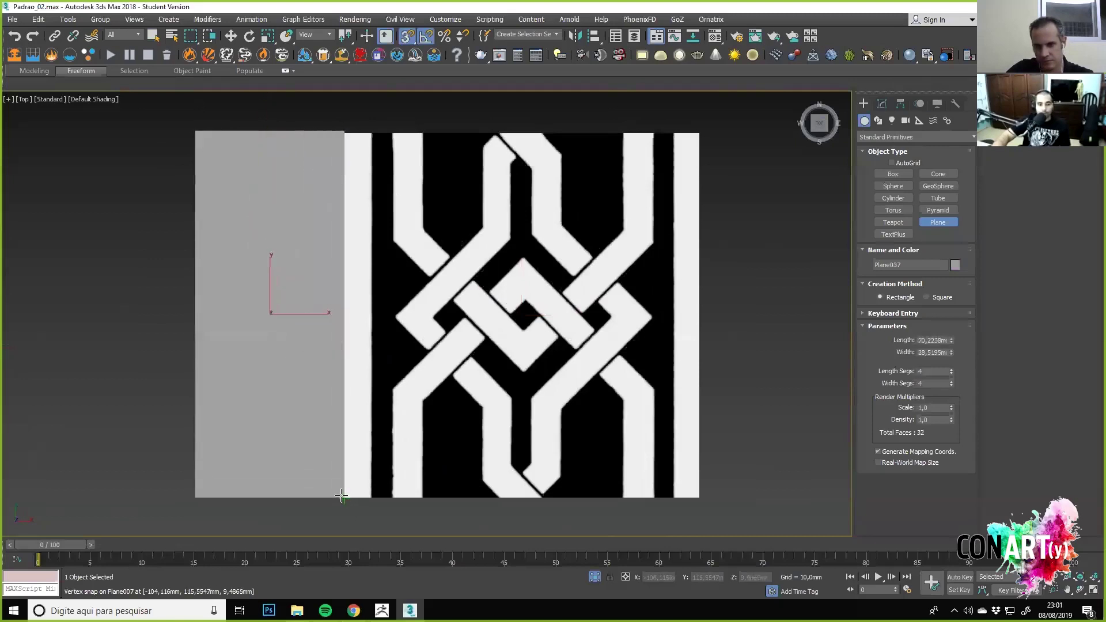
pyautogui.rightClick(341, 495)
# Draw a plane about 69.8 mm long and 6.3 mm wide over the reference's leftmost vertical white strip.
pyautogui.moveTo(240, 131); pyautogui.dragTo(178, 128, button='middle')
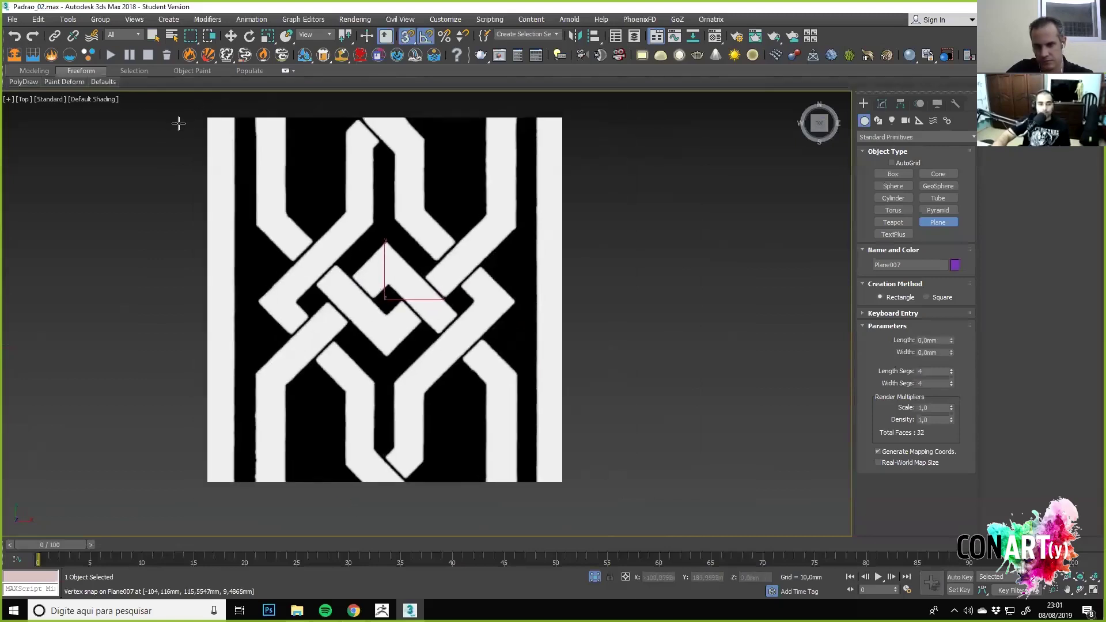
pyautogui.moveTo(203, 117); pyautogui.dragTo(236, 482)
pyautogui.moveTo(172, 455); pyautogui.dragTo(232, 452, button='middle')
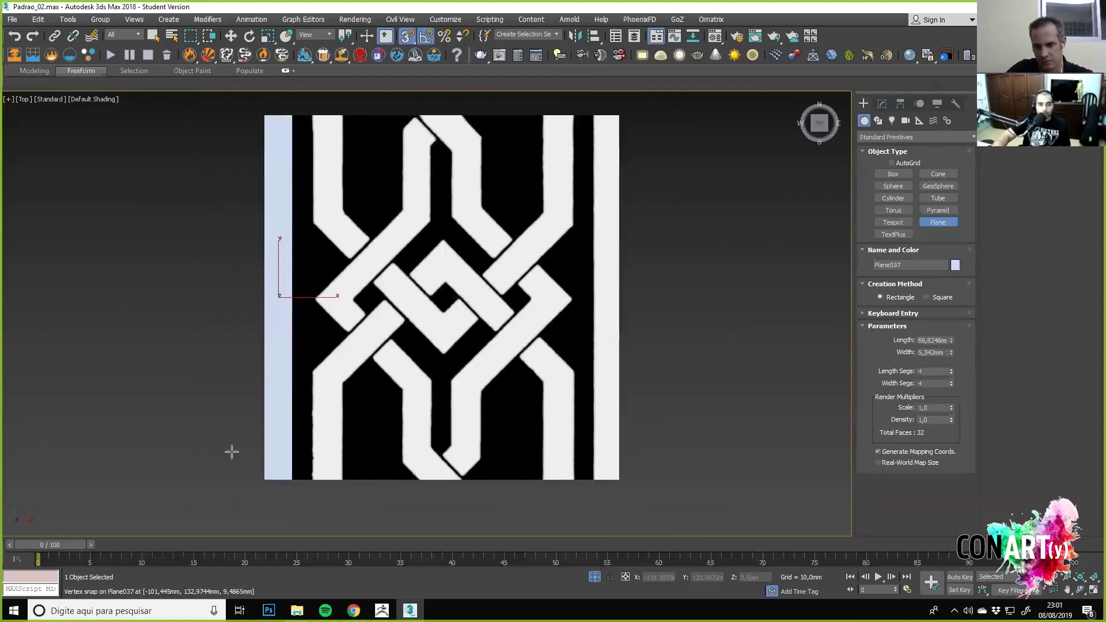
# Turn off snapping and raise the new strip plane above the reference to about 17.3 mm in Z.
pyautogui.keyDown('alt'); pyautogui.moveTo(331, 366); pyautogui.dragTo(308, 344, button='middle'); pyautogui.keyUp('alt')
pyautogui.press('w')
pyautogui.press('s')
pyautogui.moveTo(308, 344); pyautogui.dragTo(420, 336)
pyautogui.keyDown('alt'); pyautogui.moveTo(420, 336); pyautogui.dragTo(333, 417, button='middle'); pyautogui.keyUp('alt')
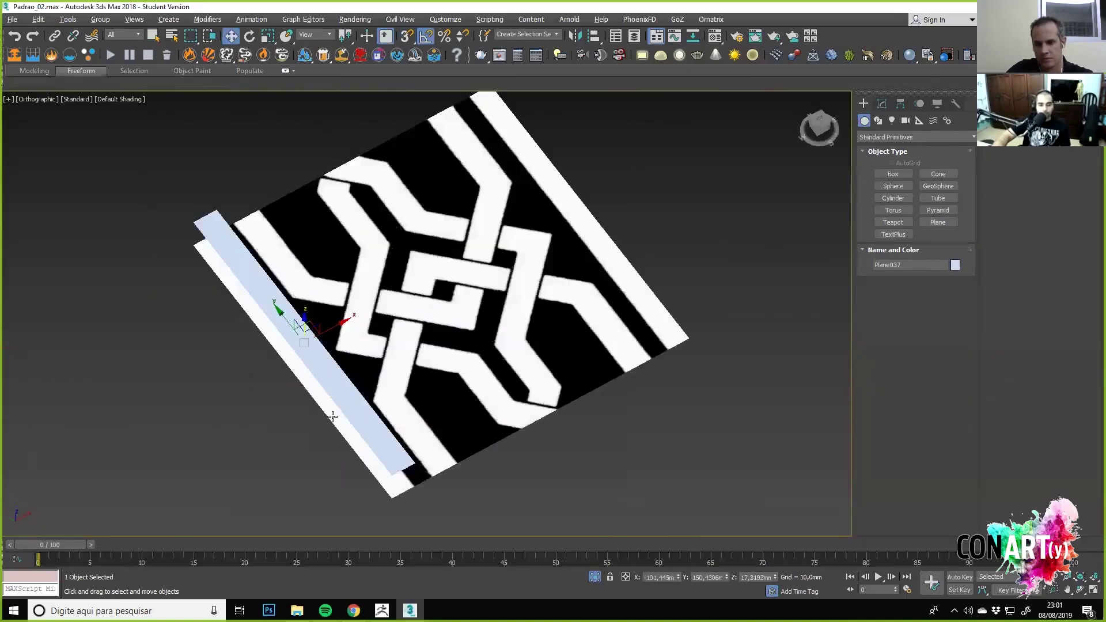
# Return to the top view and change the strip plane's object color to purple.
pyautogui.click(823, 124)
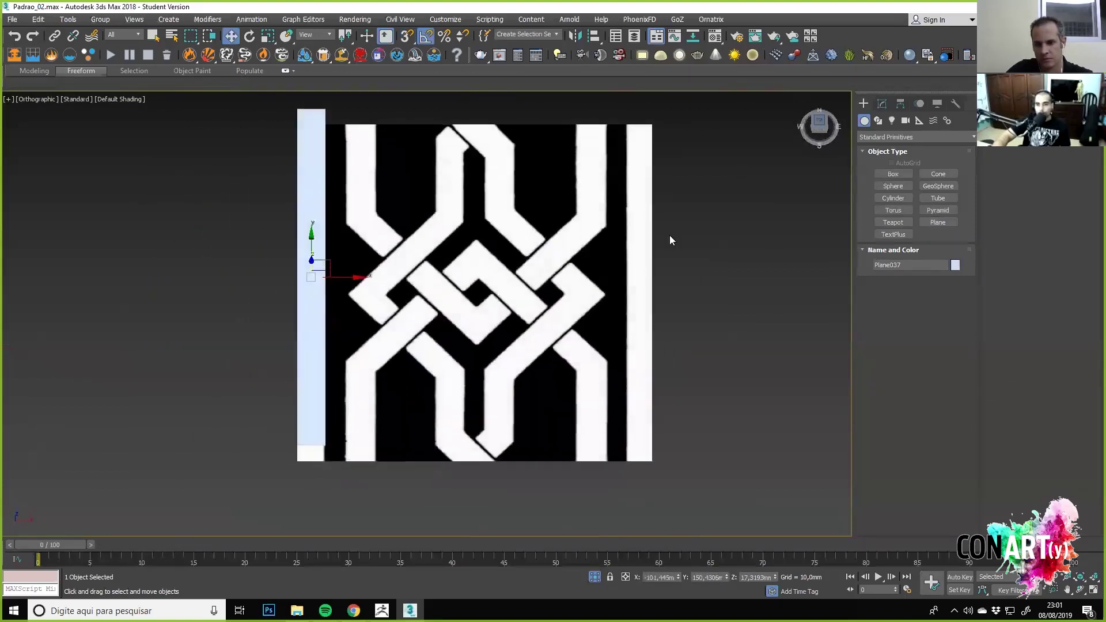
pyautogui.click(956, 265)
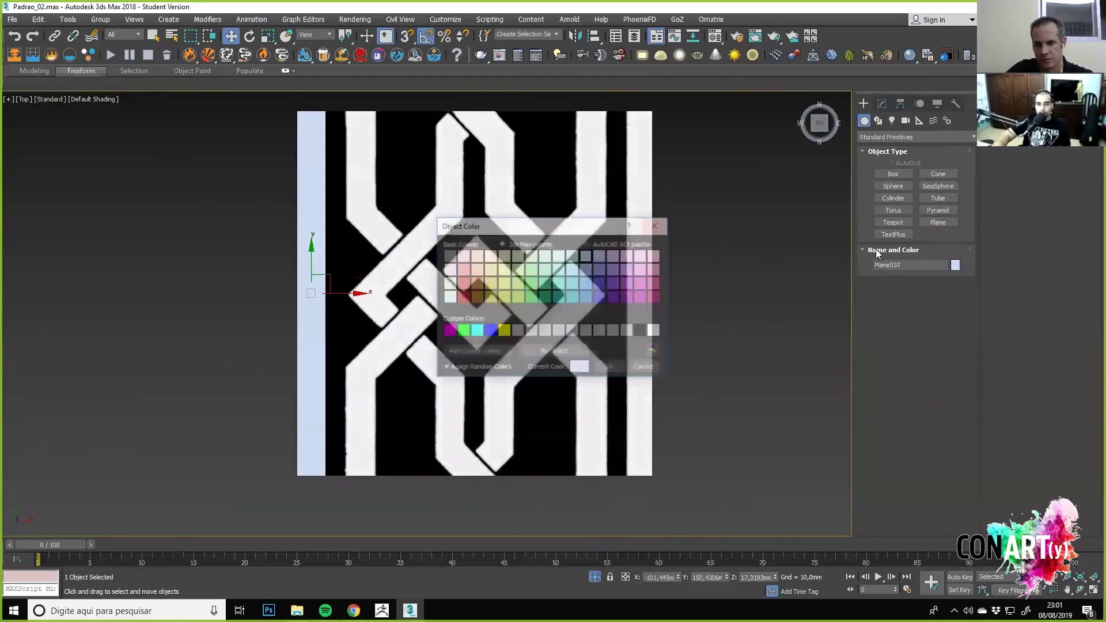
pyautogui.click(611, 369)
pyautogui.moveTo(524, 173); pyautogui.dragTo(478, 220, button='middle')
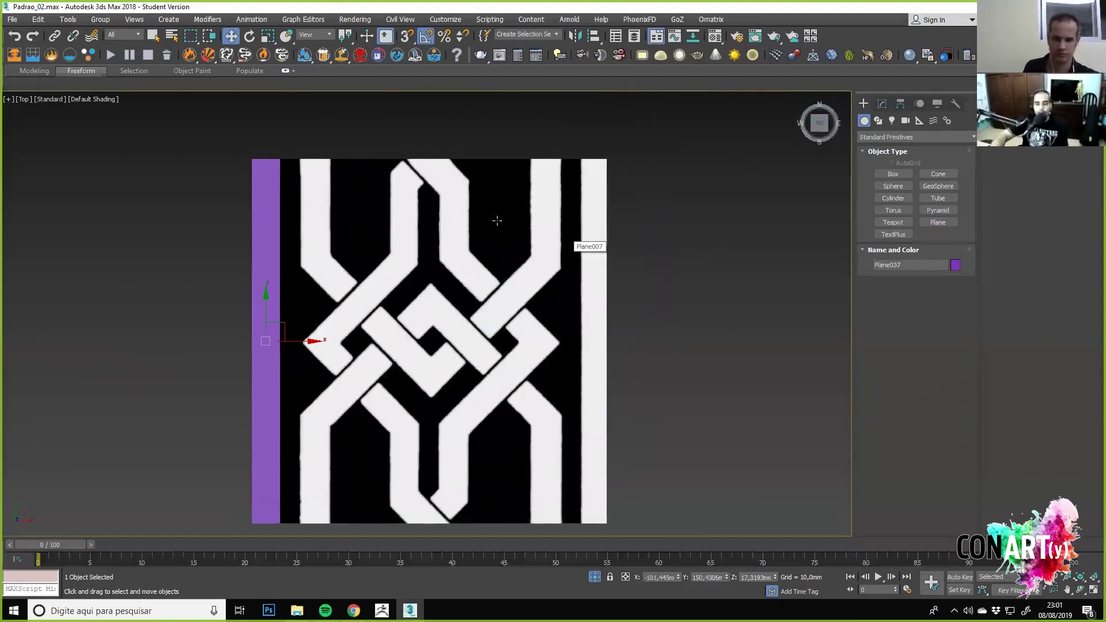
pyautogui.moveTo(497, 220); pyautogui.dragTo(488, 182, button='middle')
pyautogui.moveTo(423, 220); pyautogui.dragTo(405, 243, button='middle')
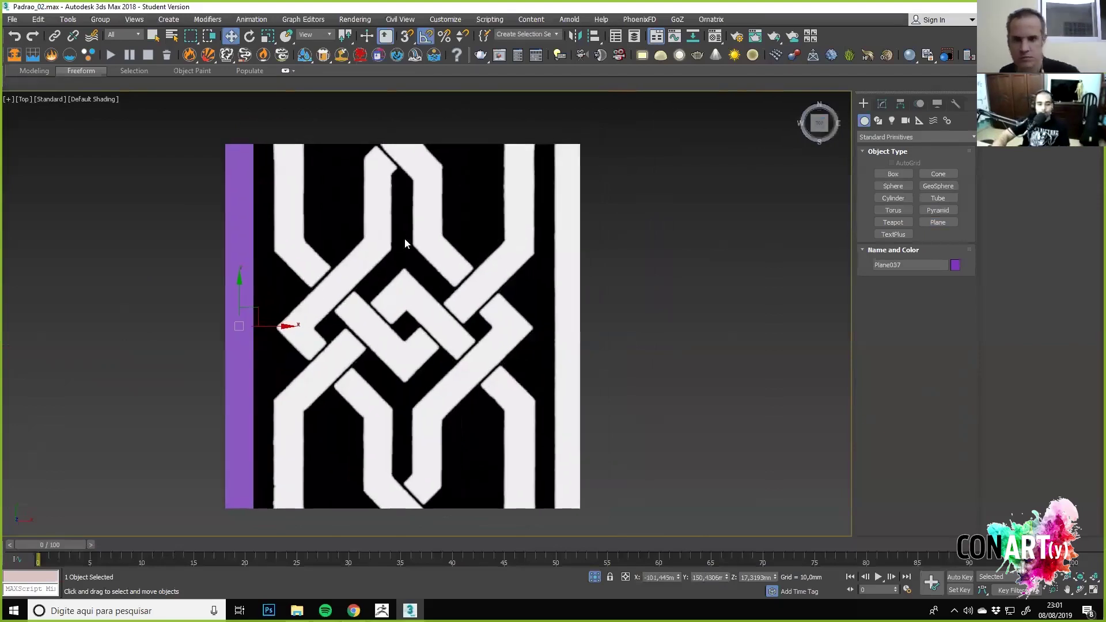
# Align only the purple strip's pivot to the reference plane's pivot in X, Y and Z, matching Pivot Point to Pivot Point.
pyautogui.click(901, 100)
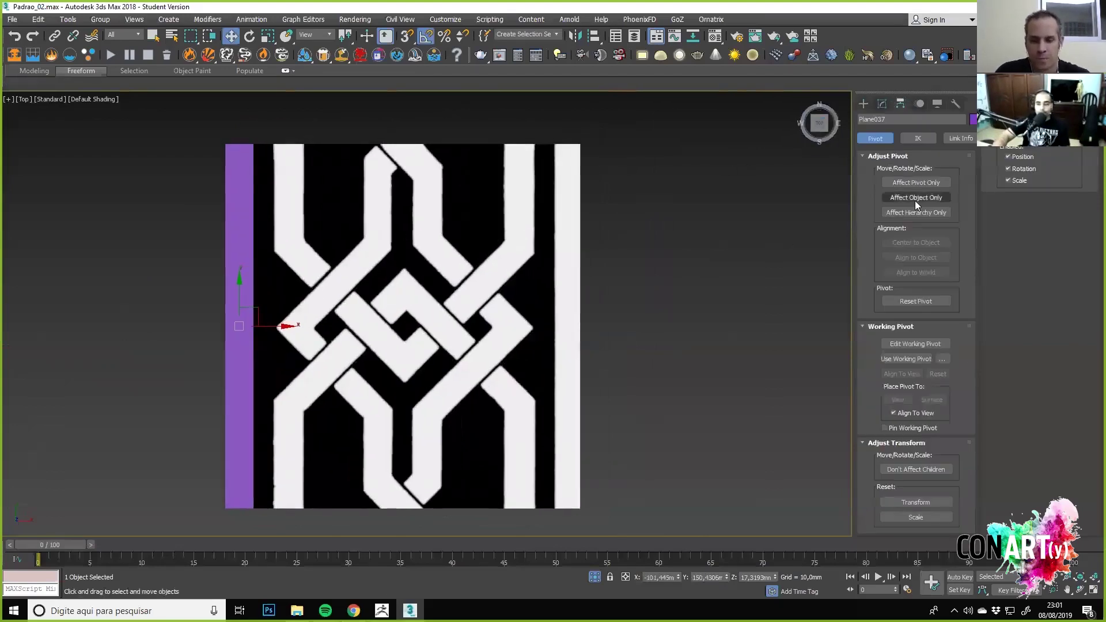
pyautogui.click(910, 183)
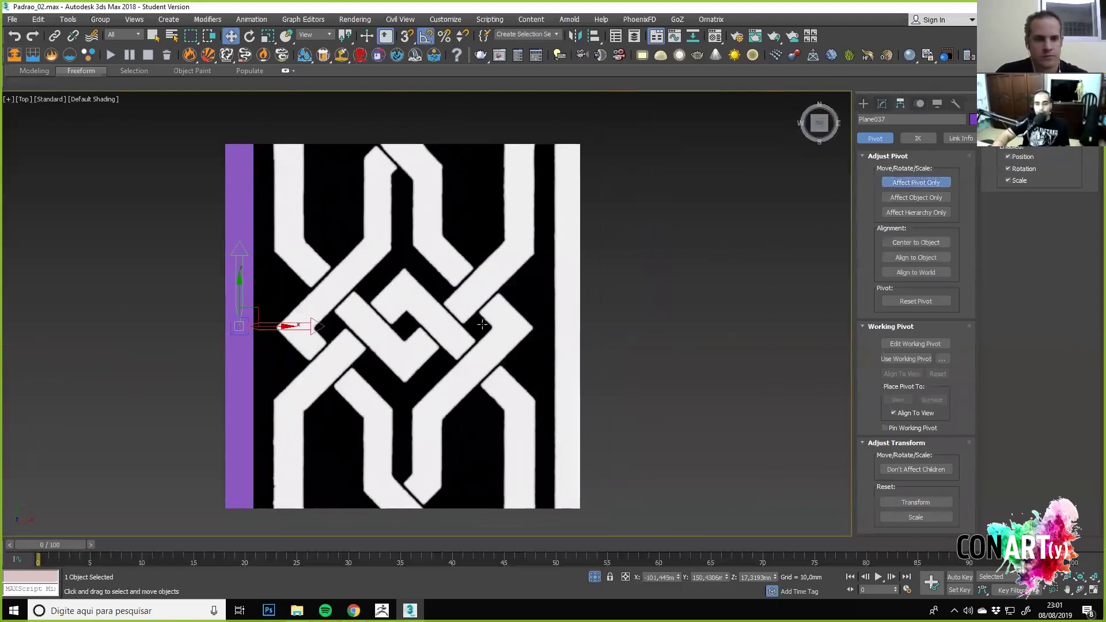
pyautogui.moveTo(519, 316); pyautogui.dragTo(514, 297, button='middle')
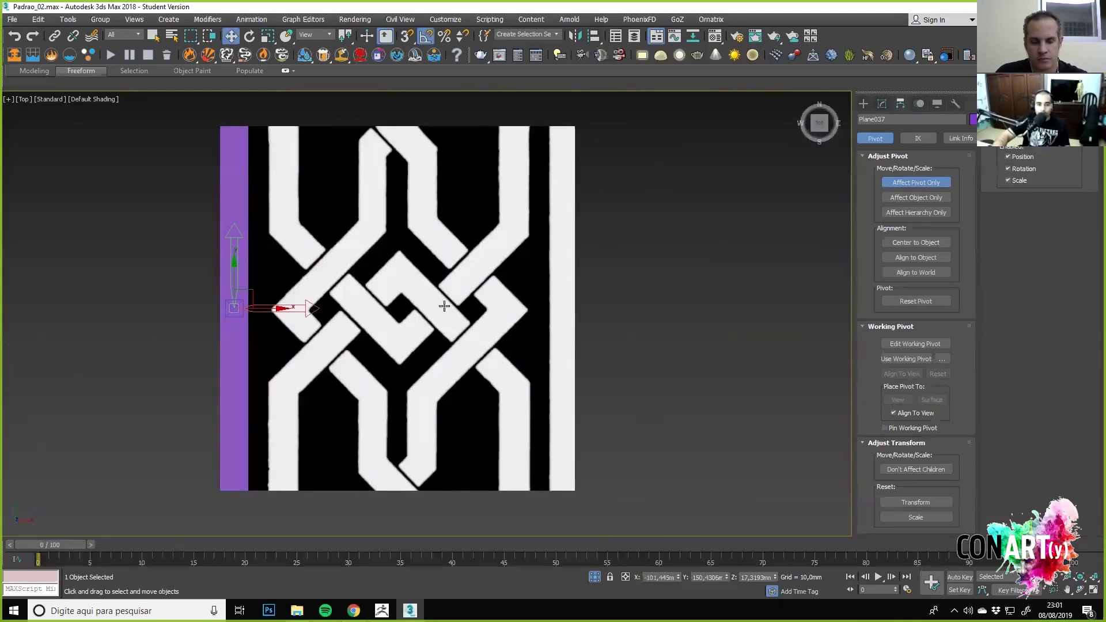
pyautogui.click(452, 338)
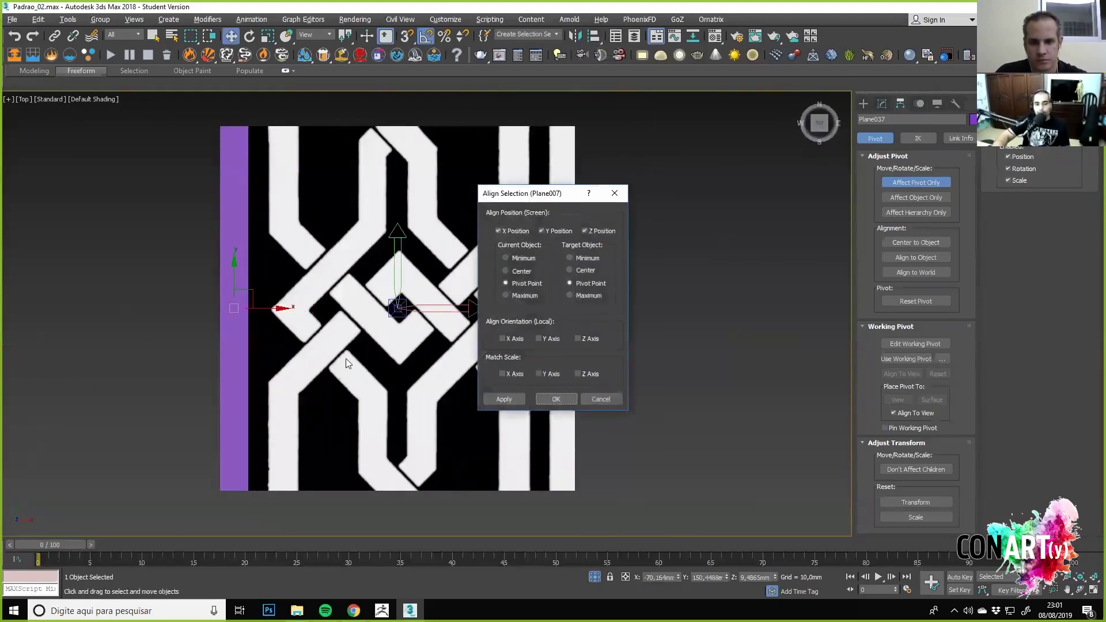
pyautogui.click(547, 393)
pyautogui.click(916, 182)
pyautogui.press('e')
pyautogui.moveTo(421, 272); pyautogui.dragTo(412, 247)
pyautogui.rightClick(411, 248)
# Mirror the purple strip across the X axis as an Instance to cover the reference's rightmost white strip.
pyautogui.moveTo(698, 248)
pyautogui.mouseDown(button='middle')
pyautogui.moveTo(677, 250)
pyautogui.moveTo(698, 261)
pyautogui.mouseUp(button='middle')
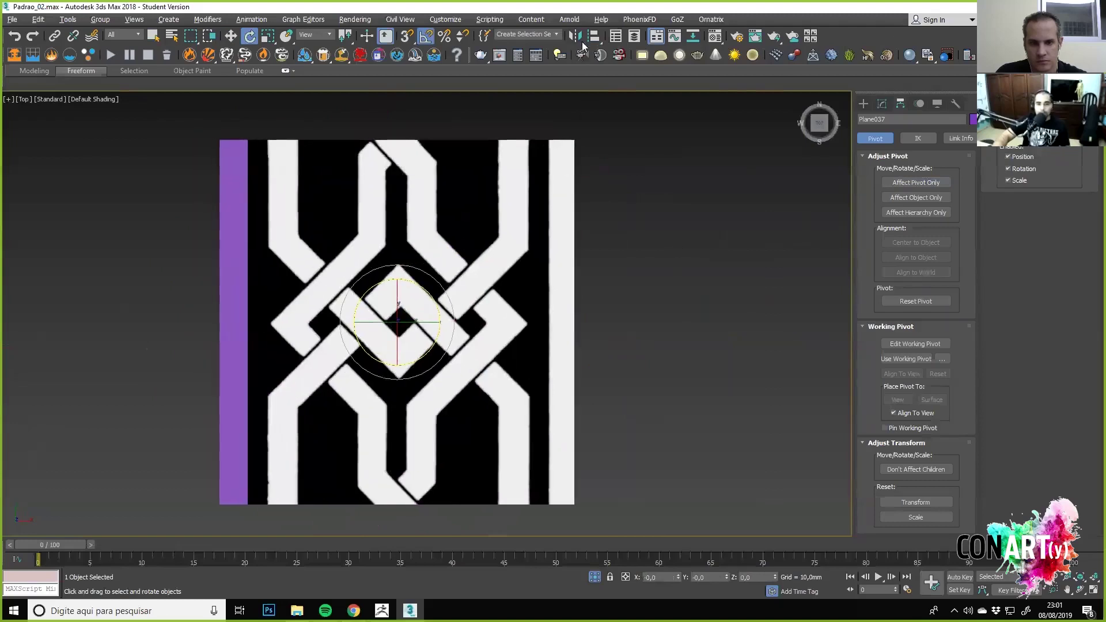
pyautogui.click(576, 36)
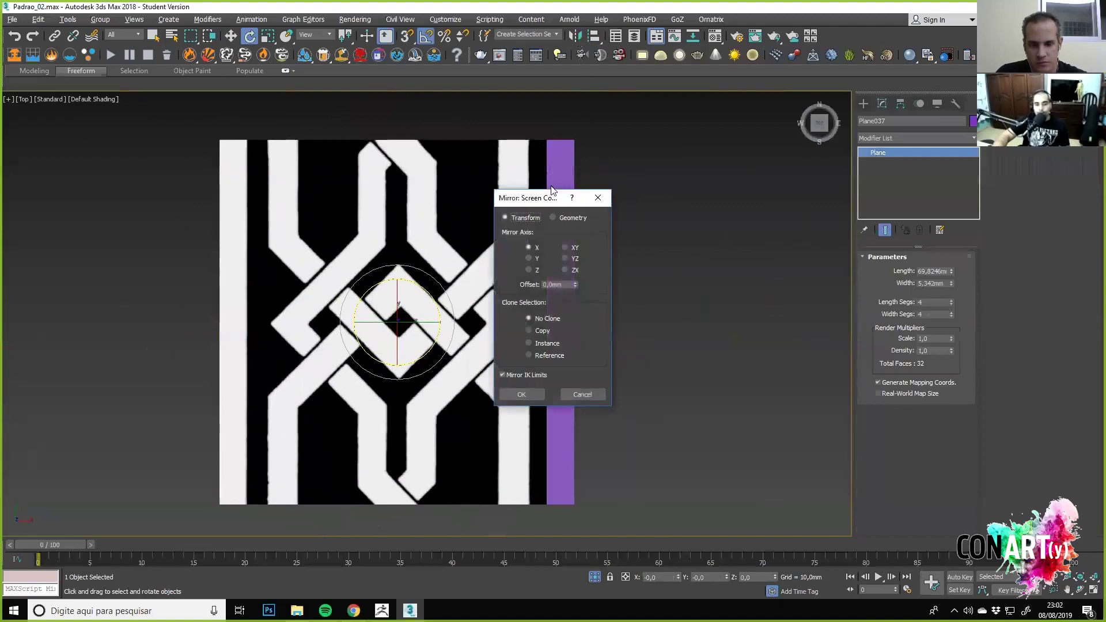
pyautogui.moveTo(529, 197); pyautogui.dragTo(664, 192)
pyautogui.click(678, 337)
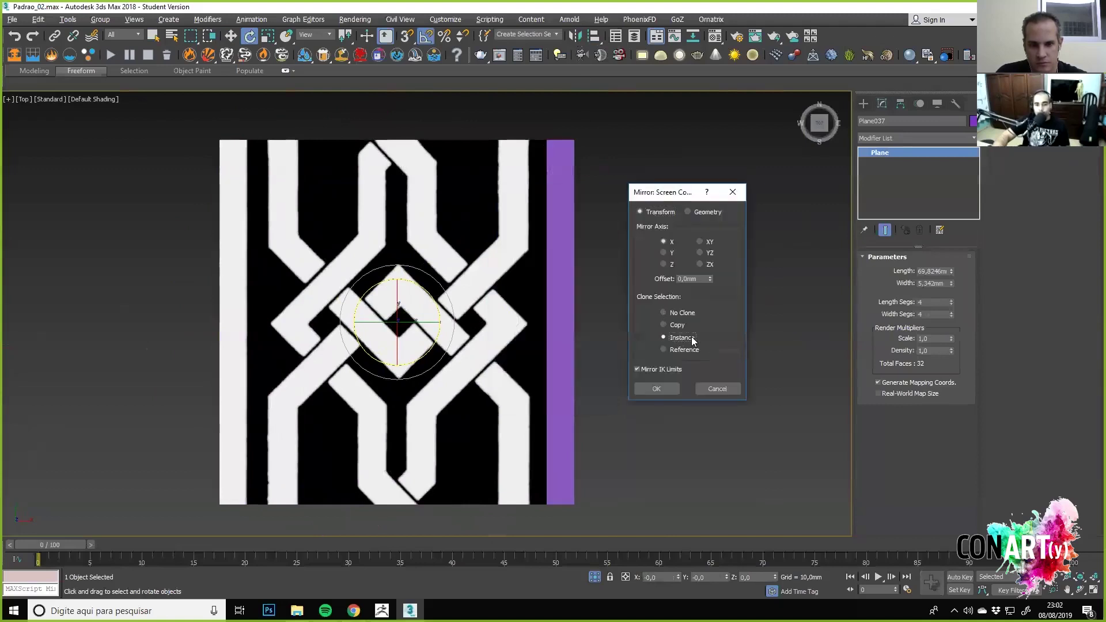
pyautogui.click(663, 390)
pyautogui.keyDown('alt'); pyautogui.moveTo(668, 243); pyautogui.dragTo(574, 288, button='middle'); pyautogui.keyUp('alt')
pyautogui.press('t')
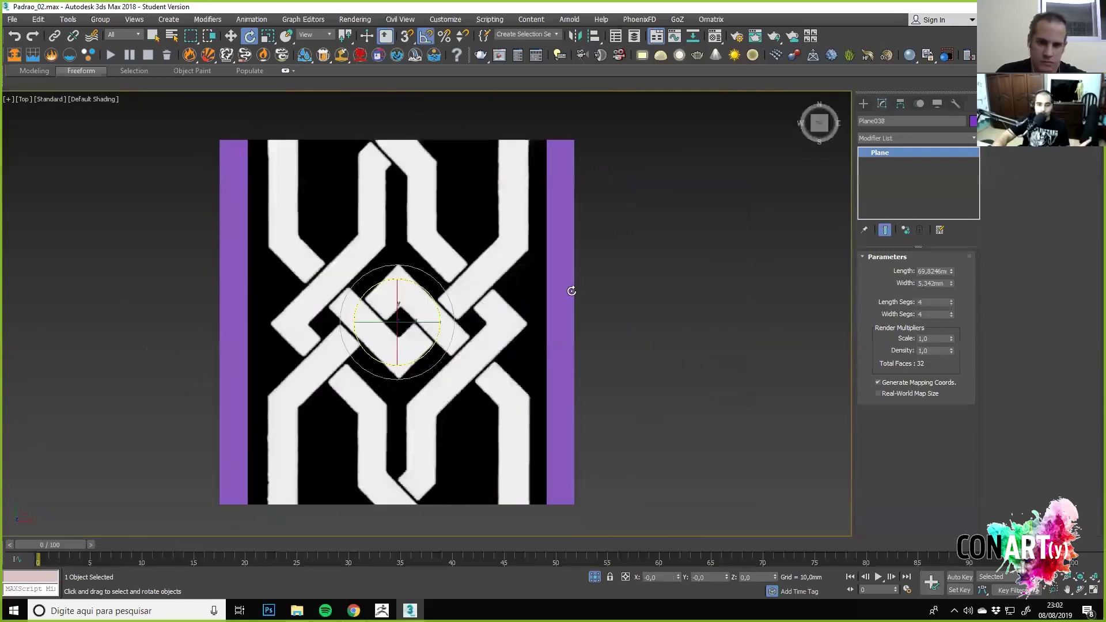
pyautogui.moveTo(468, 353); pyautogui.dragTo(475, 309, button='middle')
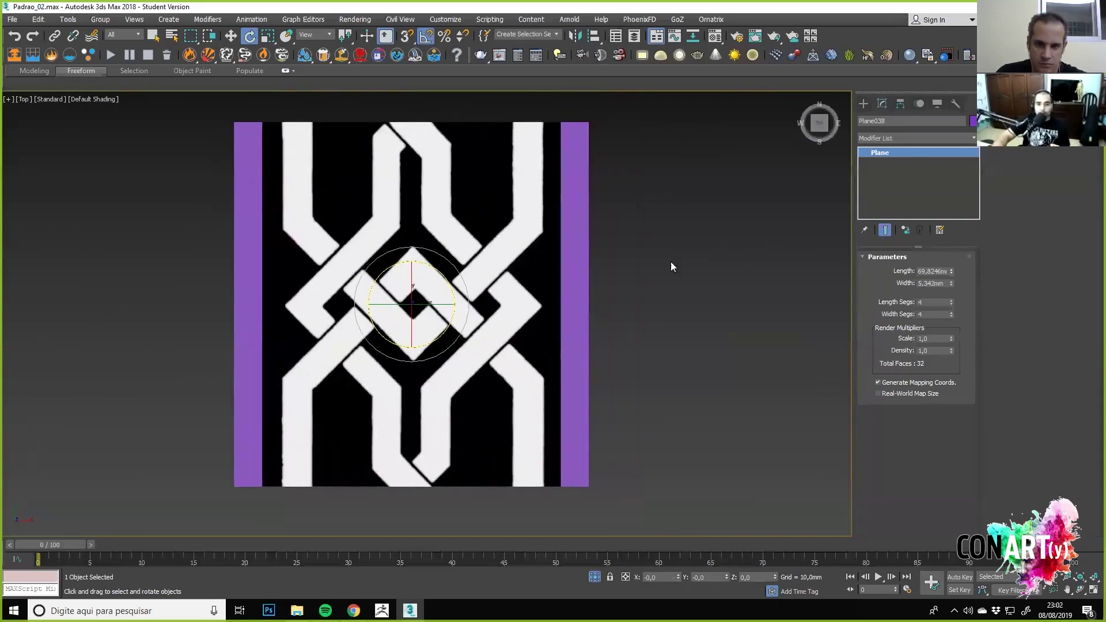
# Bring up the screen annotation toolbar and trace the V-shaped strand from the reference's two upper outer ends in blue.
pyautogui.press('super+d')
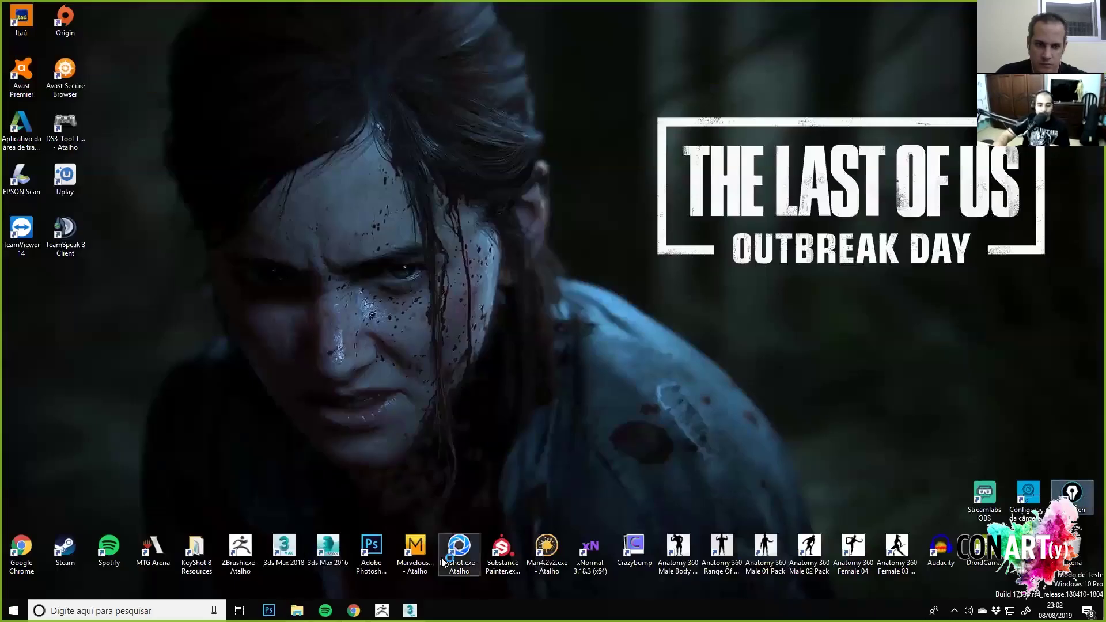
pyautogui.press('super+d')
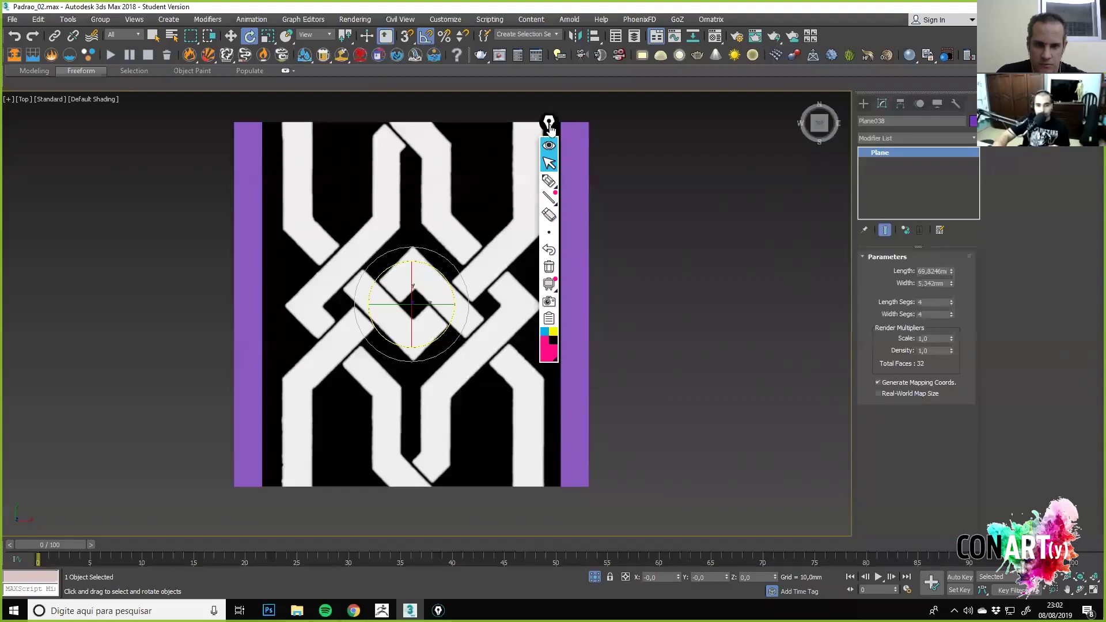
pyautogui.moveTo(550, 127); pyautogui.dragTo(93, 139)
pyautogui.click(93, 196)
pyautogui.click(88, 349)
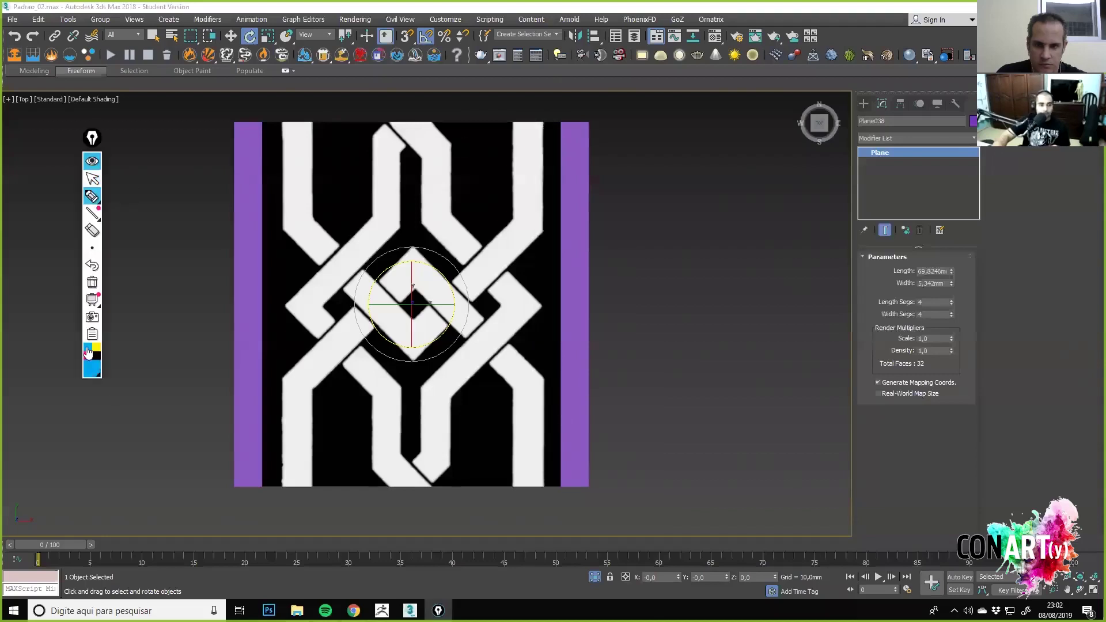
pyautogui.moveTo(298, 158)
pyautogui.mouseDown()
pyautogui.moveTo(298, 233)
pyautogui.moveTo(407, 337)
pyautogui.mouseUp()
pyautogui.moveTo(458, 309)
pyautogui.mouseDown()
pyautogui.moveTo(526, 227)
pyautogui.moveTo(539, 118)
pyautogui.mouseUp()
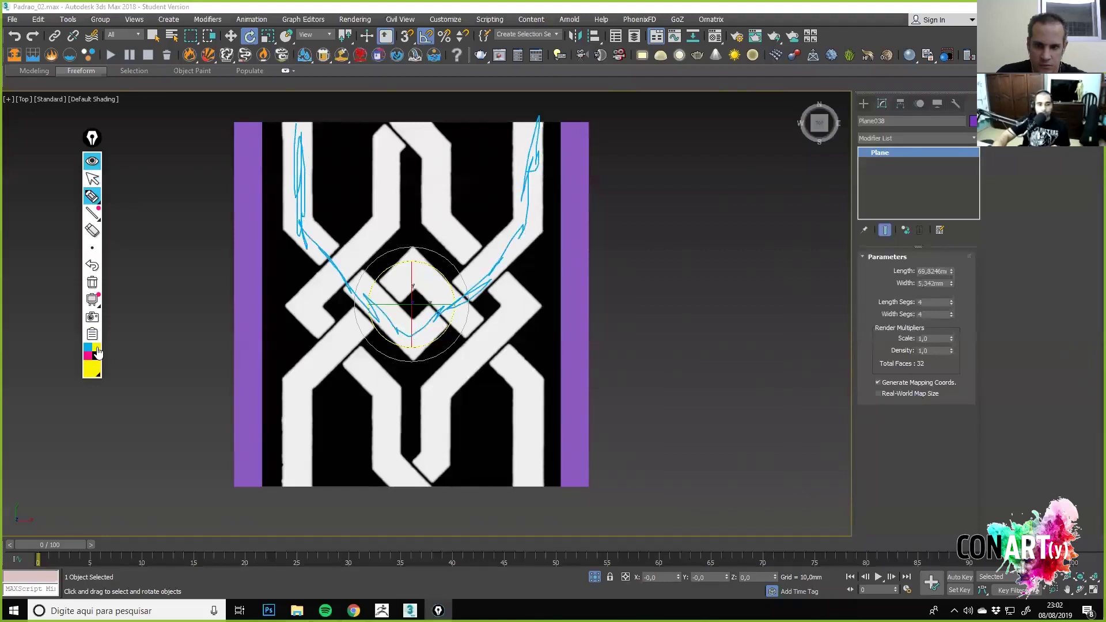
# Trace the remaining strands in yellow, pink and black, and clear all annotations.
pyautogui.moveTo(382, 170); pyautogui.dragTo(391, 143)
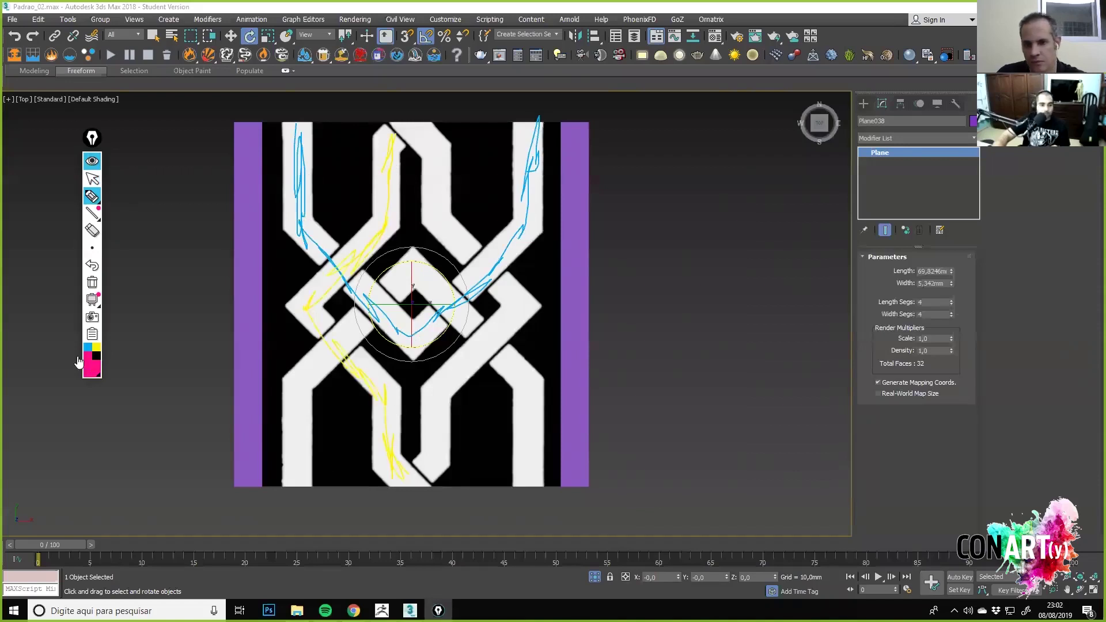
pyautogui.moveTo(433, 455)
pyautogui.mouseDown()
pyautogui.moveTo(446, 382)
pyautogui.moveTo(517, 306)
pyautogui.moveTo(489, 268)
pyautogui.mouseUp()
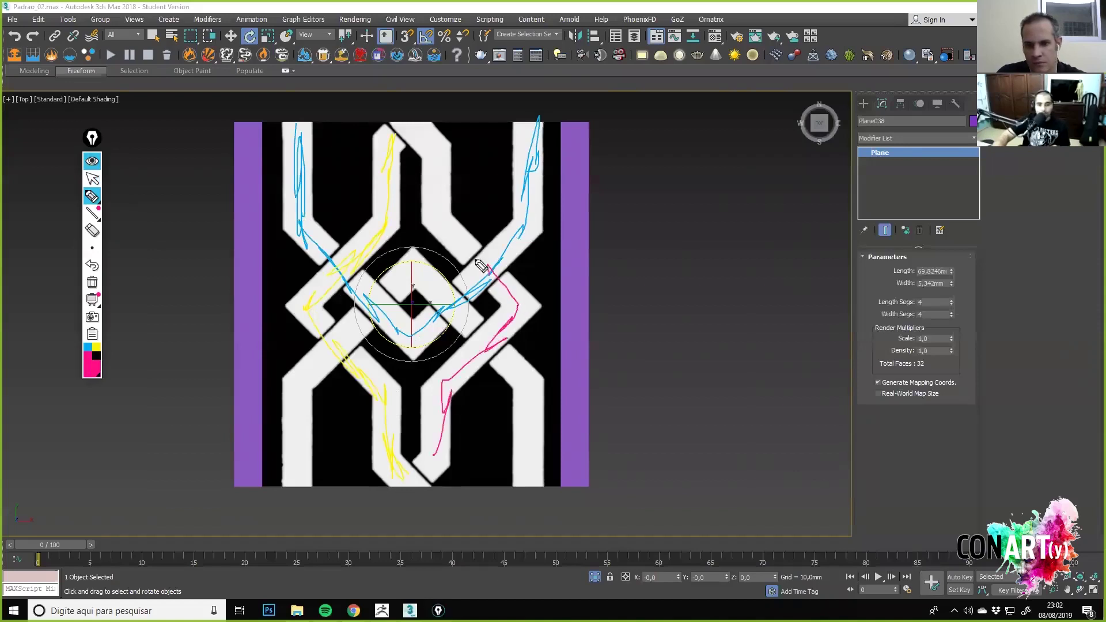
pyautogui.moveTo(426, 139); pyautogui.dragTo(415, 121)
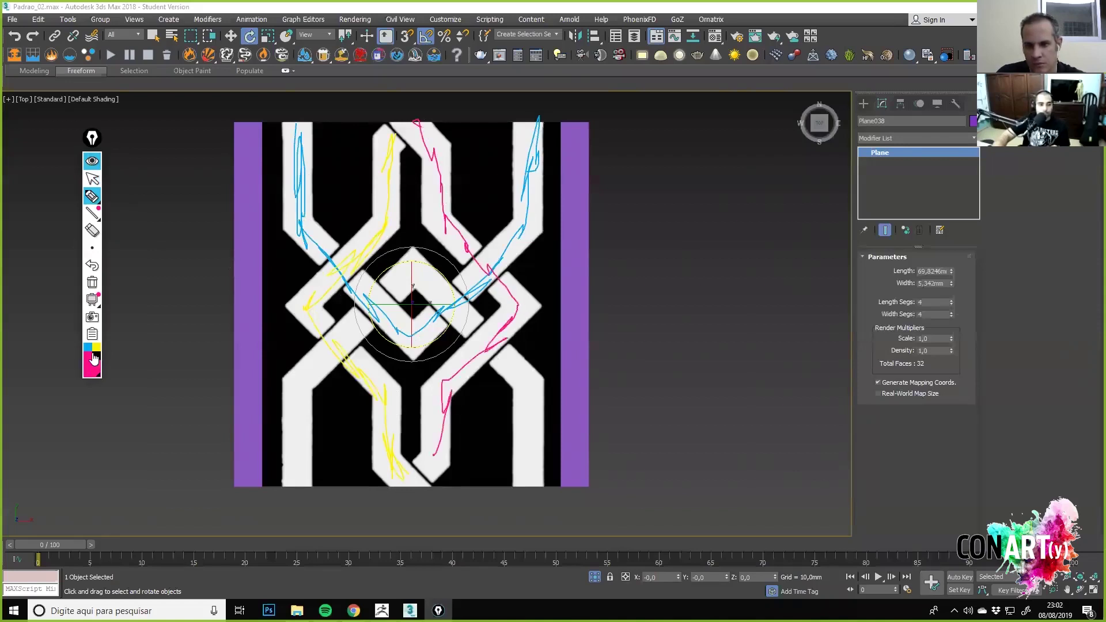
pyautogui.moveTo(410, 269)
pyautogui.mouseDown()
pyautogui.moveTo(334, 346)
pyautogui.moveTo(290, 421)
pyautogui.moveTo(301, 429)
pyautogui.moveTo(288, 453)
pyautogui.moveTo(432, 289)
pyautogui.moveTo(513, 378)
pyautogui.moveTo(544, 474)
pyautogui.mouseUp()
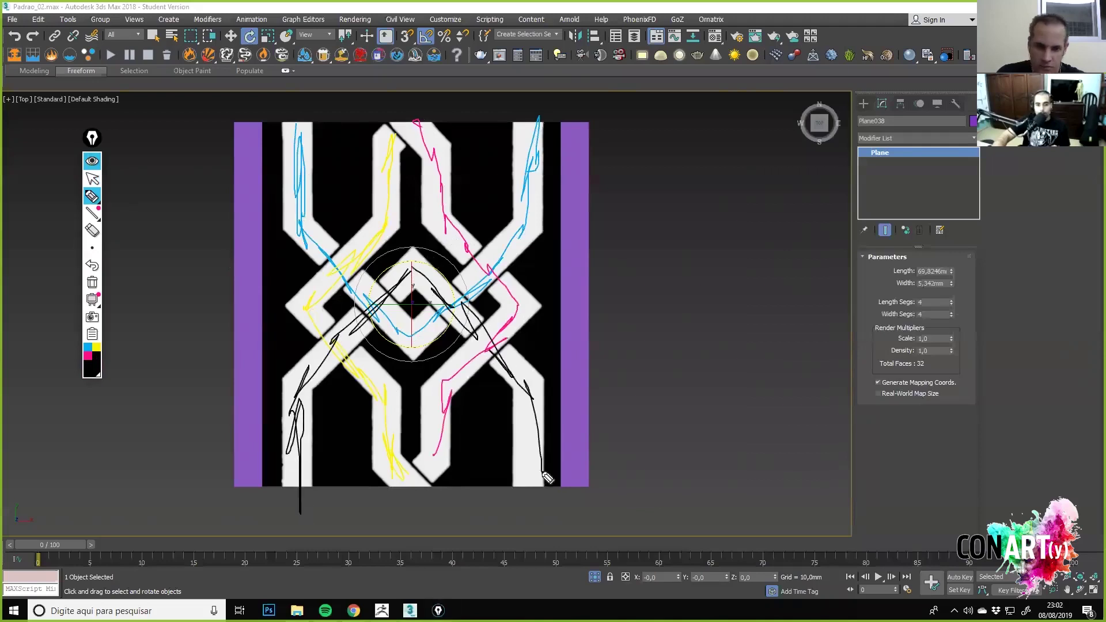
pyautogui.click(92, 283)
pyautogui.click(92, 180)
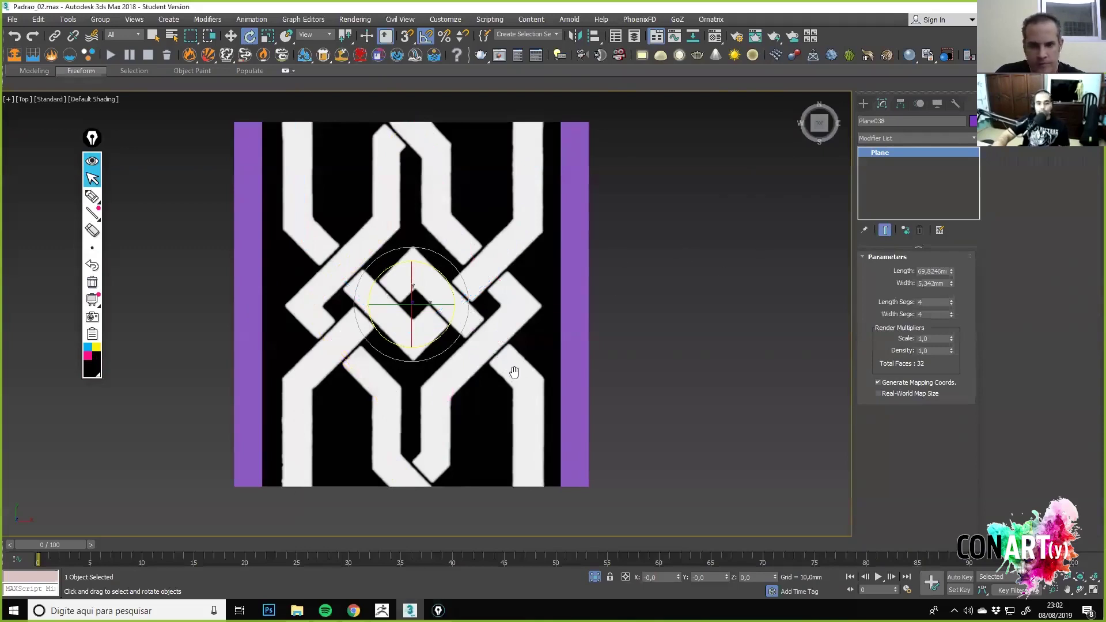
# Select the original strip on the reference's left edge and center its pivot to the object.
pyautogui.moveTo(321, 444); pyautogui.dragTo(337, 414, button='middle')
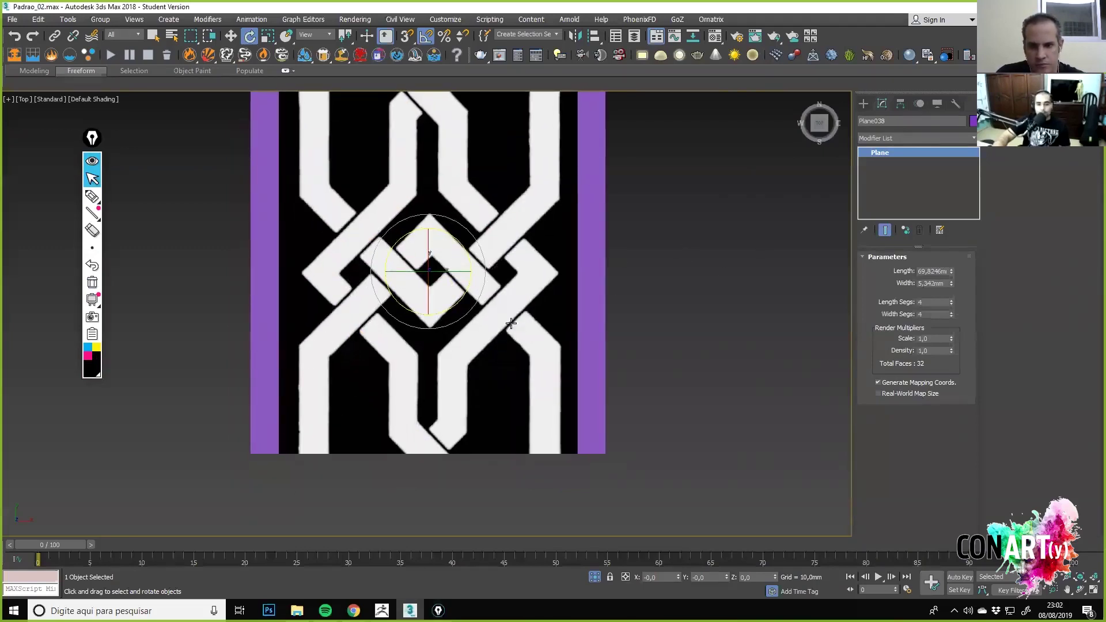
pyautogui.click(863, 104)
pyautogui.moveTo(247, 310); pyautogui.dragTo(353, 339, button='middle')
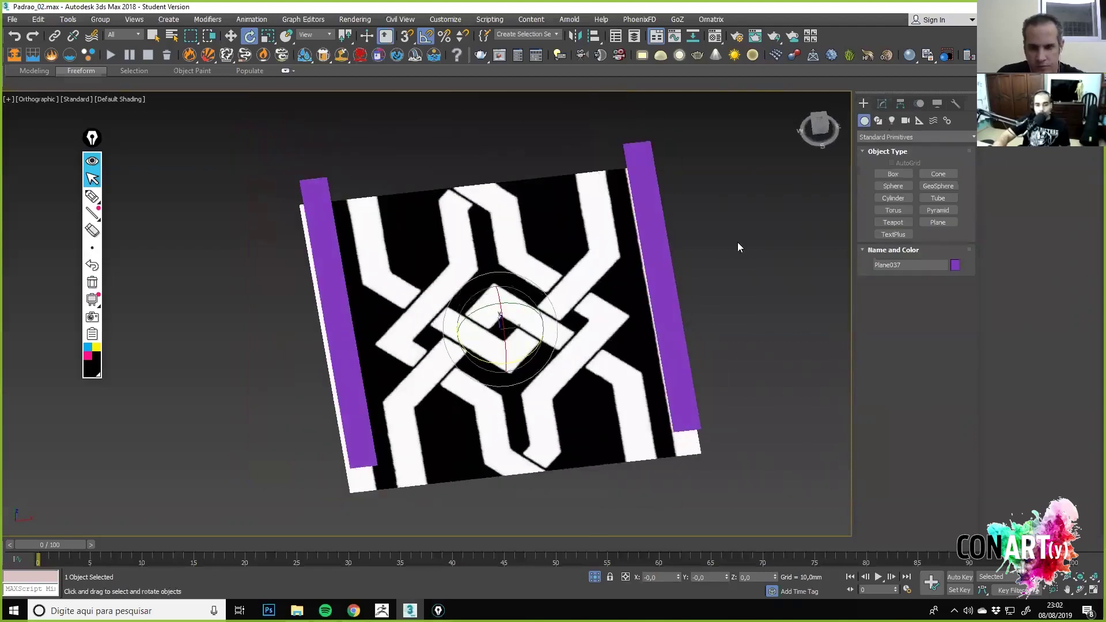
pyautogui.click(820, 120)
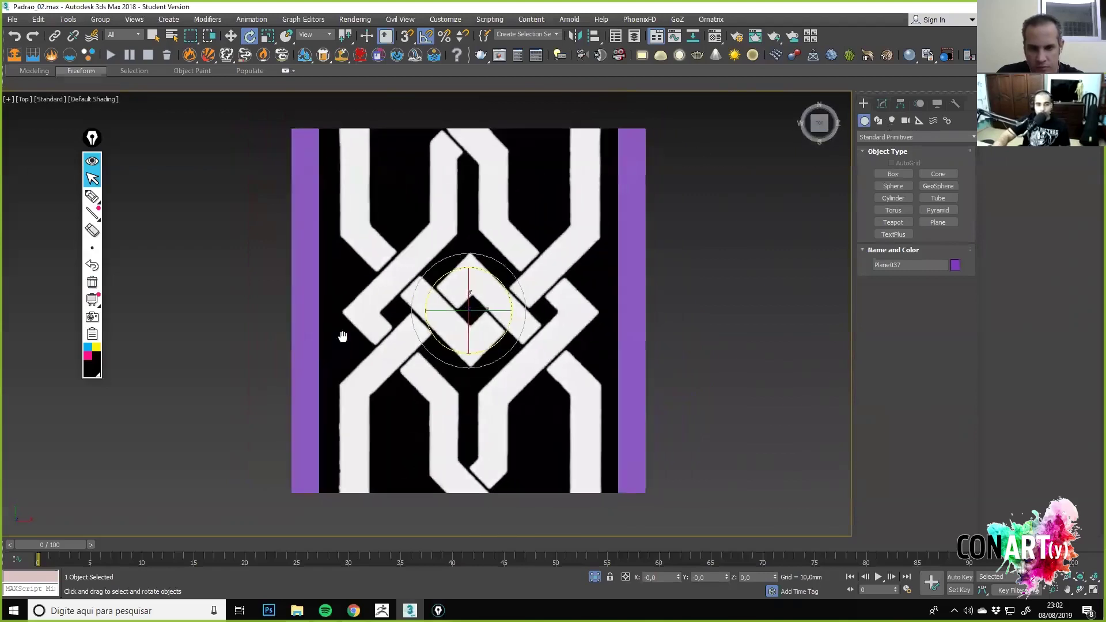
pyautogui.press('w')
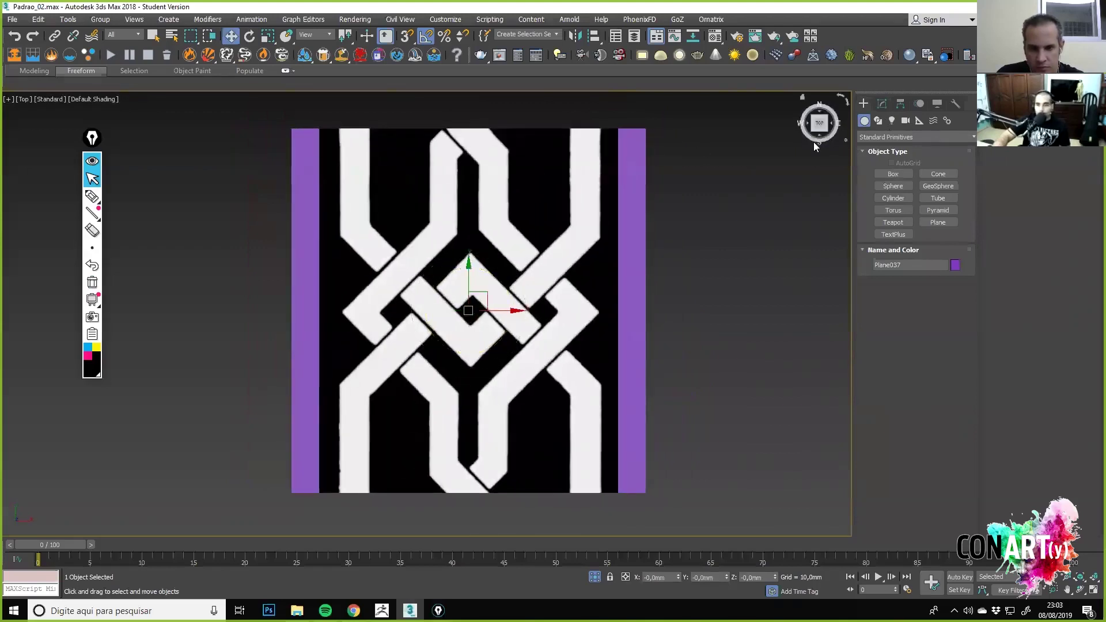
pyautogui.click(903, 105)
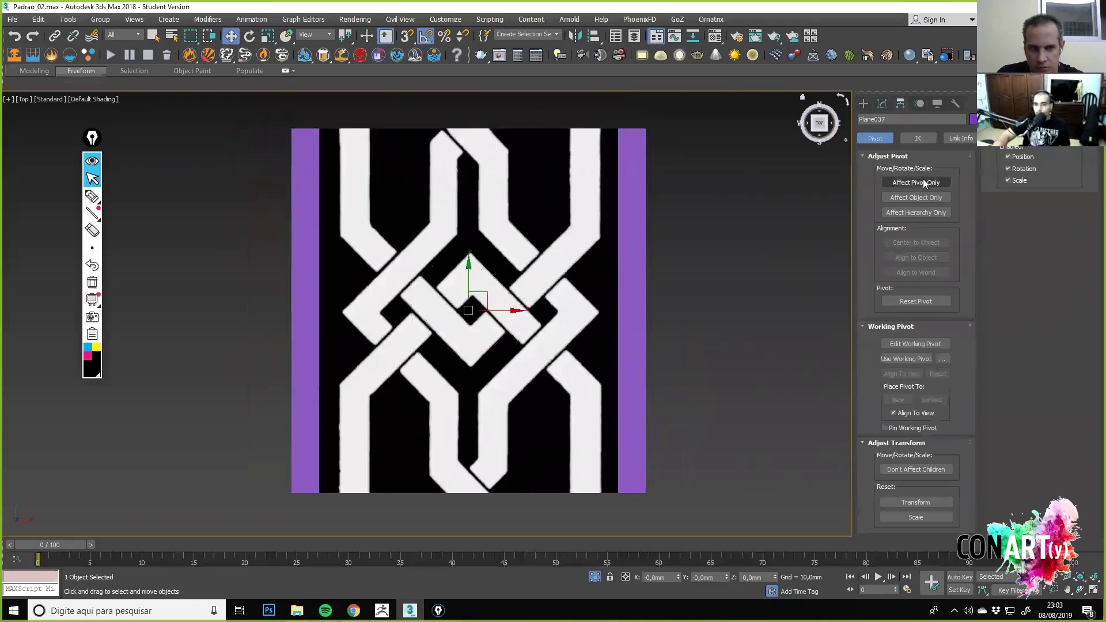
pyautogui.click(923, 180)
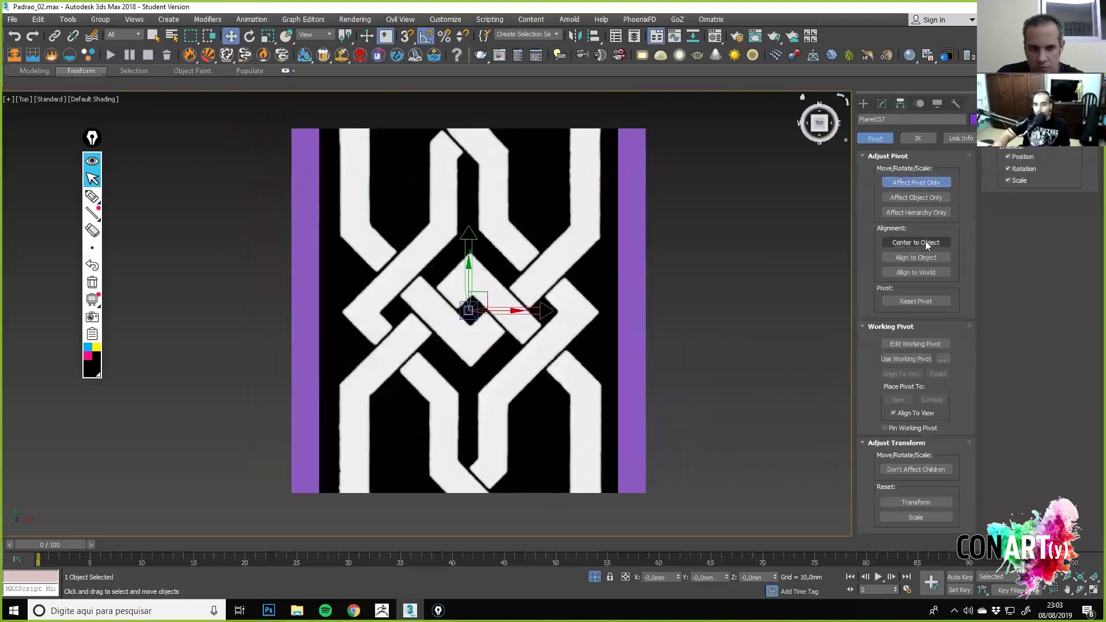
pyautogui.click(925, 241)
pyautogui.click(923, 184)
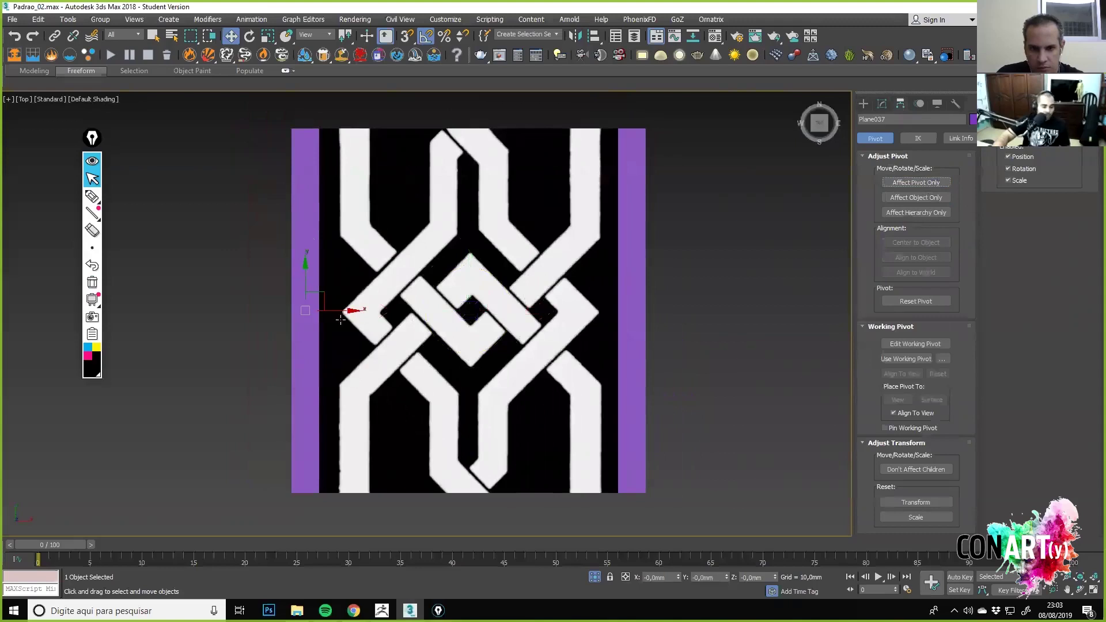
# Clone the left purple strip along X onto the adjacent vertical white band of the interlaced pattern.
pyautogui.keyDown('shift'); pyautogui.moveTo(340, 311); pyautogui.dragTo(383, 310); pyautogui.keyUp('shift')
pyautogui.click(507, 271)
pyautogui.click(550, 354)
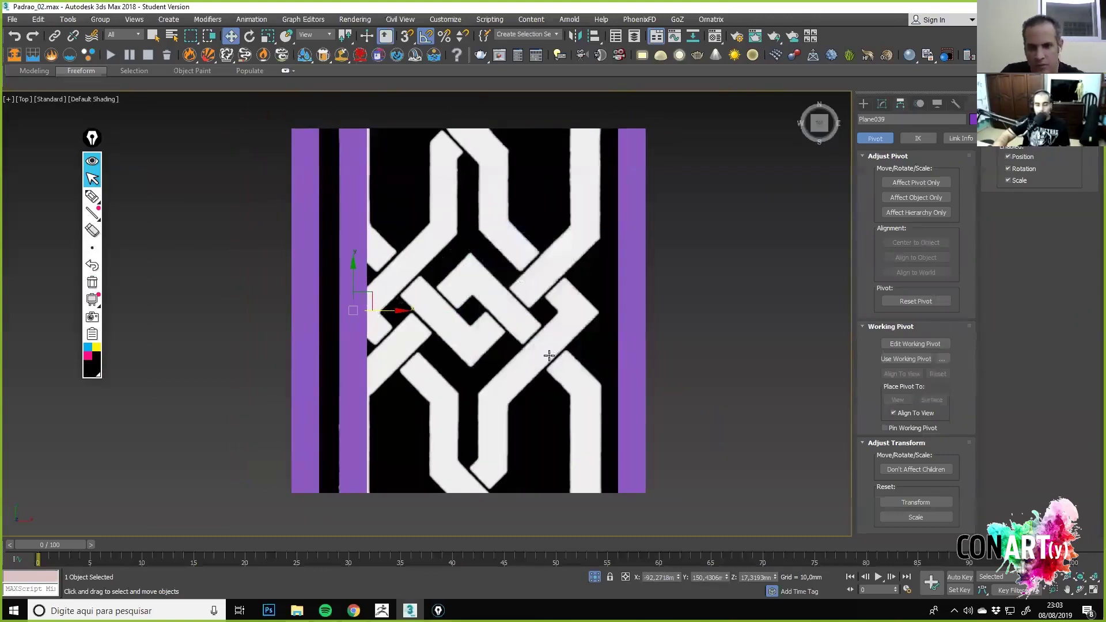
# Try changing the width of the mirrored strip on the reference's right edge, and undo the change.
pyautogui.click(611, 326)
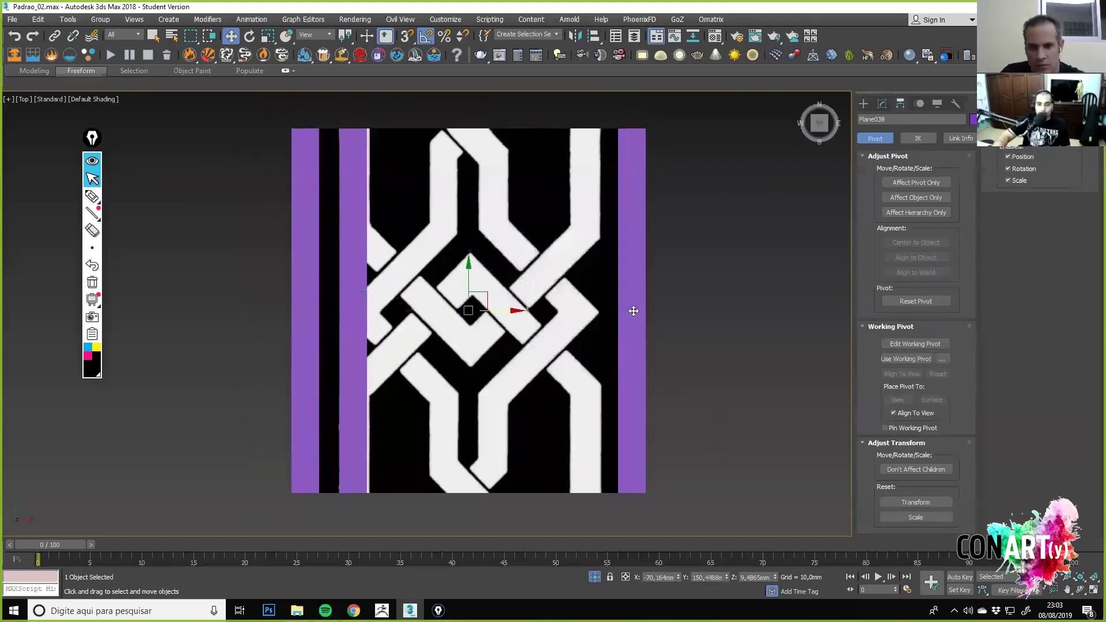
pyautogui.click(887, 110)
pyautogui.moveTo(950, 284); pyautogui.dragTo(916, 309)
pyautogui.hotkey('ctrl', 'z')
pyautogui.click(356, 196)
pyautogui.click(972, 141)
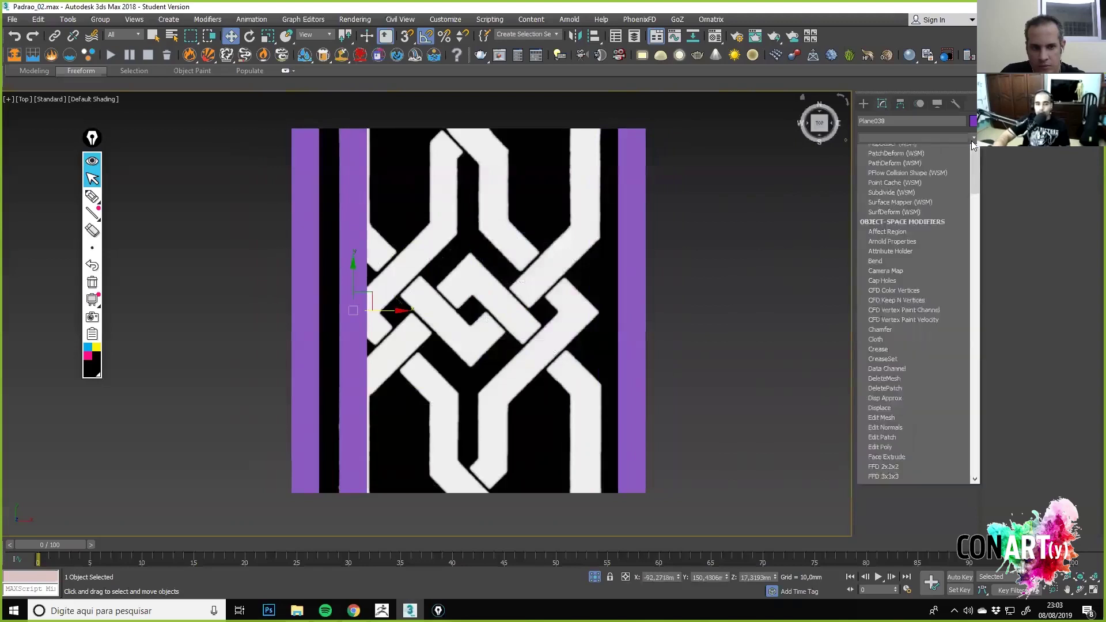
pyautogui.press('e')
pyautogui.click(710, 164)
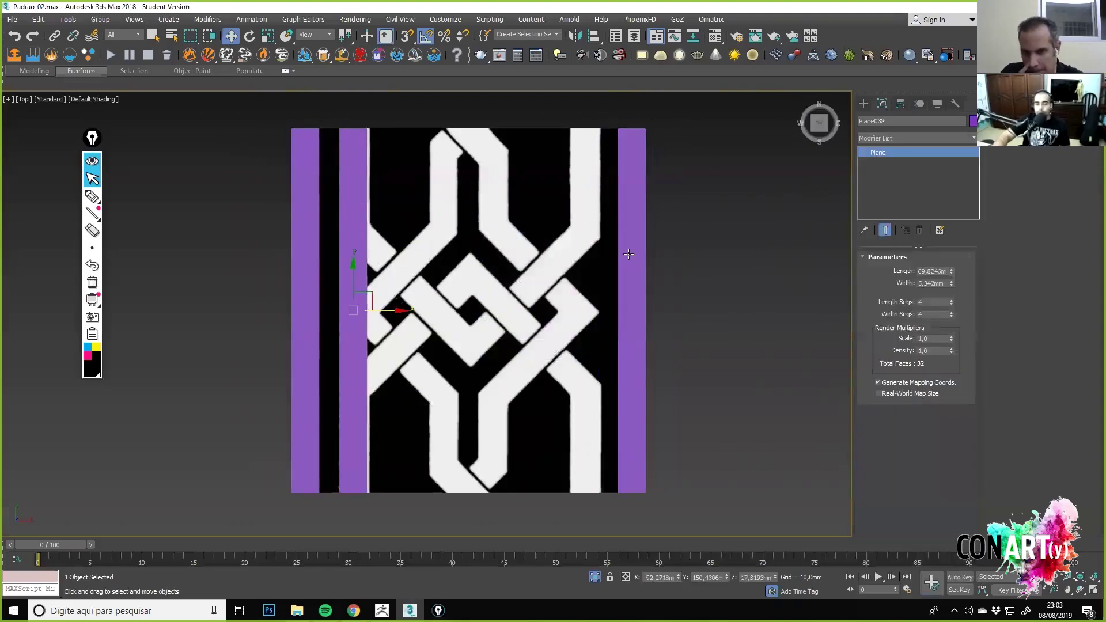
# Display edged faces in the viewport and select the cloned strip beside the left edge.
pyautogui.click(628, 249)
pyautogui.press('F4')
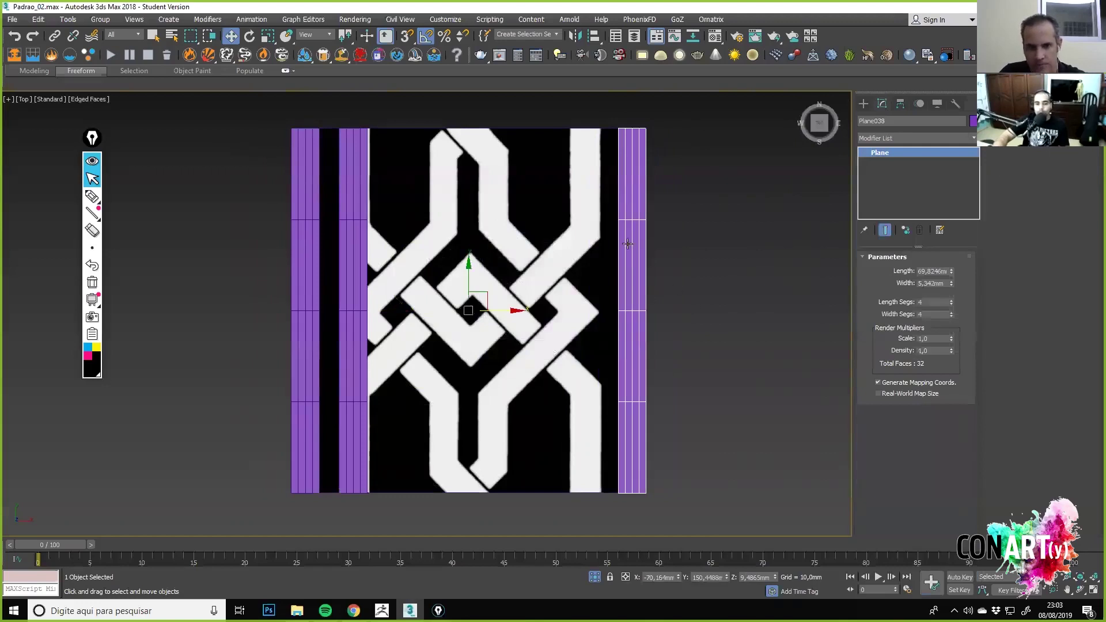
pyautogui.click(353, 265)
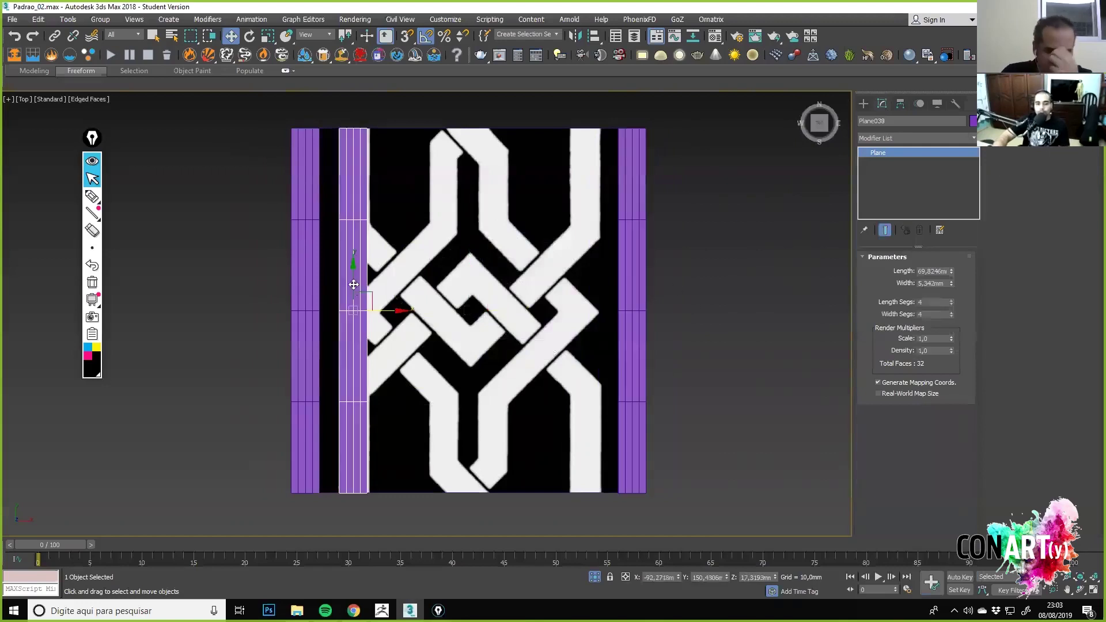
# Add an Edit Poly modifier to the cloned strip and delete the polygons of its upper half.
pyautogui.click(971, 141)
pyautogui.click(896, 177)
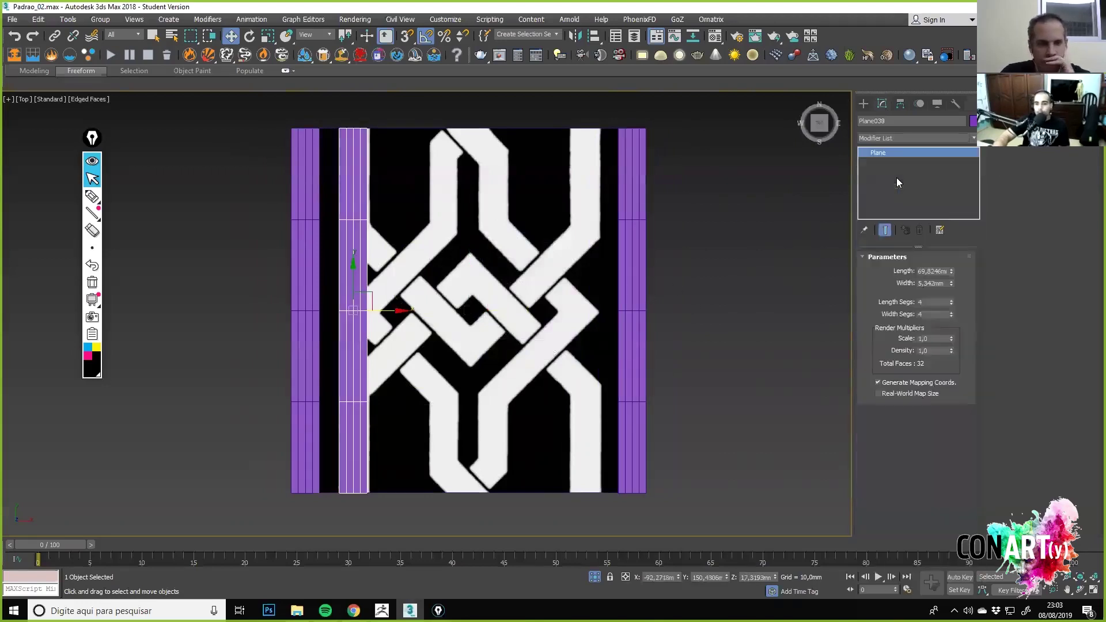
pyautogui.click(928, 348)
pyautogui.moveTo(461, 103); pyautogui.dragTo(326, 268)
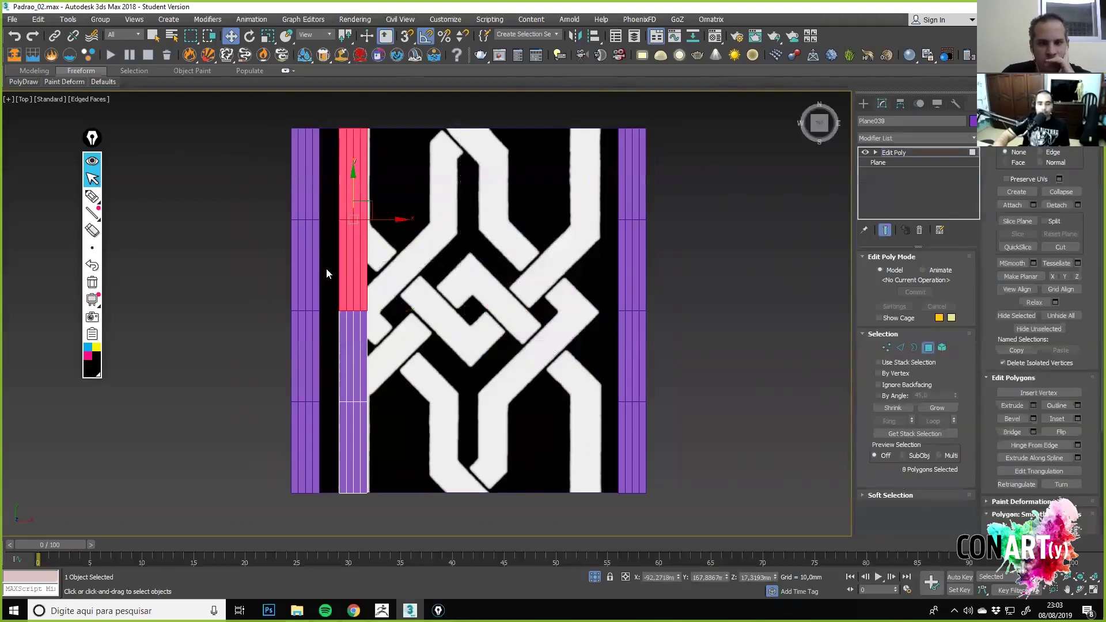
pyautogui.press('Delete')
# Remove all inner edges from the shortened strip so it becomes a single polygon.
pyautogui.scroll(4, 387, 328)
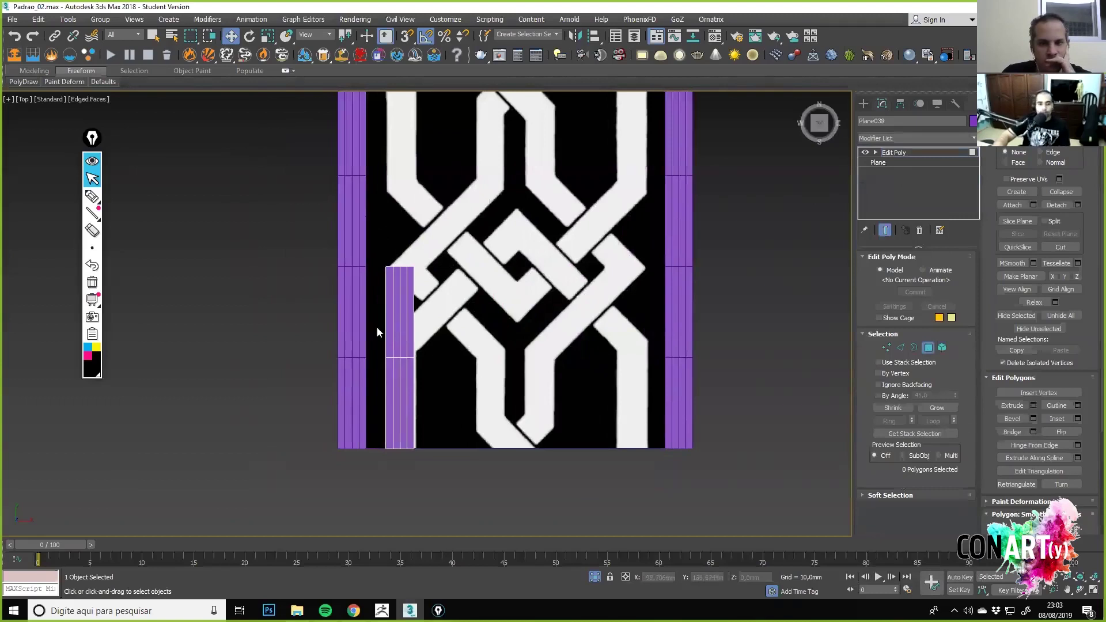
pyautogui.click(900, 348)
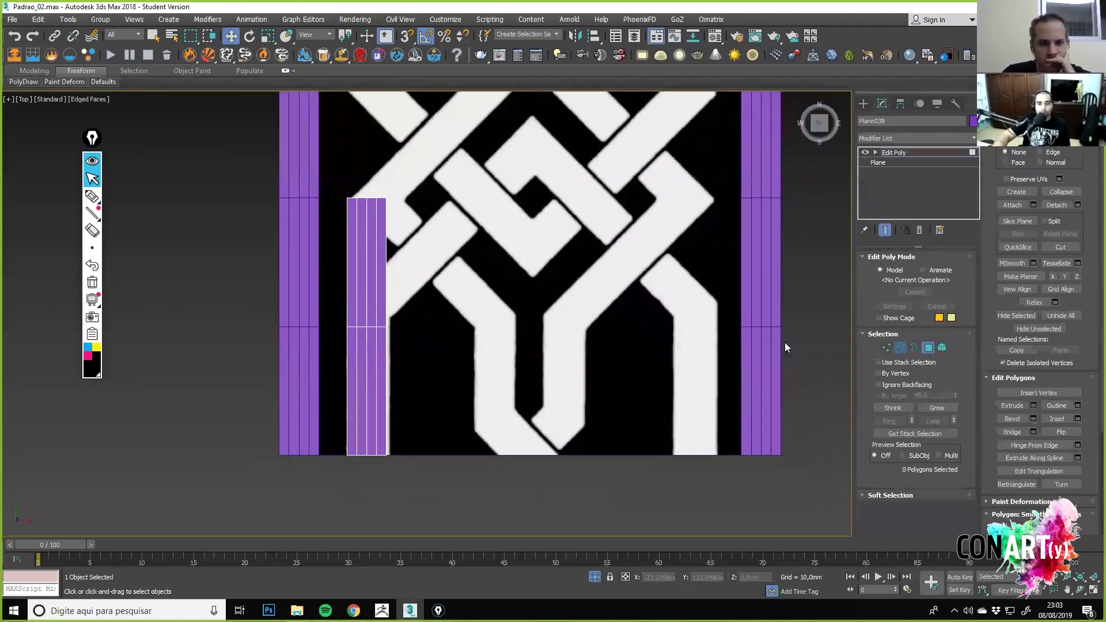
pyautogui.doubleClick(357, 247)
pyautogui.keyDown('ctrl'); pyautogui.doubleClick(365, 238); pyautogui.keyUp('ctrl')
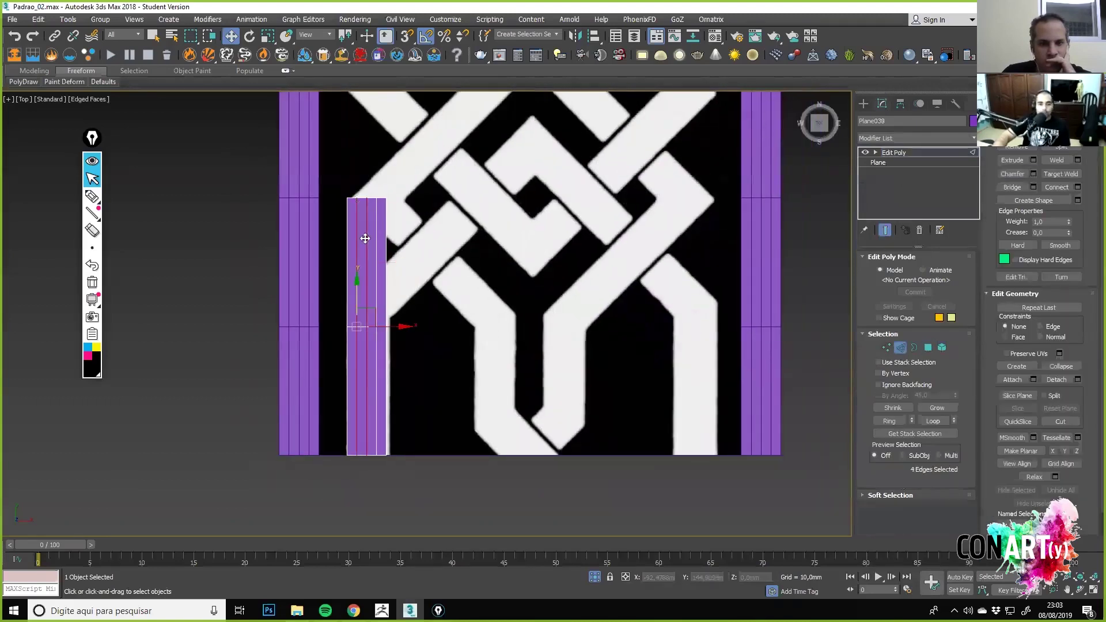
pyautogui.hotkey('ctrl', 'BackSpace')
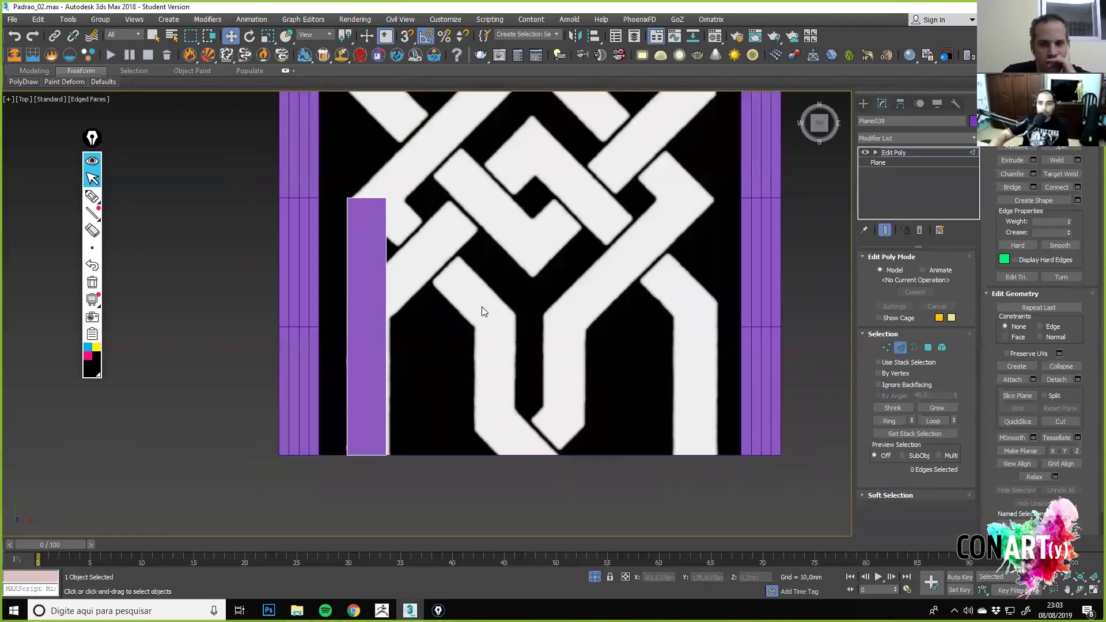
# Change the shortened strip's object color to green.
pyautogui.moveTo(395, 333); pyautogui.dragTo(411, 343, button='middle')
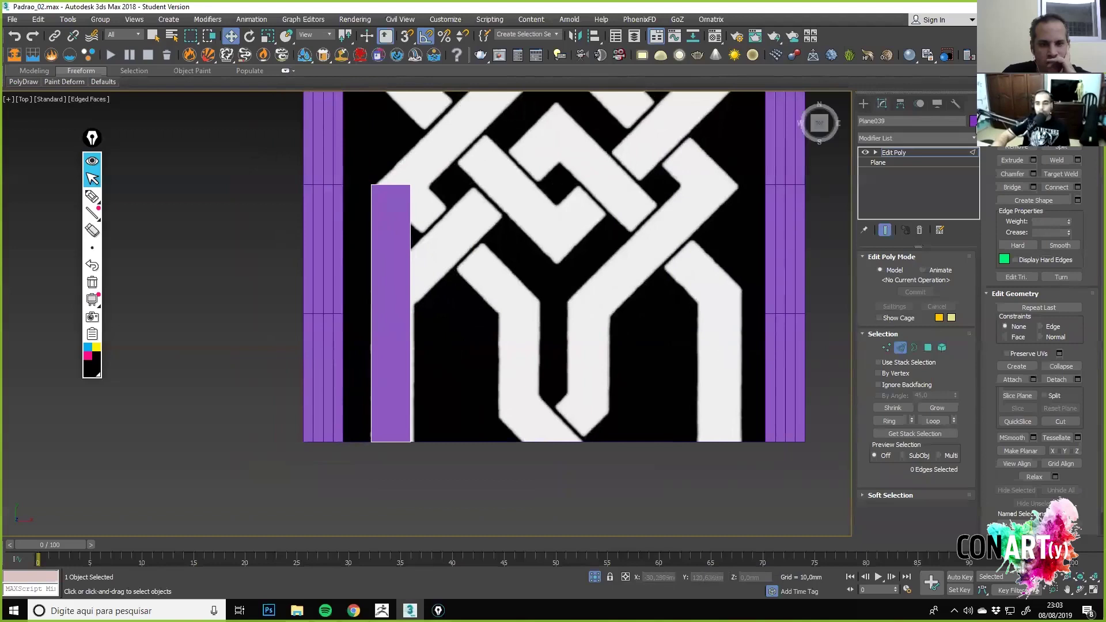
pyautogui.click(973, 121)
pyautogui.click(617, 297)
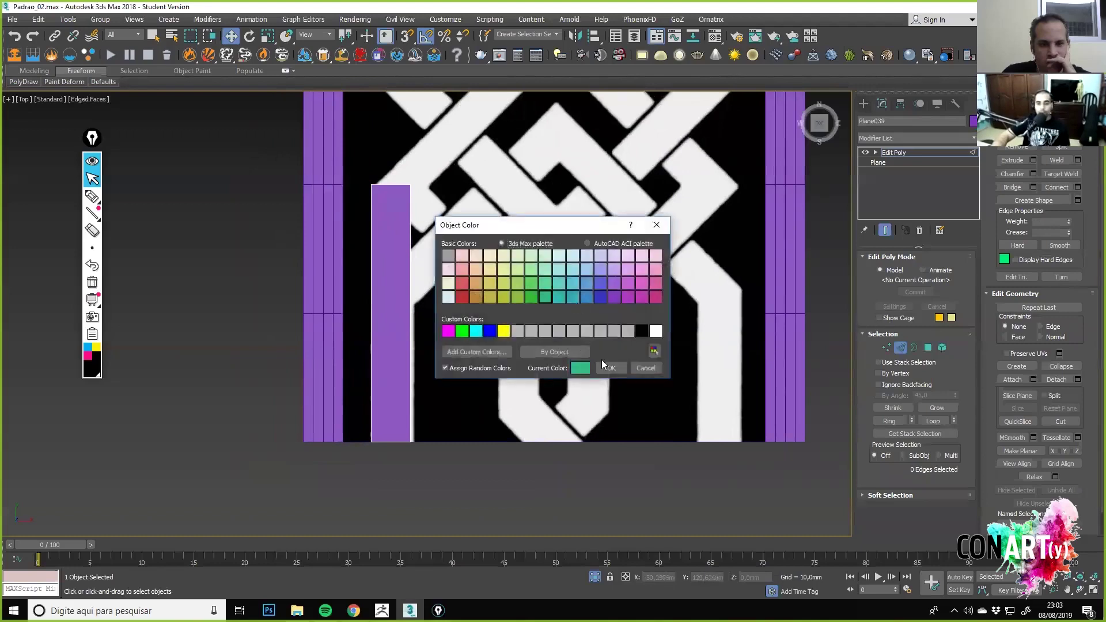
pyautogui.click(601, 361)
pyautogui.moveTo(337, 302); pyautogui.dragTo(340, 302, button='middle')
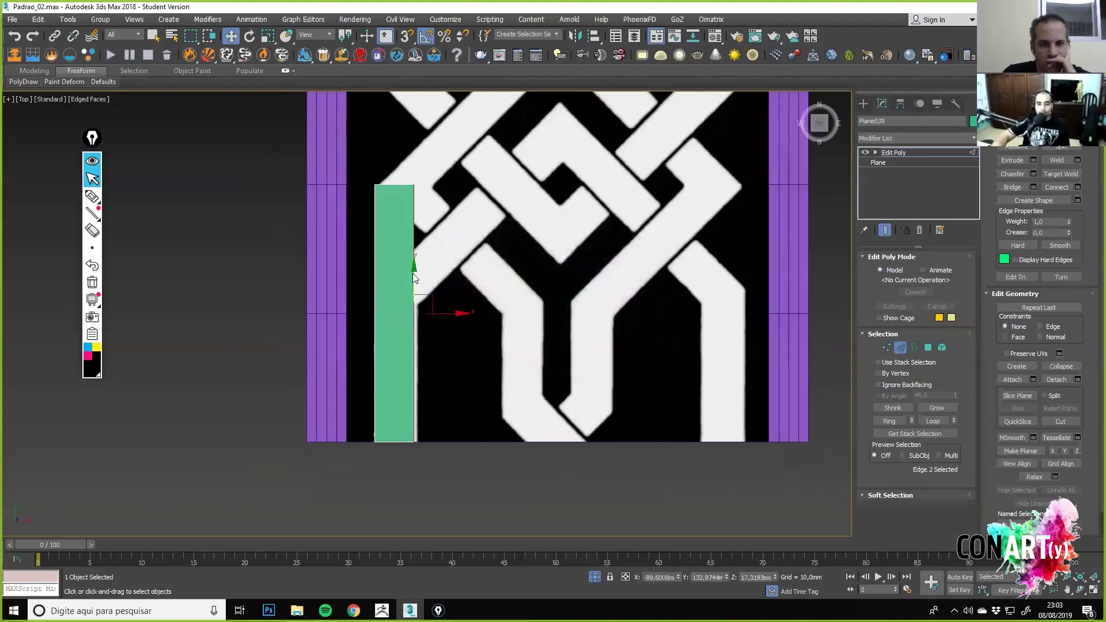
# Leave edge editing and make the green strip see-through over the reference image.
pyautogui.click(903, 349)
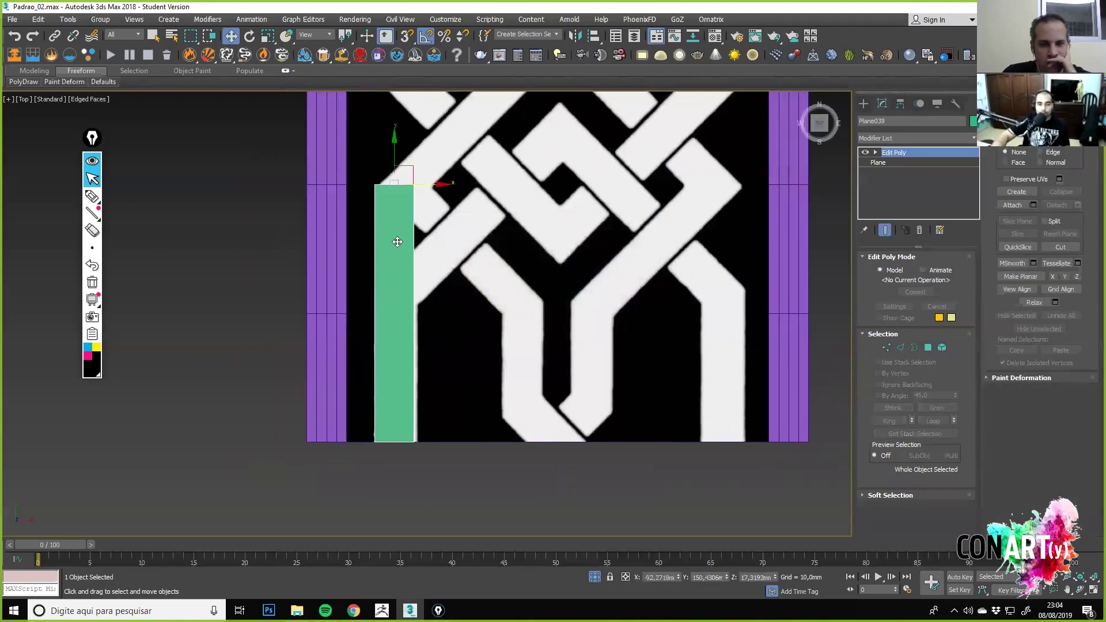
pyautogui.hotkey('alt', 'x')
pyautogui.hotkey('alt', 'x')
pyautogui.hotkey('alt', 'x')
pyautogui.hotkey('alt', 'x')
pyautogui.hotkey('alt', 'x')
pyautogui.hotkey('alt', 'x')
pyautogui.hotkey('alt', 'x')
pyautogui.scroll(3, 410, 327)
pyautogui.moveTo(407, 325); pyautogui.dragTo(357, 286, button='middle')
# Move the strip's side vertices along X to match both edges of the vertical white band.
pyautogui.click(885, 347)
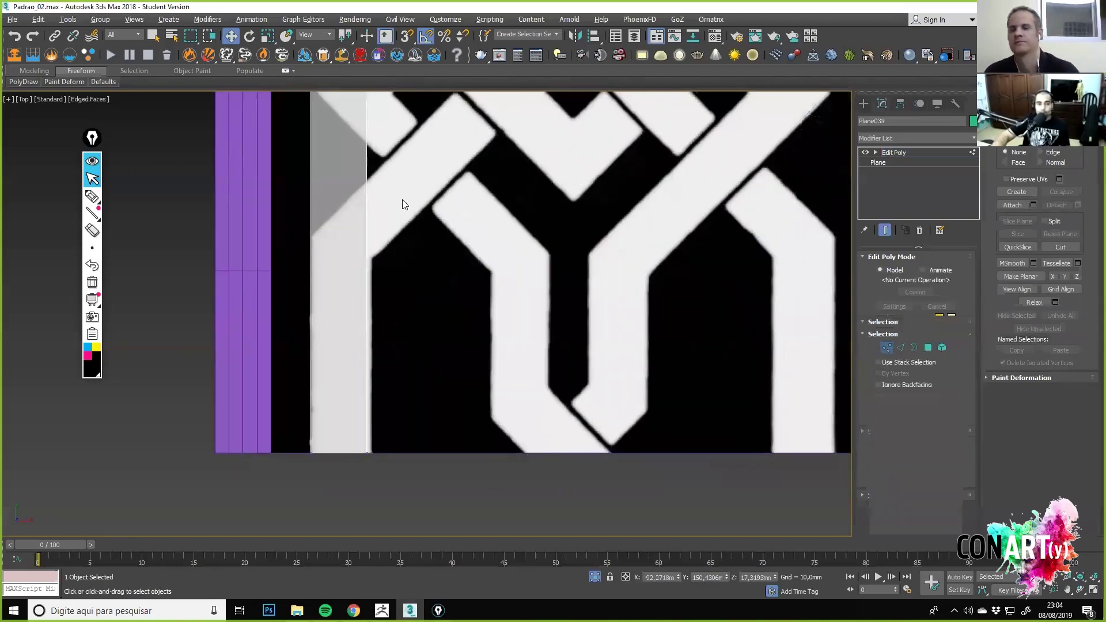
pyautogui.scroll(-4, 475, 152)
pyautogui.moveTo(418, 136); pyautogui.dragTo(364, 474)
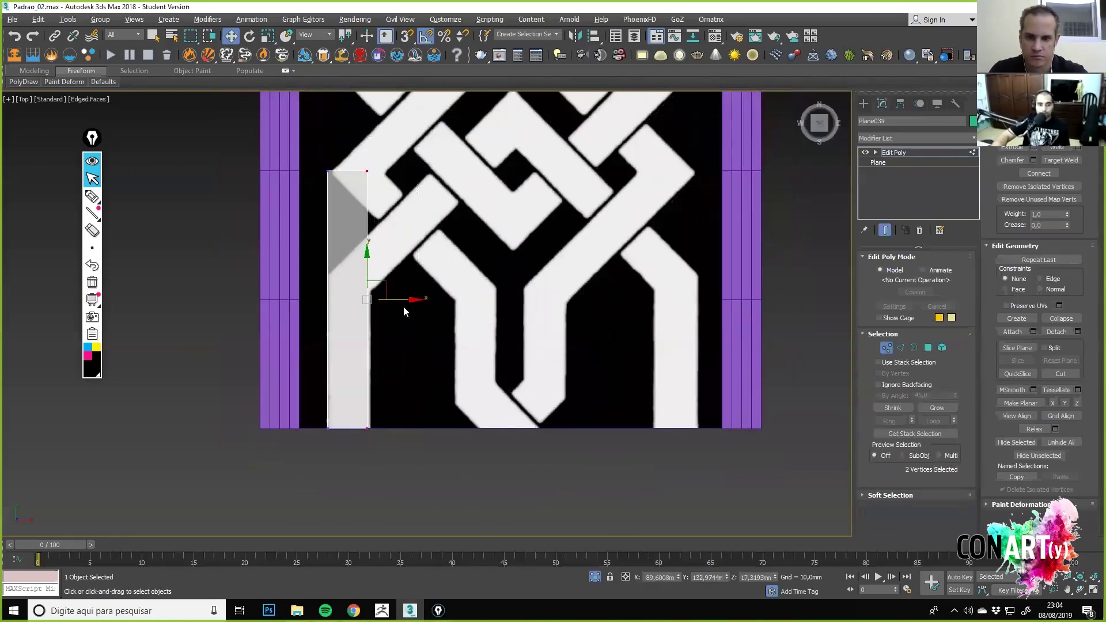
pyautogui.moveTo(407, 300); pyautogui.dragTo(410, 300)
pyautogui.moveTo(301, 141); pyautogui.dragTo(334, 488)
pyautogui.moveTo(431, 330); pyautogui.dragTo(434, 389, button='middle')
# Lower the strip's upper vertices to the two corners where the white band bends into the diagonal.
pyautogui.click(783, 329)
pyautogui.moveTo(258, 305); pyautogui.dragTo(258, 305)
pyautogui.moveTo(350, 190); pyautogui.dragTo(326, 311)
pyautogui.moveTo(331, 373); pyautogui.dragTo(331, 288)
pyautogui.scroll(1, 543, 339)
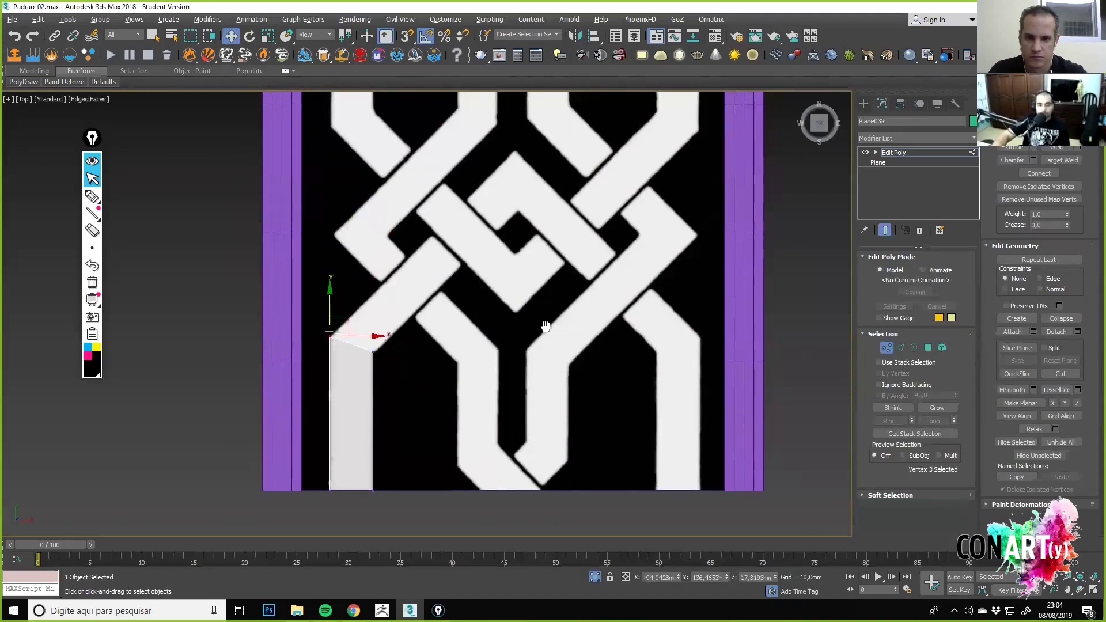
# Extend the strip's slanted upper edge diagonally along the white band to the central diamond's peak.
pyautogui.click(900, 348)
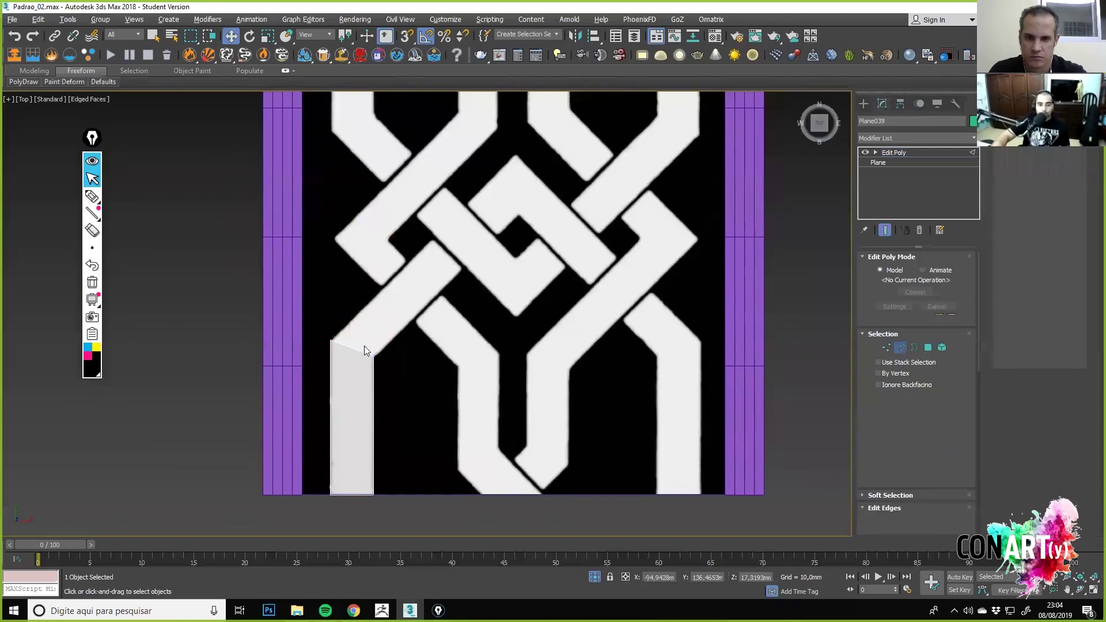
pyautogui.scroll(4, 364, 345)
pyautogui.click(347, 351)
pyautogui.scroll(-3, 375, 354)
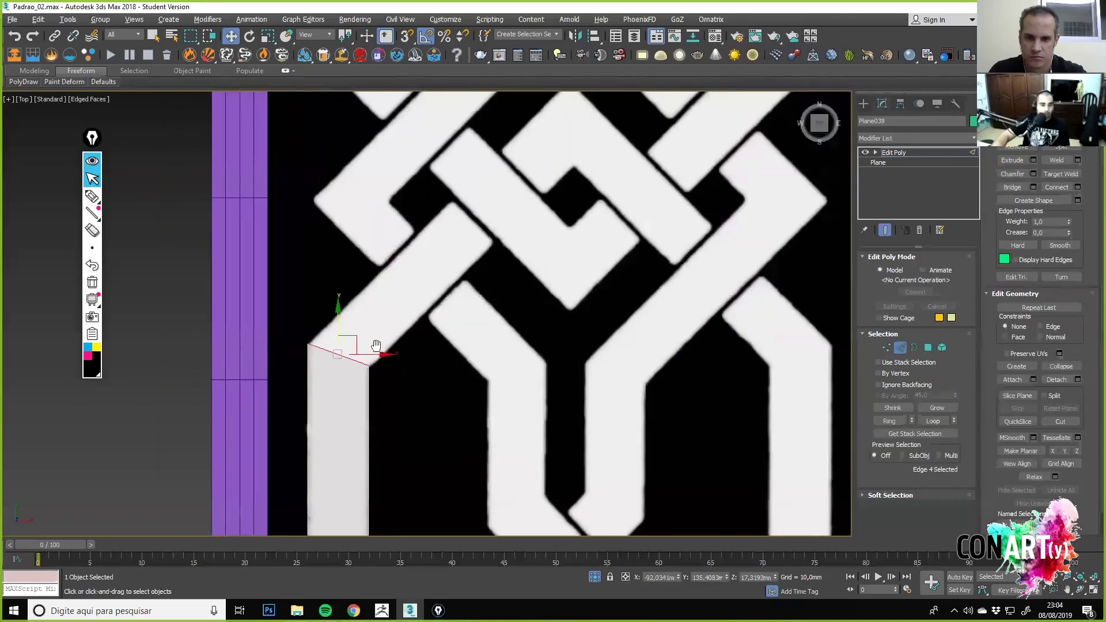
pyautogui.moveTo(383, 351); pyautogui.dragTo(314, 372, button='middle')
pyautogui.keyDown('shift'); pyautogui.moveTo(300, 333); pyautogui.dragTo(505, 136); pyautogui.keyUp('shift')
pyautogui.moveTo(504, 136); pyautogui.dragTo(464, 314, button='middle')
pyautogui.scroll(2, 464, 314)
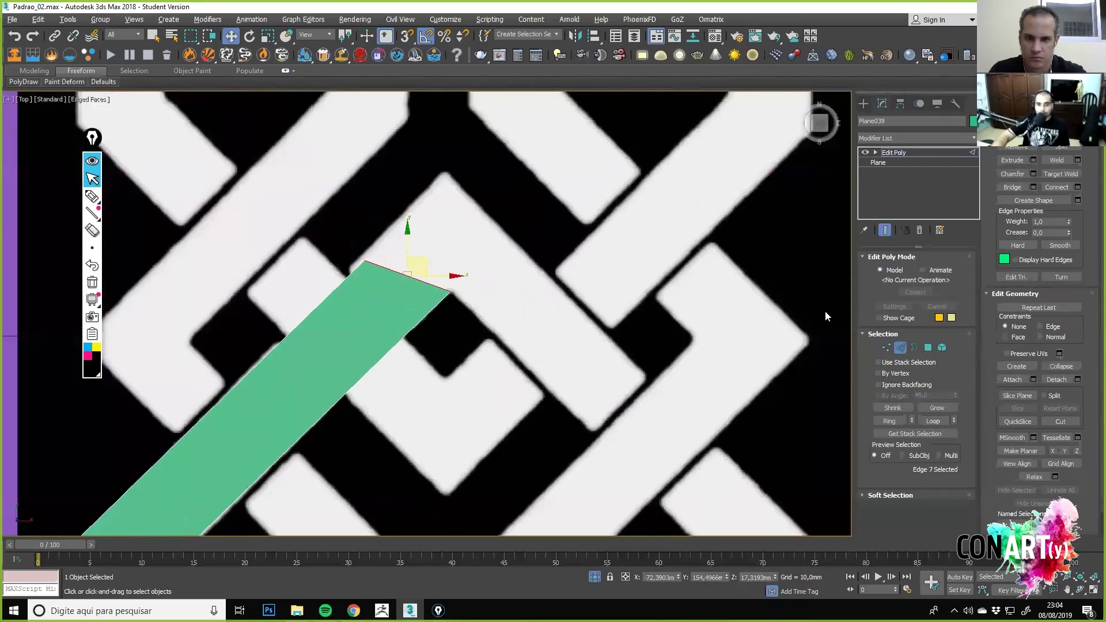
# Move the end's outer vertex to the diamond's apex and scale both end vertices along X into a vertical line.
pyautogui.click(887, 347)
pyautogui.moveTo(380, 236); pyautogui.dragTo(456, 153)
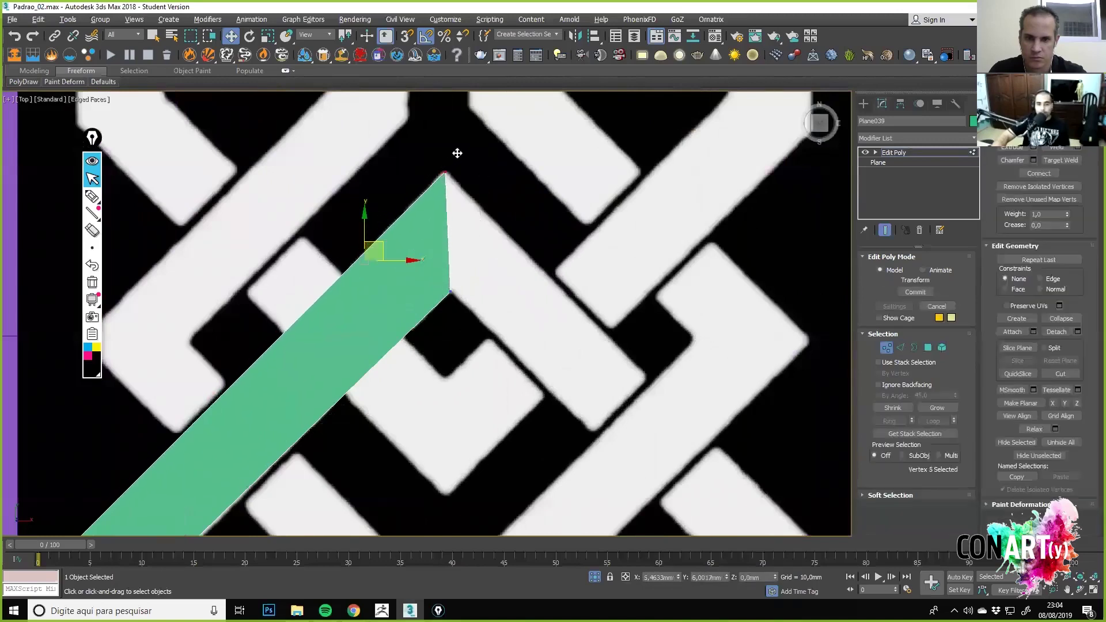
pyautogui.click(445, 172)
pyautogui.keyDown('ctrl'); pyautogui.click(450, 291); pyautogui.keyUp('ctrl')
pyautogui.press('r')
pyautogui.moveTo(478, 229); pyautogui.dragTo(627, 146)
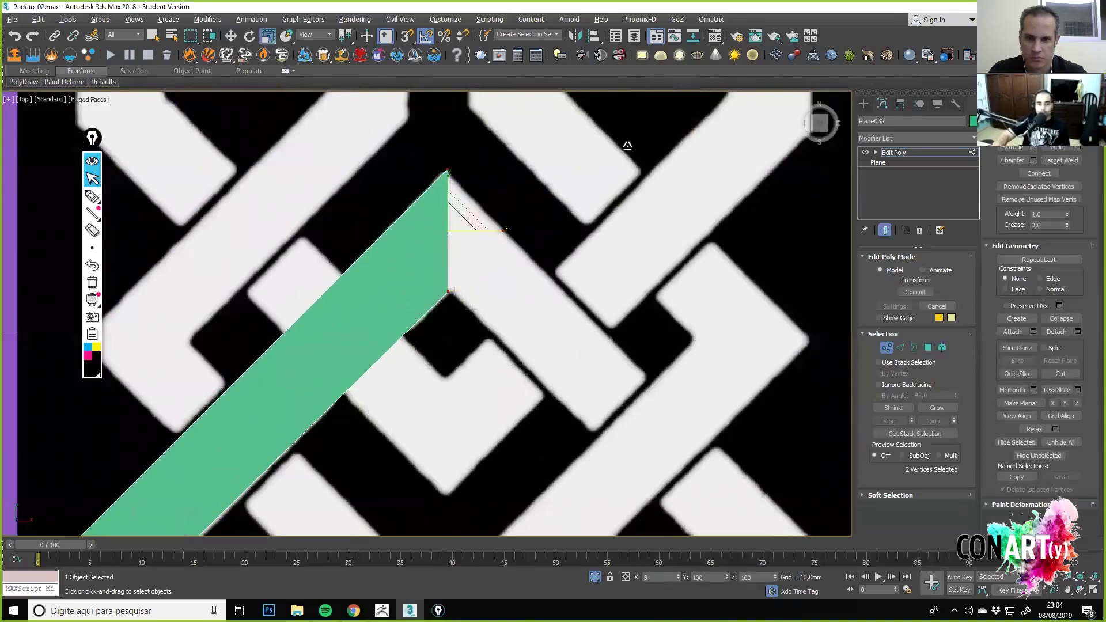
pyautogui.scroll(-5, 445, 209)
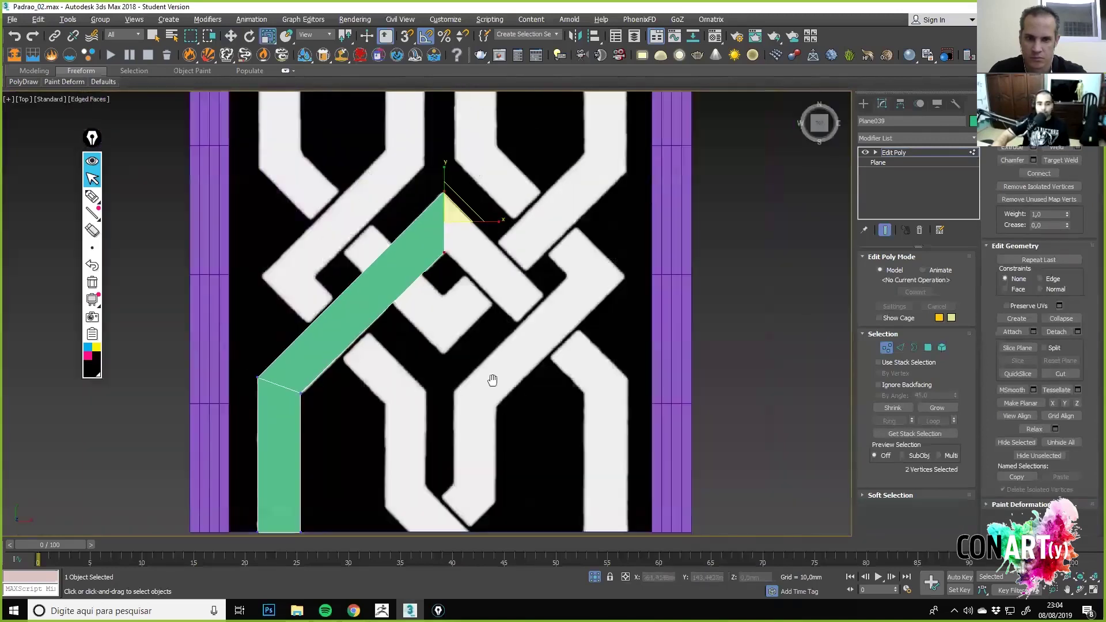
pyautogui.scroll(3, 454, 266)
pyautogui.press('w')
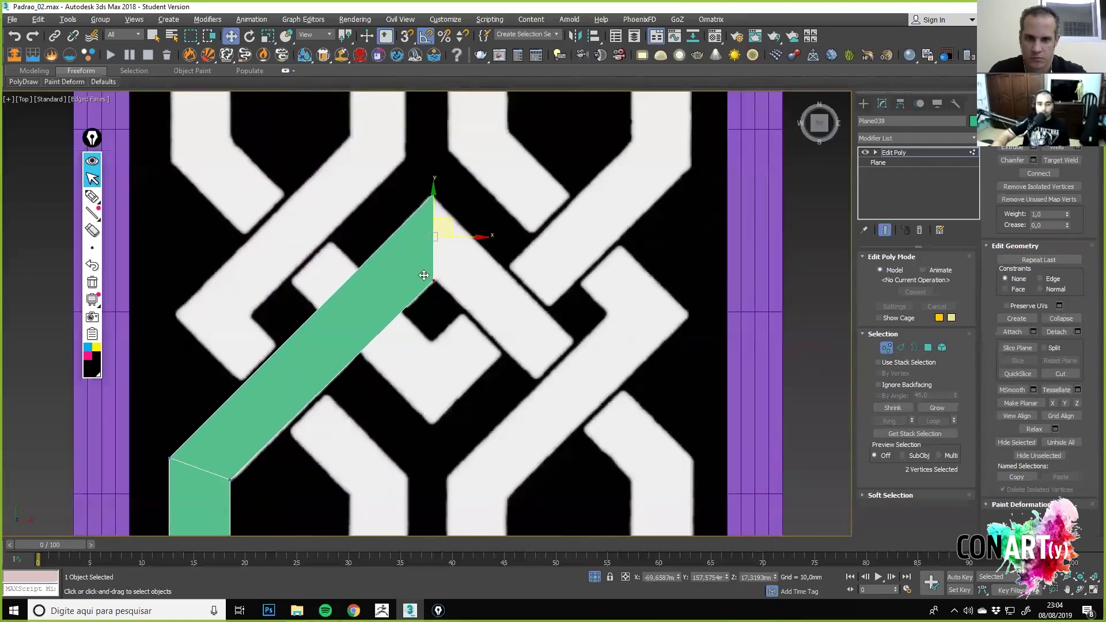
pyautogui.scroll(-2, 411, 278)
# Try to align the strip's end edge to the reference image's pivot point, testing the X, Y and Z positions.
pyautogui.click(902, 348)
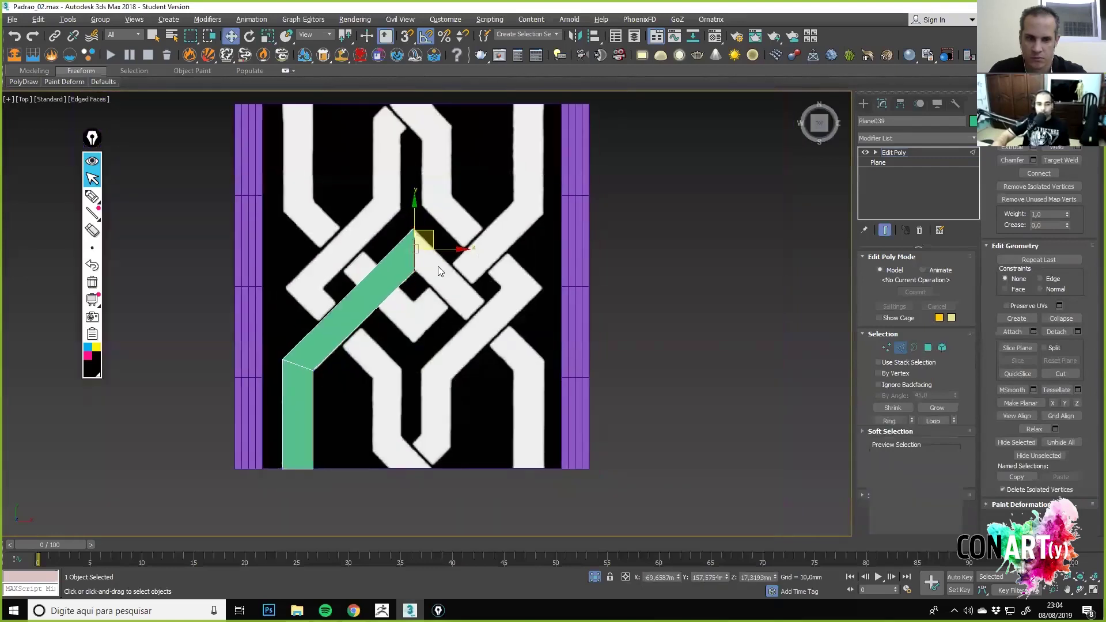
pyautogui.moveTo(448, 291); pyautogui.dragTo(531, 321, button='middle')
pyautogui.hotkey('alt', 'a')
pyautogui.click(483, 323)
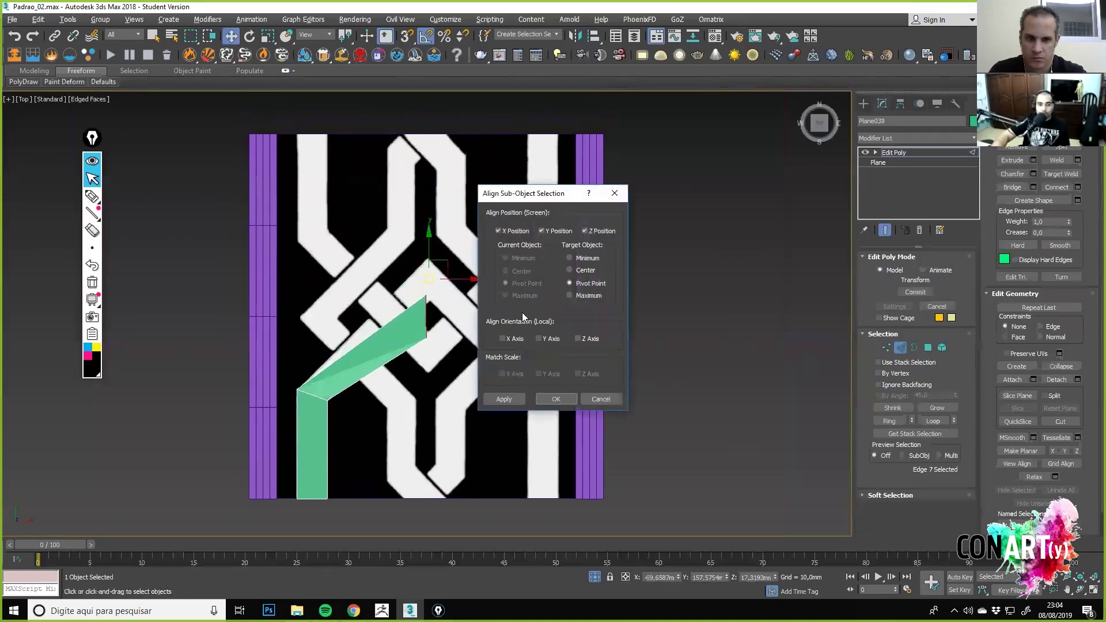
pyautogui.click(557, 231)
pyautogui.click(598, 231)
pyautogui.click(521, 231)
pyautogui.click(551, 231)
pyautogui.click(551, 231)
pyautogui.click(519, 231)
pyautogui.click(521, 231)
pyautogui.click(521, 231)
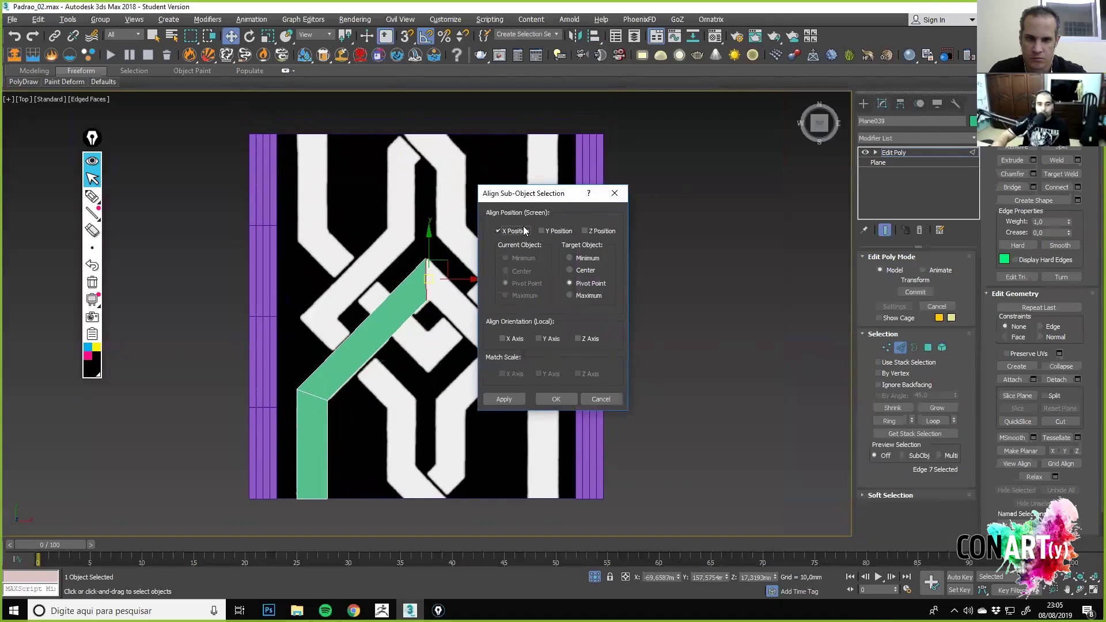
pyautogui.click(601, 398)
# Fine-tune the vertical end edge along X so it sits on the central diamond's apex line.
pyautogui.moveTo(455, 308); pyautogui.dragTo(475, 321, button='middle')
pyautogui.scroll(3, 495, 273)
pyautogui.moveTo(495, 273); pyautogui.dragTo(497, 273)
pyautogui.moveTo(496, 273); pyautogui.dragTo(495, 273)
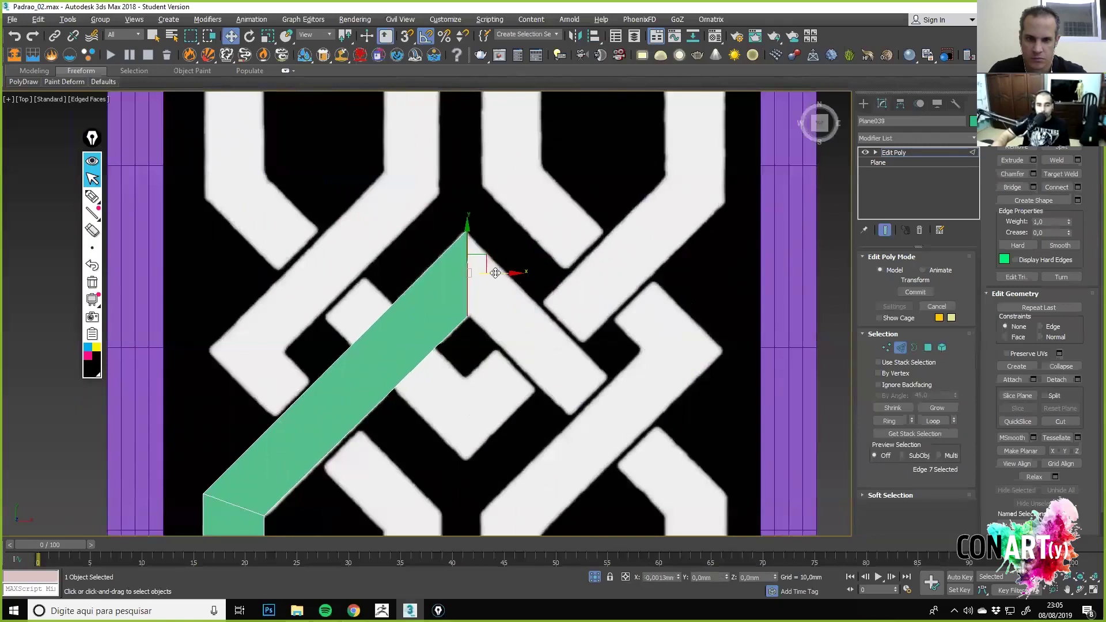
pyautogui.scroll(-4, 475, 296)
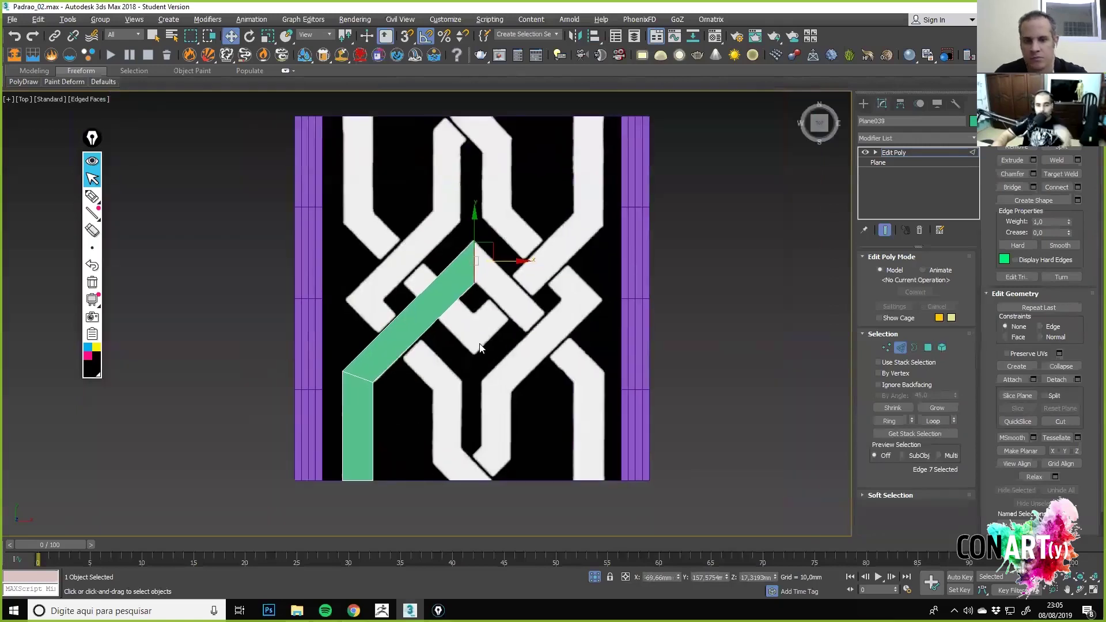
# Try to extend the end edge down the opposite diagonal band, and undo the extension.
pyautogui.click(901, 348)
pyautogui.scroll(2, 703, 305)
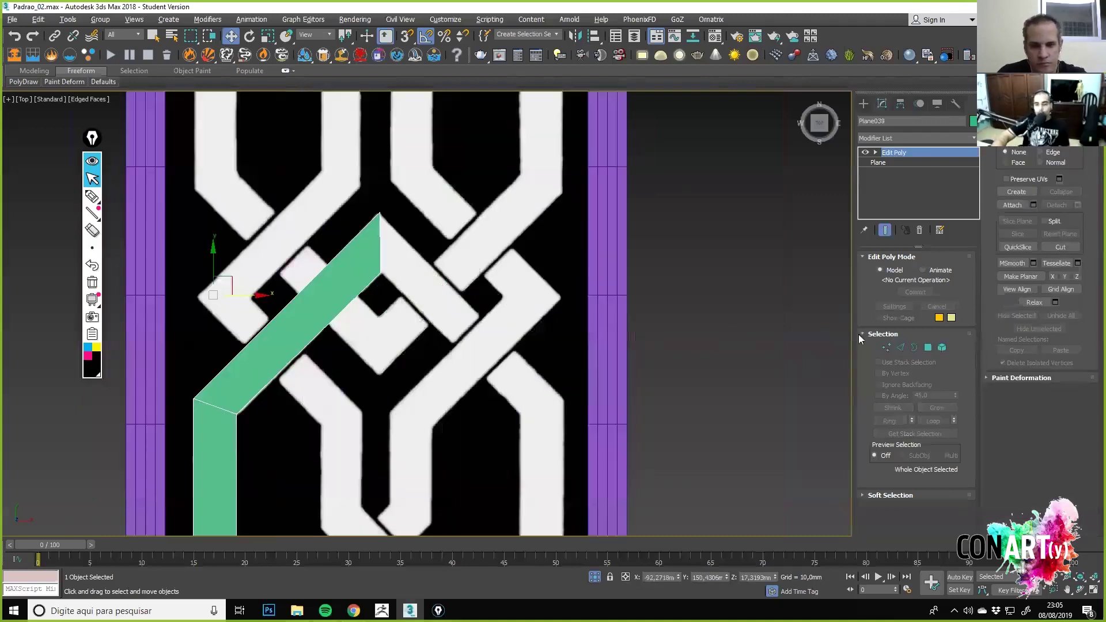
pyautogui.click(900, 348)
pyautogui.moveTo(387, 230); pyautogui.dragTo(504, 316)
pyautogui.rightClick(504, 316)
pyautogui.keyDown('shift'); pyautogui.moveTo(395, 228); pyautogui.dragTo(542, 372); pyautogui.keyUp('shift')
pyautogui.hotkey('ctrl', 'z')
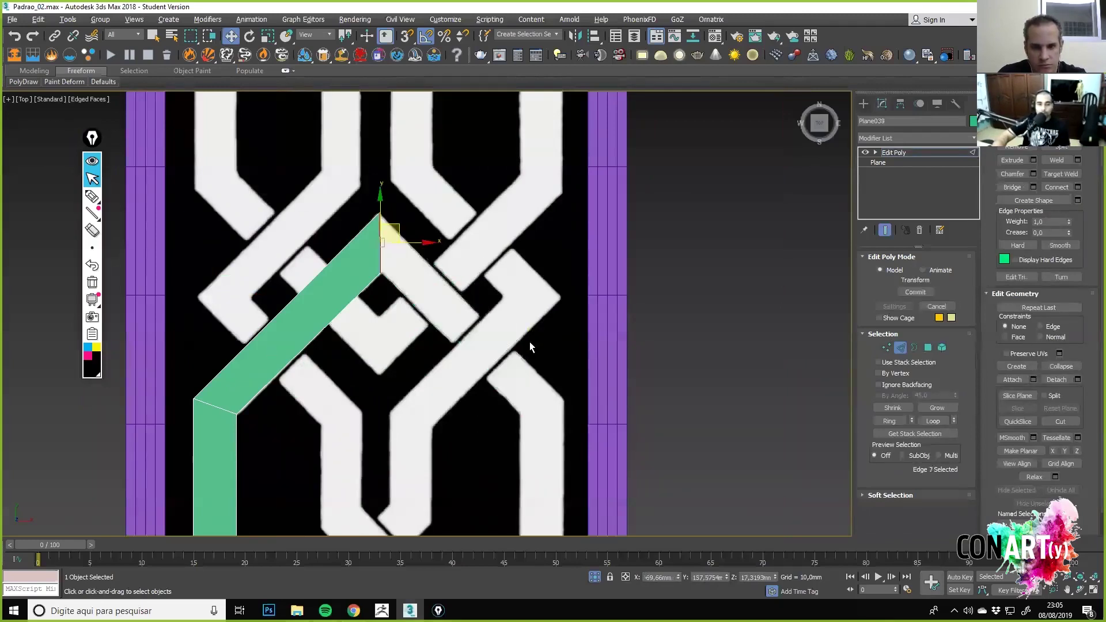
# Add a Symmetry modifier to the green strip, mirroring across X with Flip enabled.
pyautogui.scroll(-2, 483, 246)
pyautogui.click(915, 139)
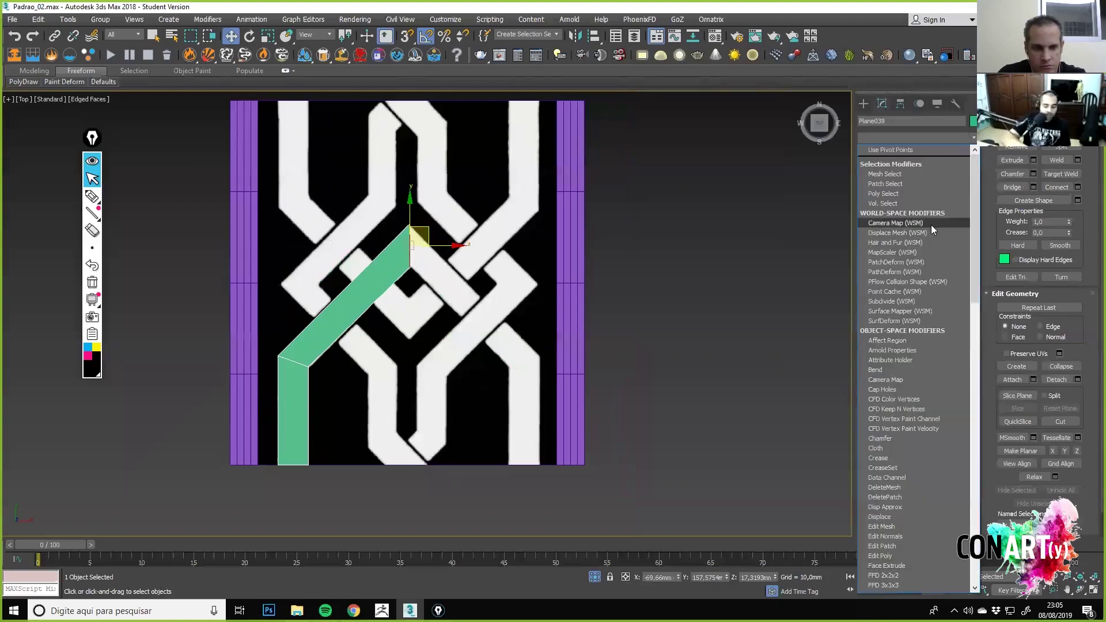
pyautogui.write('sym')
pyautogui.press('Return')
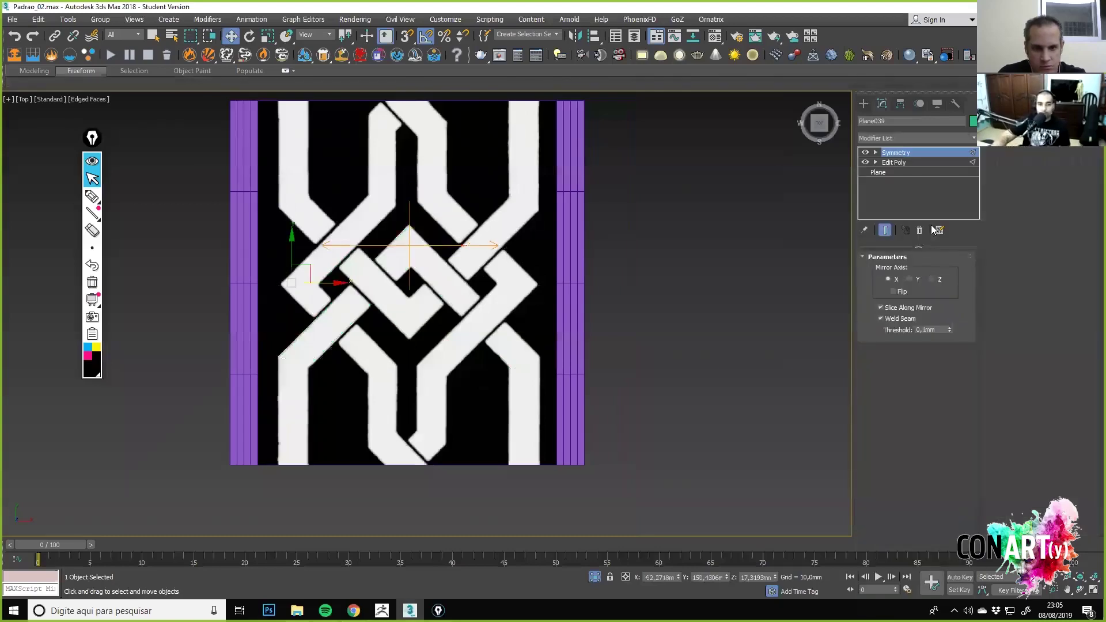
pyautogui.click(900, 292)
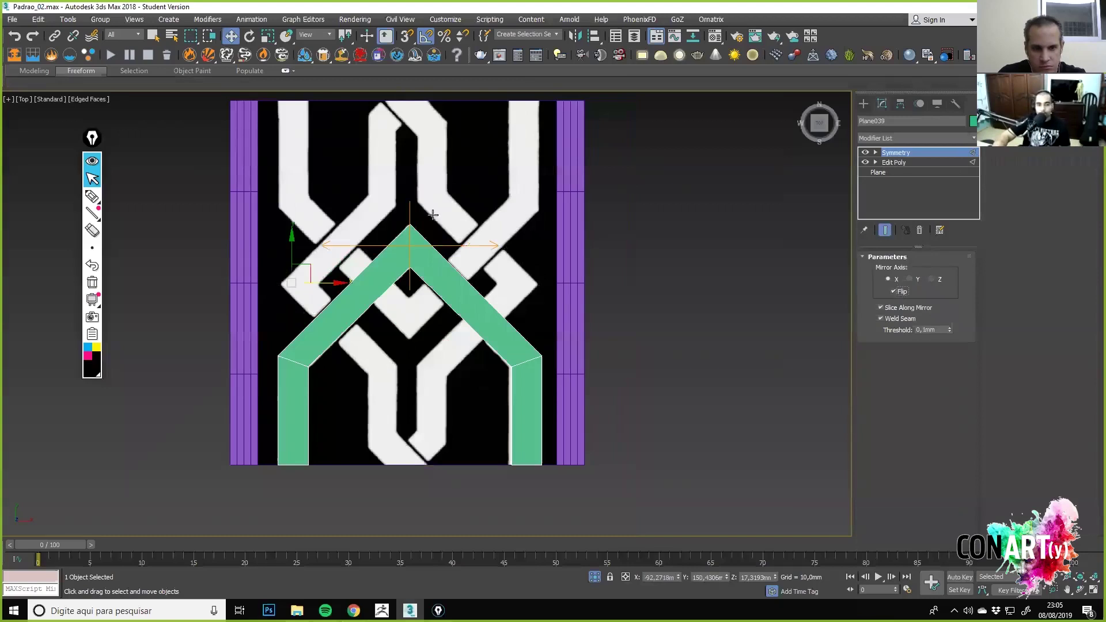
# Shift the Symmetry modifier's mirror plane slightly along X so the mirrored half fits the right white band.
pyautogui.moveTo(481, 403); pyautogui.dragTo(479, 371, button='middle')
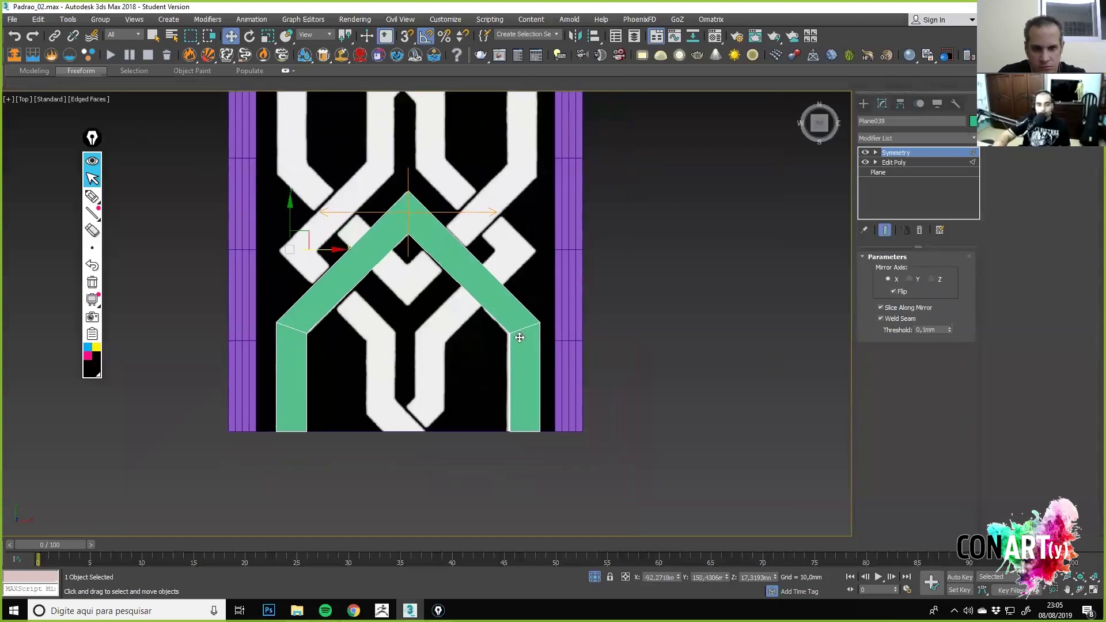
pyautogui.scroll(2, 509, 323)
pyautogui.moveTo(511, 329); pyautogui.dragTo(512, 355, button='middle')
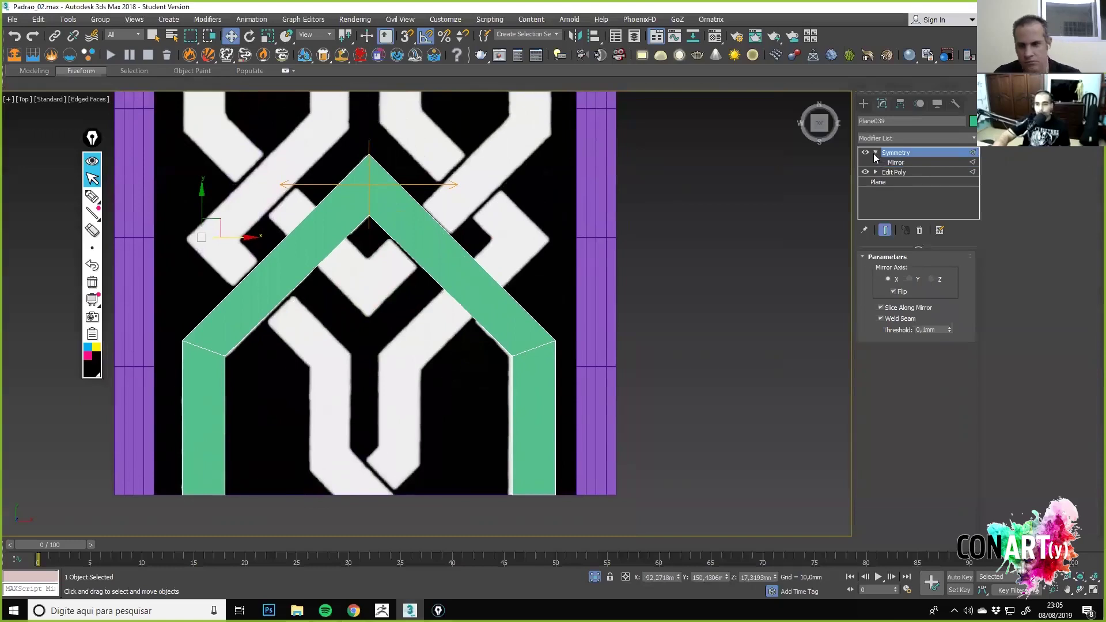
pyautogui.press('1')
pyautogui.moveTo(405, 183); pyautogui.dragTo(406, 184)
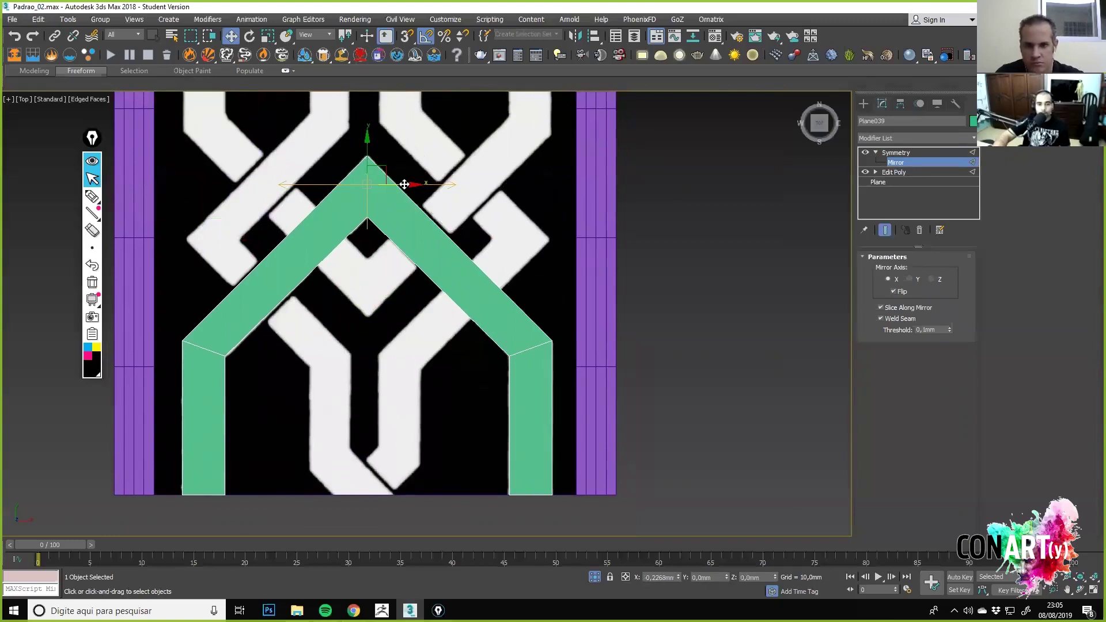
pyautogui.moveTo(471, 297); pyautogui.dragTo(513, 339, button='middle')
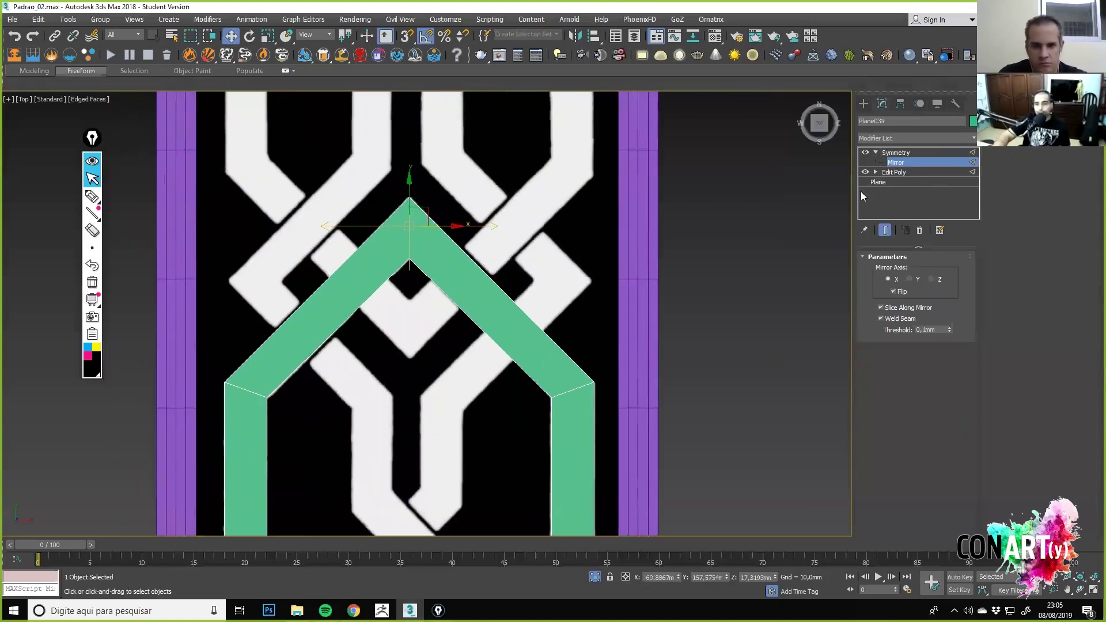
pyautogui.press('1')
pyautogui.scroll(-3, 526, 326)
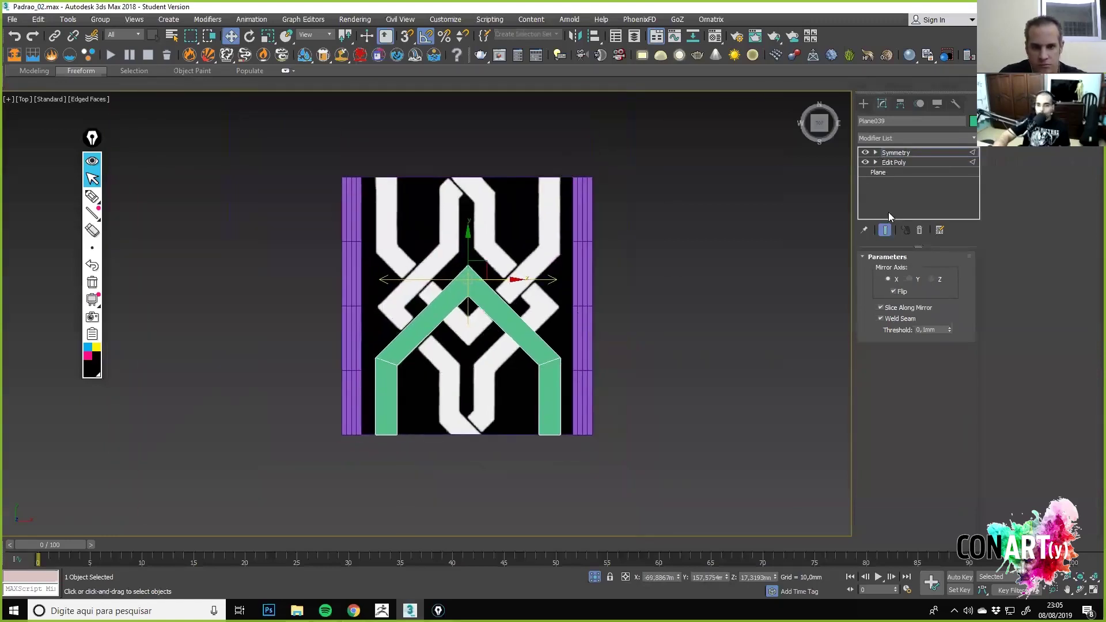
# Add an Edit Poly modifier above the Symmetry modifier on the green strip.
pyautogui.click(965, 138)
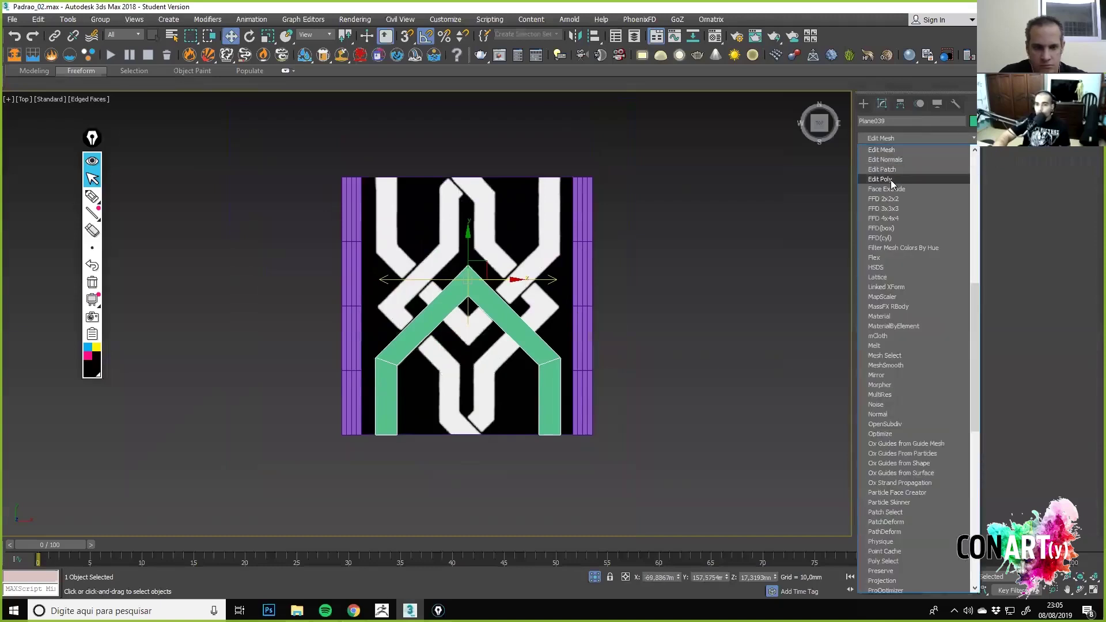
pyautogui.click(891, 180)
pyautogui.moveTo(592, 242)
pyautogui.mouseDown(button='middle')
pyautogui.moveTo(603, 226)
pyautogui.moveTo(592, 225)
pyautogui.mouseUp(button='middle')
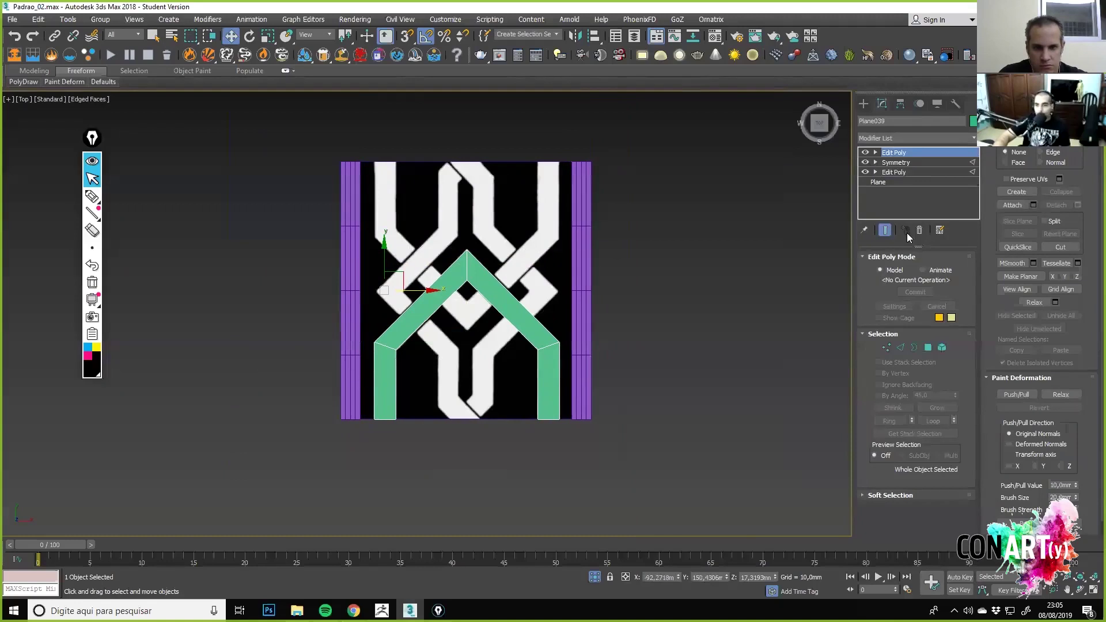
pyautogui.scroll(2, 430, 388)
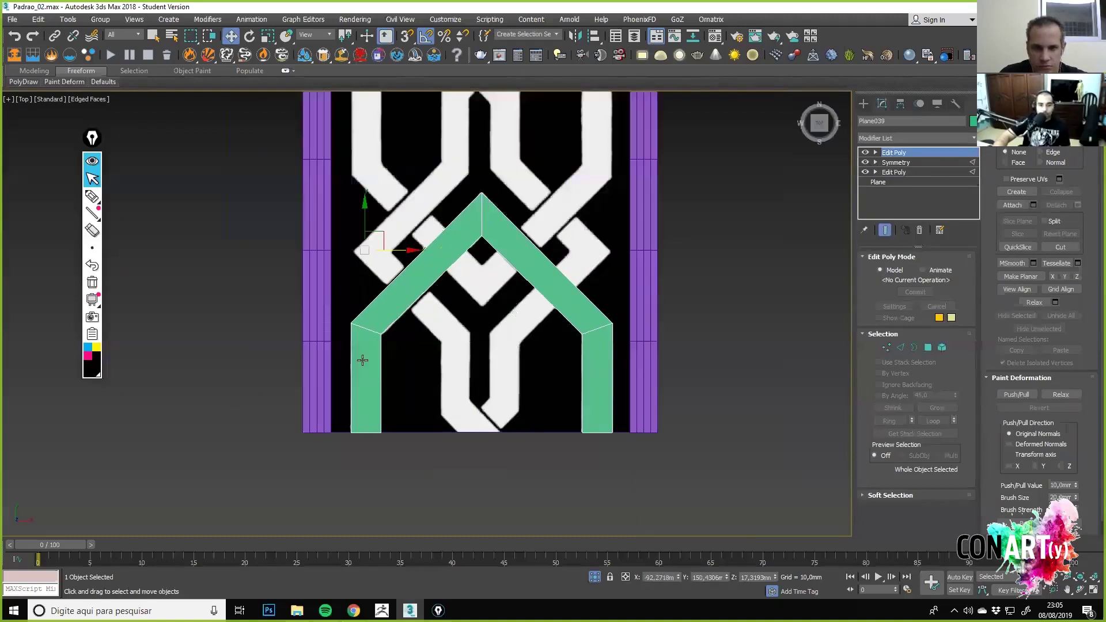
# Reset the left purple border strip's length and width segments to 1, and copy the strip to the pattern's centre.
pyautogui.click(310, 298)
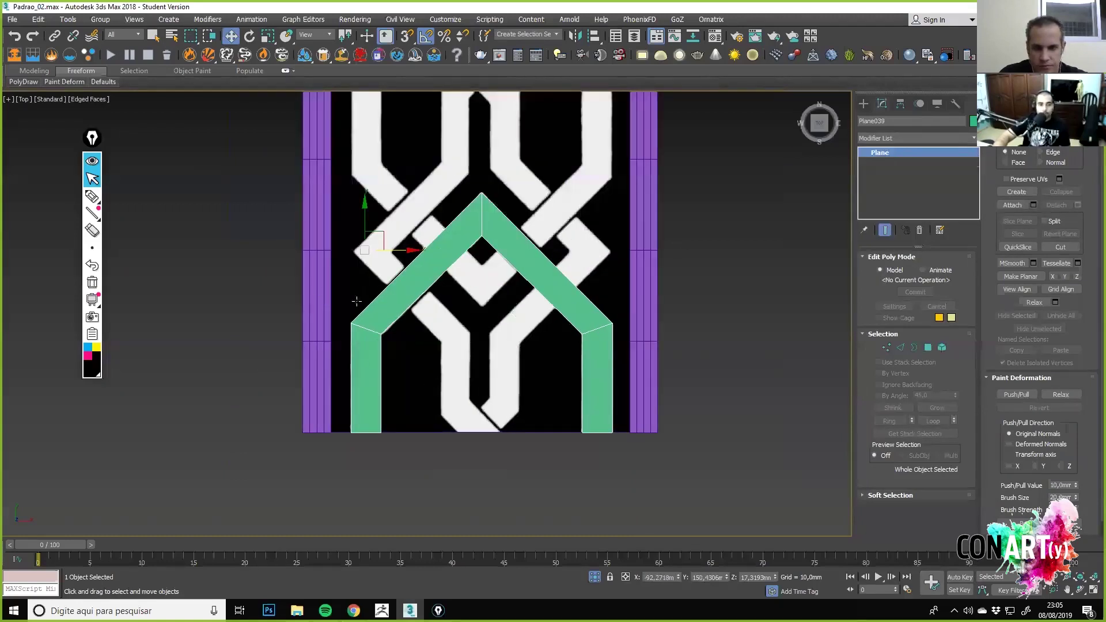
pyautogui.rightClick(951, 302)
pyautogui.rightClick(951, 314)
pyautogui.keyDown('shift'); pyautogui.moveTo(349, 252); pyautogui.dragTo(507, 267); pyautogui.keyUp('shift')
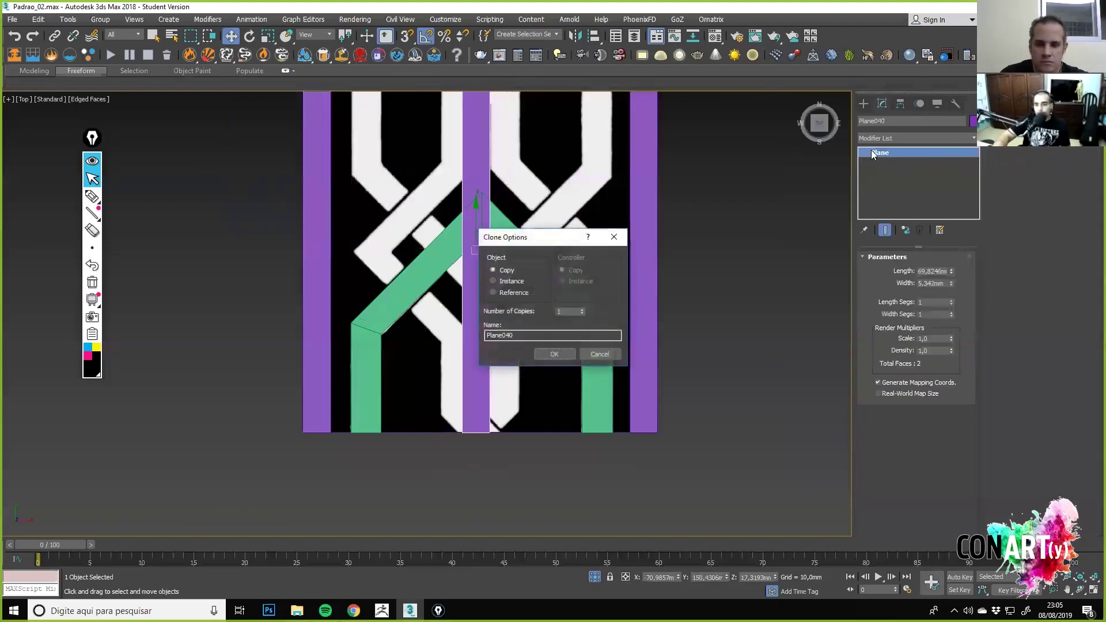
pyautogui.click(552, 352)
# Add an Edit Poly modifier to the copied centre strip and change its object colour to red.
pyautogui.click(972, 138)
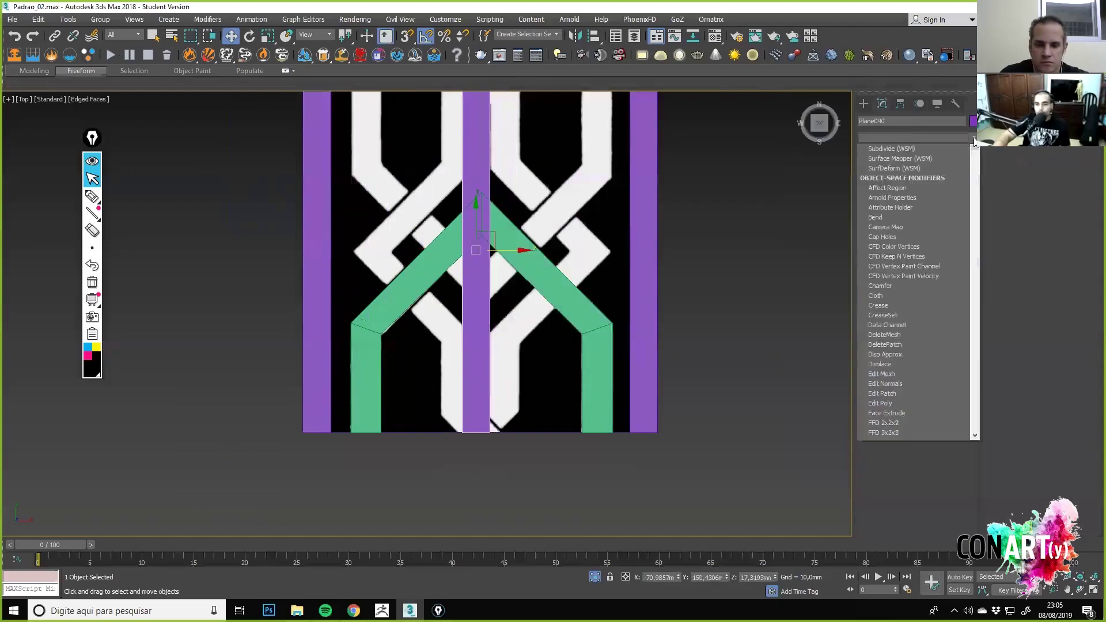
pyautogui.click(891, 177)
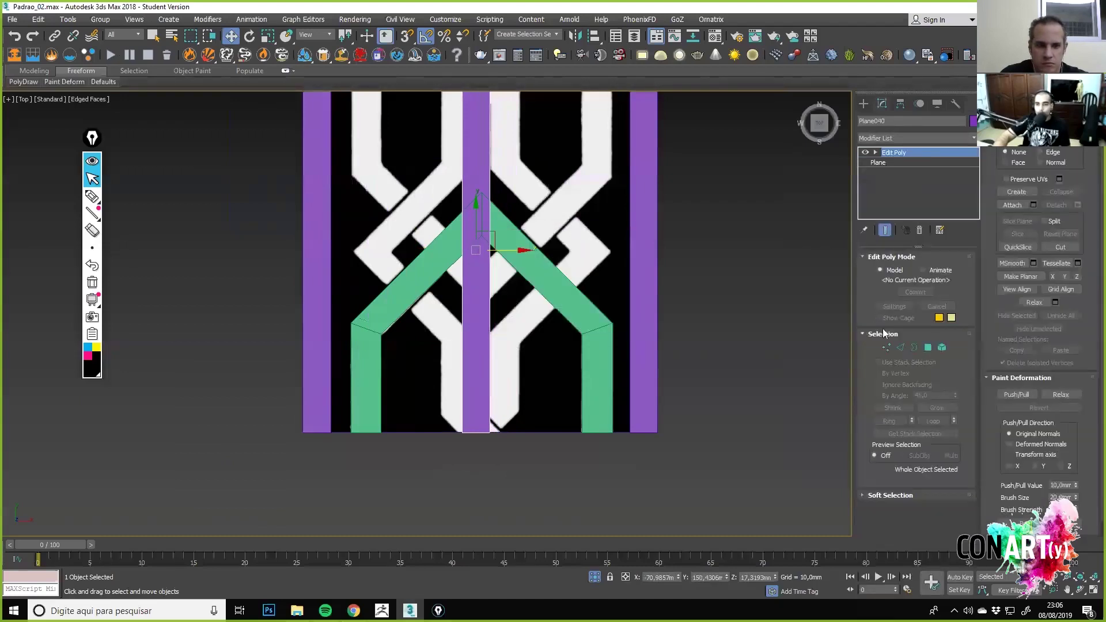
pyautogui.press('1')
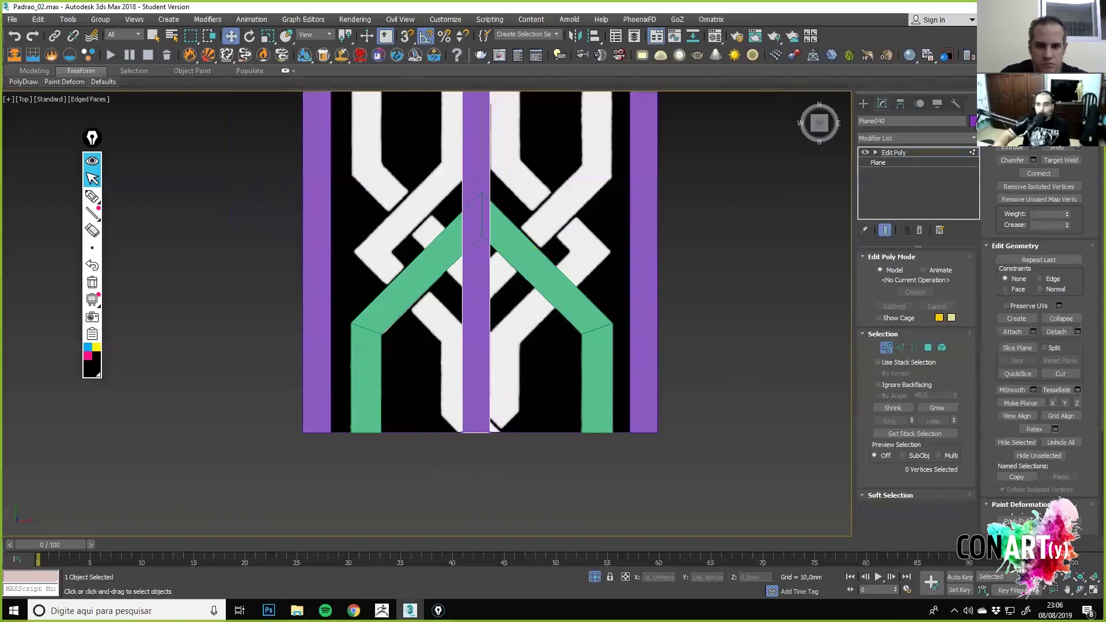
pyautogui.click(973, 120)
pyautogui.click(487, 298)
pyautogui.click(620, 367)
# Make the strip see-through, widen it by moving its right vertices along X, and lower its top vertices to the diamond opening.
pyautogui.scroll(4, 442, 455)
pyautogui.moveTo(602, 440); pyautogui.dragTo(527, 406)
pyautogui.scroll(-5, 609, 278)
pyautogui.moveTo(571, 258); pyautogui.dragTo(521, 443)
pyautogui.hotkey('alt', 'x')
pyautogui.scroll(2, 523, 370)
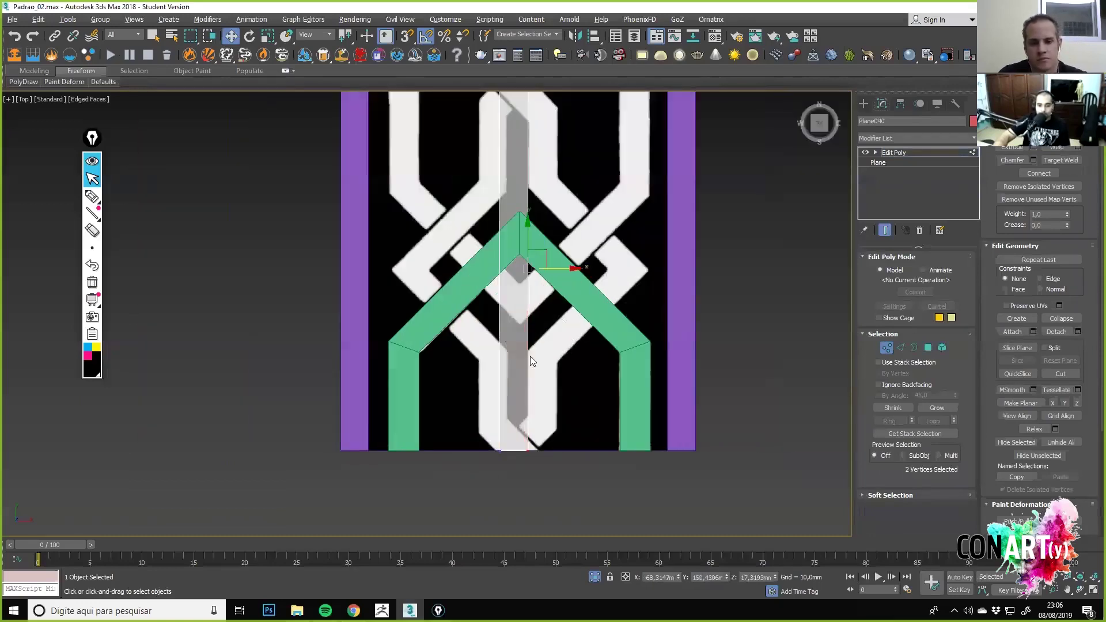
pyautogui.moveTo(563, 270); pyautogui.dragTo(574, 270)
pyautogui.moveTo(572, 189); pyautogui.dragTo(581, 251, button='middle')
pyautogui.moveTo(597, 146); pyautogui.dragTo(447, 227)
pyautogui.moveTo(529, 113); pyautogui.dragTo(504, 301)
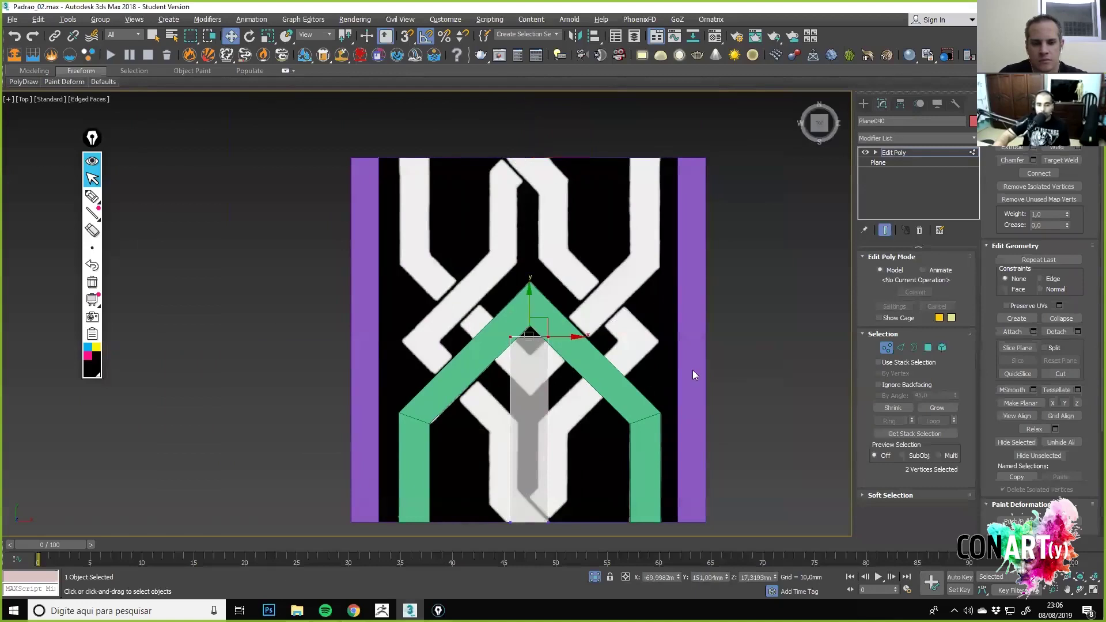
pyautogui.click(886, 347)
# Set the purple border strips' length segments to 2 so that an edge marks the middle of their height.
pyautogui.click(360, 315)
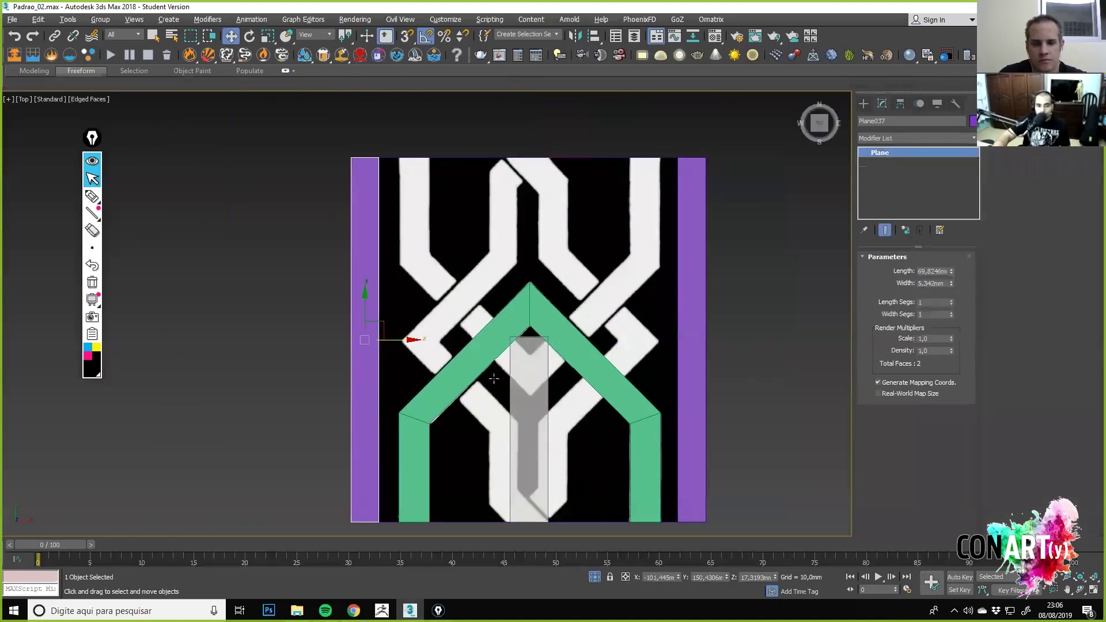
pyautogui.hotkey('alt', 'r')
pyautogui.press('Escape')
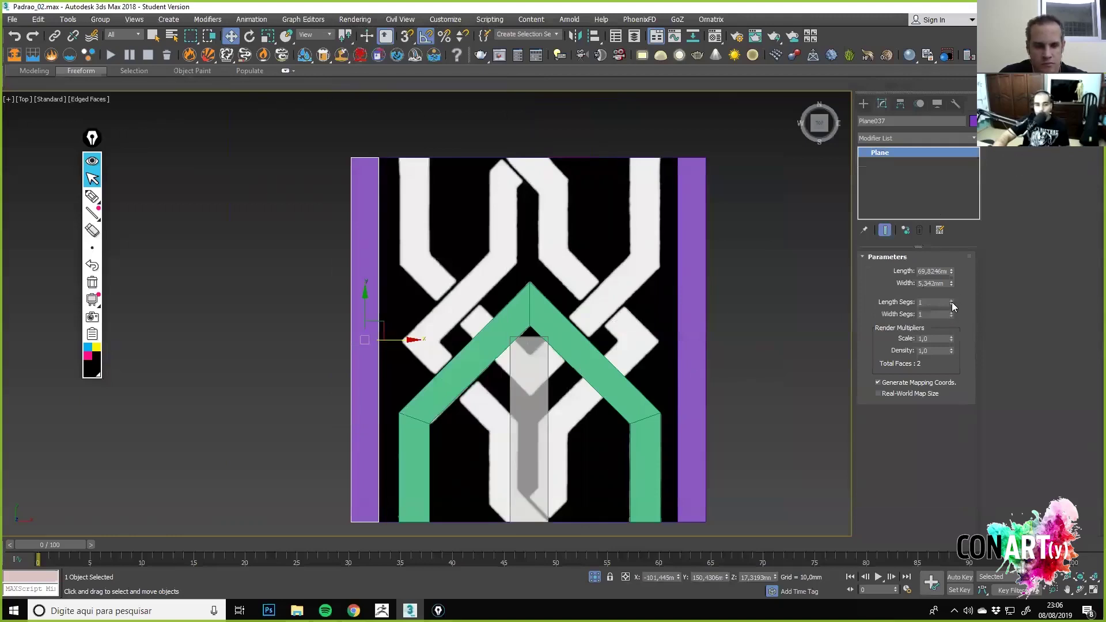
pyautogui.moveTo(450, 382); pyautogui.dragTo(420, 338, button='middle')
pyautogui.hotkey('alt', 'e')
# Snap the centre strip's top vertices to the border's middle edge height, and move them along X to the white band's left corner.
pyautogui.click(512, 331)
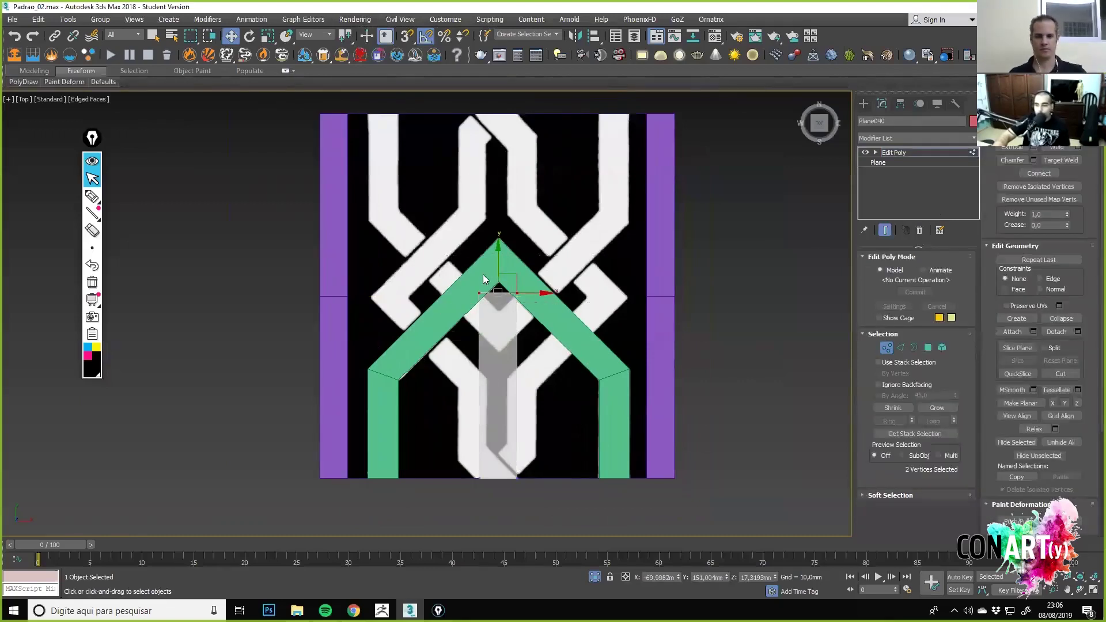
pyautogui.scroll(2, 532, 315)
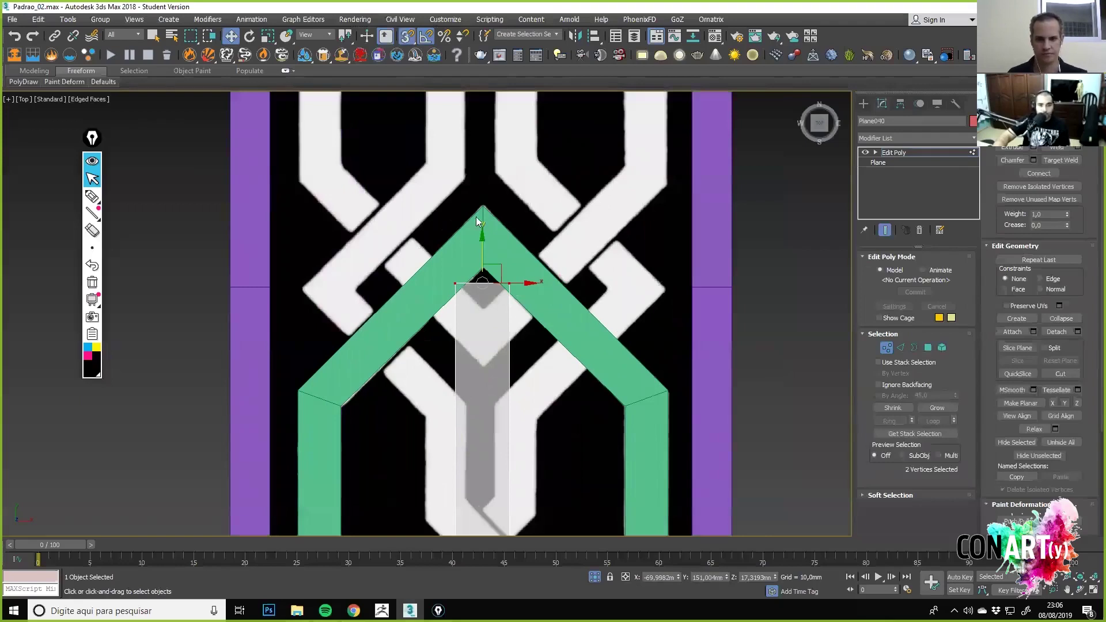
pyautogui.moveTo(483, 283); pyautogui.dragTo(274, 284)
pyautogui.moveTo(483, 282); pyautogui.dragTo(266, 285)
pyautogui.moveTo(267, 286); pyautogui.dragTo(295, 279, button='middle')
pyautogui.moveTo(756, 169); pyautogui.dragTo(834, 141, button='middle')
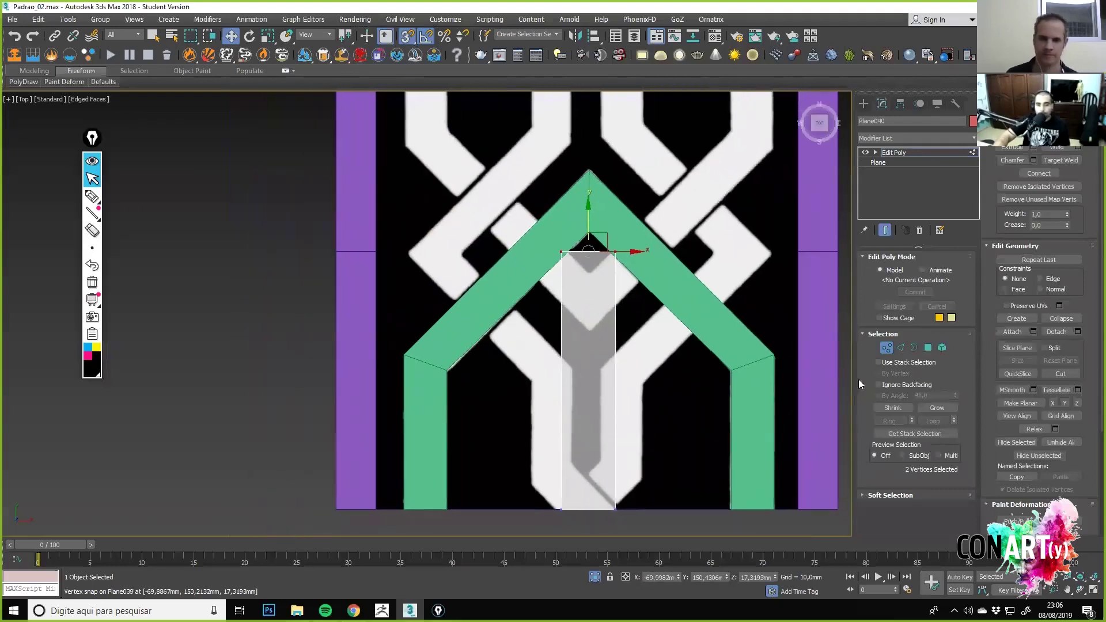
pyautogui.moveTo(634, 254); pyautogui.dragTo(431, 266)
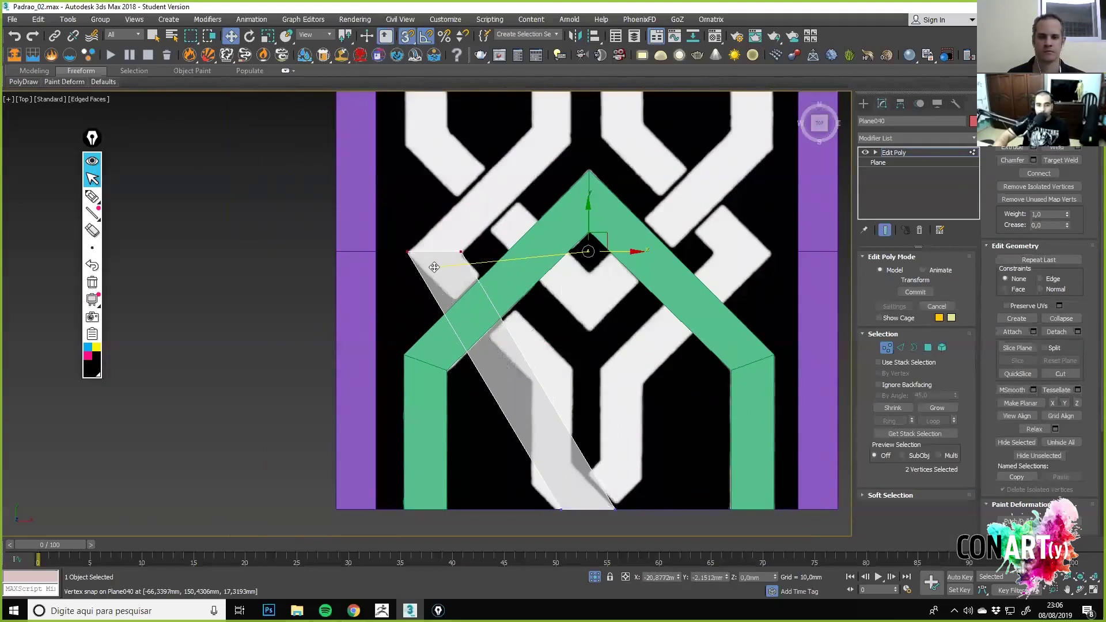
# Connect the strip's two long edges and fit the added cross edges to the bends of the lower-left white band.
pyautogui.moveTo(691, 351); pyautogui.dragTo(645, 299, button='middle')
pyautogui.click(900, 347)
pyautogui.click(517, 345)
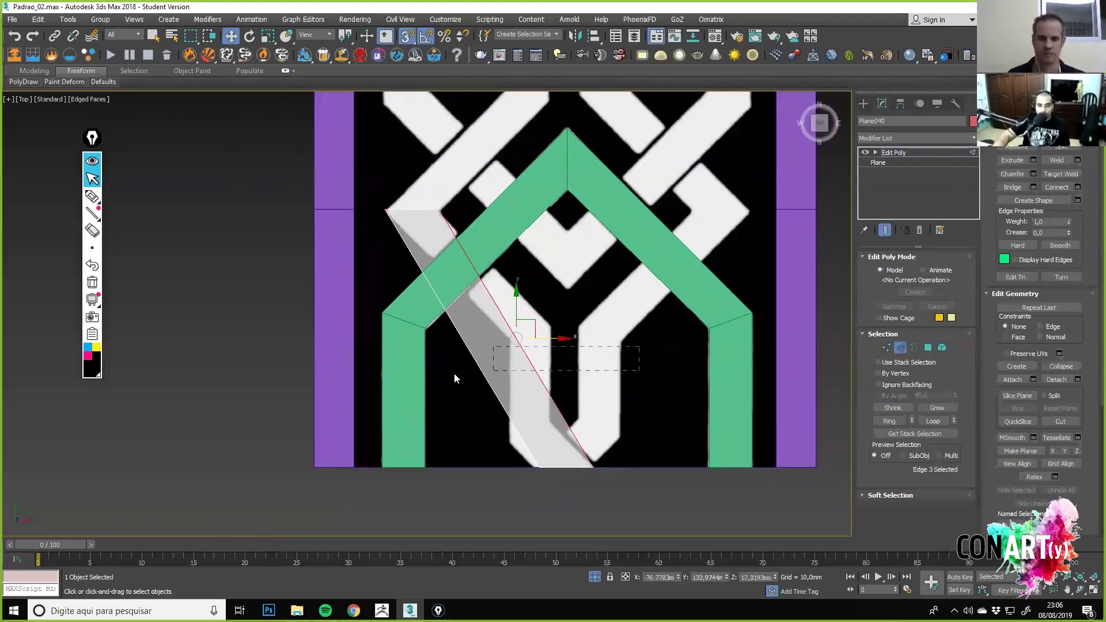
pyautogui.click(479, 375)
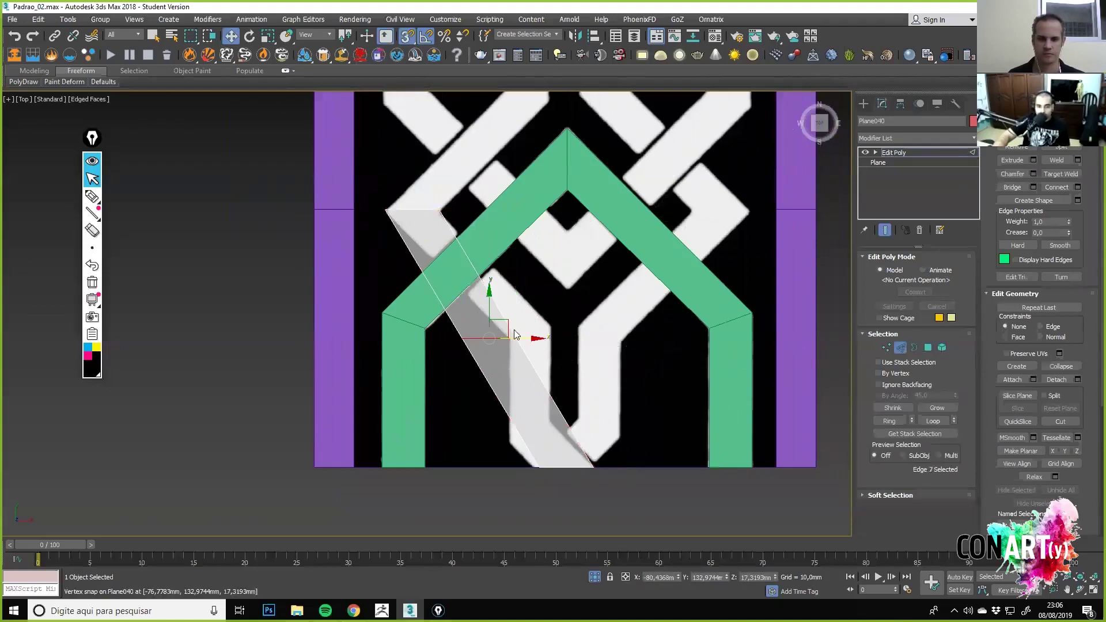
pyautogui.moveTo(503, 328); pyautogui.dragTo(528, 317)
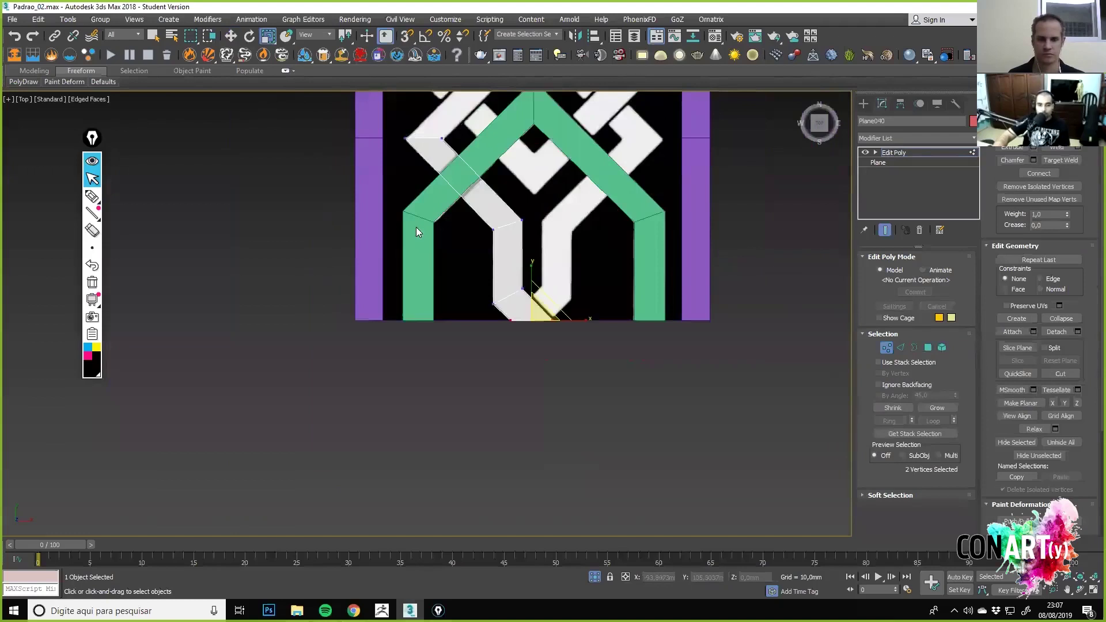
pyautogui.moveTo(416, 227); pyautogui.dragTo(468, 290, button='middle')
pyautogui.click(888, 348)
pyautogui.moveTo(545, 225); pyautogui.dragTo(506, 321, button='middle')
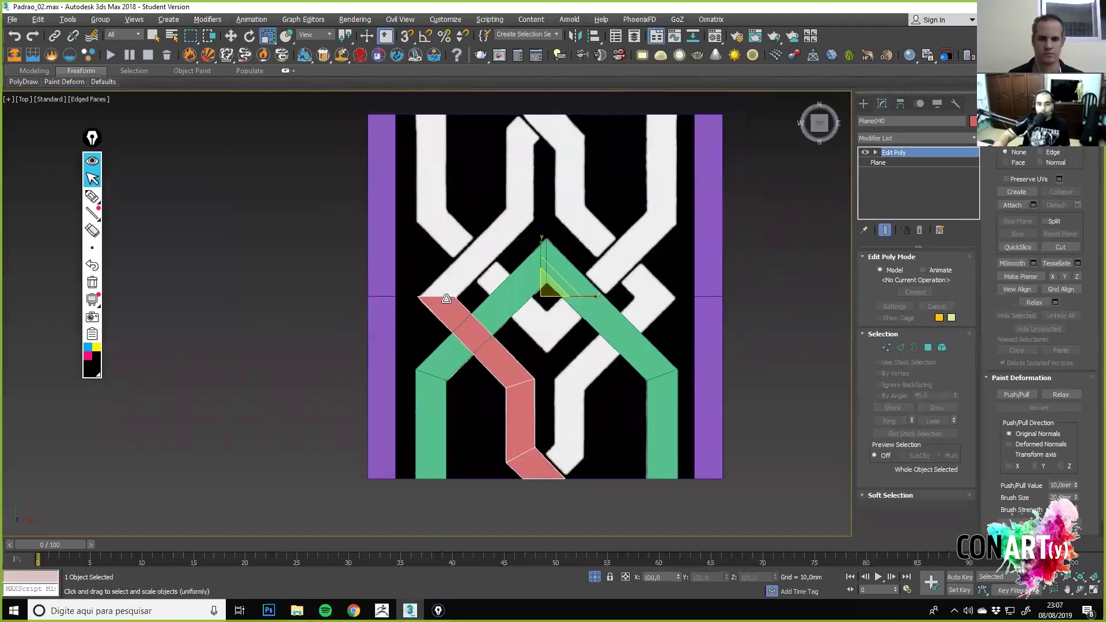
pyautogui.moveTo(518, 175); pyautogui.dragTo(514, 236, button='middle')
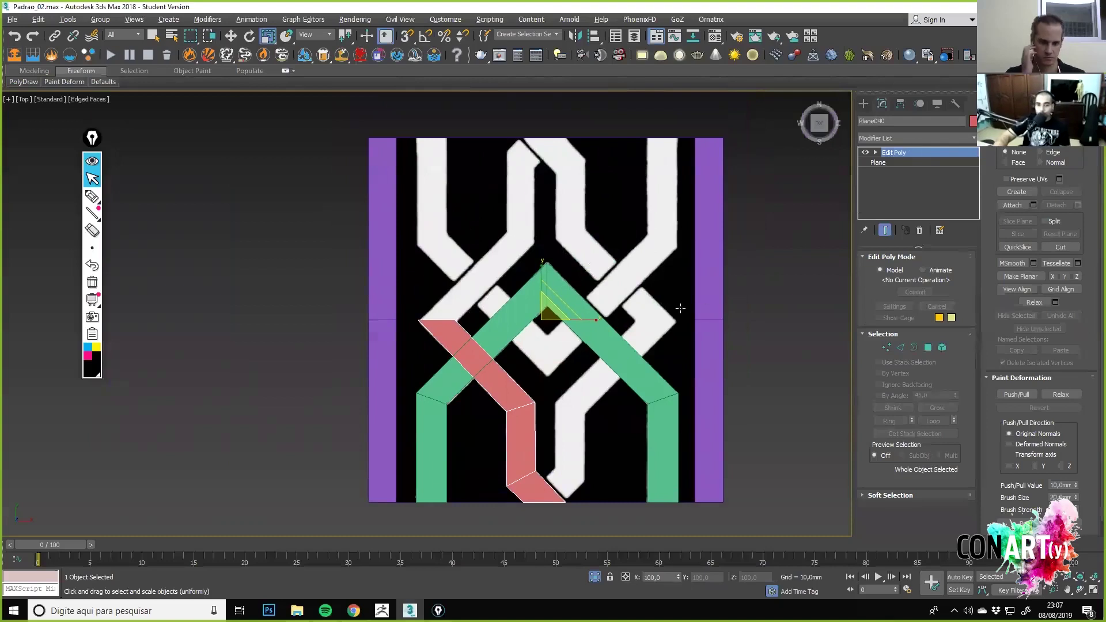
# Add a Symmetry modifier to the red strip, mirroring across Y with Flip enabled.
pyautogui.scroll(4, 540, 320)
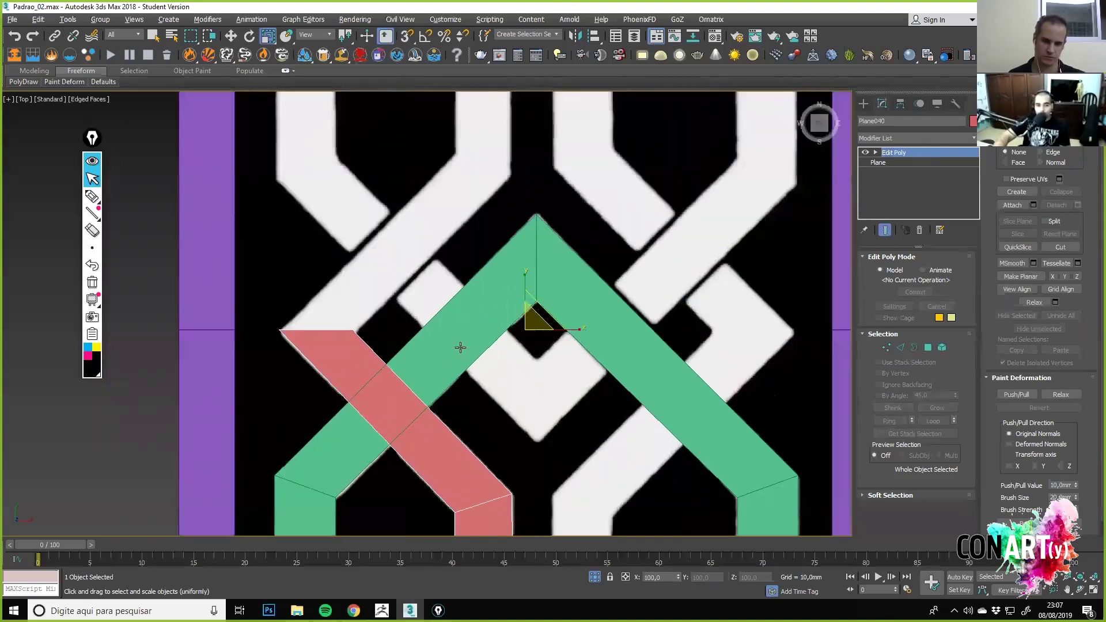
pyautogui.moveTo(460, 347); pyautogui.dragTo(427, 334, button='middle')
pyautogui.click(975, 138)
pyautogui.write('sy')
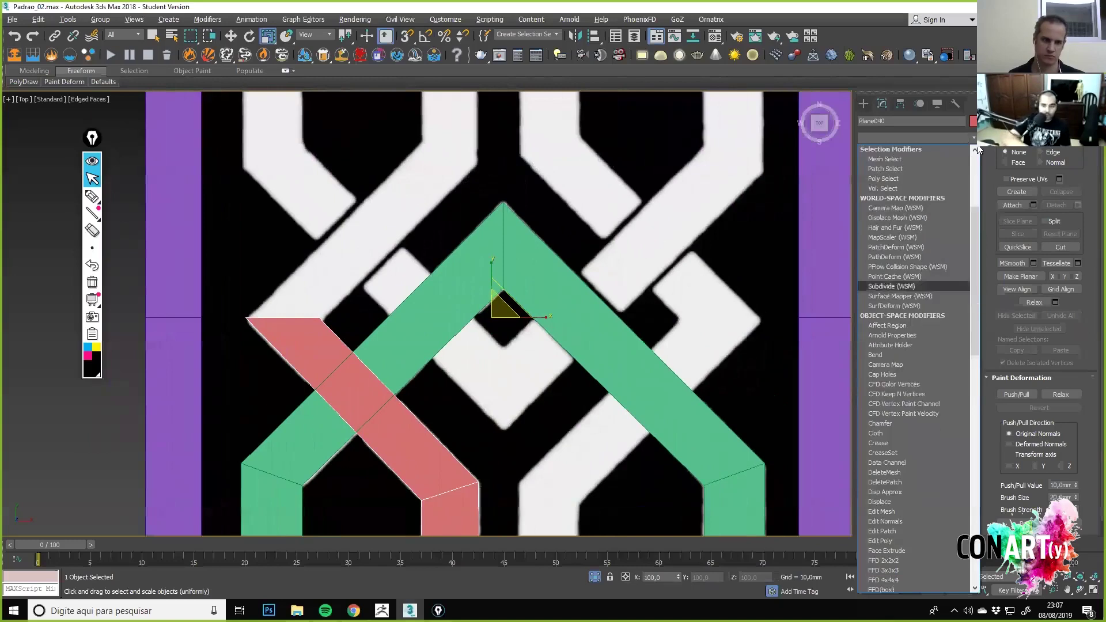
pyautogui.press('Return')
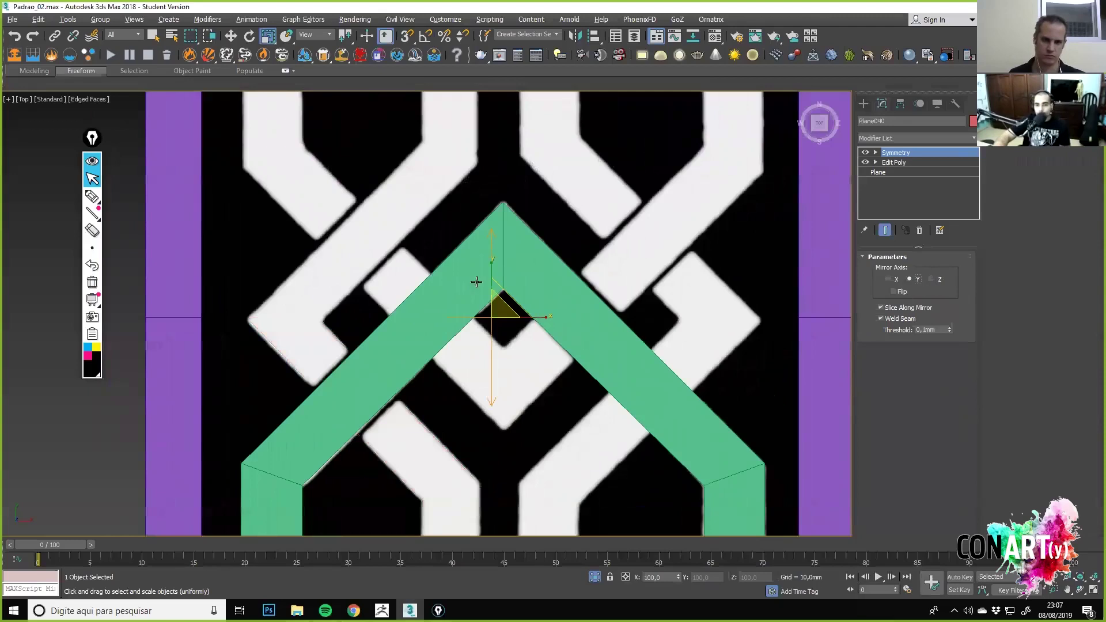
pyautogui.click(895, 293)
# Examine how the mirrored upper half of the red strip fits the white band at its bends and upper end.
pyautogui.scroll(-3, 257, 320)
pyautogui.moveTo(357, 215); pyautogui.dragTo(392, 256, button='middle')
pyautogui.scroll(2, 384, 277)
pyautogui.scroll(2, 393, 255)
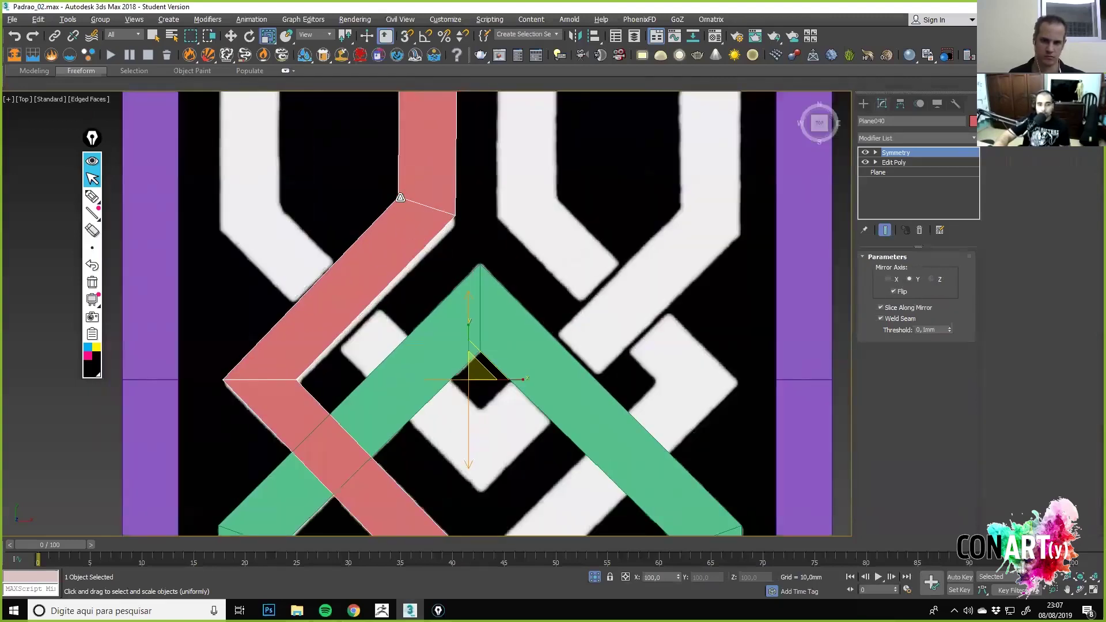
pyautogui.scroll(-3, 401, 197)
pyautogui.moveTo(387, 240); pyautogui.dragTo(372, 260, button='middle')
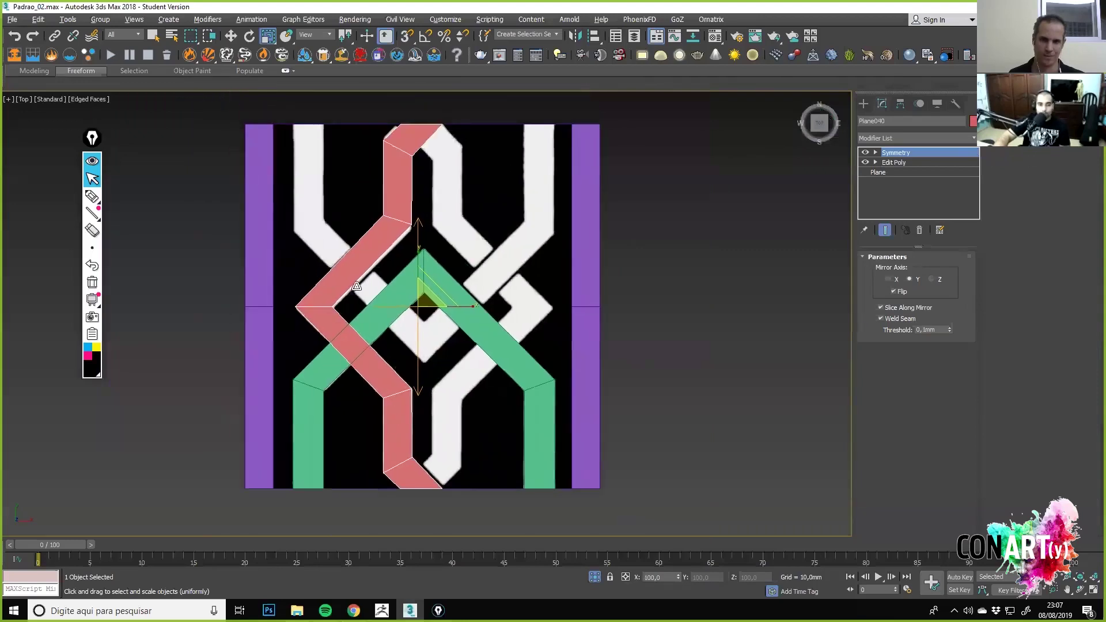
pyautogui.scroll(4, 361, 296)
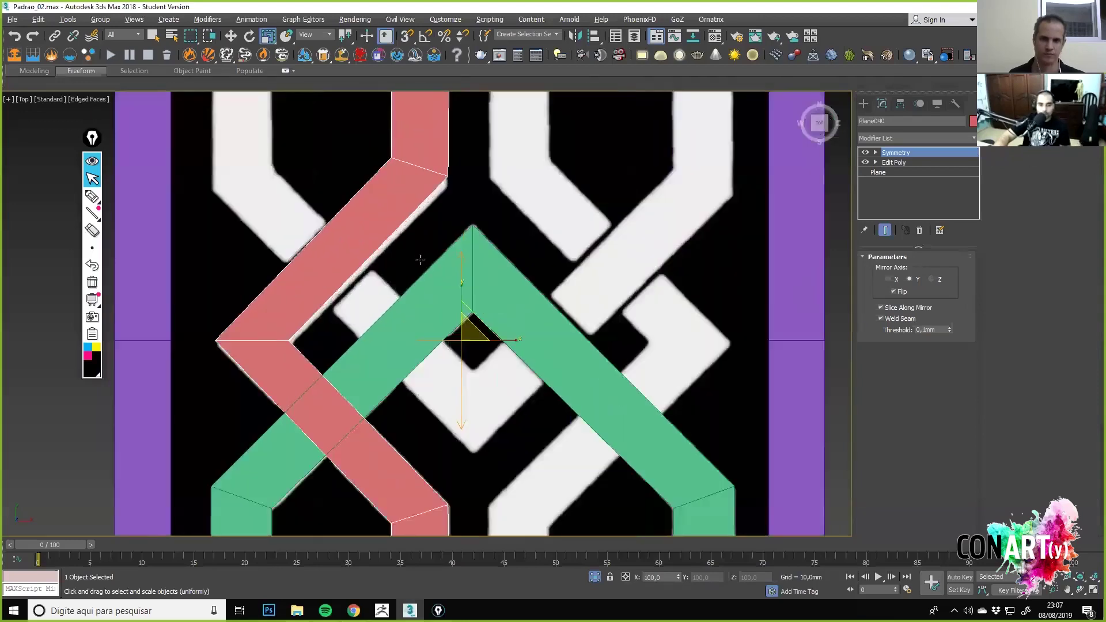
pyautogui.scroll(-4, 403, 253)
pyautogui.moveTo(420, 144); pyautogui.dragTo(410, 192, button='middle')
pyautogui.scroll(2, 422, 171)
pyautogui.scroll(4, 482, 159)
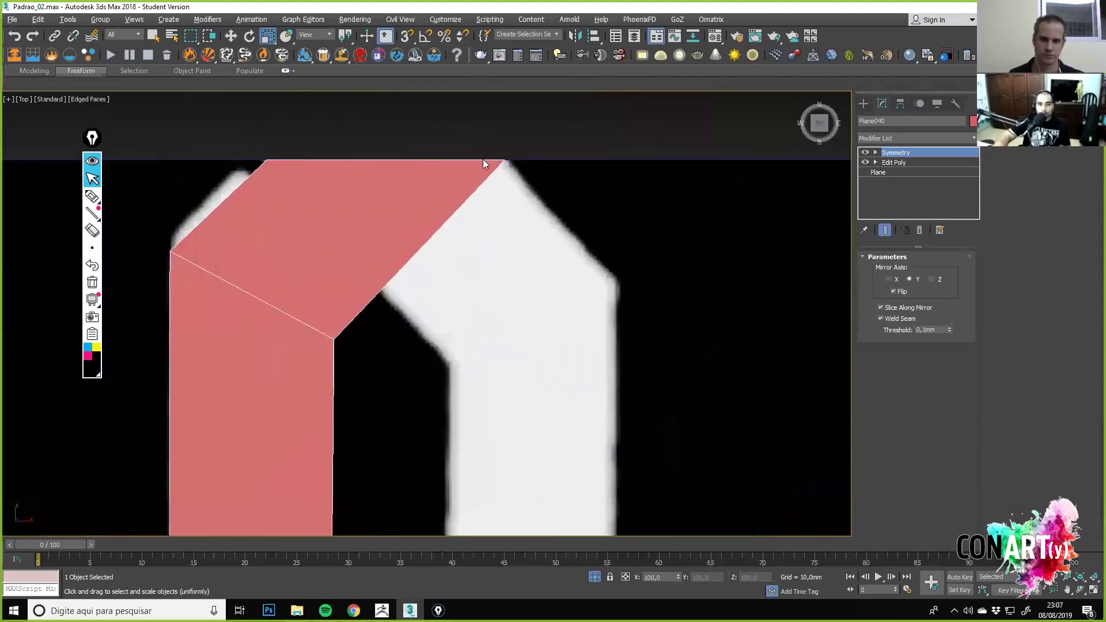
pyautogui.scroll(-1, 349, 188)
pyautogui.scroll(-10, 349, 188)
pyautogui.scroll(3, 276, 303)
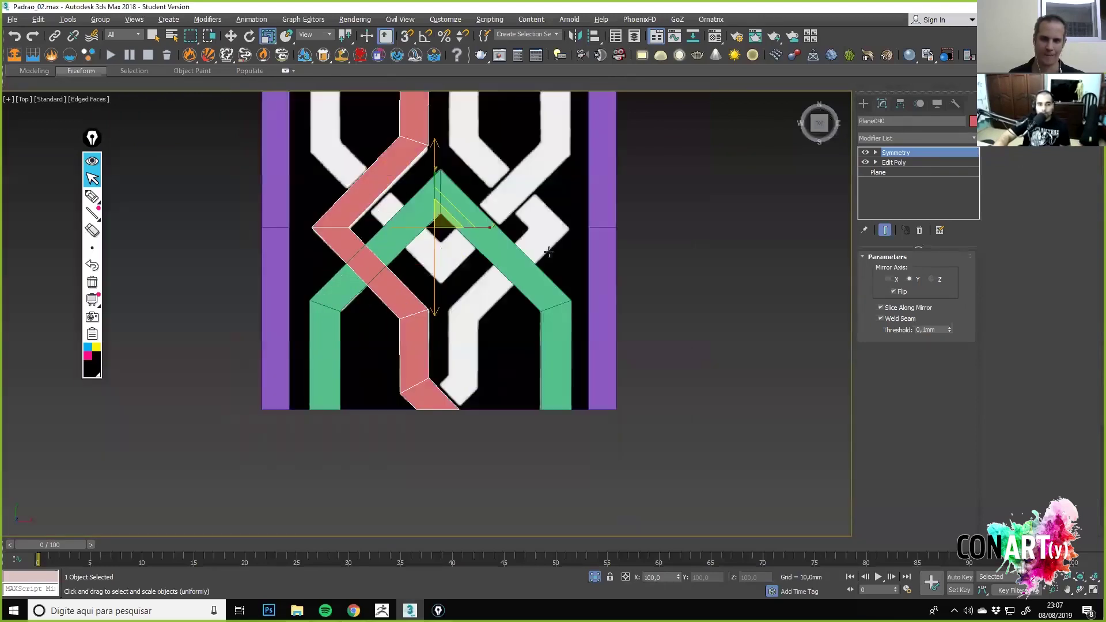
pyautogui.moveTo(529, 257); pyautogui.dragTo(473, 310, button='middle')
pyautogui.click(482, 338)
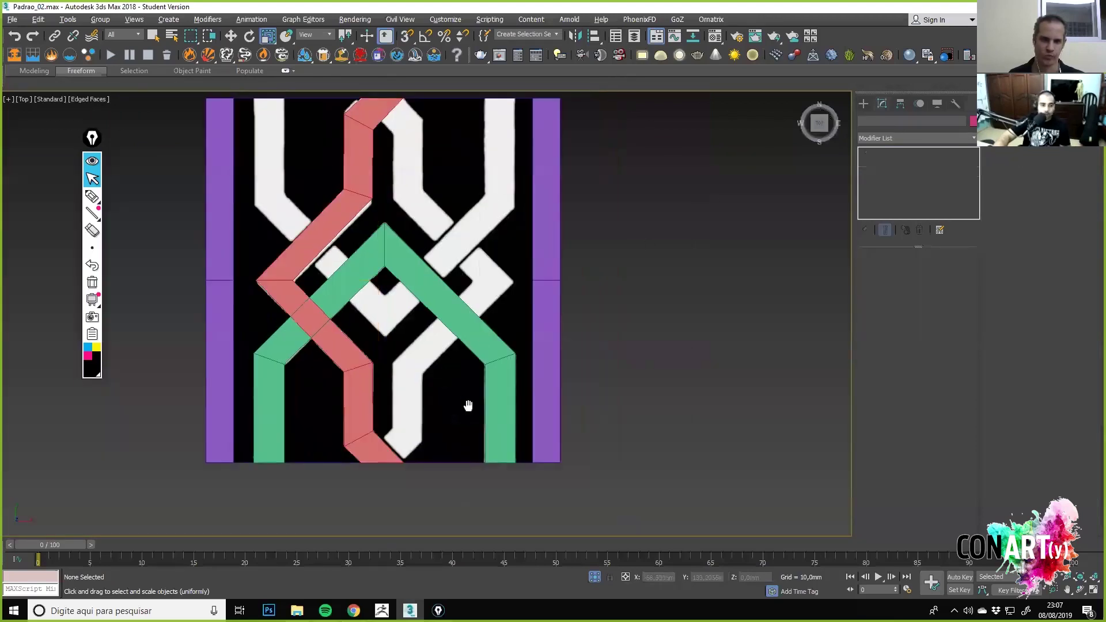
pyautogui.moveTo(468, 405); pyautogui.dragTo(504, 449, button='middle')
pyautogui.hotkey('ctrl', 'z')
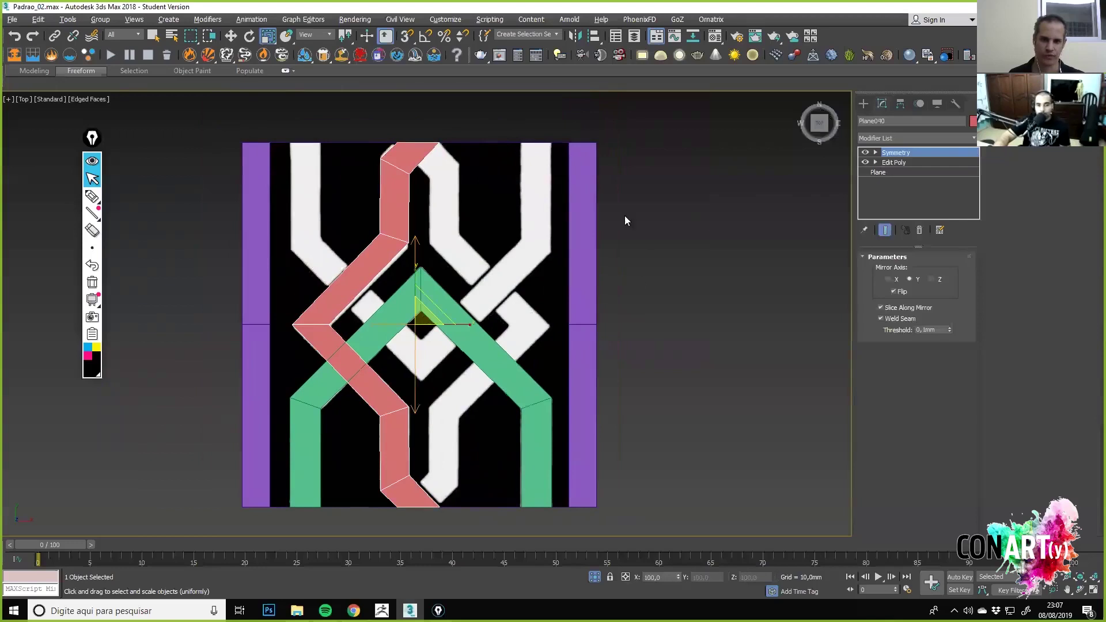
# Align the red strip's pivot to the reference plane's pivot point in X, Y and Z position, affecting only the pivot.
pyautogui.click(898, 103)
pyautogui.click(918, 181)
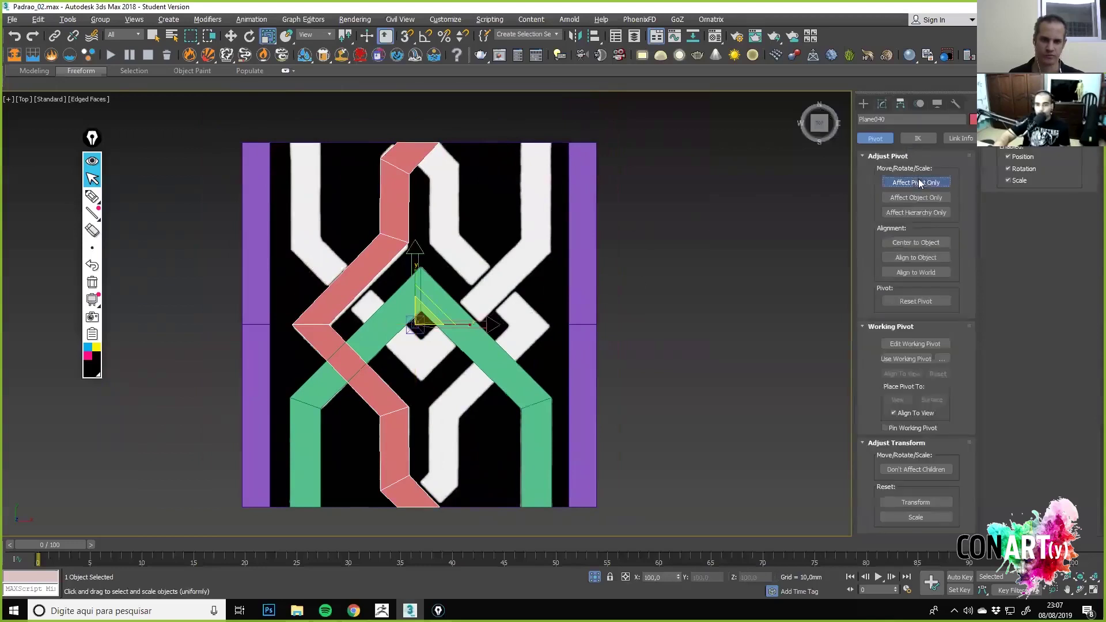
pyautogui.press('w')
pyautogui.hotkey('alt', 'a')
pyautogui.click(443, 358)
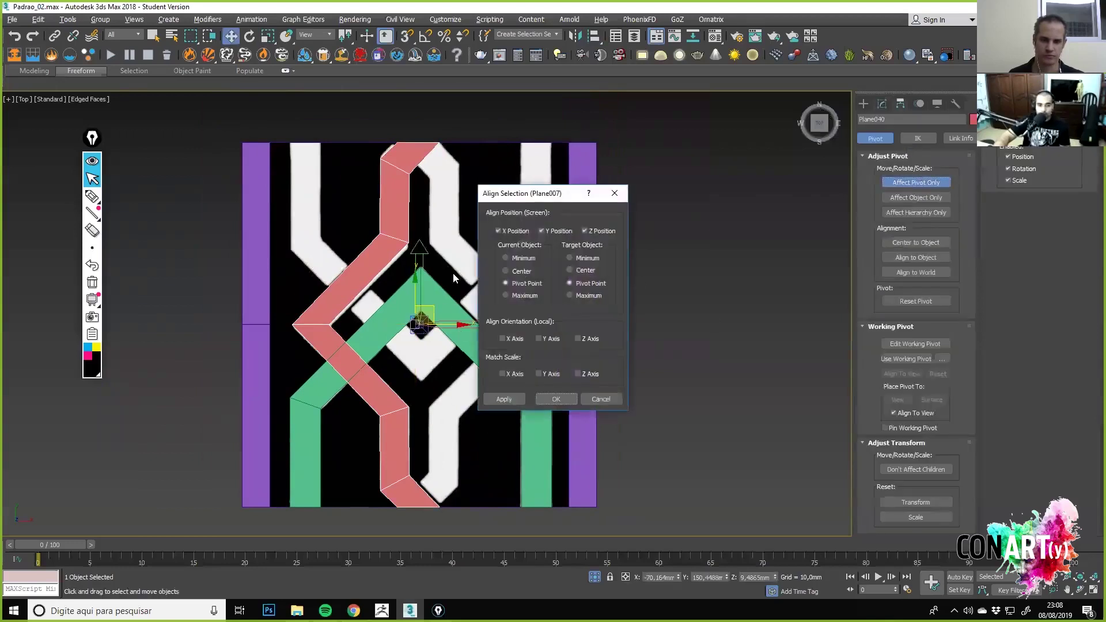
pyautogui.click(543, 402)
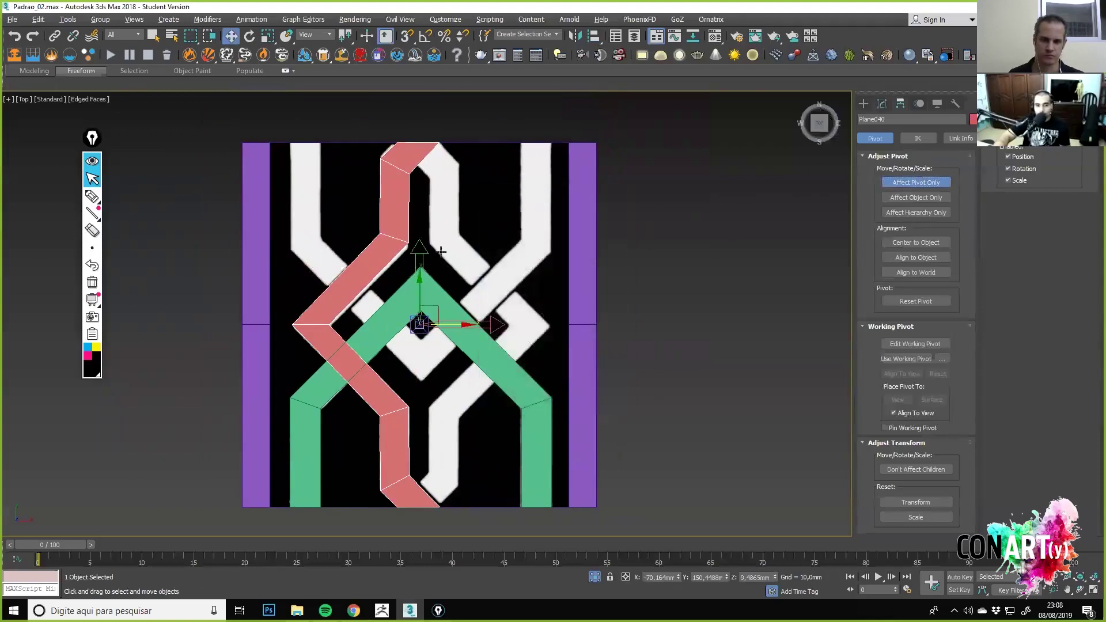
pyautogui.keyDown('alt'); pyautogui.moveTo(497, 275); pyautogui.dragTo(547, 200, button='middle'); pyautogui.keyUp('alt')
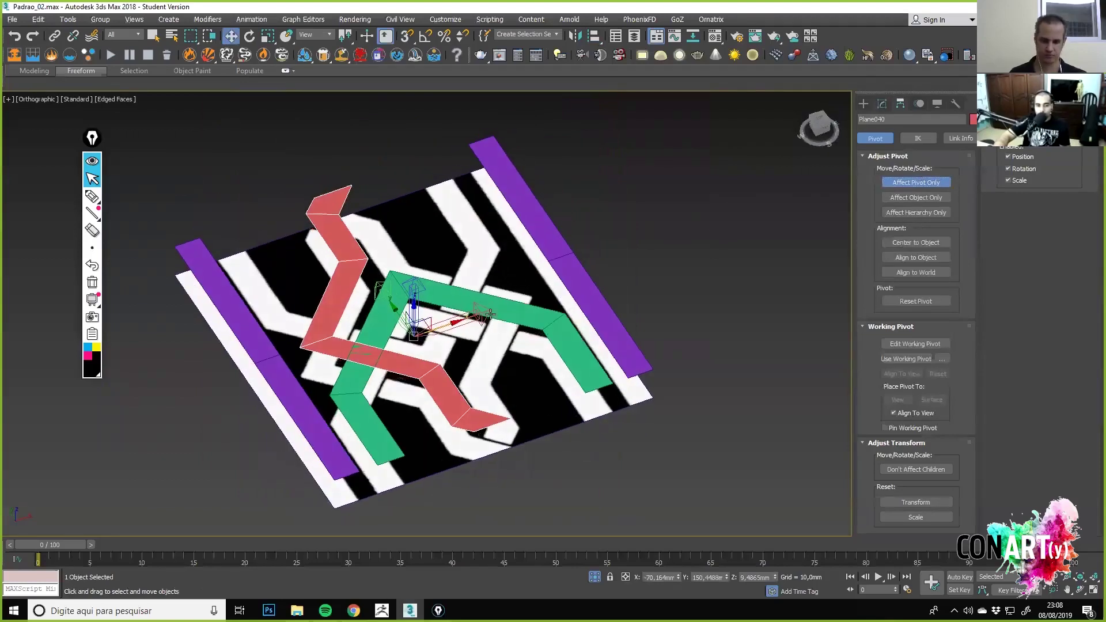
# Leave pivot-only editing and mirror the red strip across X as a copy in the top view.
pyautogui.click(821, 127)
pyautogui.click(917, 182)
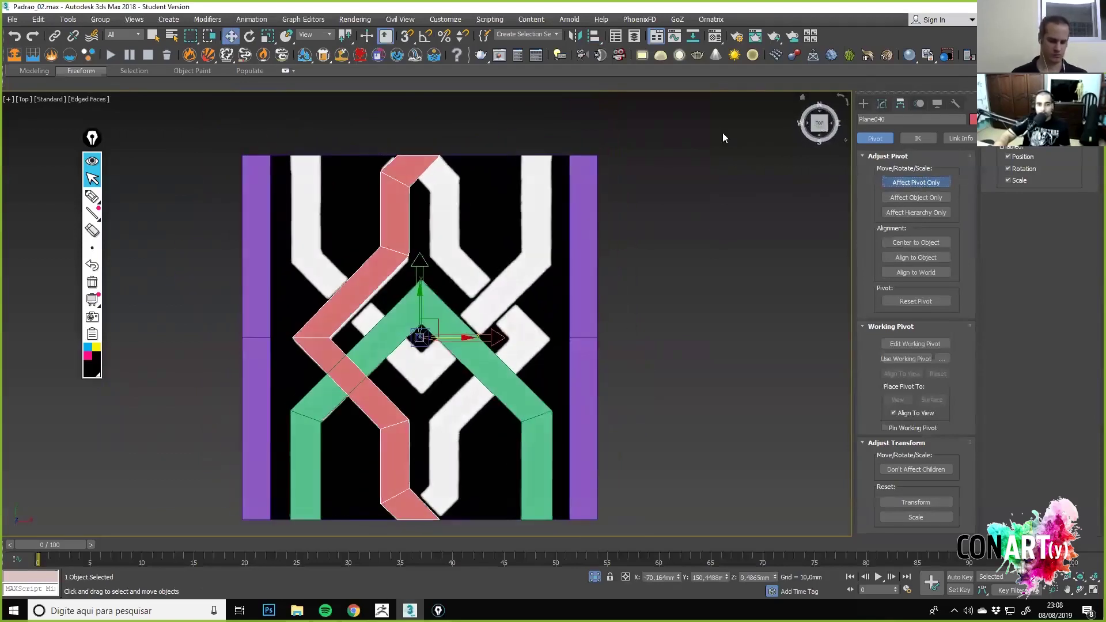
pyautogui.click(576, 37)
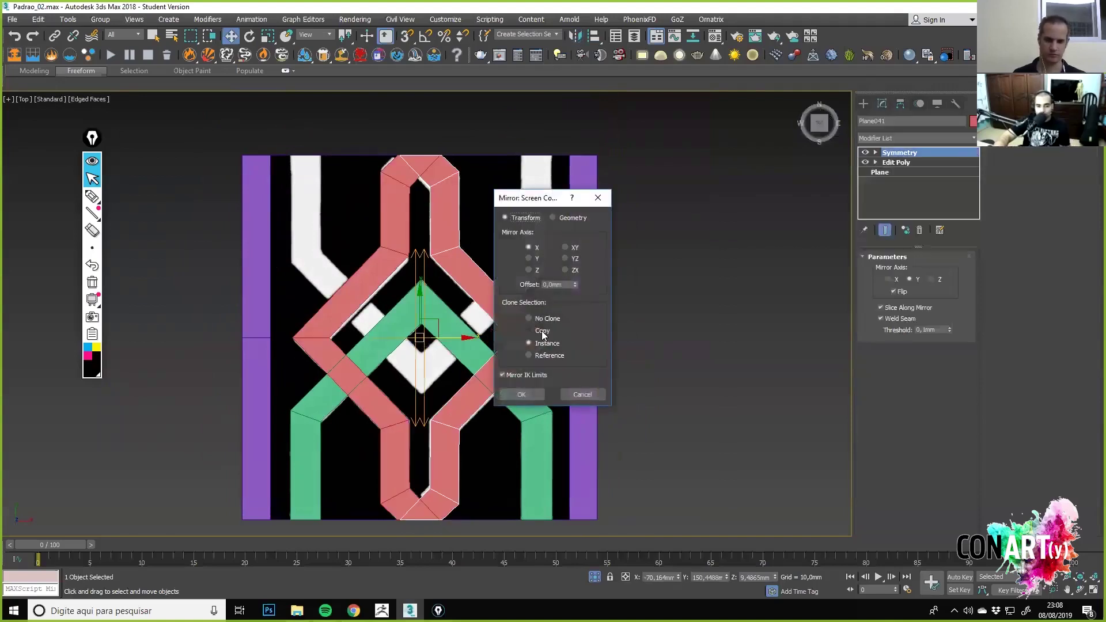
pyautogui.click(532, 394)
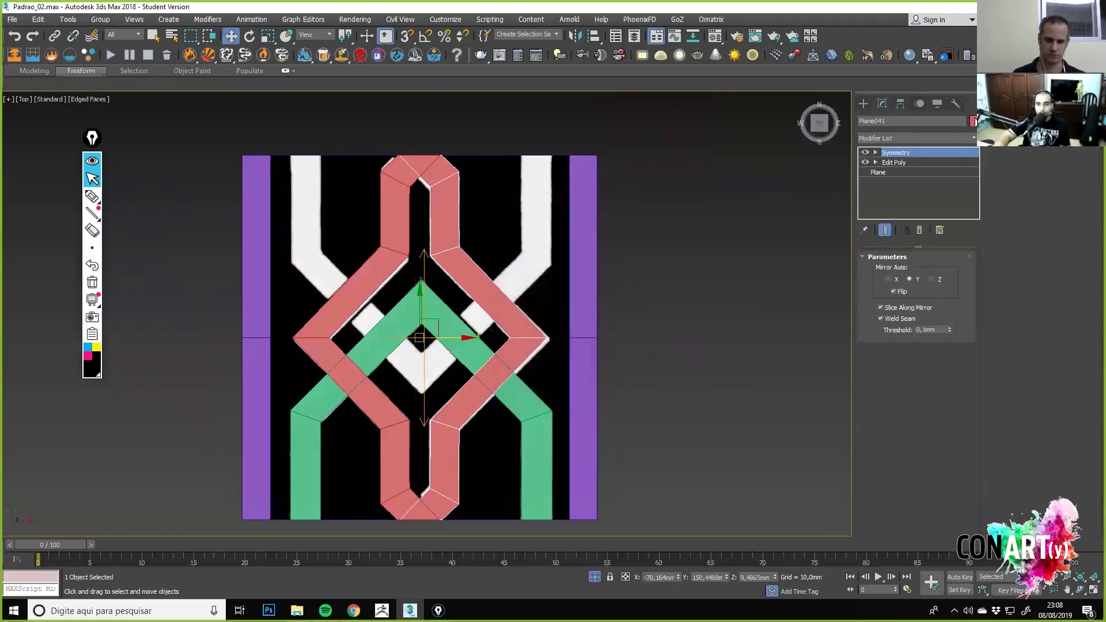
# Recolour the mirrored strip turquoise and select the green chevron strip.
pyautogui.click(973, 120)
pyautogui.click(557, 283)
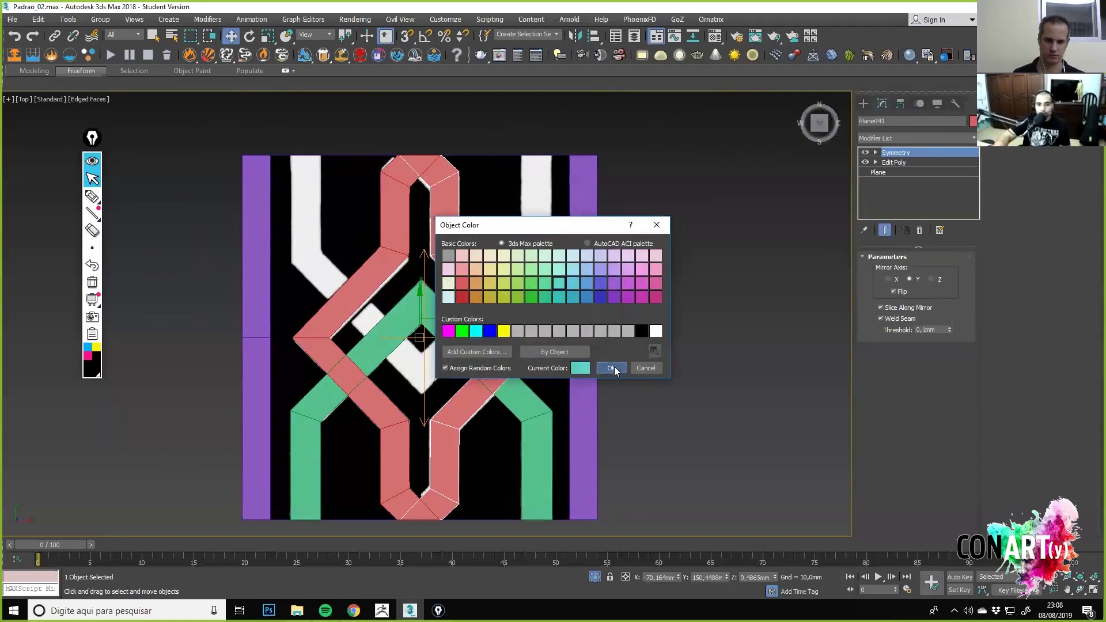
pyautogui.click(611, 368)
pyautogui.moveTo(440, 320); pyautogui.dragTo(510, 290, button='middle')
pyautogui.hotkey('ctrl', 'e')
pyautogui.click(512, 281)
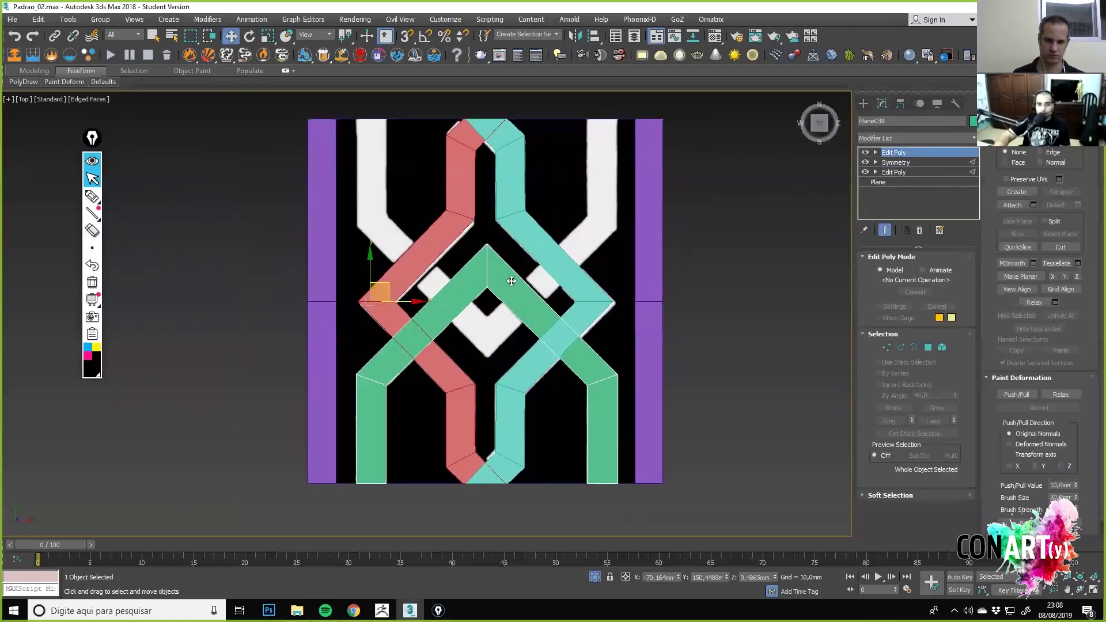
pyautogui.hotkey('alt', 'a')
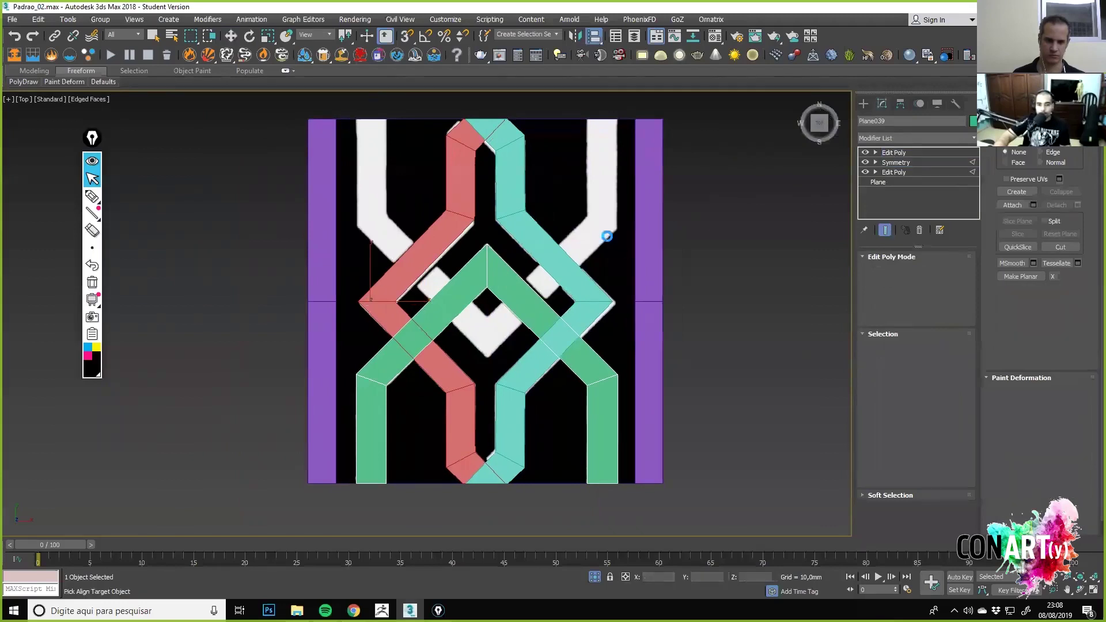
pyautogui.click(607, 236)
pyautogui.press('Escape')
# Align only the green strip's pivot to the reference plane's pivot point in X, Y and Z position.
pyautogui.click(900, 105)
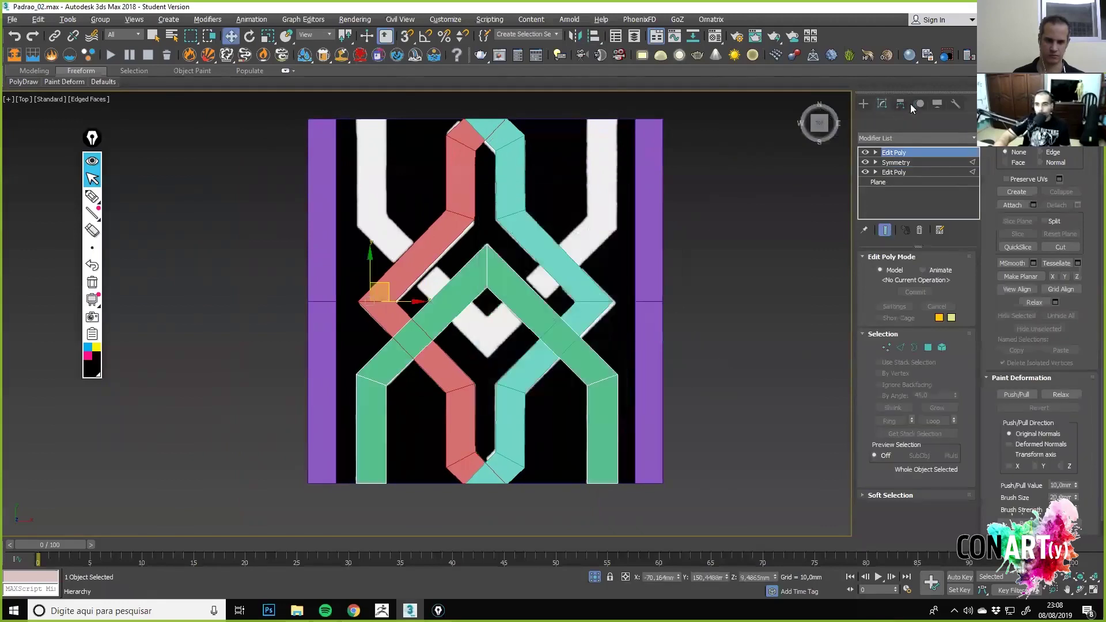
pyautogui.click(914, 186)
pyautogui.hotkey('alt', 'a')
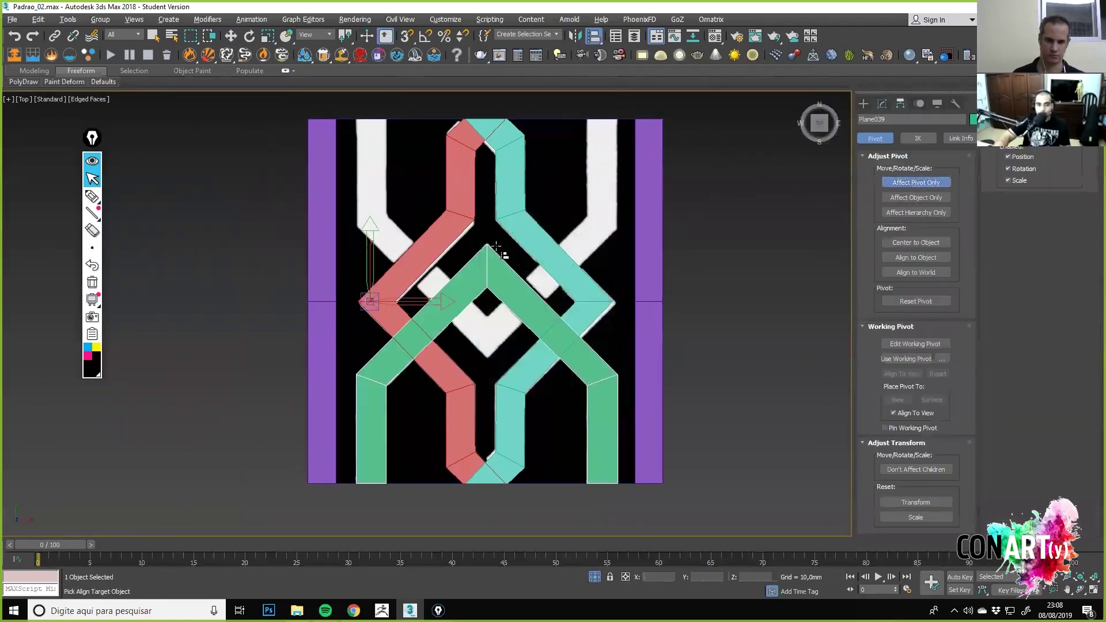
pyautogui.click(587, 204)
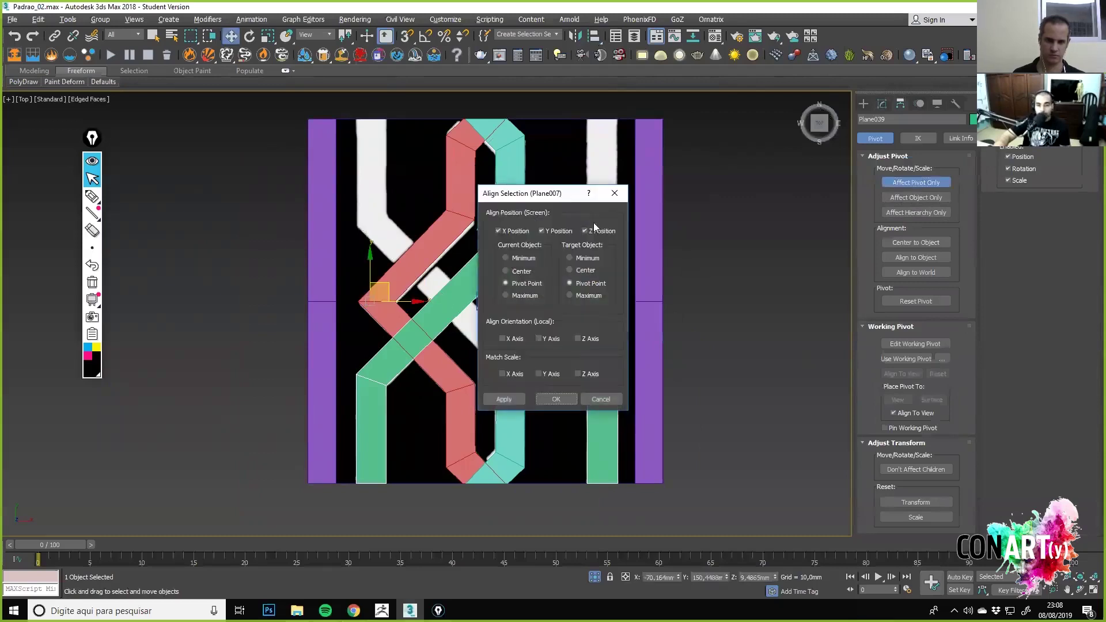
pyautogui.click(558, 397)
pyautogui.click(903, 188)
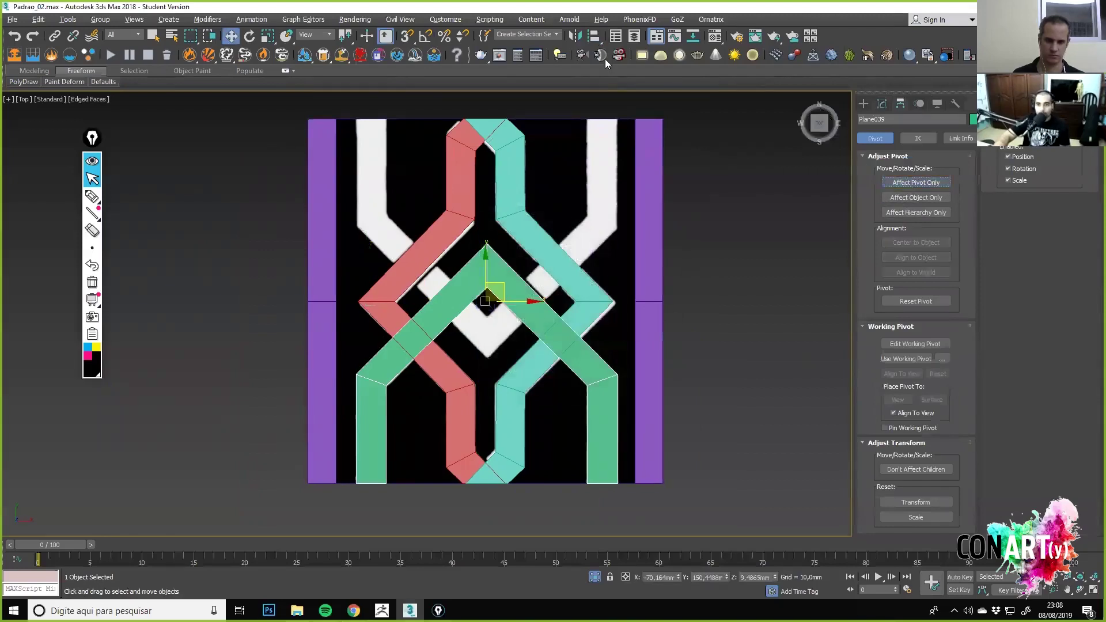
# Mirror the green strip across the Y axis as a copy with zero offset.
pyautogui.click(575, 34)
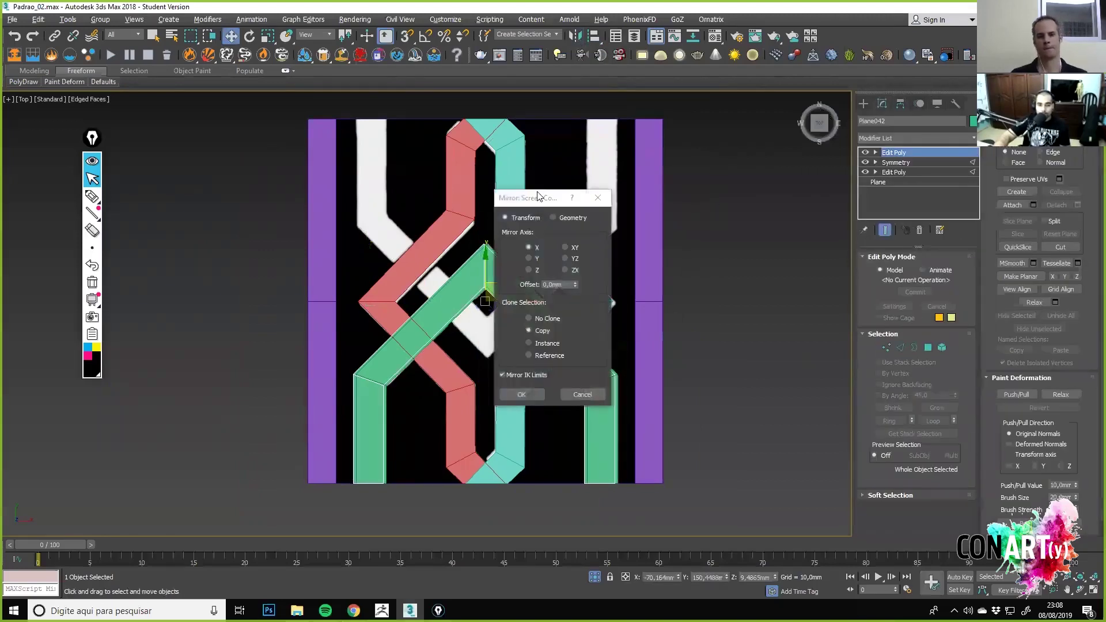
pyautogui.moveTo(528, 202); pyautogui.dragTo(716, 181)
pyautogui.click(717, 236)
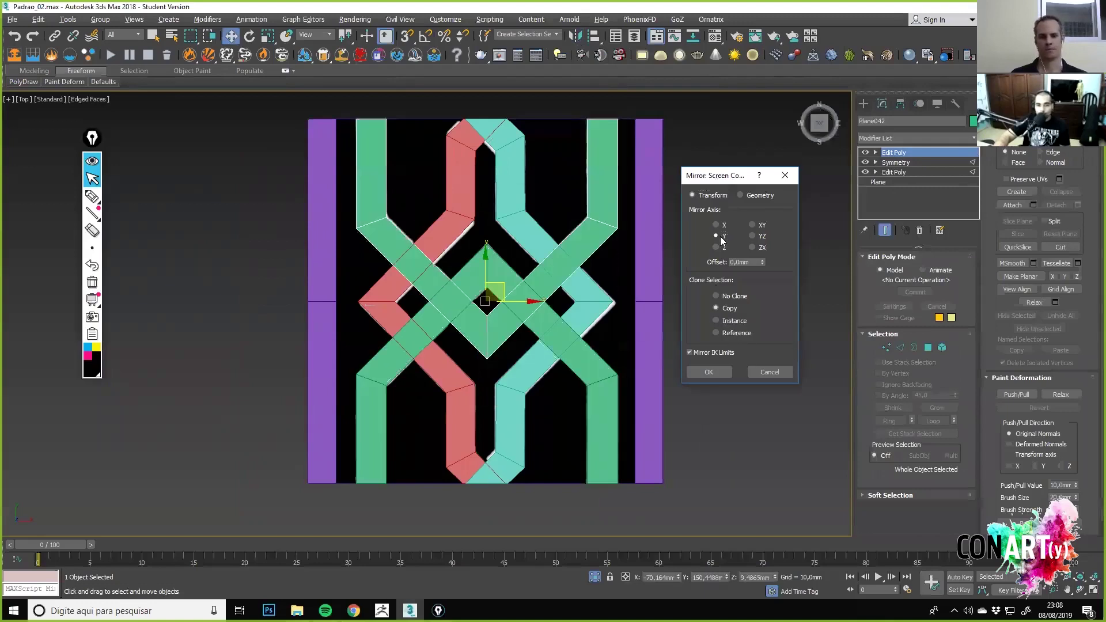
pyautogui.click(709, 372)
# Change the object colour of the mirrored chevron strip to blue.
pyautogui.click(973, 122)
pyautogui.click(600, 282)
pyautogui.click(613, 368)
# Copy the reference image plane sideways along X so the uncovered pattern sits beside the coloured strips.
pyautogui.keyDown('alt'); pyautogui.moveTo(575, 259); pyautogui.dragTo(530, 299, button='middle'); pyautogui.keyUp('alt')
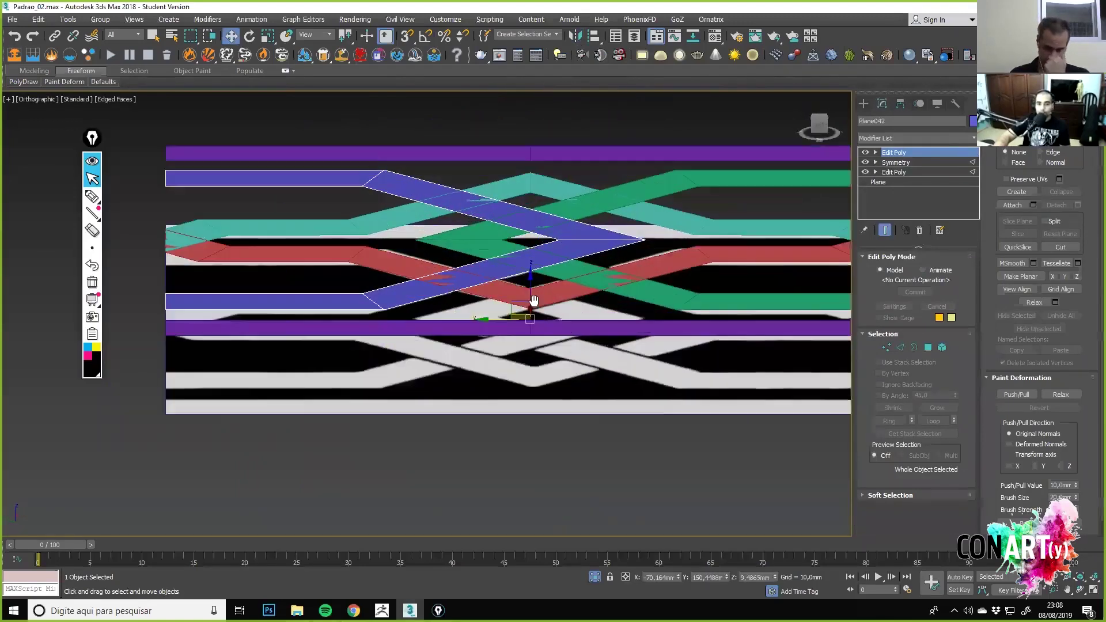
pyautogui.scroll(10, 533, 302)
pyautogui.keyDown('alt'); pyautogui.moveTo(512, 268); pyautogui.dragTo(550, 282, button='middle'); pyautogui.keyUp('alt')
pyautogui.scroll(-3, 550, 274)
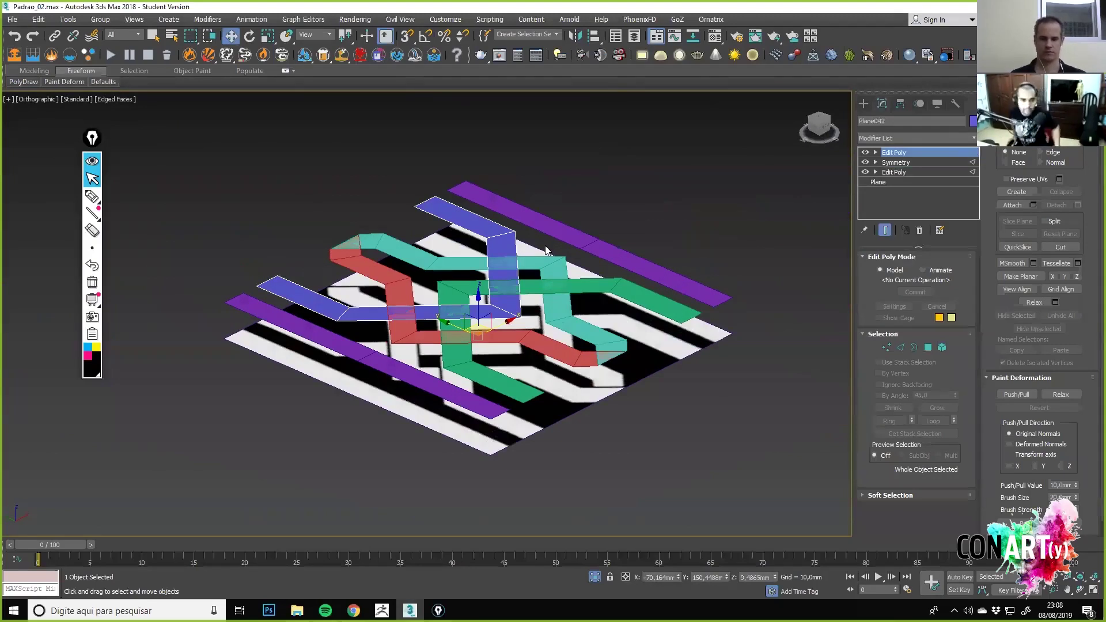
pyautogui.moveTo(623, 243); pyautogui.dragTo(592, 350, button='middle')
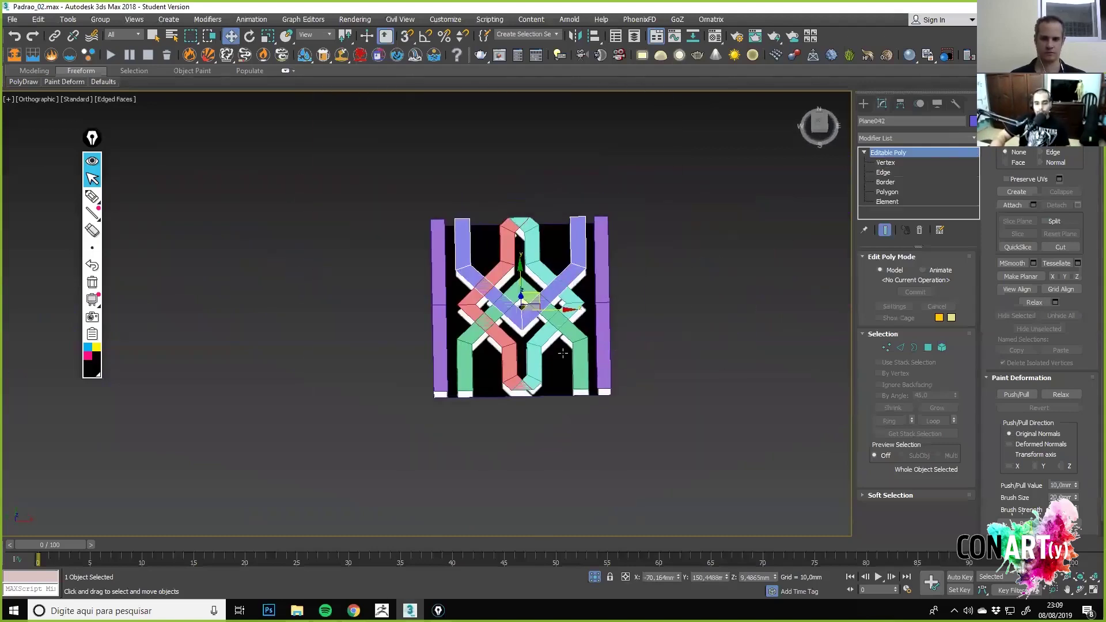
pyautogui.click(479, 308)
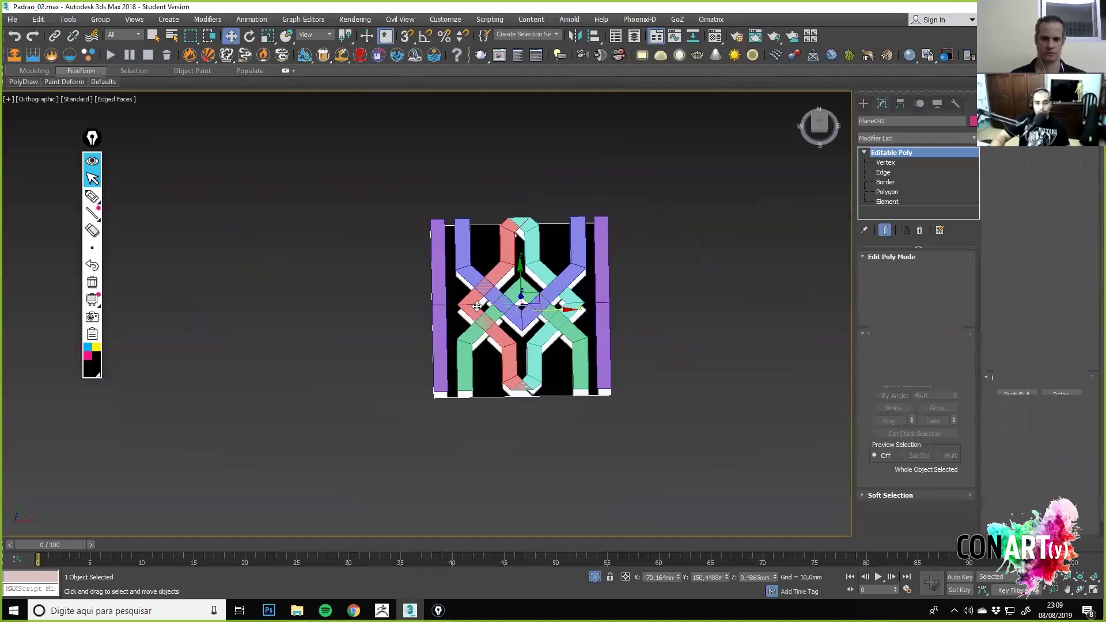
pyautogui.keyDown('shift'); pyautogui.moveTo(479, 307); pyautogui.dragTo(657, 362); pyautogui.keyUp('shift')
pyautogui.rightClick(657, 361)
pyautogui.keyDown('shift'); pyautogui.moveTo(552, 370); pyautogui.dragTo(371, 371); pyautogui.keyUp('shift')
pyautogui.press('Return')
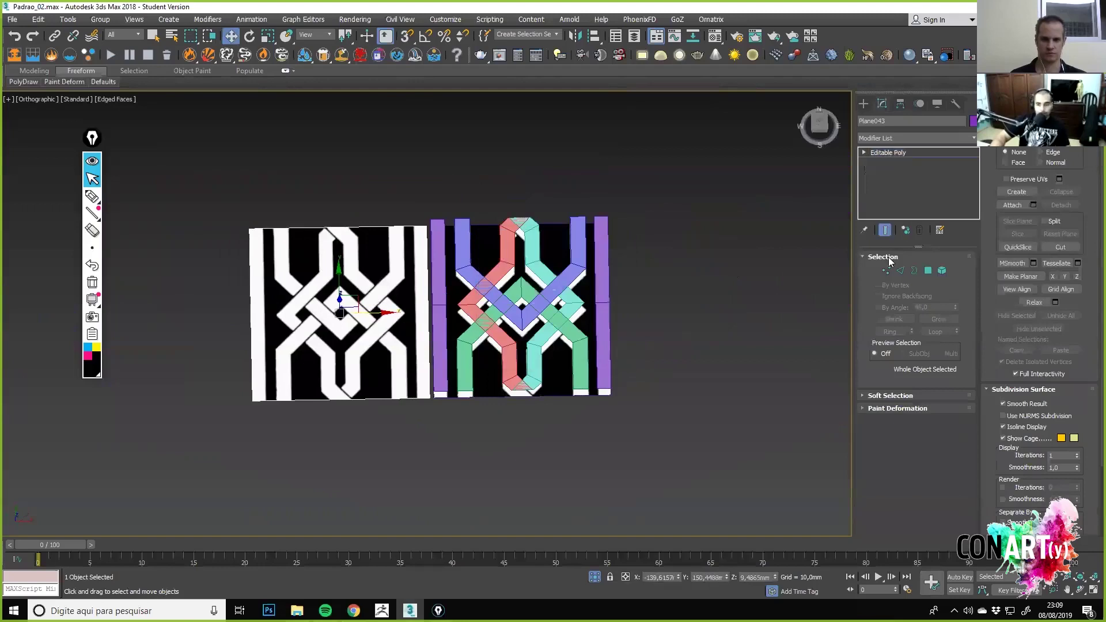
# Mark in pink, on the reference copy, the visible band segments that correspond to the green chevron strip.
pyautogui.moveTo(666, 381)
pyautogui.mouseDown(button='middle')
pyautogui.moveTo(688, 367)
pyautogui.moveTo(677, 370)
pyautogui.mouseUp(button='middle')
pyautogui.click(820, 128)
pyautogui.scroll(5, 345, 303)
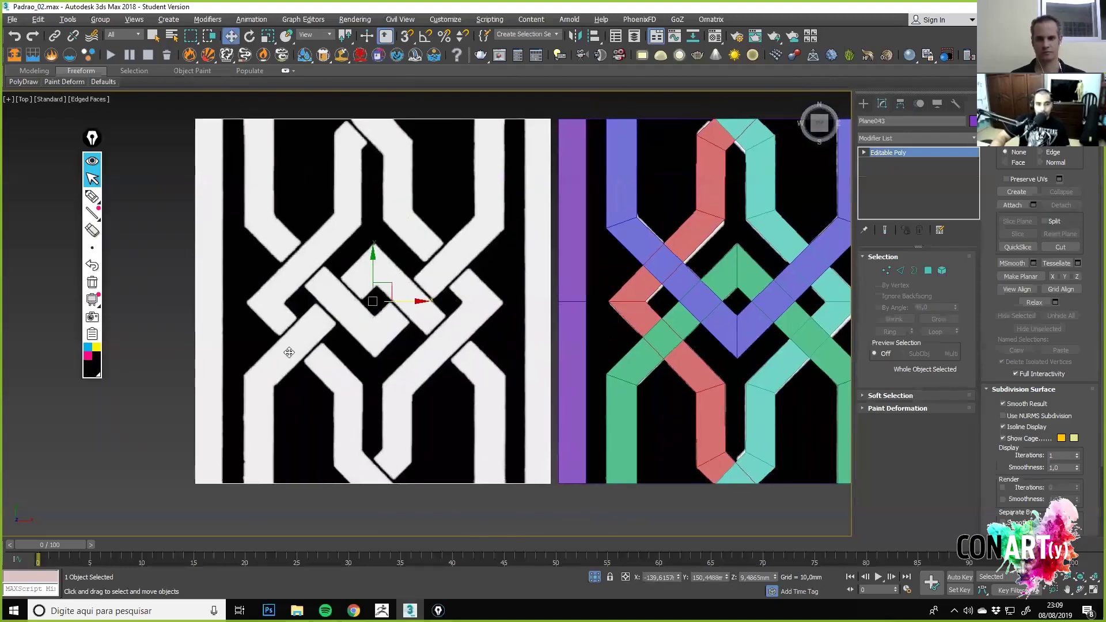
pyautogui.click(92, 197)
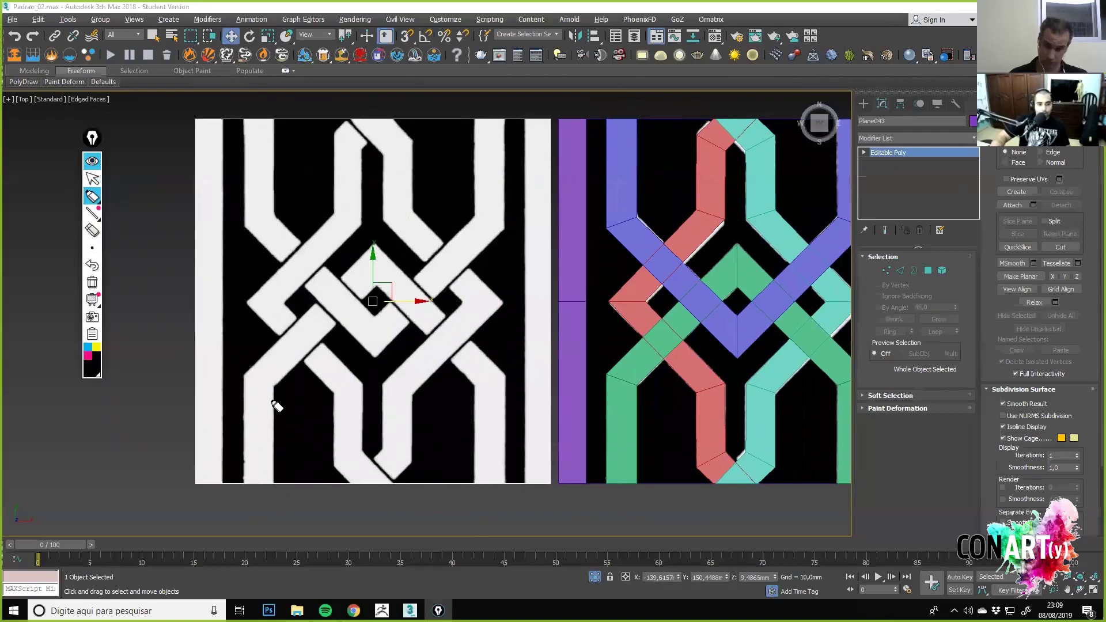
pyautogui.moveTo(267, 407)
pyautogui.mouseDown()
pyautogui.moveTo(261, 464)
pyautogui.moveTo(271, 382)
pyautogui.moveTo(323, 328)
pyautogui.mouseUp()
pyautogui.moveTo(372, 253); pyautogui.dragTo(353, 281)
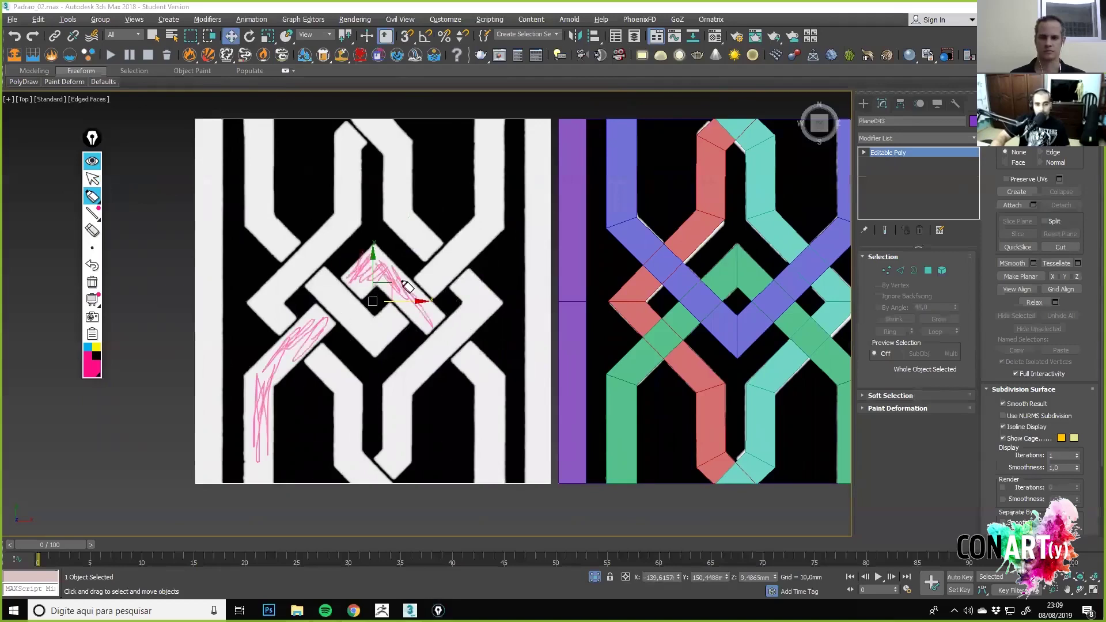
pyautogui.moveTo(489, 405)
pyautogui.mouseDown()
pyautogui.moveTo(500, 461)
pyautogui.moveTo(495, 424)
pyautogui.mouseUp()
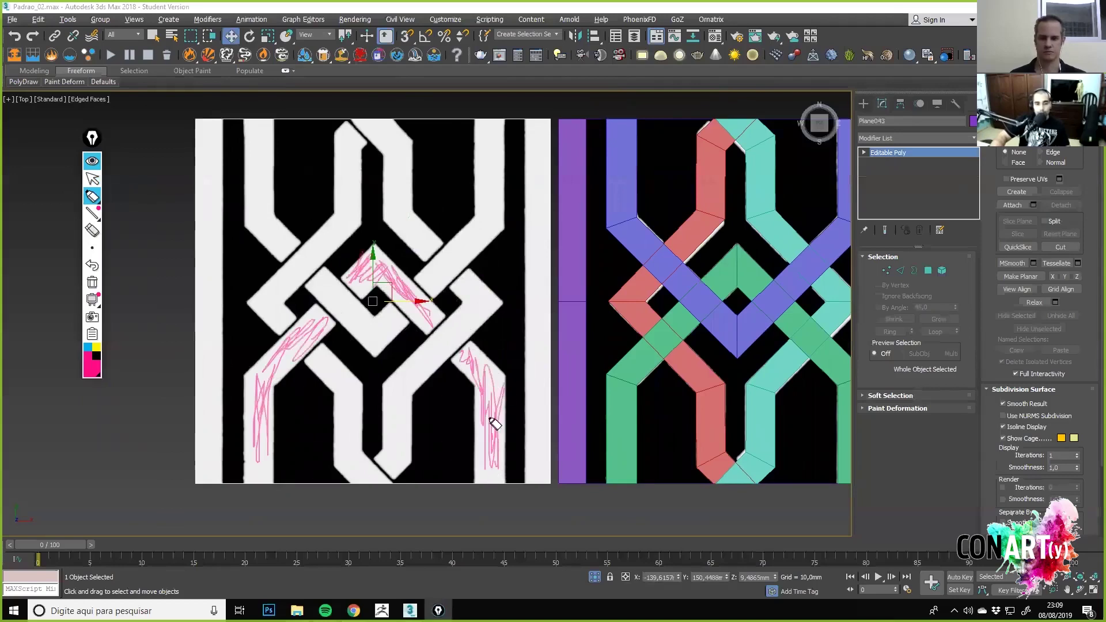
# Trace in pink the reference band segments that correspond to the turquoise strip, and clear all the annotation marks.
pyautogui.moveTo(393, 154); pyautogui.dragTo(382, 133)
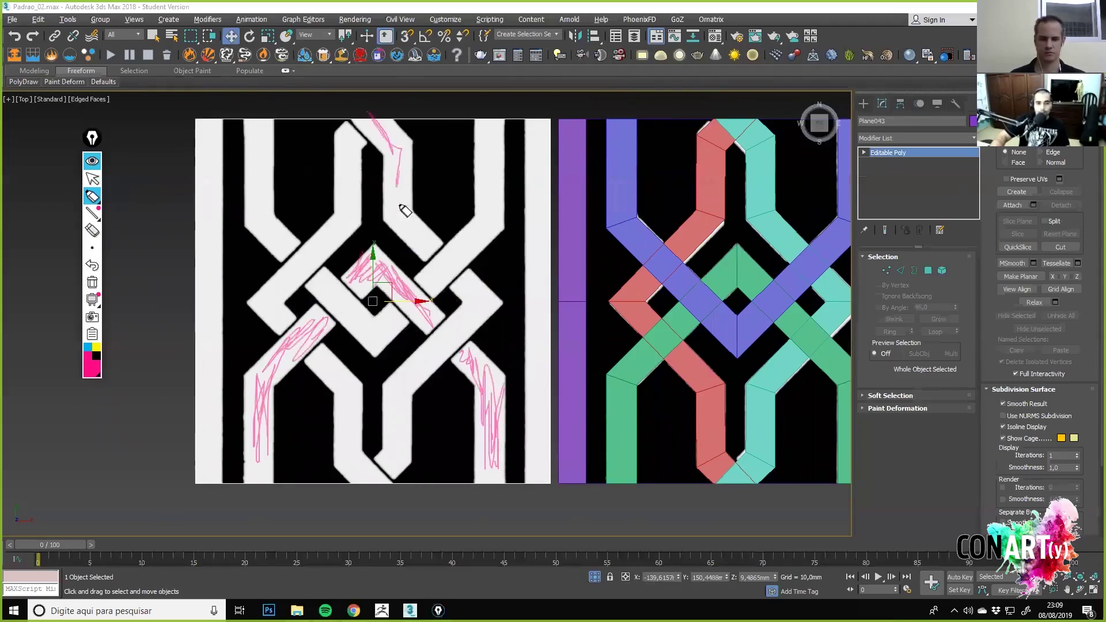
pyautogui.moveTo(425, 254); pyautogui.dragTo(468, 320)
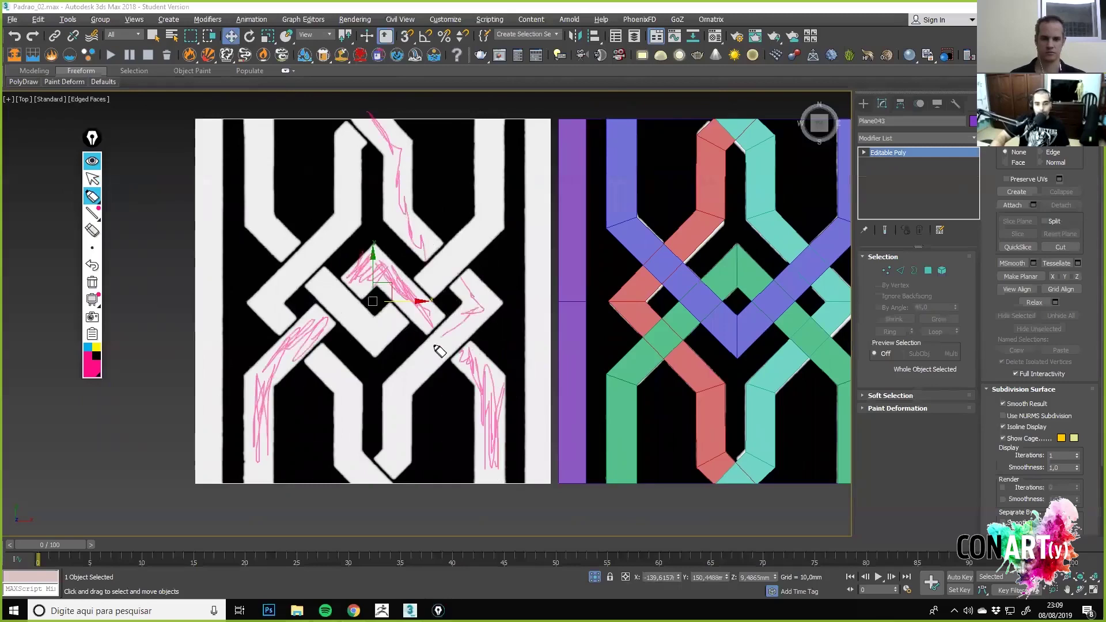
pyautogui.moveTo(412, 393); pyautogui.dragTo(406, 479)
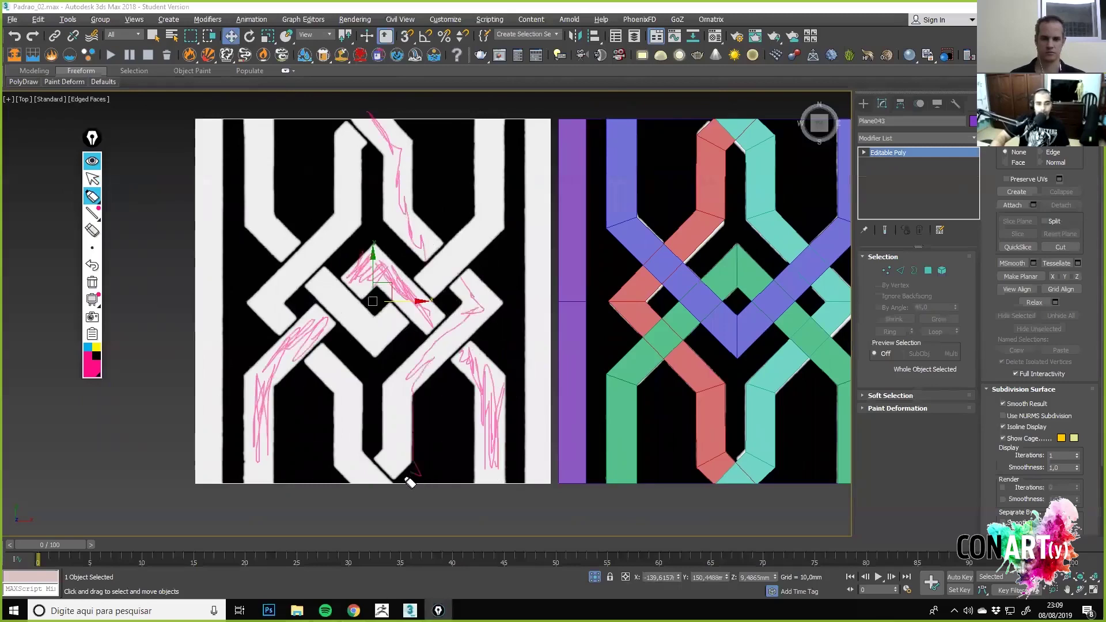
pyautogui.click(93, 282)
pyautogui.click(92, 179)
# Compare the green strip's crossings and edges with the over-and-under weave shown in the reference copy.
pyautogui.moveTo(666, 363); pyautogui.dragTo(487, 319, button='middle')
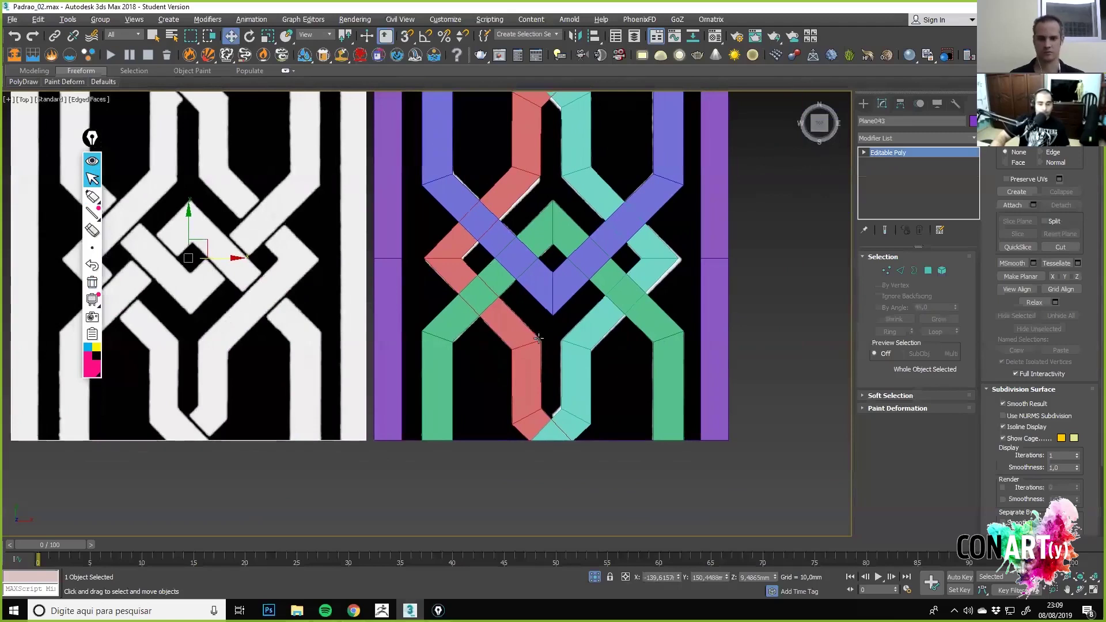
pyautogui.moveTo(205, 314); pyautogui.dragTo(294, 329, button='middle')
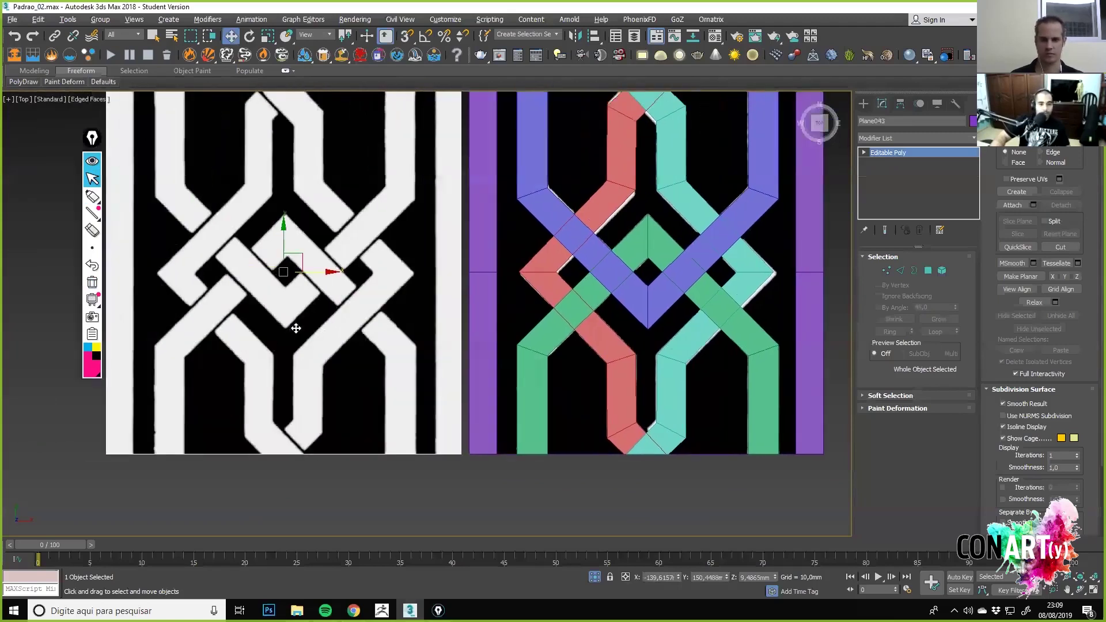
pyautogui.moveTo(503, 353); pyautogui.dragTo(457, 363, button='middle')
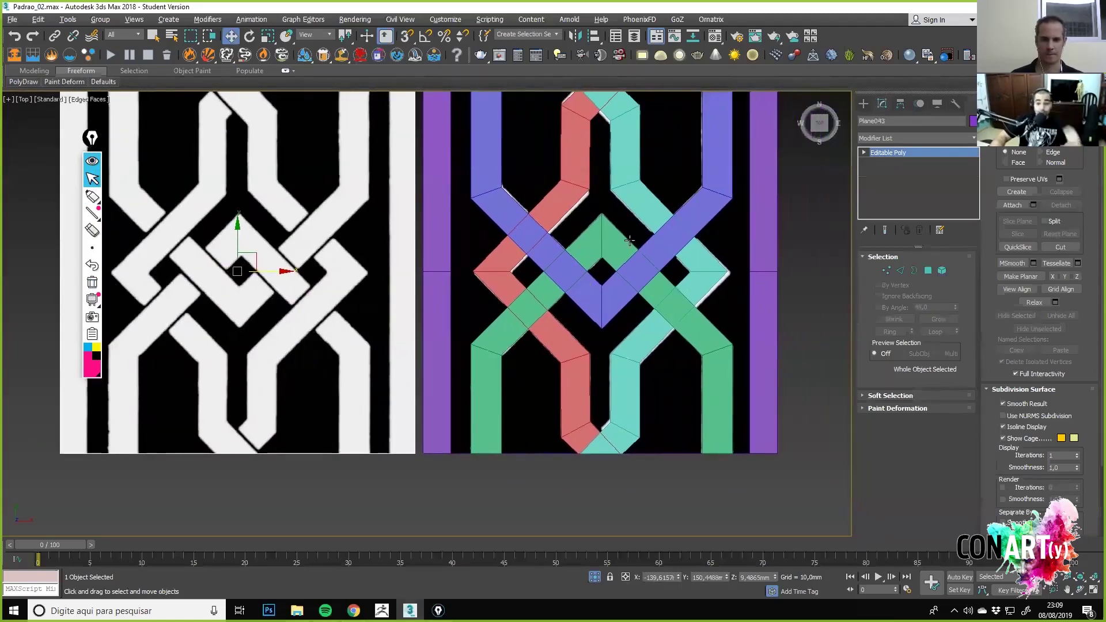
pyautogui.click(611, 242)
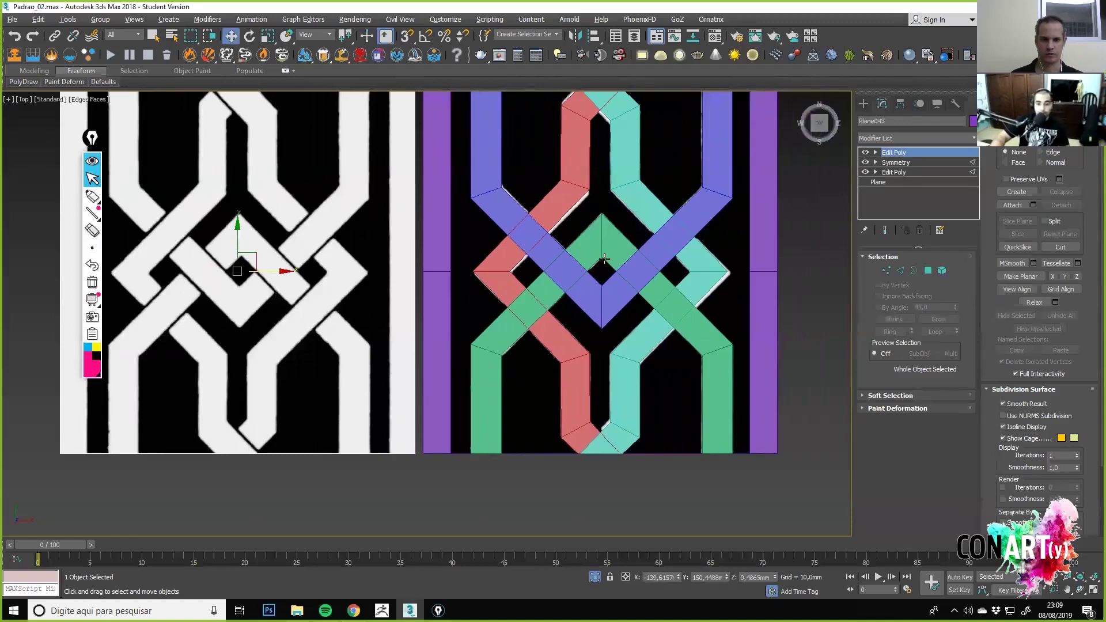
pyautogui.keyDown('alt'); pyautogui.moveTo(602, 256); pyautogui.dragTo(571, 155, button='middle'); pyautogui.keyUp('alt')
pyautogui.scroll(2, 570, 348)
pyautogui.click(900, 348)
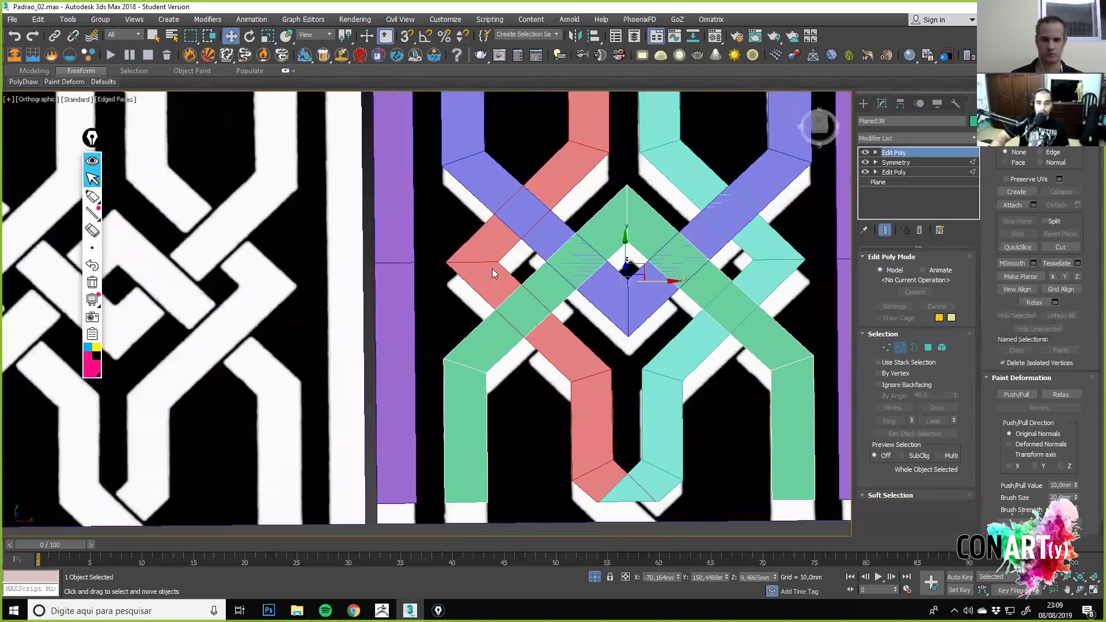
pyautogui.scroll(-5, 574, 317)
pyautogui.keyDown('alt'); pyautogui.moveTo(574, 318); pyautogui.dragTo(577, 320, button='middle'); pyautogui.keyUp('alt')
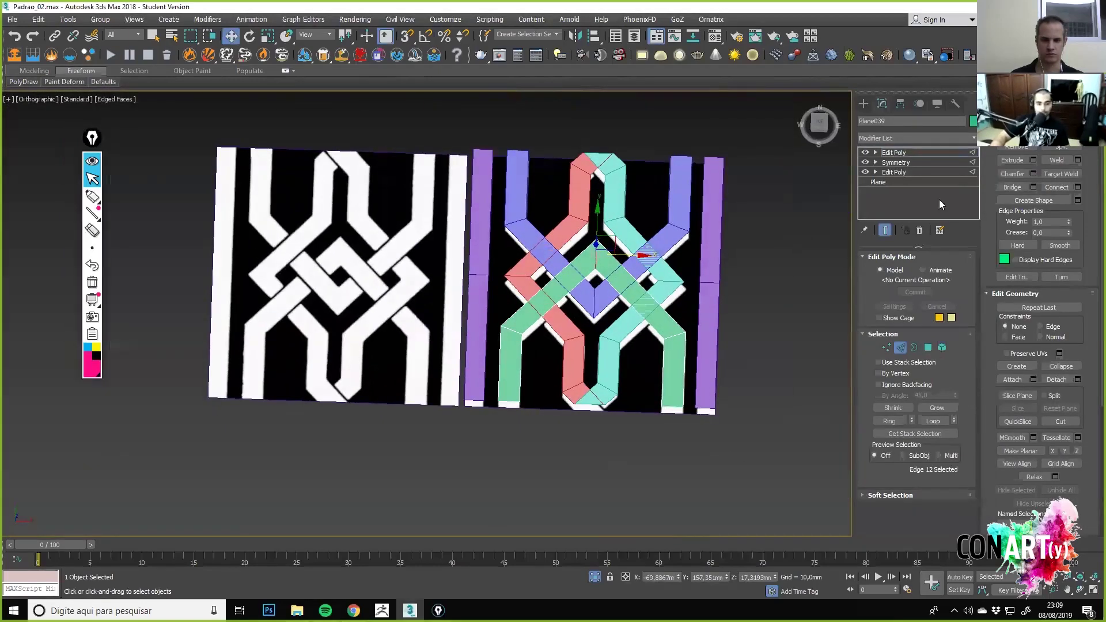
pyautogui.click(819, 123)
pyautogui.click(561, 298)
pyautogui.click(903, 348)
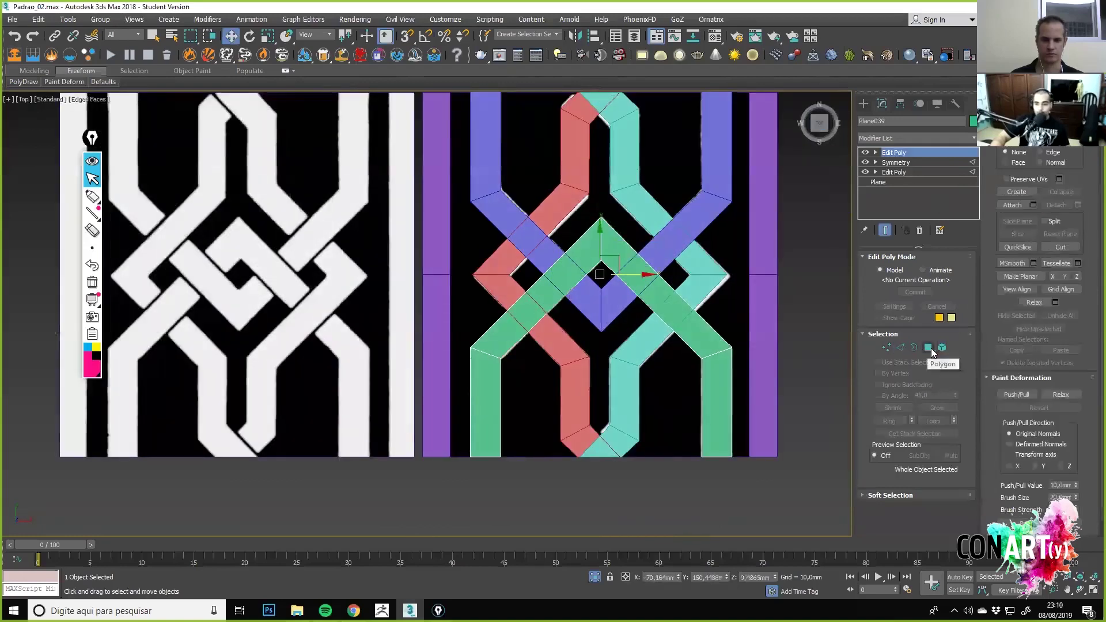
# Hide the red and turquoise strips.
pyautogui.keyDown('ctrl'); pyautogui.click(617, 192); pyautogui.keyUp('ctrl')
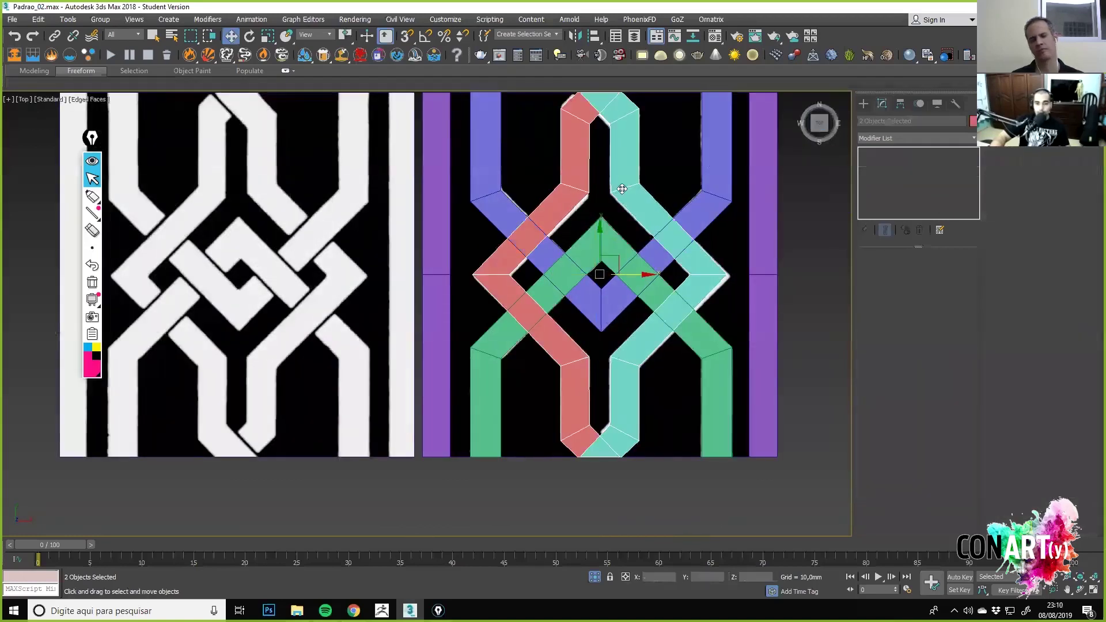
pyautogui.rightClick(620, 184)
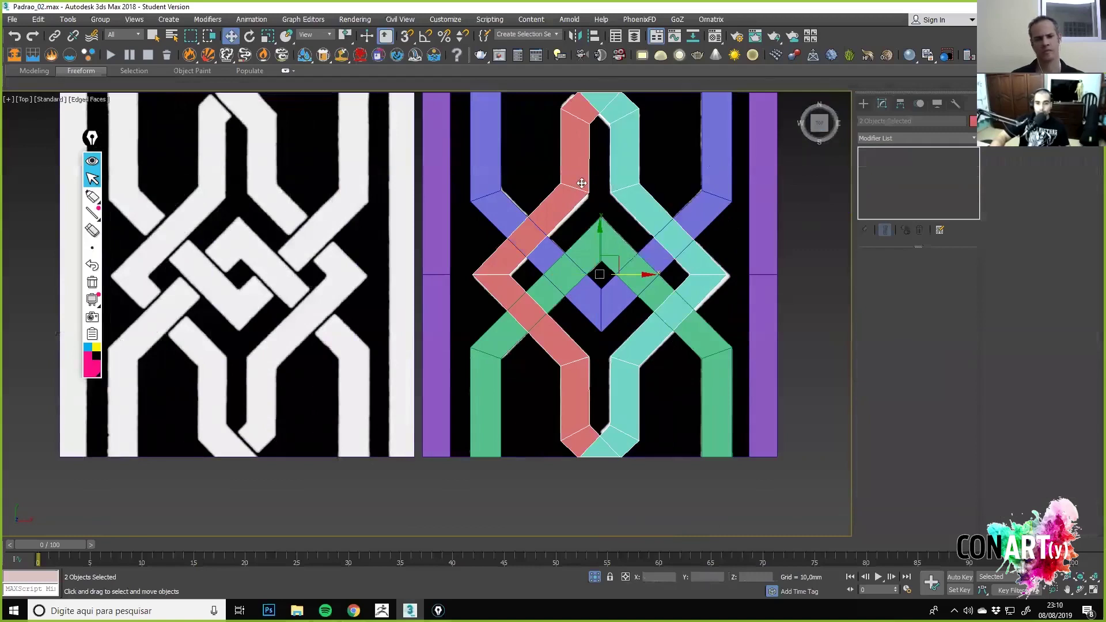
pyautogui.rightClick(579, 184)
pyautogui.click(611, 144)
# Add a new Edit Poly modifier on top of the green chevron strip's modifier stack.
pyautogui.moveTo(683, 303); pyautogui.dragTo(645, 326, button='middle')
pyautogui.click(593, 327)
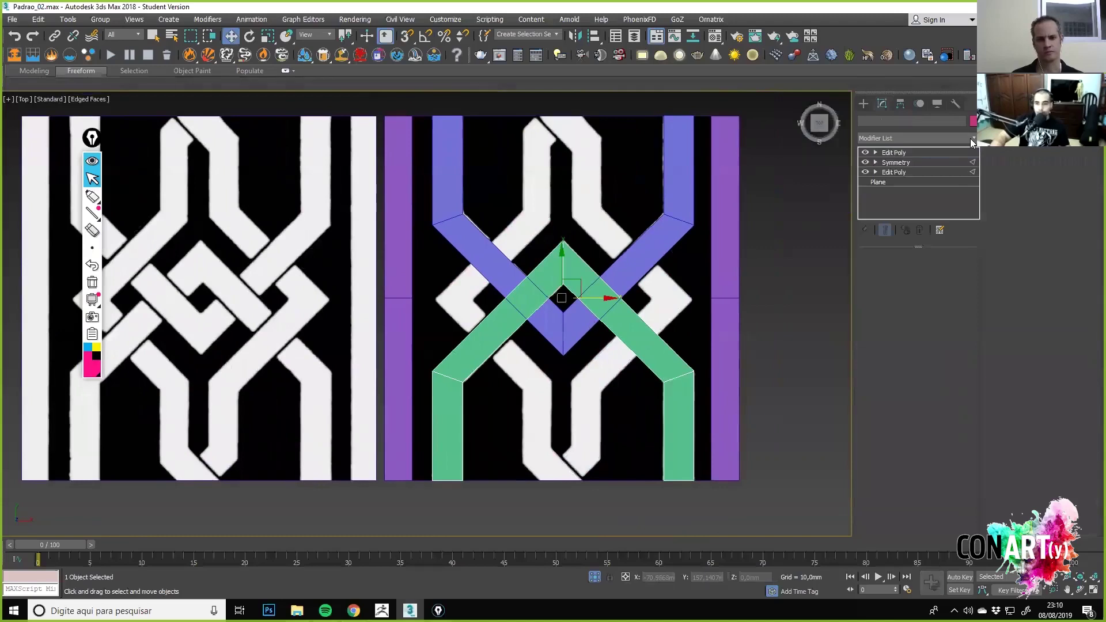
pyautogui.click(970, 138)
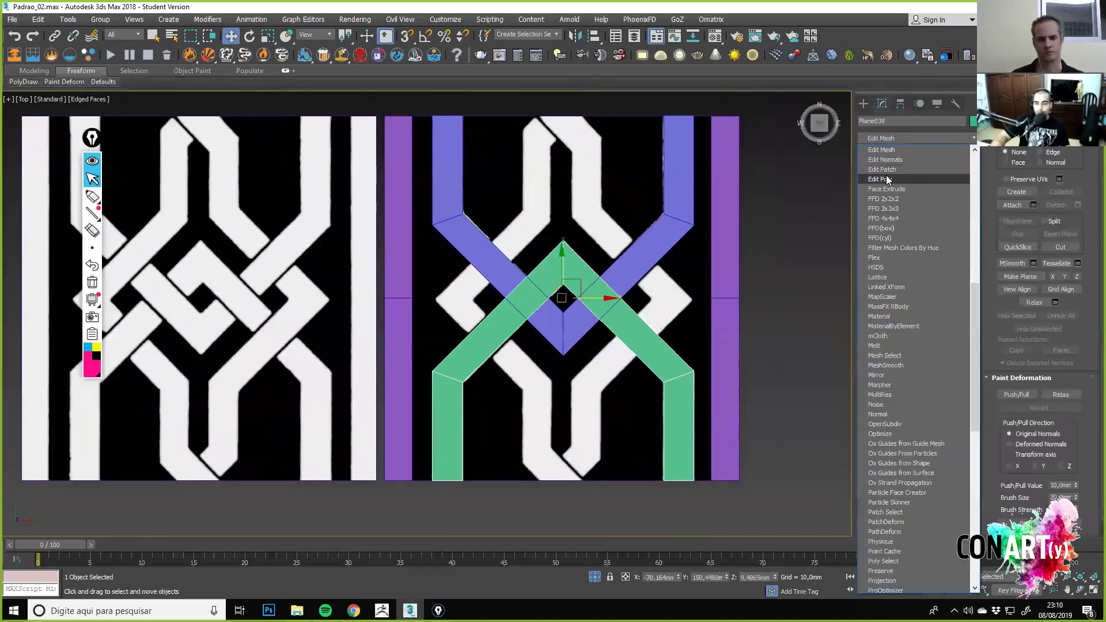
pyautogui.click(888, 178)
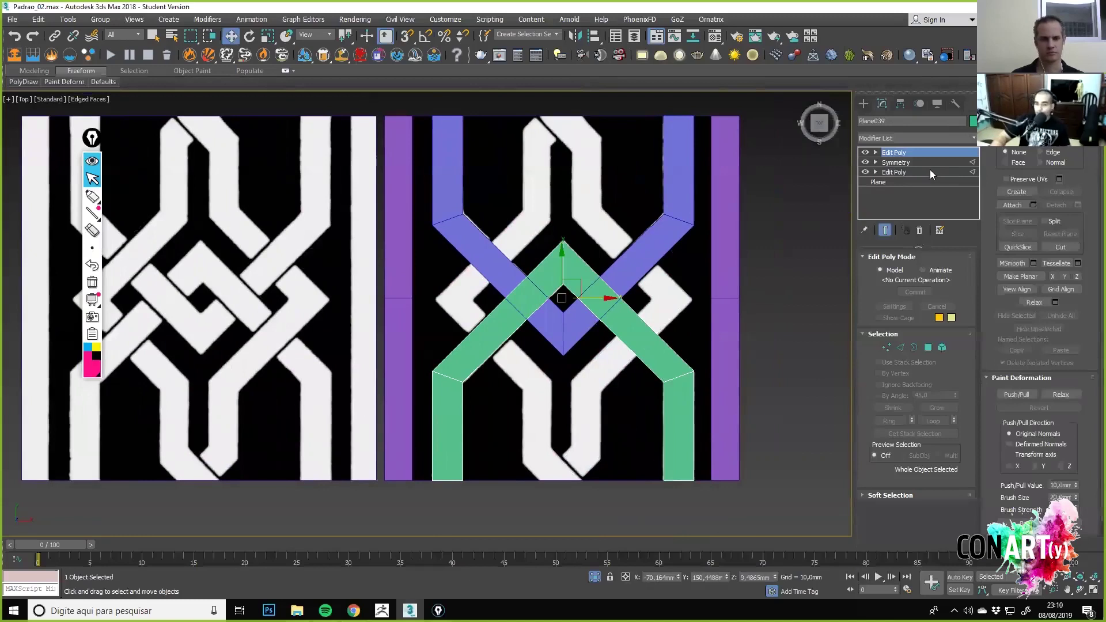
pyautogui.click(972, 141)
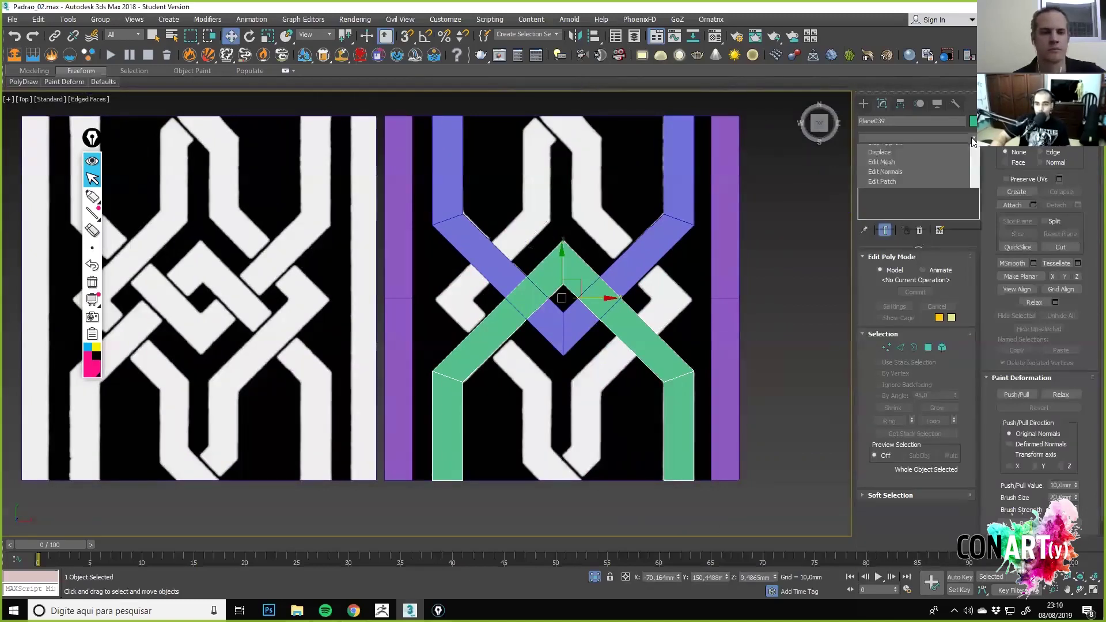
pyautogui.click(886, 178)
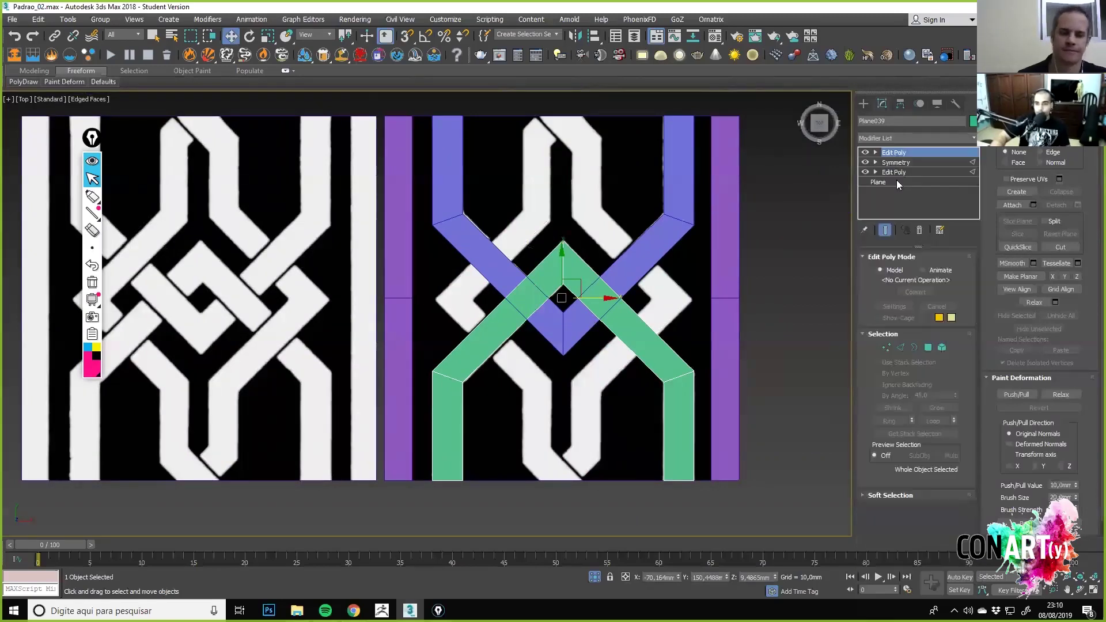
# Insert one cross edge by connecting the long edges in each arm of the green strip, just below its crossings with the blue strip.
pyautogui.click(901, 348)
pyautogui.click(549, 293)
pyautogui.scroll(2, 550, 295)
pyautogui.click(621, 321)
pyautogui.click(487, 333)
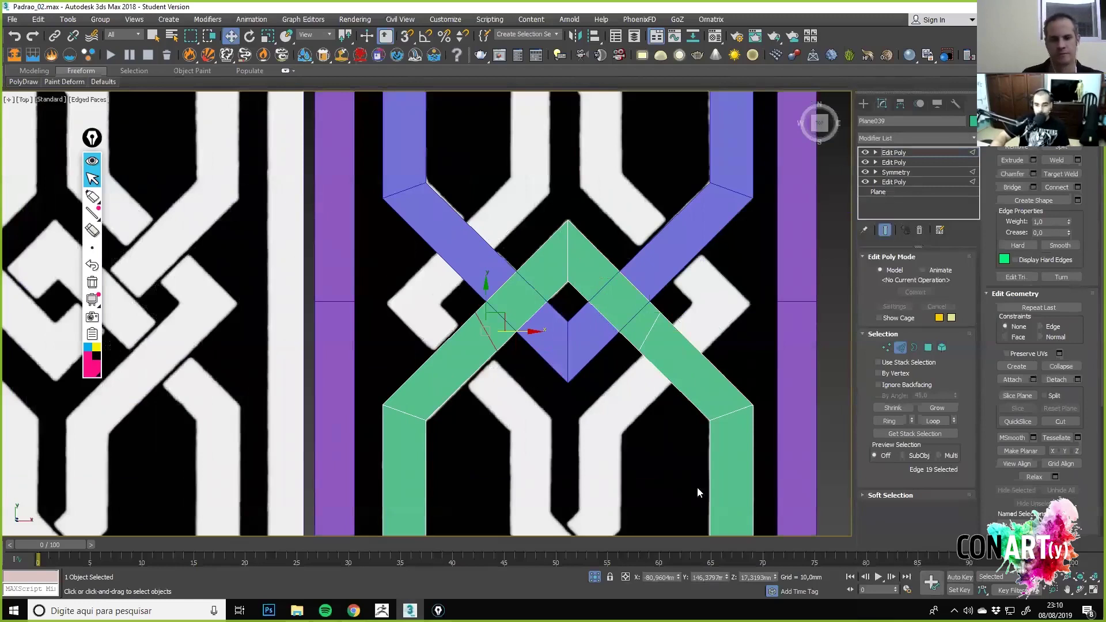
pyautogui.moveTo(696, 486); pyautogui.dragTo(633, 371, button='middle')
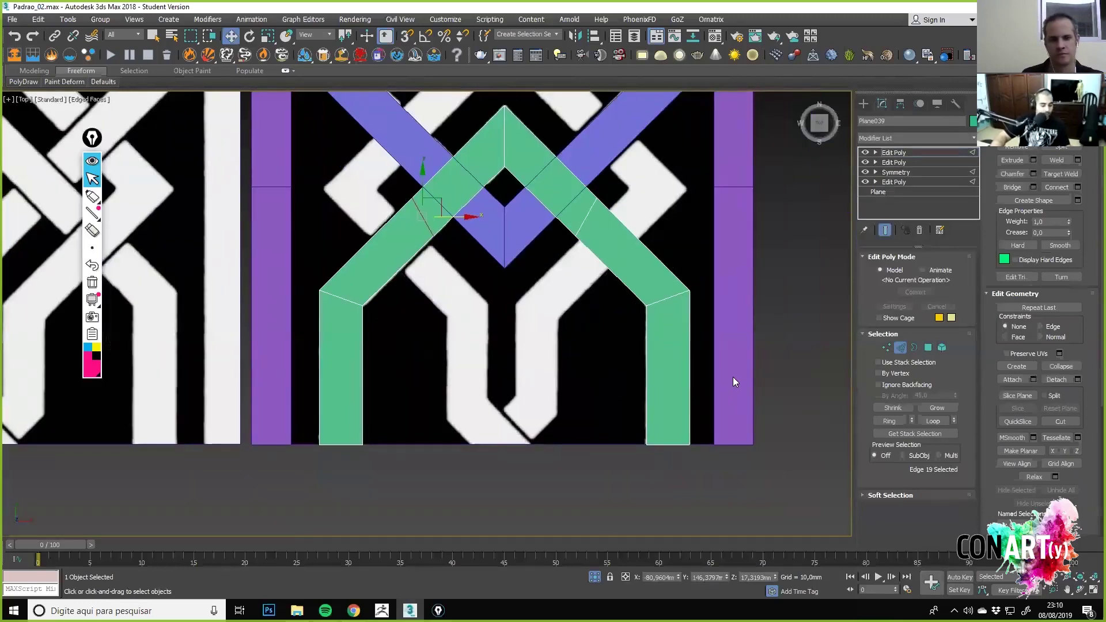
pyautogui.moveTo(605, 278); pyautogui.dragTo(594, 339, button='middle')
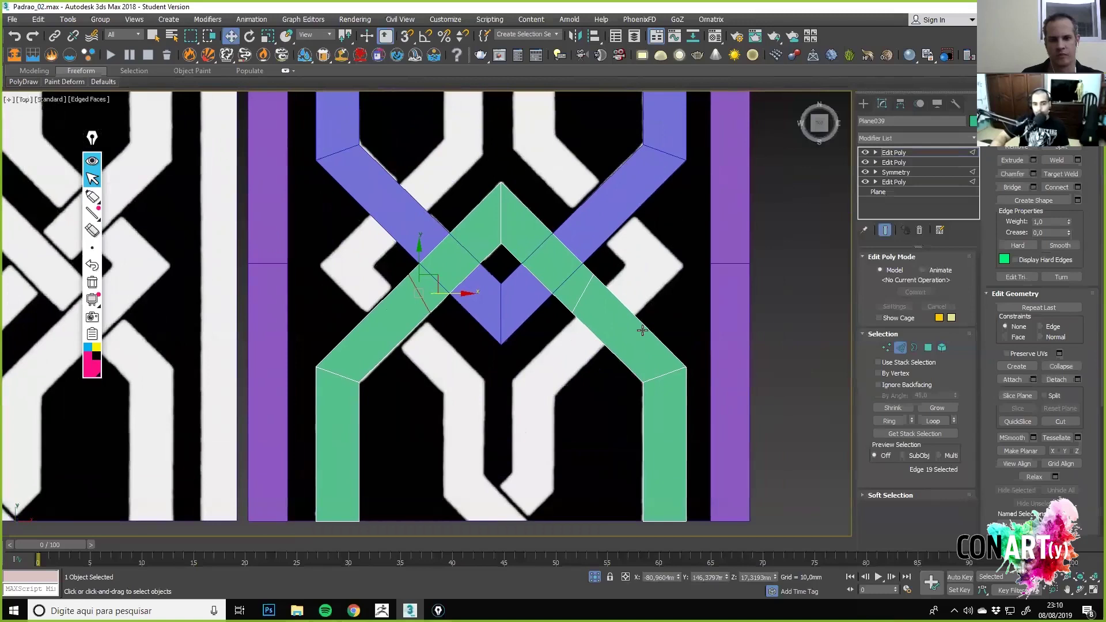
# Connect more cross edges in both arms of the green strip, one near the apex and one near the outer bend on each side.
pyautogui.moveTo(533, 260); pyautogui.dragTo(557, 211)
pyautogui.hotkey('ctrl', 'shift', 'e')
pyautogui.moveTo(476, 280); pyautogui.dragTo(441, 201)
pyautogui.hotkey('ctrl', 'shift', 'e')
pyautogui.click(376, 329)
pyautogui.moveTo(656, 311); pyautogui.dragTo(668, 306)
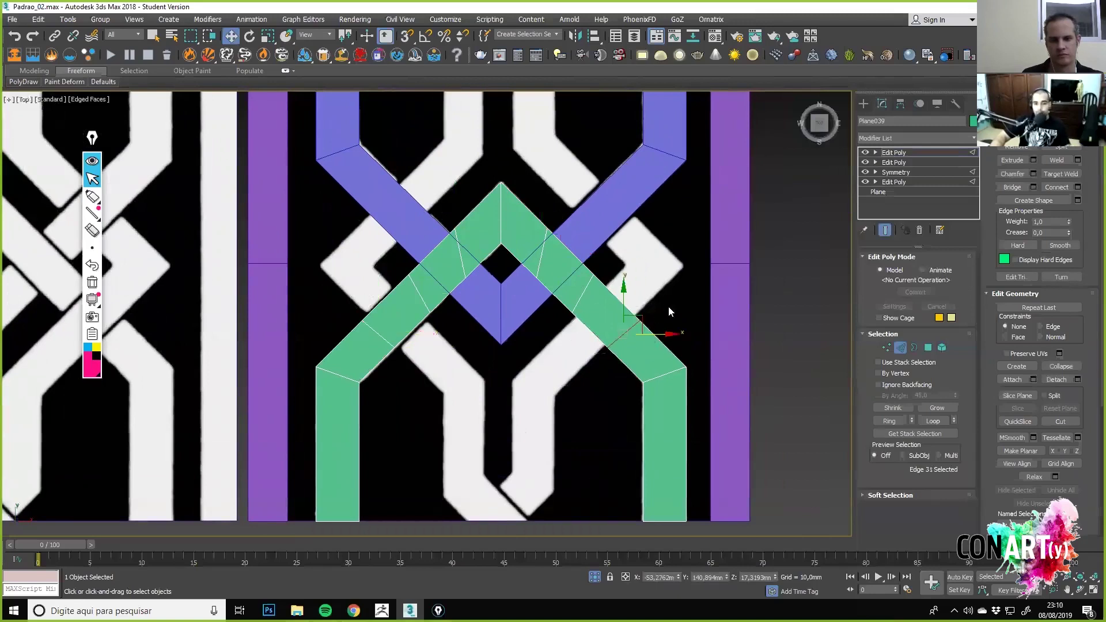
# Select the left arm's cross edge nearest the apex of the green strip and set the geometry constraint to Edge.
pyautogui.scroll(3, 507, 254)
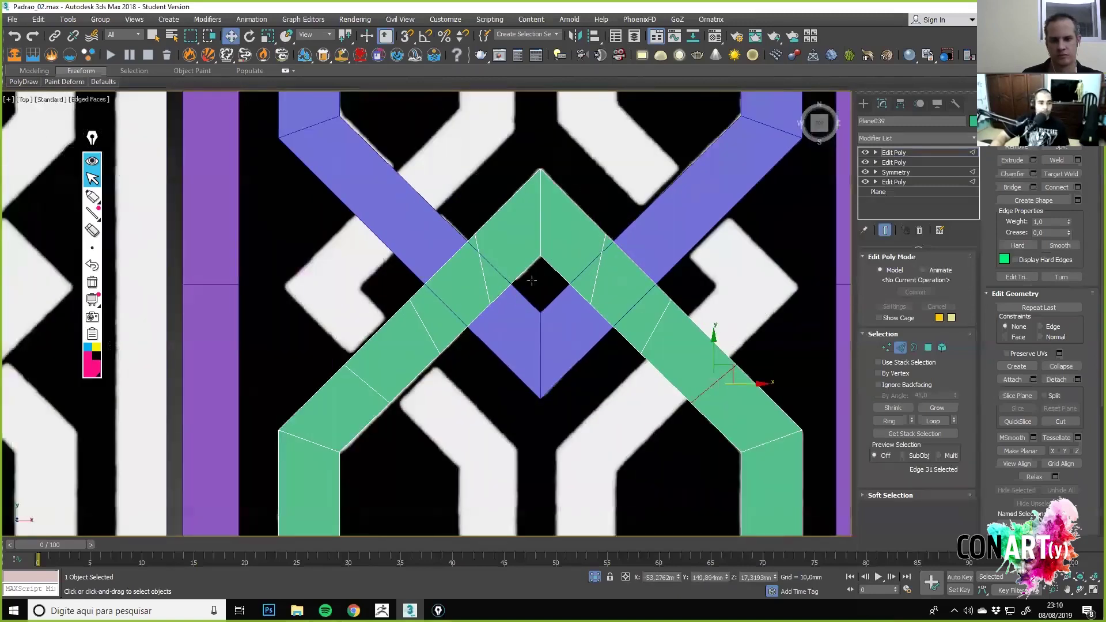
pyautogui.scroll(-5, 531, 280)
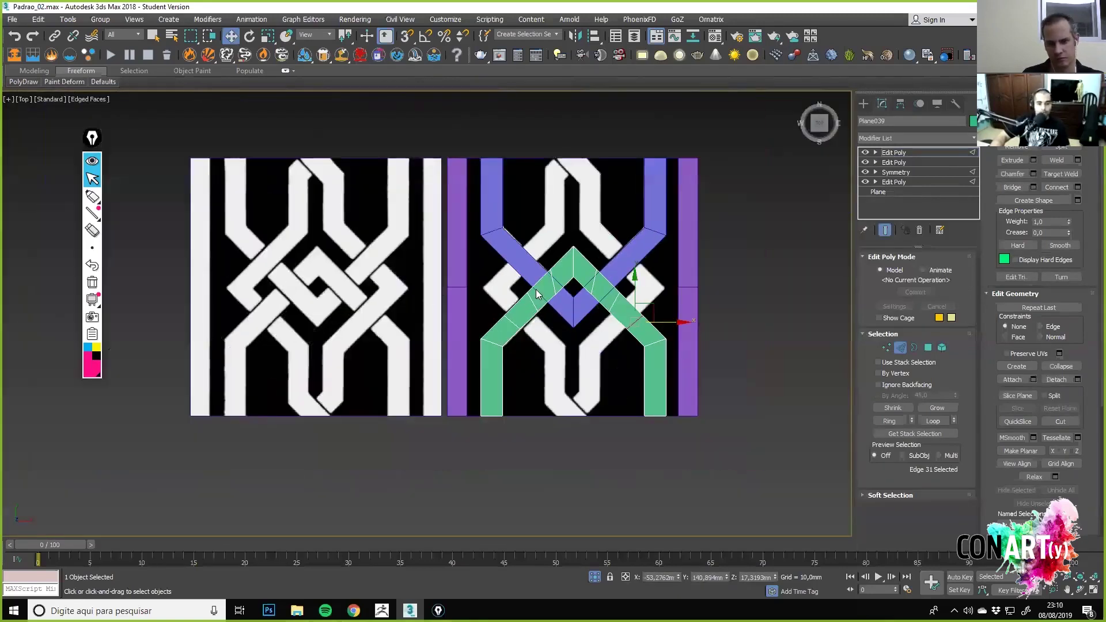
pyautogui.scroll(4, 535, 289)
pyautogui.click(571, 281)
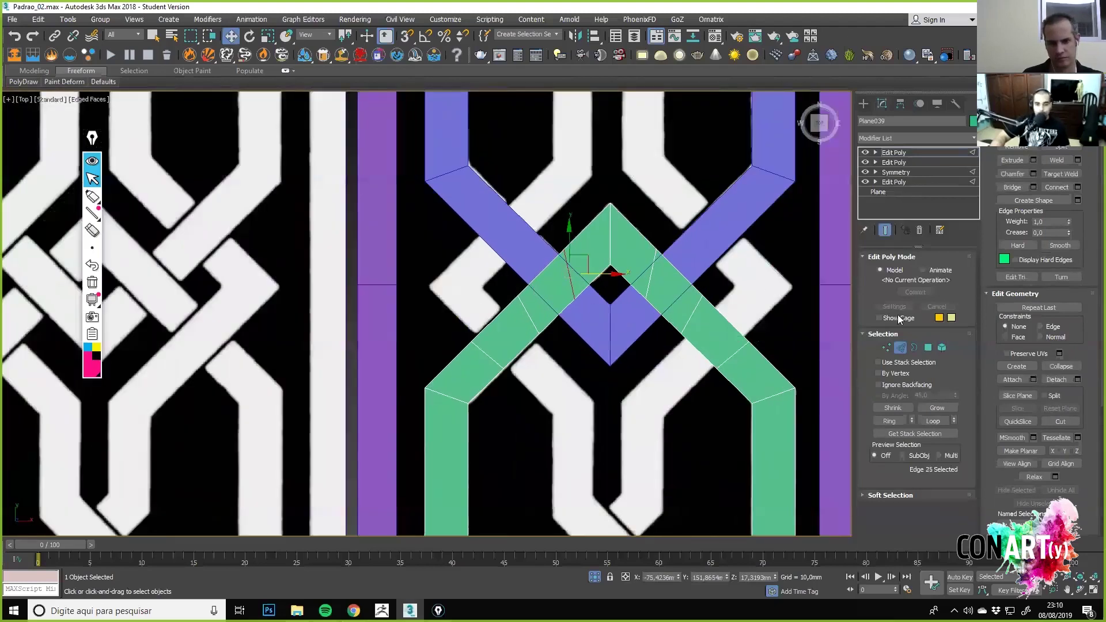
pyautogui.scroll(2, 582, 280)
pyautogui.scroll(2, 568, 258)
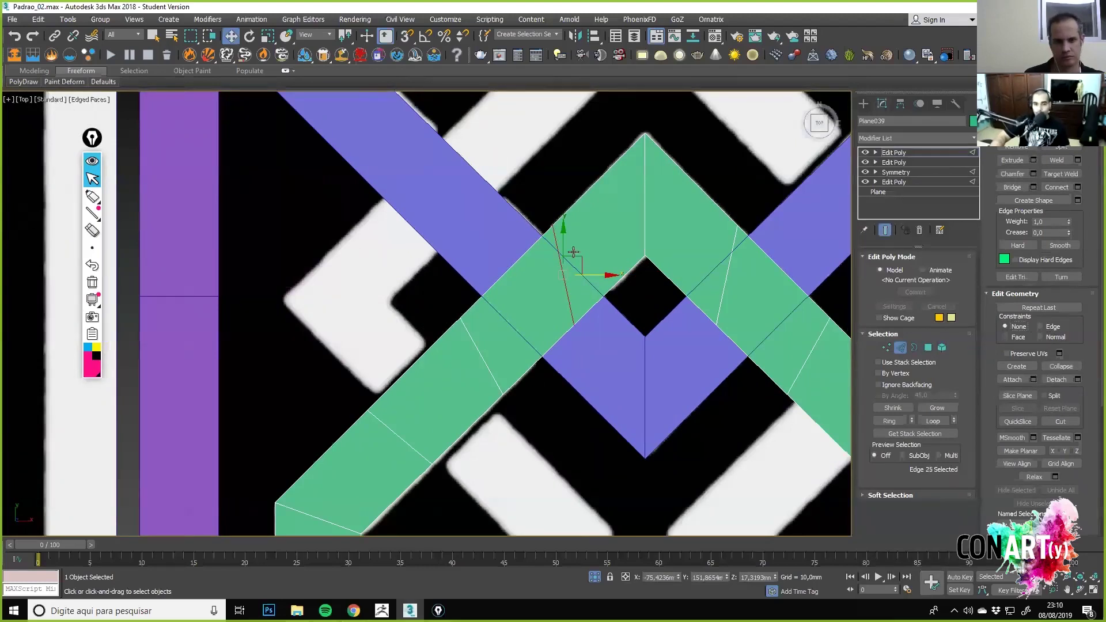
pyautogui.moveTo(617, 287); pyautogui.dragTo(560, 327, button='middle')
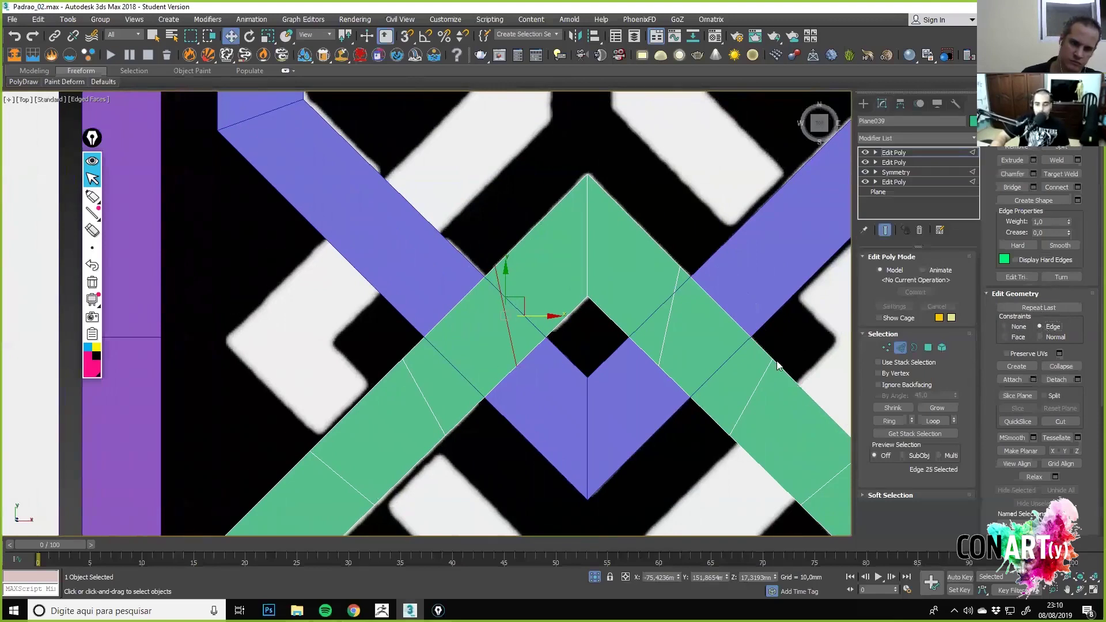
pyautogui.moveTo(514, 296)
pyautogui.mouseDown()
pyautogui.moveTo(510, 305)
pyautogui.moveTo(539, 295)
pyautogui.moveTo(486, 322)
pyautogui.moveTo(518, 311)
pyautogui.moveTo(584, 420)
pyautogui.moveTo(509, 300)
pyautogui.moveTo(487, 326)
pyautogui.moveTo(508, 323)
pyautogui.moveTo(530, 356)
pyautogui.moveTo(512, 304)
pyautogui.mouseUp()
pyautogui.click(886, 351)
pyautogui.click(516, 366)
pyautogui.rightClick(511, 304)
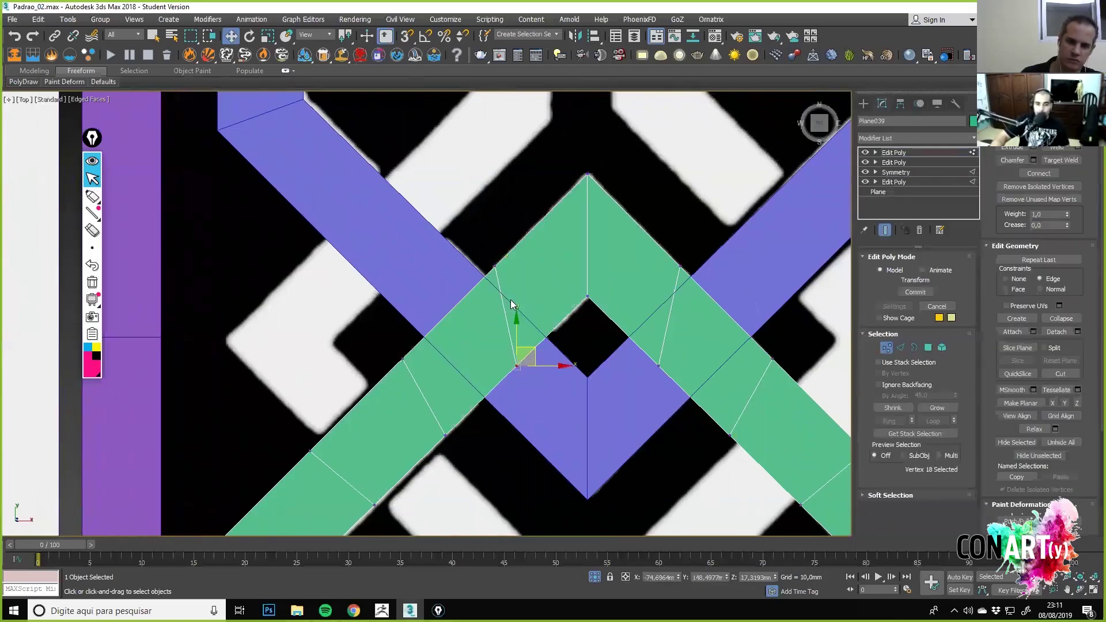
pyautogui.moveTo(534, 348); pyautogui.dragTo(557, 406)
pyautogui.rightClick(574, 400)
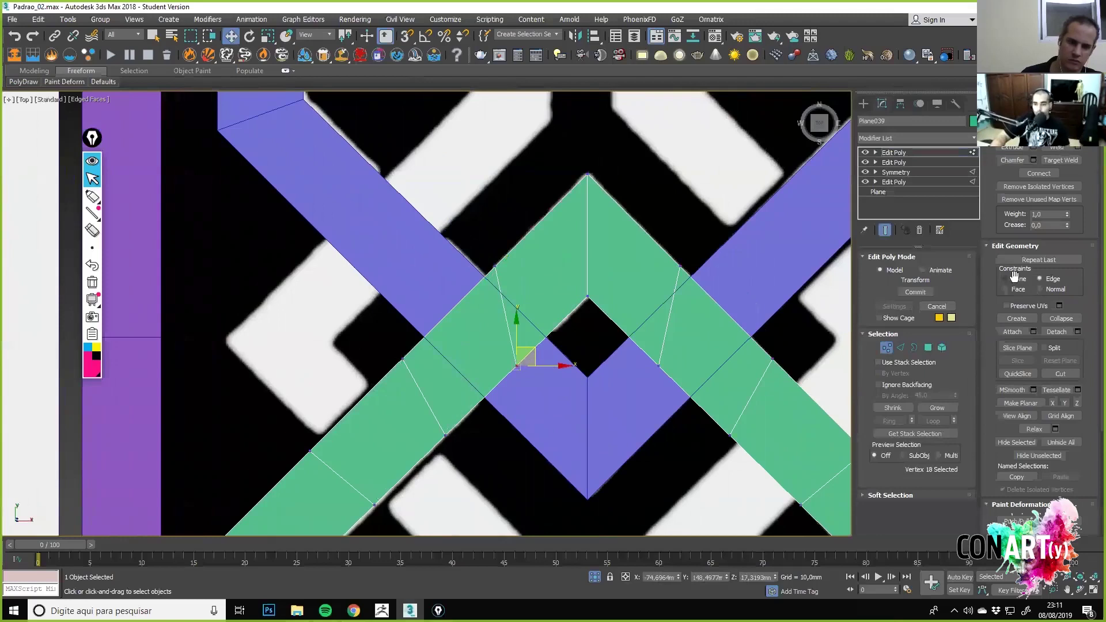
pyautogui.moveTo(530, 346)
pyautogui.mouseDown()
pyautogui.moveTo(521, 360)
pyautogui.moveTo(519, 348)
pyautogui.mouseUp()
pyautogui.rightClick(519, 348)
pyautogui.click(1041, 279)
# Rotate and slide the left arm's two inner cross edges so they line up with the borders of the crossing blue strip.
pyautogui.click(900, 347)
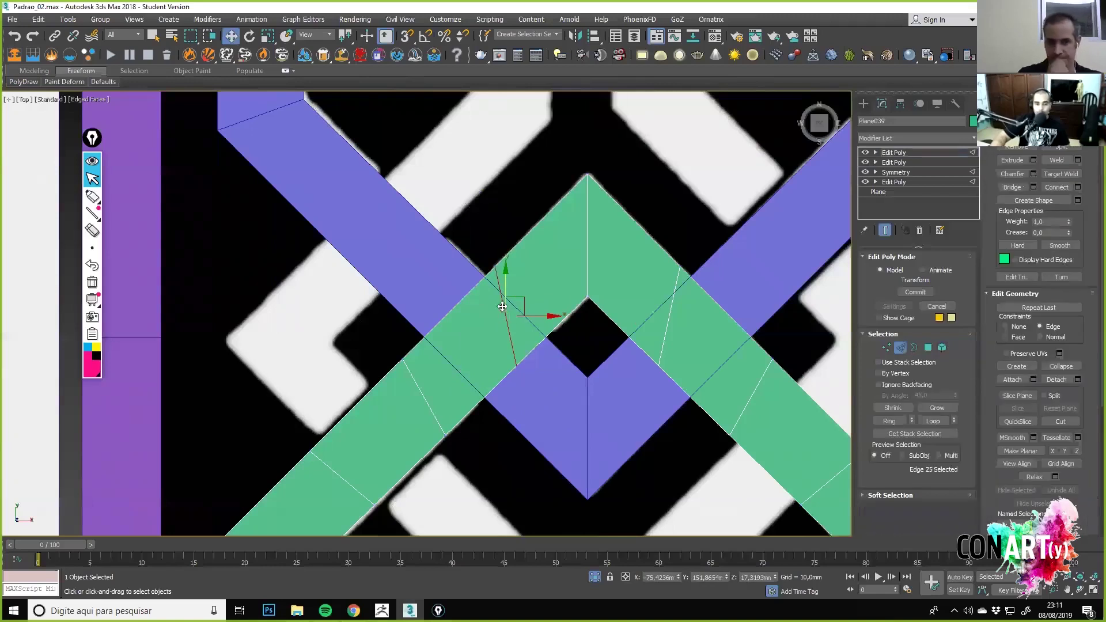
pyautogui.click(252, 39)
pyautogui.moveTo(529, 284); pyautogui.dragTo(518, 277)
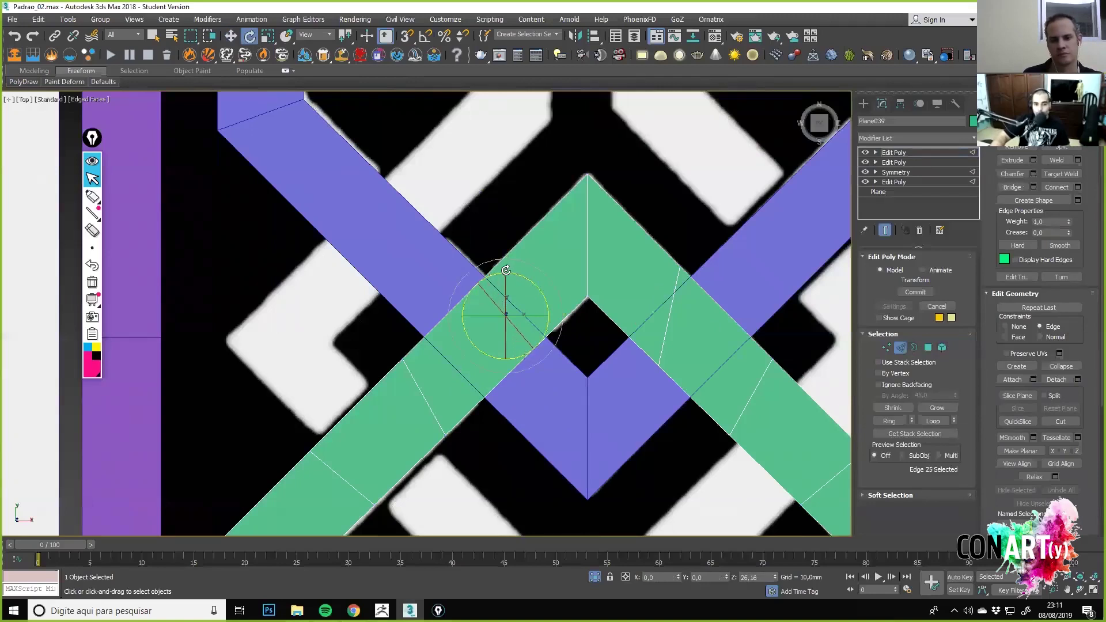
pyautogui.press('w')
pyautogui.moveTo(522, 299); pyautogui.dragTo(531, 288)
pyautogui.press('e')
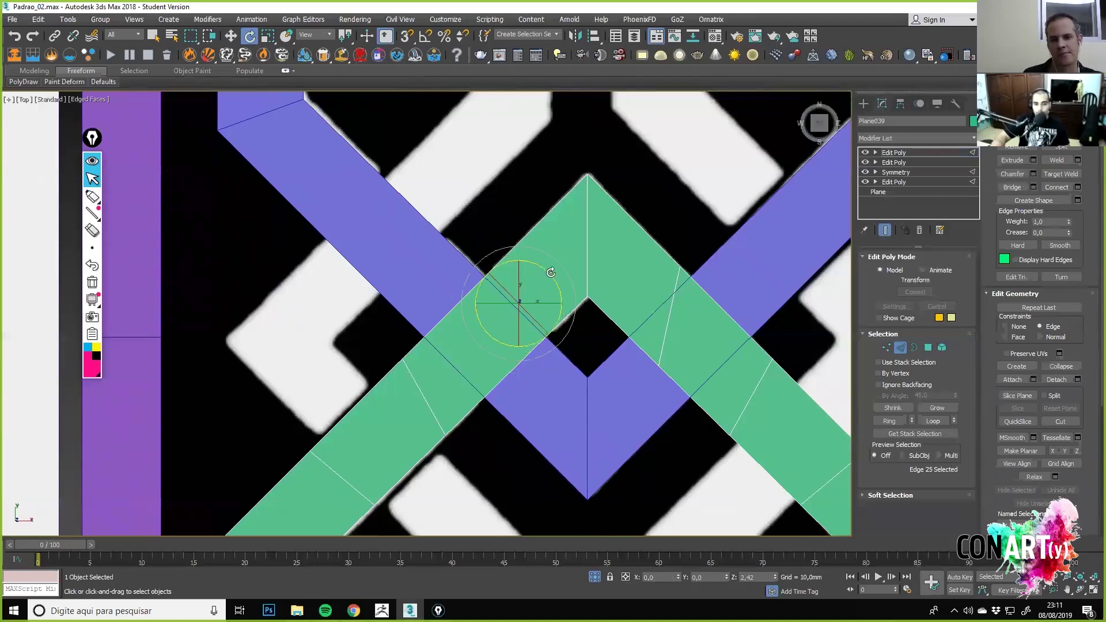
pyautogui.press('2')
pyautogui.moveTo(506, 294); pyautogui.dragTo(462, 287, button='middle')
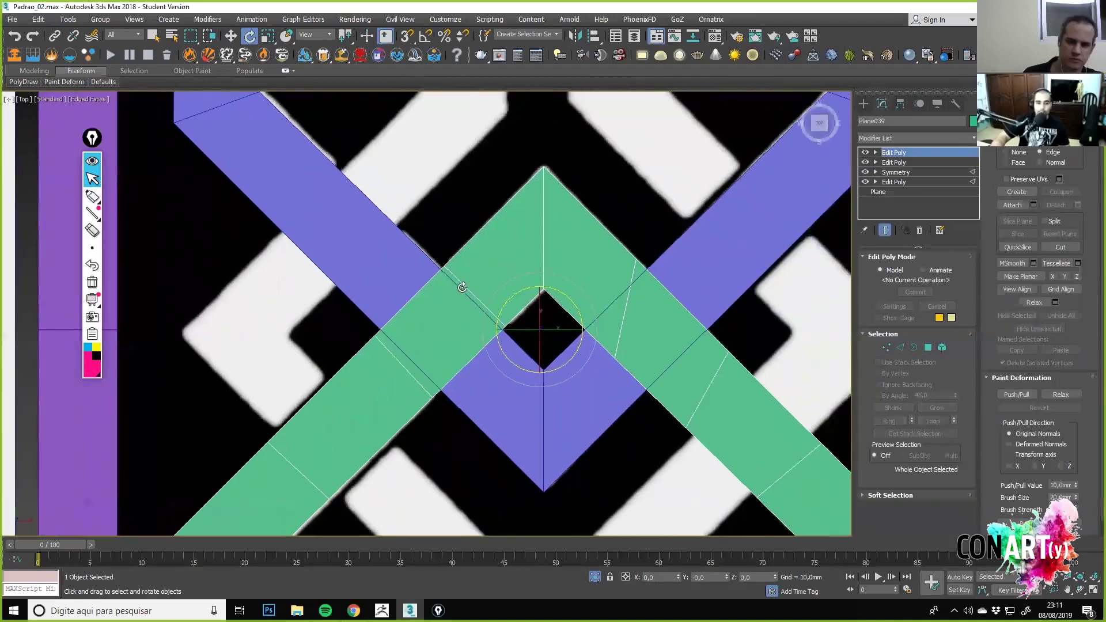
# Set the constraint to None and lower the left arm's two inner cross edges in Z so the green strip passes under the blue one.
pyautogui.click(900, 347)
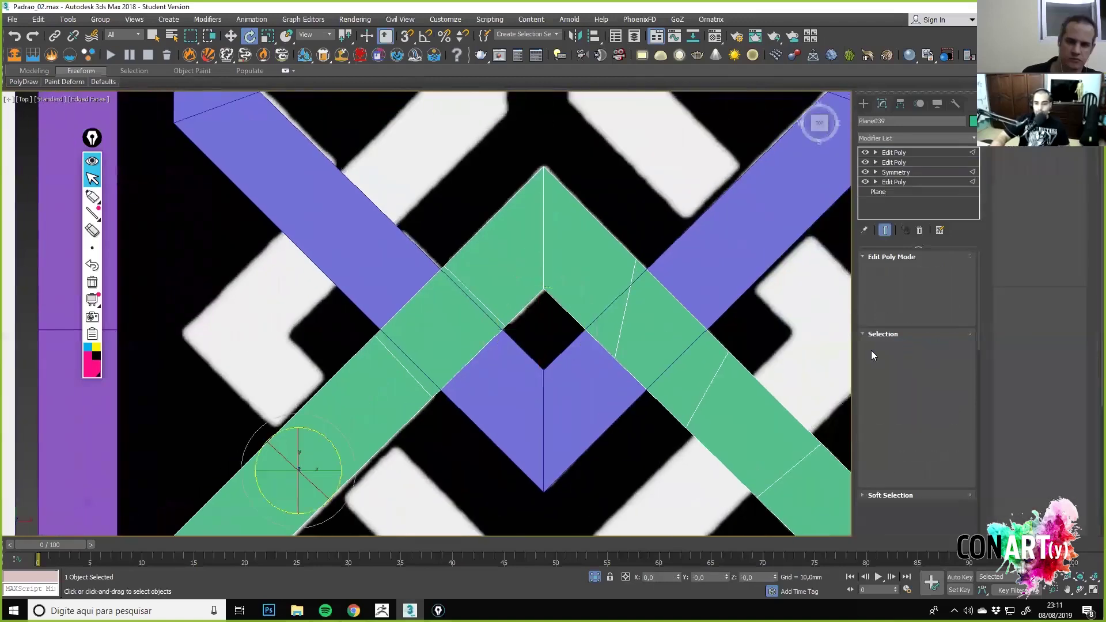
pyautogui.click(470, 296)
pyautogui.scroll(-5, 470, 296)
pyautogui.keyDown('alt'); pyautogui.moveTo(471, 295); pyautogui.dragTo(503, 245, button='middle'); pyautogui.keyUp('alt')
pyautogui.scroll(5, 512, 275)
pyautogui.scroll(-4, 519, 259)
pyautogui.press('w')
pyautogui.click(447, 273)
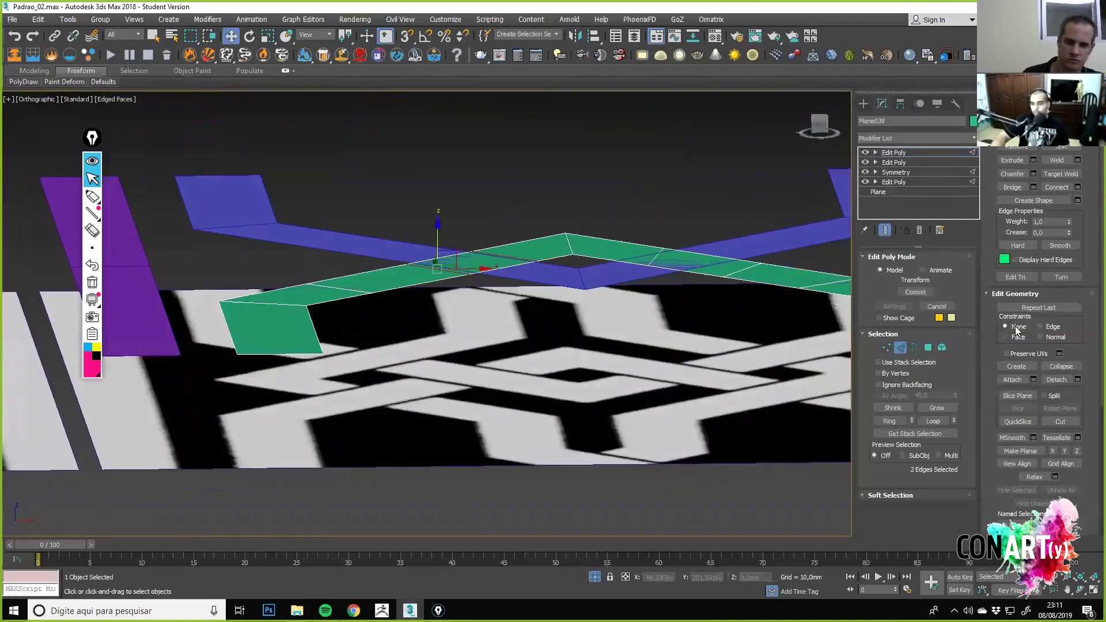
pyautogui.moveTo(438, 228)
pyautogui.mouseDown()
pyautogui.moveTo(439, 242)
pyautogui.moveTo(447, 232)
pyautogui.mouseUp()
# Lower the left arm's outer cross edge slightly in Z to ease the green strip's descent.
pyautogui.keyDown('alt'); pyautogui.moveTo(447, 232); pyautogui.dragTo(659, 240, button='middle'); pyautogui.keyUp('alt')
pyautogui.click(654, 268)
pyautogui.moveTo(659, 240); pyautogui.dragTo(659, 250)
pyautogui.keyDown('alt'); pyautogui.moveTo(342, 260); pyautogui.dragTo(452, 291, button='middle'); pyautogui.keyUp('alt')
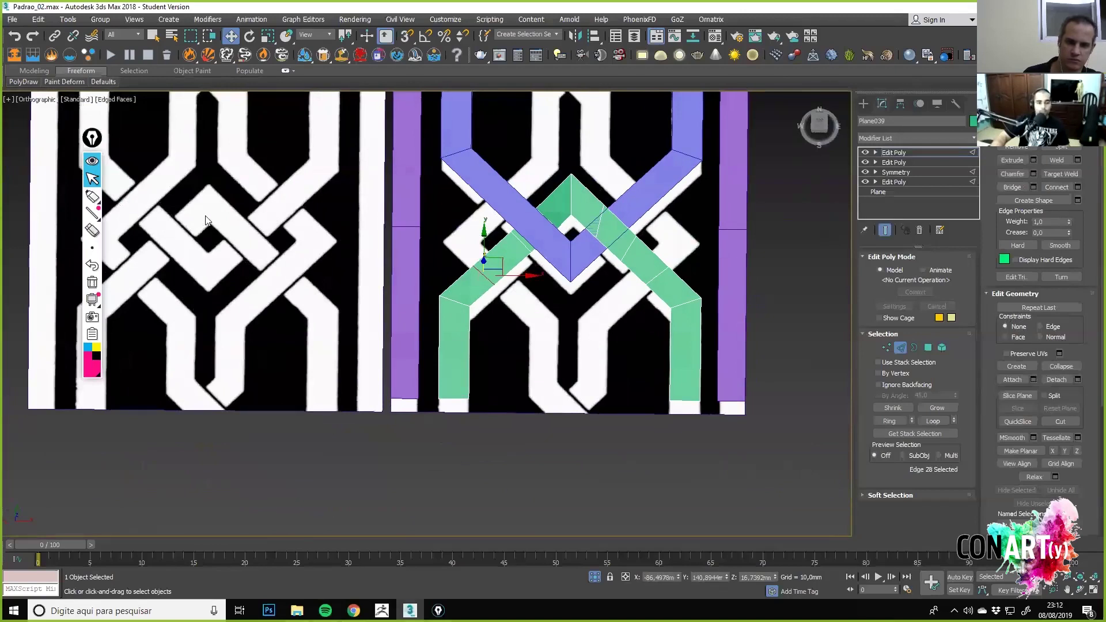
pyautogui.moveTo(231, 223); pyautogui.dragTo(270, 237, button='middle')
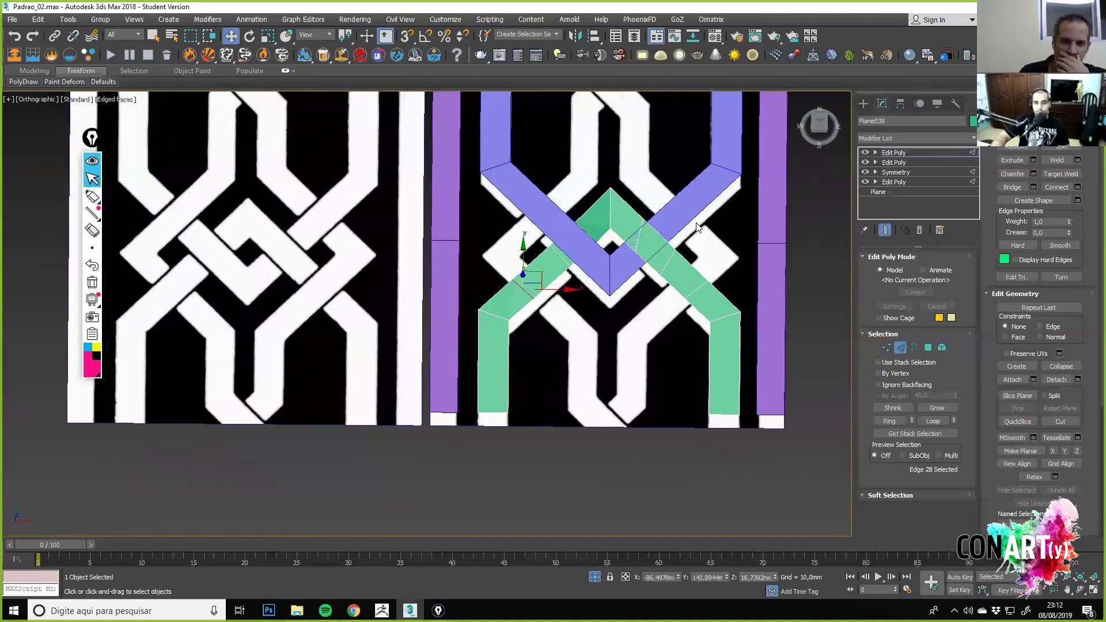
# Rotate and slide the right arm's two inner cross edges along the strip, with the Edge constraint, to match the blue strip's borders.
pyautogui.scroll(5, 697, 226)
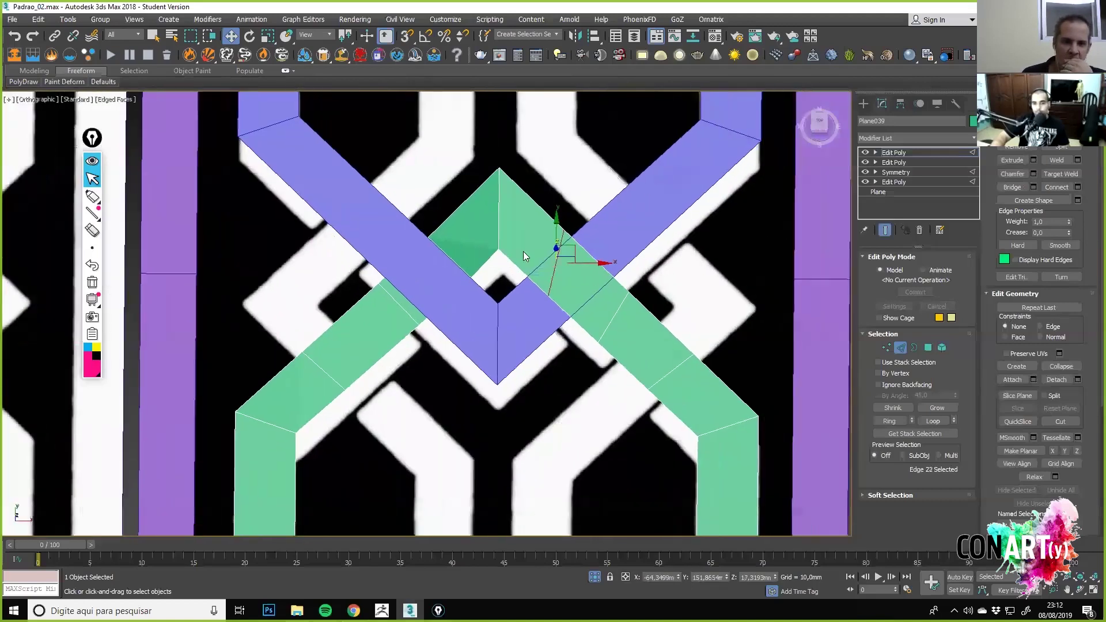
pyautogui.scroll(3, 523, 255)
pyautogui.press('e')
pyautogui.hotkey('shift', 'x')
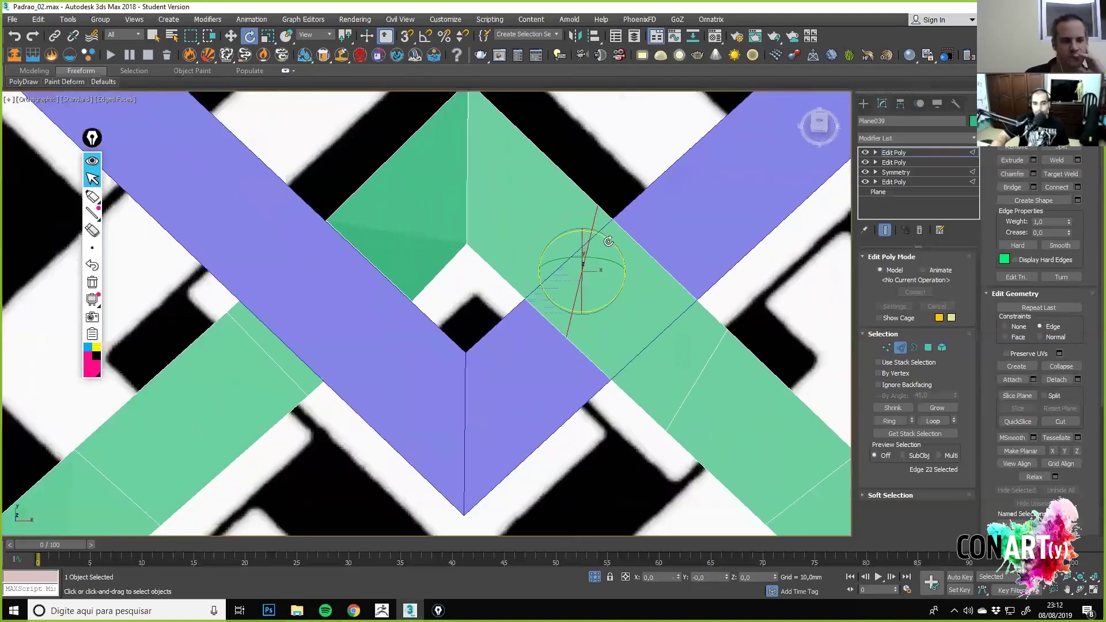
pyautogui.press('t')
pyautogui.moveTo(615, 251); pyautogui.dragTo(609, 262)
pyautogui.scroll(-3, 683, 282)
pyautogui.click(898, 349)
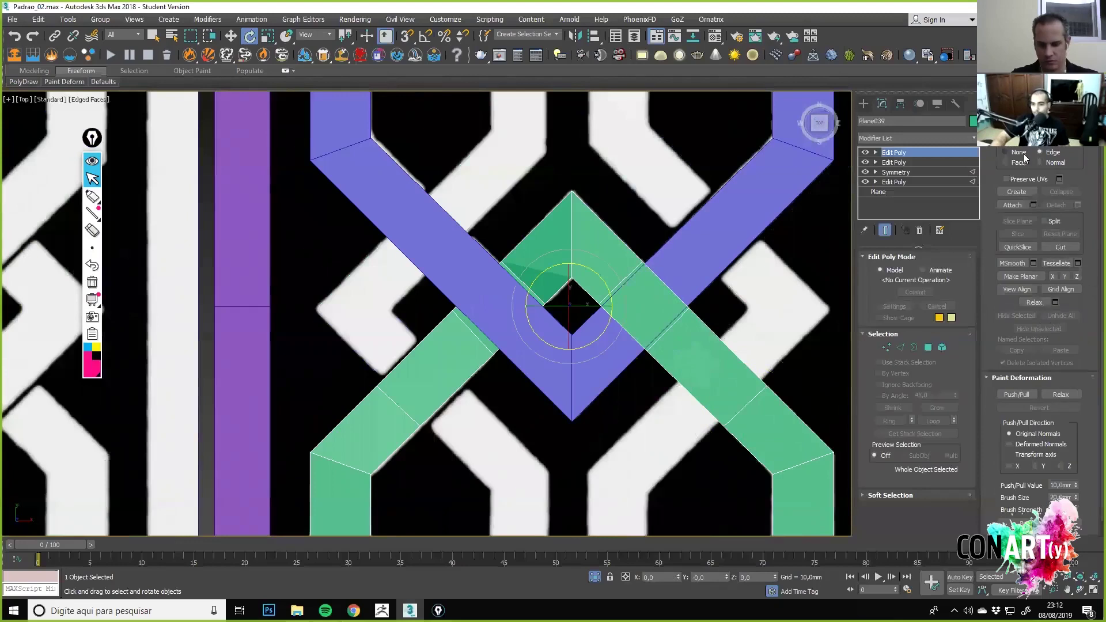
# Raise the right arm's two inner cross edges in Z without constraint so the green strip passes over the blue one.
pyautogui.click(900, 347)
pyautogui.click(620, 281)
pyautogui.keyDown('ctrl'); pyautogui.click(673, 338); pyautogui.keyUp('ctrl')
pyautogui.keyDown('alt'); pyautogui.moveTo(674, 338); pyautogui.dragTo(652, 338, button='middle'); pyautogui.keyUp('alt')
pyautogui.press('w')
pyautogui.keyDown('alt'); pyautogui.moveTo(714, 270); pyautogui.dragTo(507, 357, button='middle'); pyautogui.keyUp('alt')
# Raise the right arm's outer cross edge slightly in Z, leave edge editing and return to the top view.
pyautogui.click(603, 304)
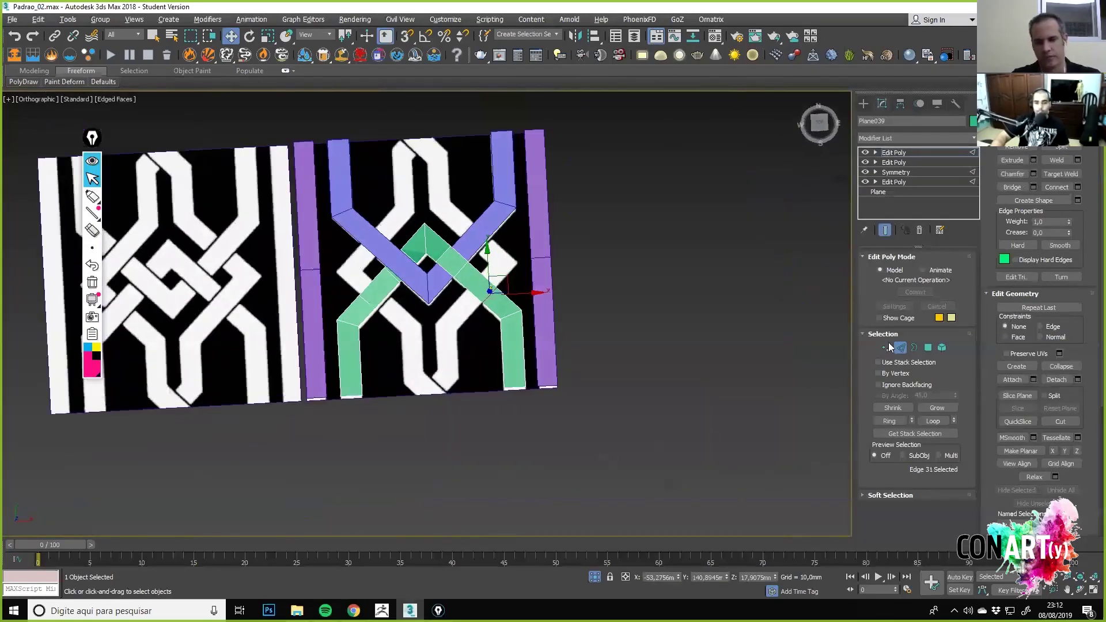
pyautogui.click(898, 348)
pyautogui.moveTo(524, 261); pyautogui.dragTo(552, 288, button='middle')
pyautogui.click(822, 129)
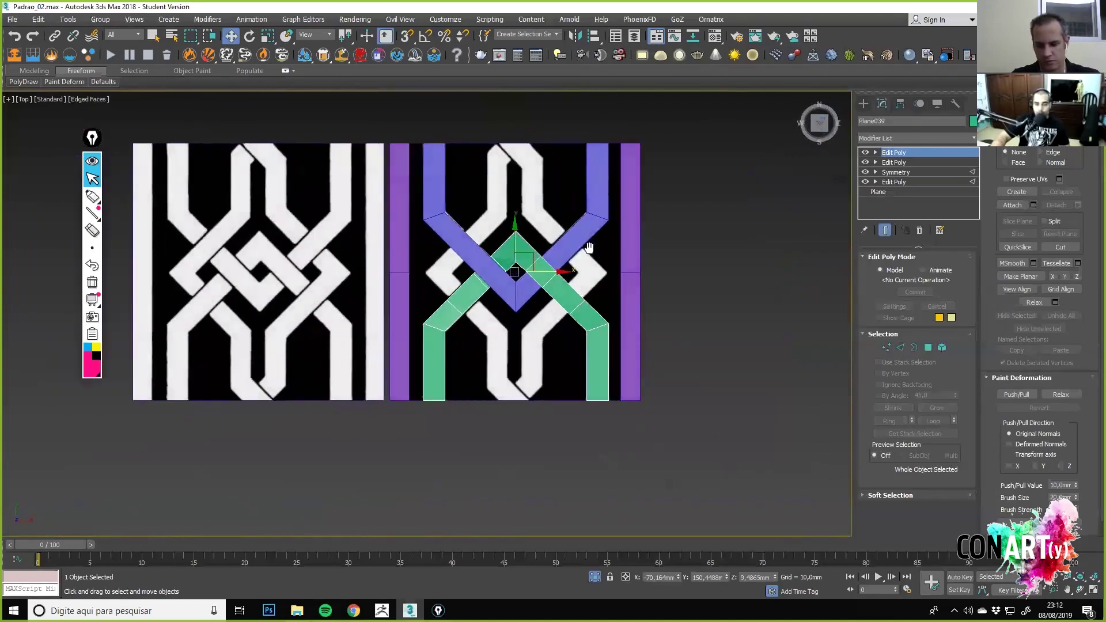
# Delete the blue V-shaped strip.
pyautogui.moveTo(589, 247); pyautogui.dragTo(612, 277, button='middle')
pyautogui.scroll(2, 596, 272)
pyautogui.click(611, 255)
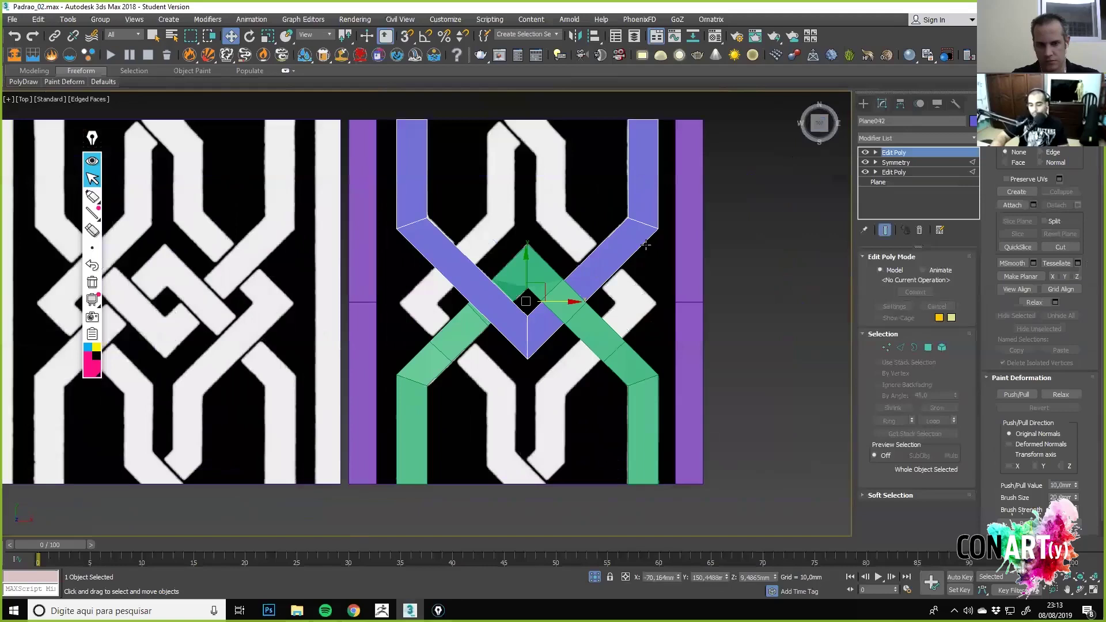
pyautogui.press('Delete')
# Mirror the green strip along Y as a copy and recolor the copy teal.
pyautogui.click(542, 277)
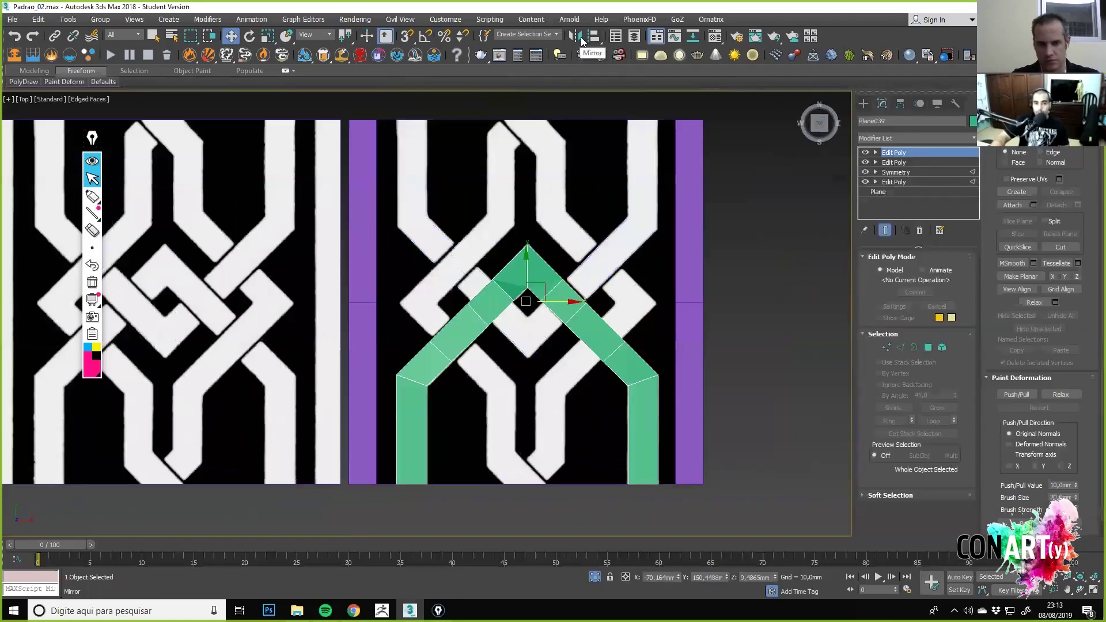
pyautogui.click(579, 38)
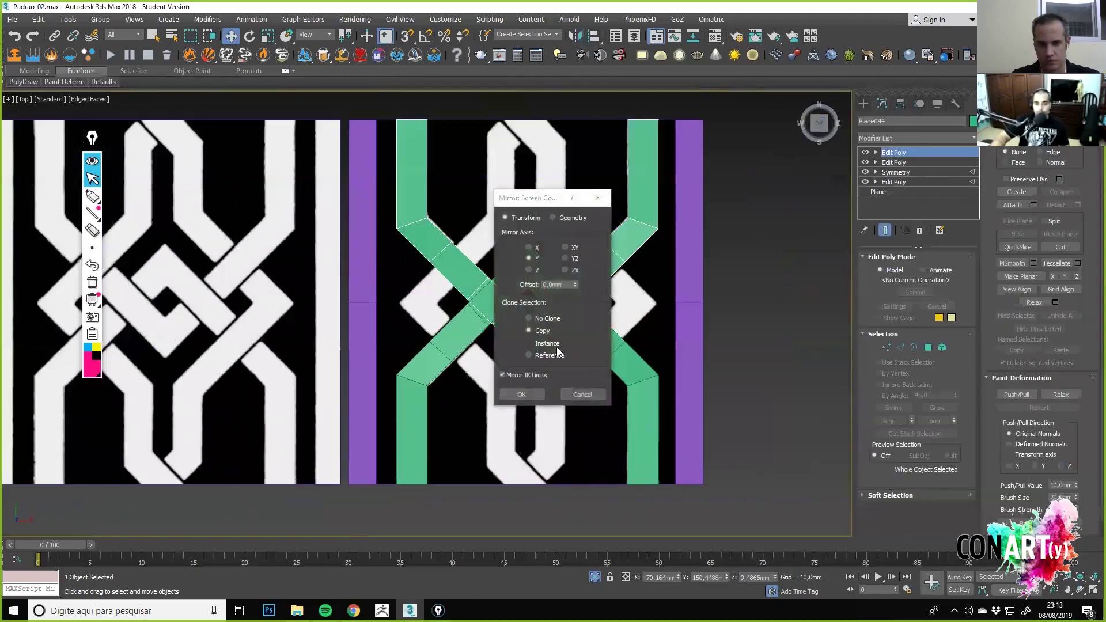
pyautogui.click(529, 398)
pyautogui.keyDown('alt'); pyautogui.moveTo(553, 380); pyautogui.dragTo(545, 286, button='middle'); pyautogui.keyUp('alt')
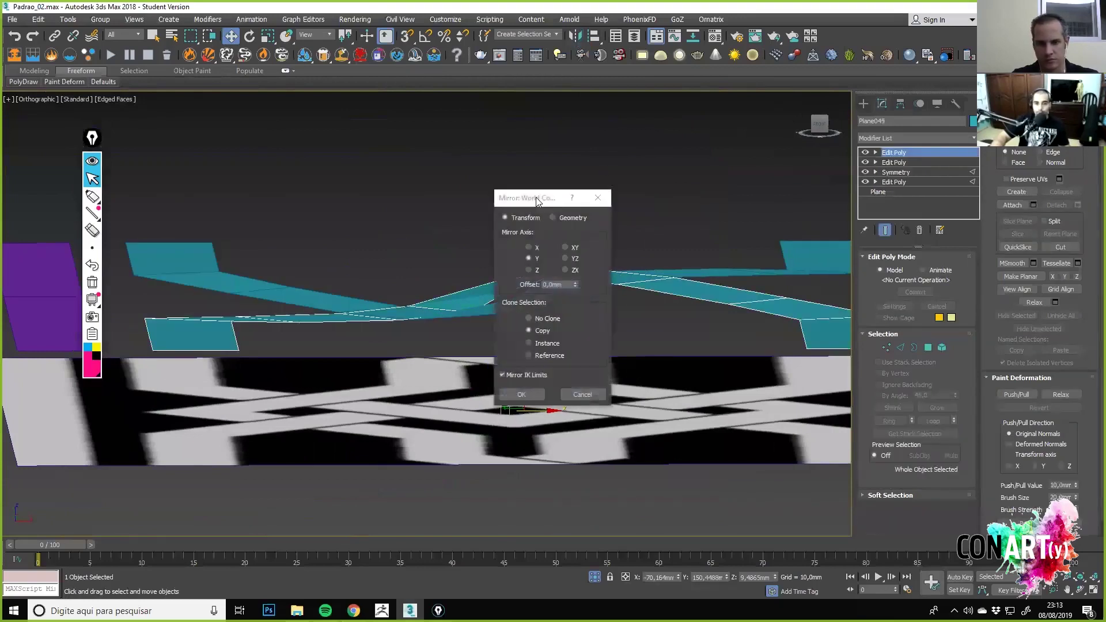
# Mirror the teal strip along X with No Clone and check the weave against the green strip from the top.
pyautogui.click(655, 211)
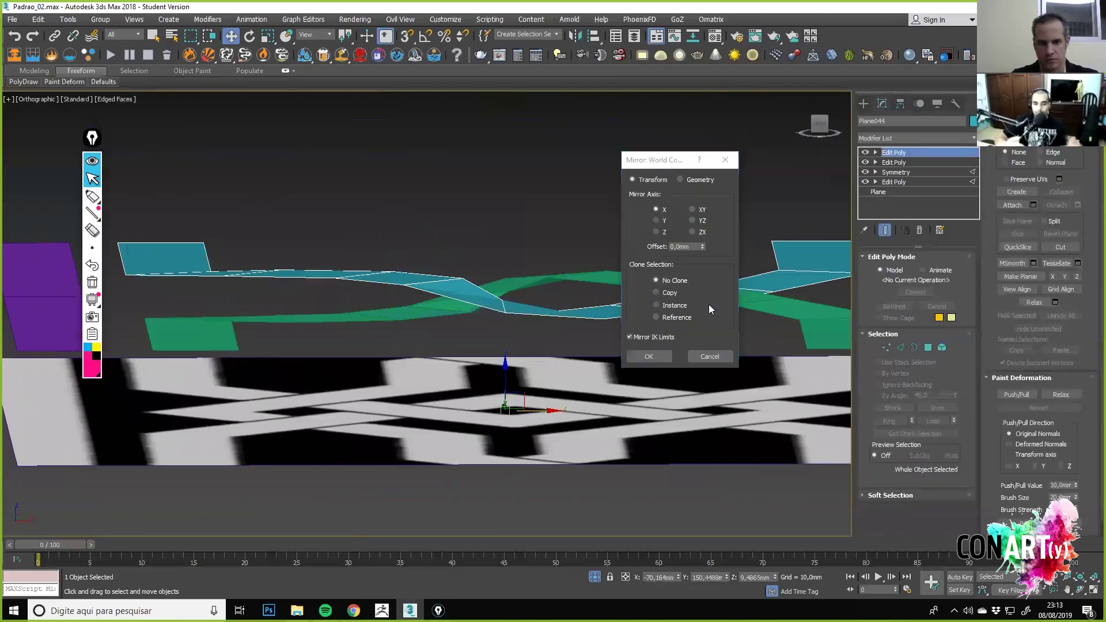
pyautogui.click(650, 354)
pyautogui.keyDown('alt'); pyautogui.moveTo(596, 250); pyautogui.dragTo(827, 130, button='middle'); pyautogui.keyUp('alt')
pyautogui.moveTo(827, 130); pyautogui.dragTo(820, 121)
pyautogui.keyDown('alt'); pyautogui.moveTo(577, 344); pyautogui.dragTo(639, 348, button='middle'); pyautogui.keyUp('alt')
pyautogui.scroll(-5, 610, 348)
pyautogui.press('t')
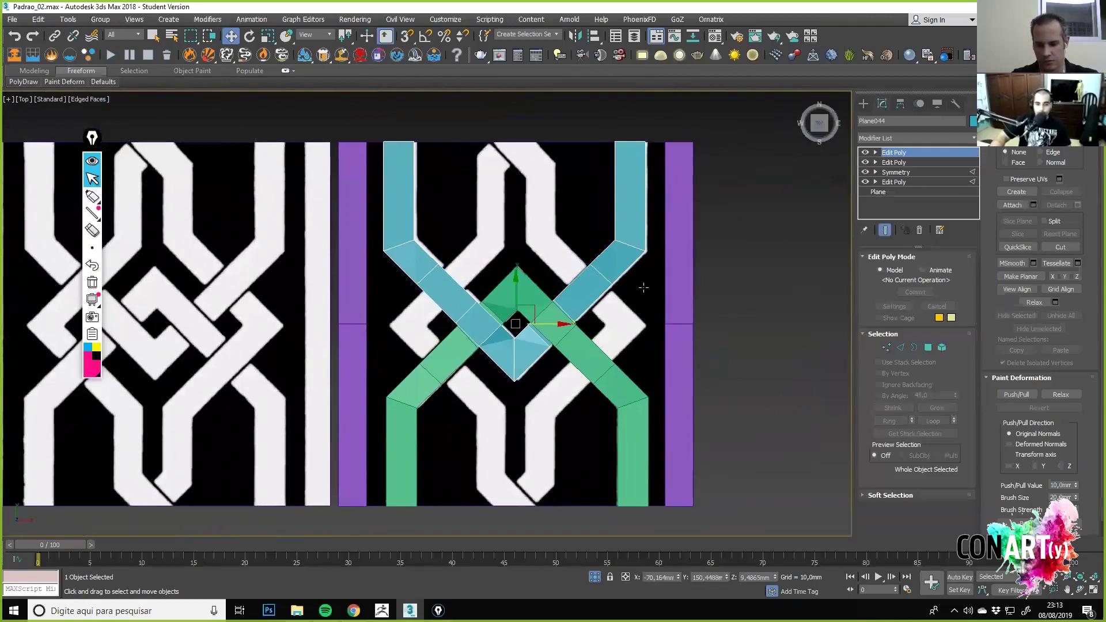
# Shift the teal strip slightly with vertex snapping to line it up with the green strip.
pyautogui.scroll(2, 526, 331)
pyautogui.press('s')
pyautogui.moveTo(535, 322); pyautogui.dragTo(518, 296)
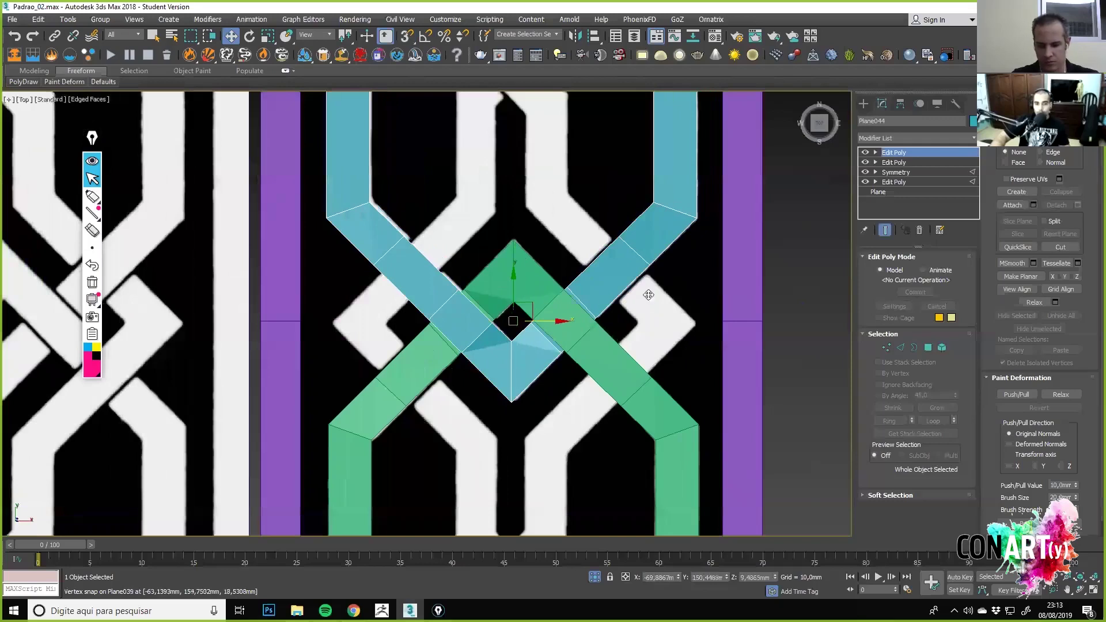
pyautogui.scroll(-2, 611, 349)
pyautogui.moveTo(644, 312); pyautogui.dragTo(644, 225, button='middle')
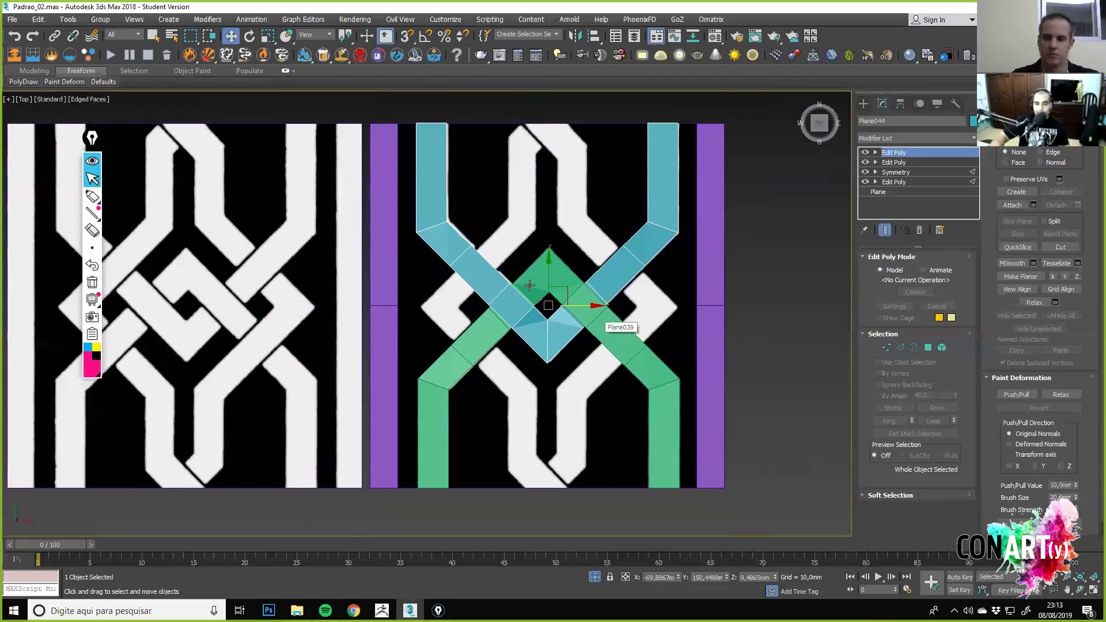
# Try raising the green strip's outer end edge in Z from an angled view, and undo the move.
pyautogui.scroll(-2, 632, 283)
pyautogui.keyDown('alt'); pyautogui.moveTo(625, 386); pyautogui.dragTo(515, 381, button='middle'); pyautogui.keyUp('alt')
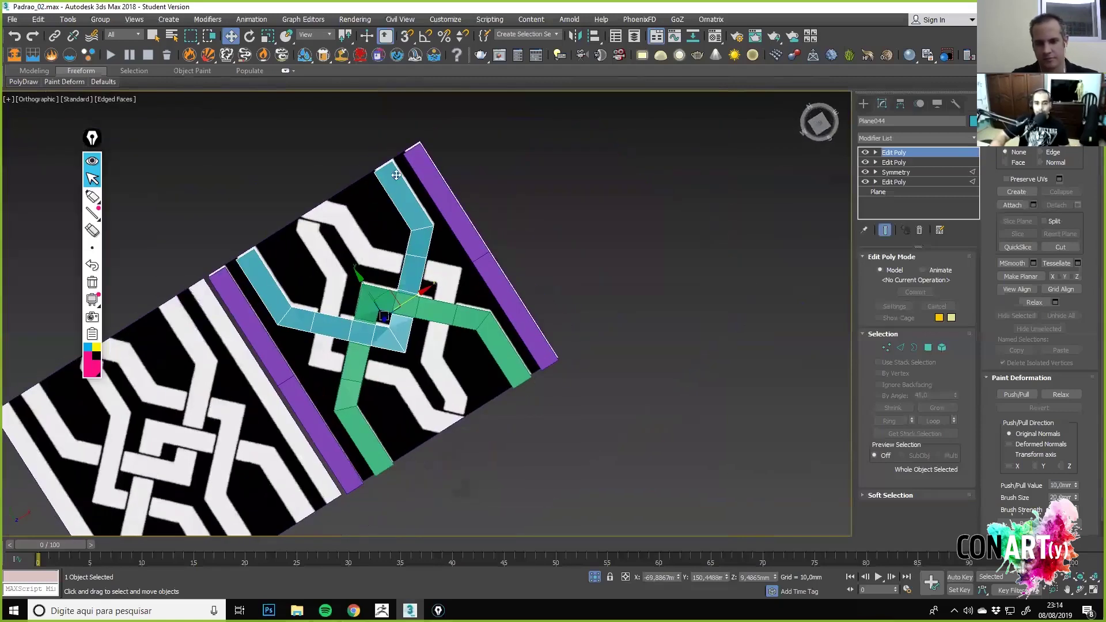
pyautogui.keyDown('alt'); pyautogui.moveTo(495, 314); pyautogui.dragTo(521, 333, button='middle'); pyautogui.keyUp('alt')
pyautogui.scroll(3, 538, 344)
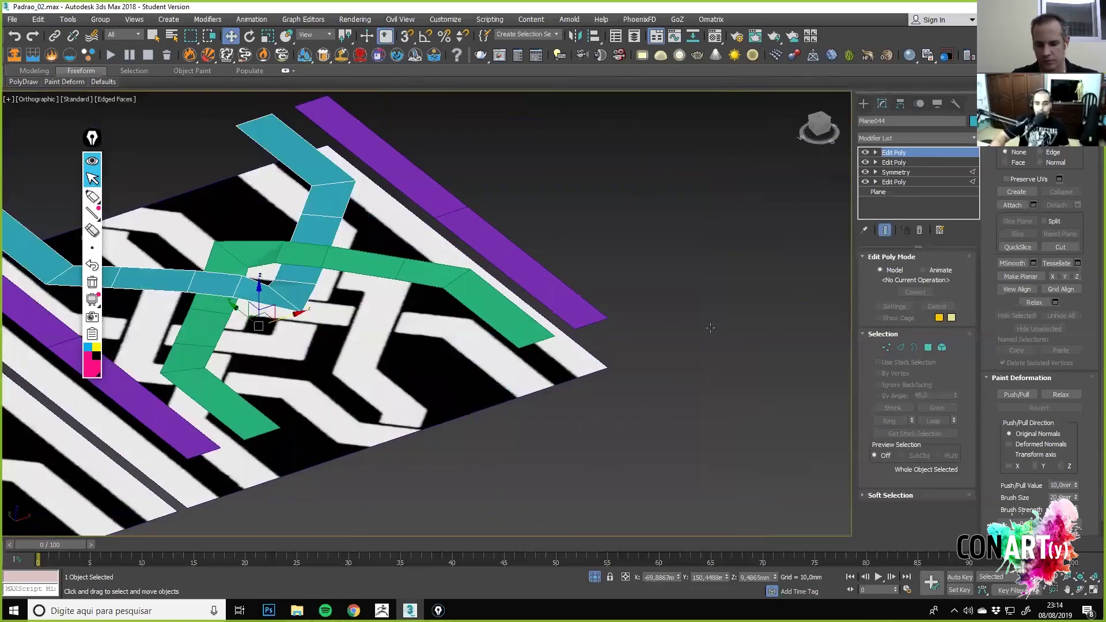
pyautogui.click(523, 334)
pyautogui.press('2')
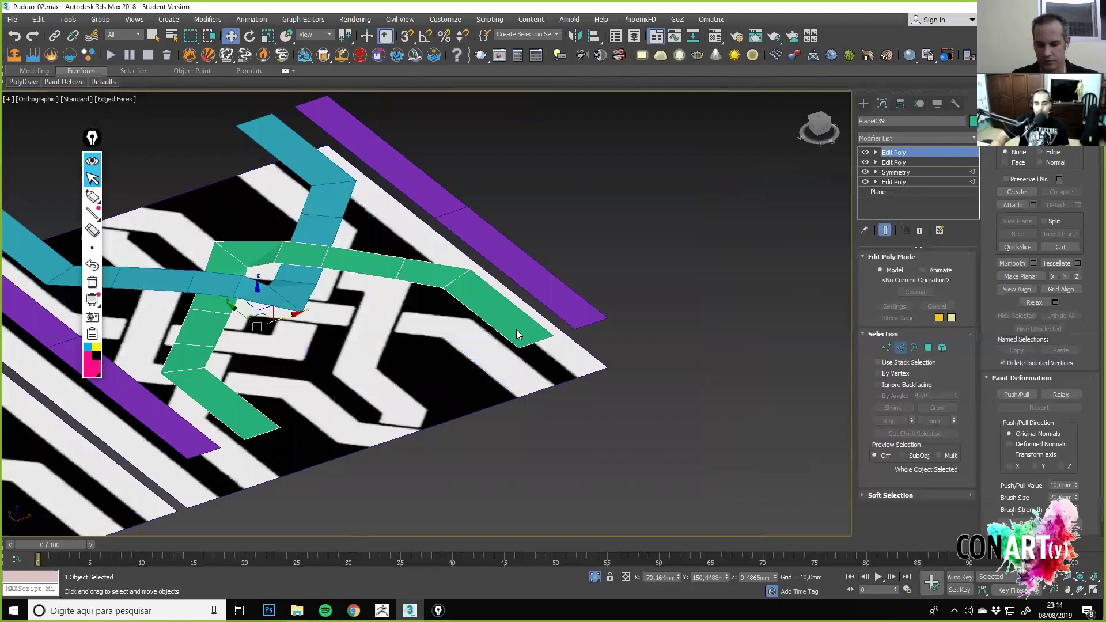
pyautogui.click(537, 343)
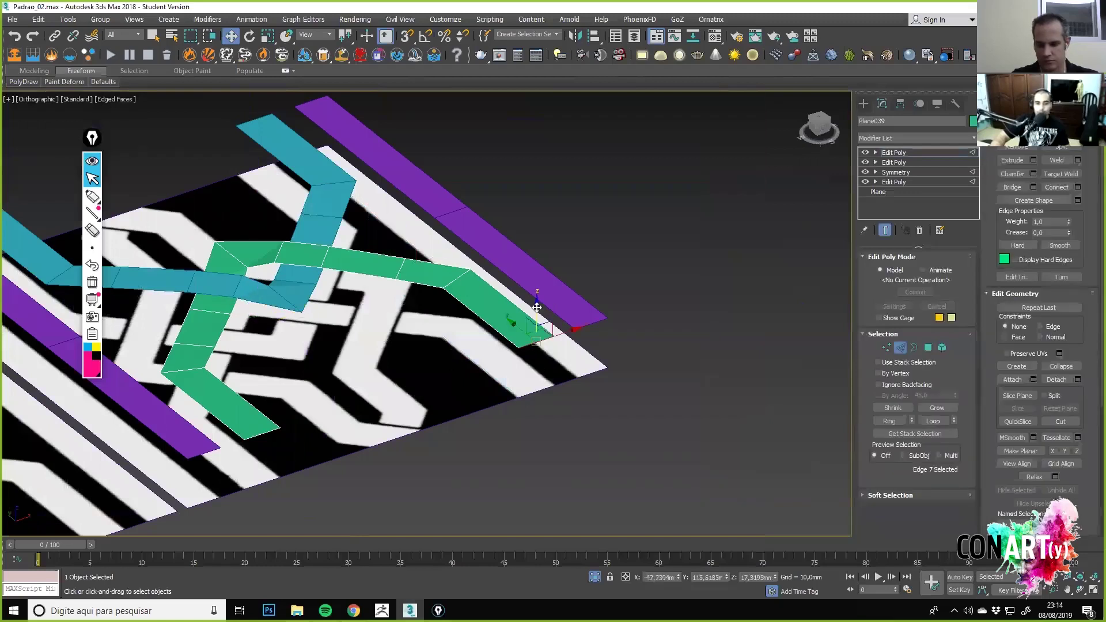
pyautogui.moveTo(537, 308); pyautogui.dragTo(544, 209)
pyautogui.click(255, 120)
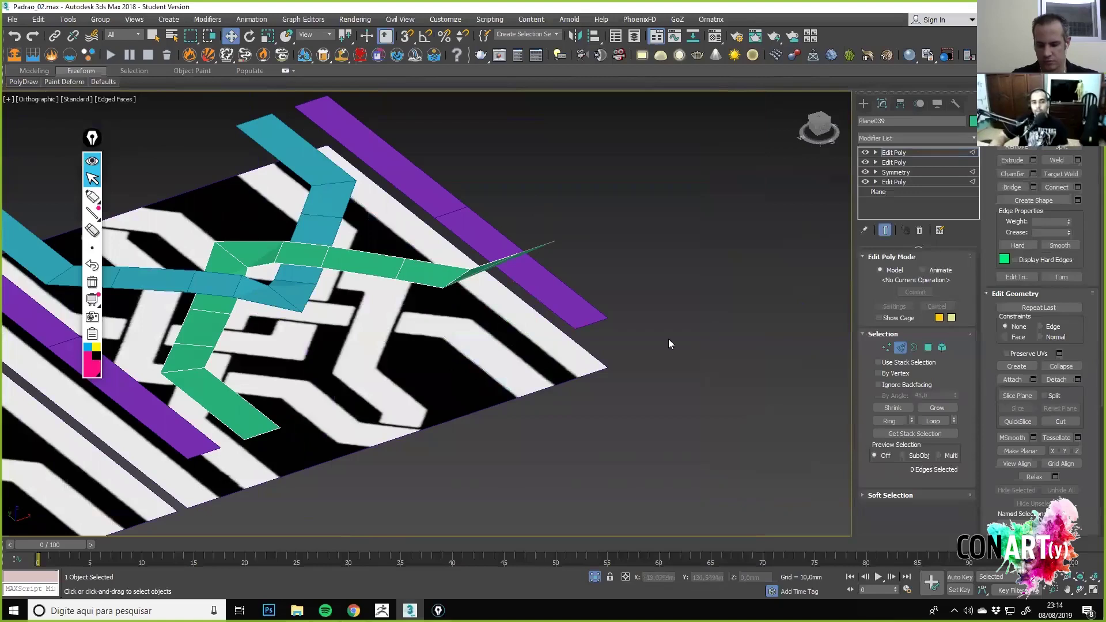
pyautogui.moveTo(543, 279); pyautogui.dragTo(563, 285, button='middle')
pyautogui.hotkey('ctrl', 'z')
pyautogui.hotkey('ctrl', 'z')
# Select the green, teal and purple strips together and view their weave at an angle.
pyautogui.moveTo(535, 326); pyautogui.dragTo(496, 361, button='middle')
pyautogui.press('2')
pyautogui.keyDown('alt'); pyautogui.moveTo(491, 299); pyautogui.dragTo(505, 318, button='middle'); pyautogui.keyUp('alt')
pyautogui.keyDown('ctrl'); pyautogui.click(515, 221); pyautogui.keyUp('ctrl')
pyautogui.keyDown('ctrl'); pyautogui.click(584, 224); pyautogui.keyUp('ctrl')
pyautogui.keyDown('ctrl'); pyautogui.click(365, 290); pyautogui.keyUp('ctrl')
pyautogui.keyDown('alt'); pyautogui.moveTo(481, 377); pyautogui.dragTo(397, 236, button='middle'); pyautogui.keyUp('alt')
pyautogui.scroll(4, 389, 233)
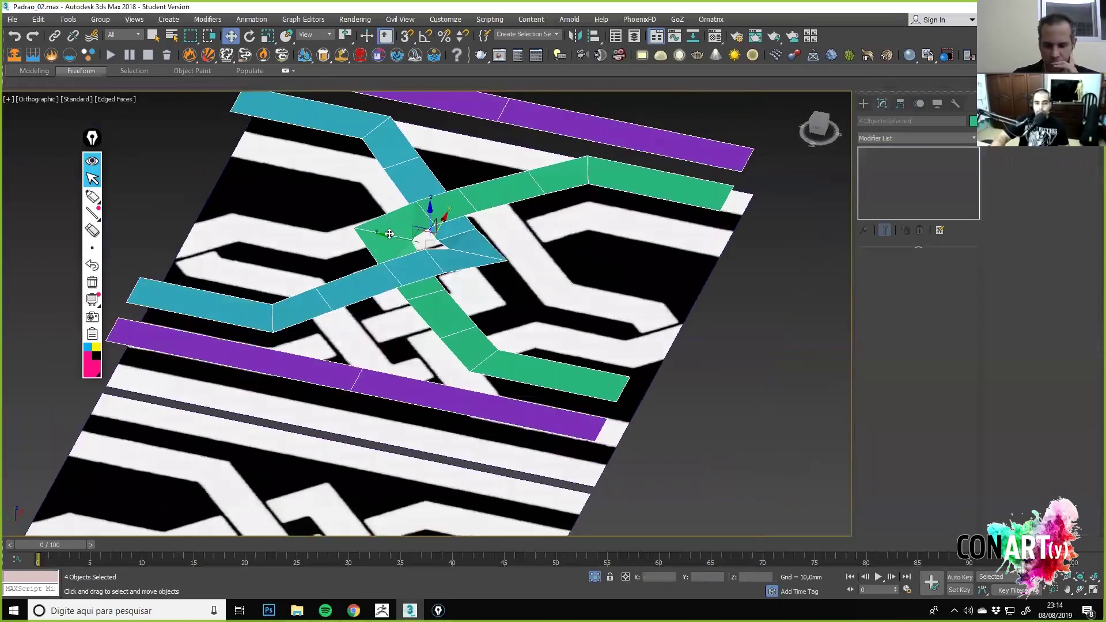
pyautogui.moveTo(460, 254)
pyautogui.keyDown('shift'); pyautogui.mouseDown()
pyautogui.moveTo(741, 326)
pyautogui.moveTo(794, 314)
pyautogui.moveTo(894, 389)
pyautogui.moveTo(882, 381)
pyautogui.mouseUp(); pyautogui.keyUp('shift')
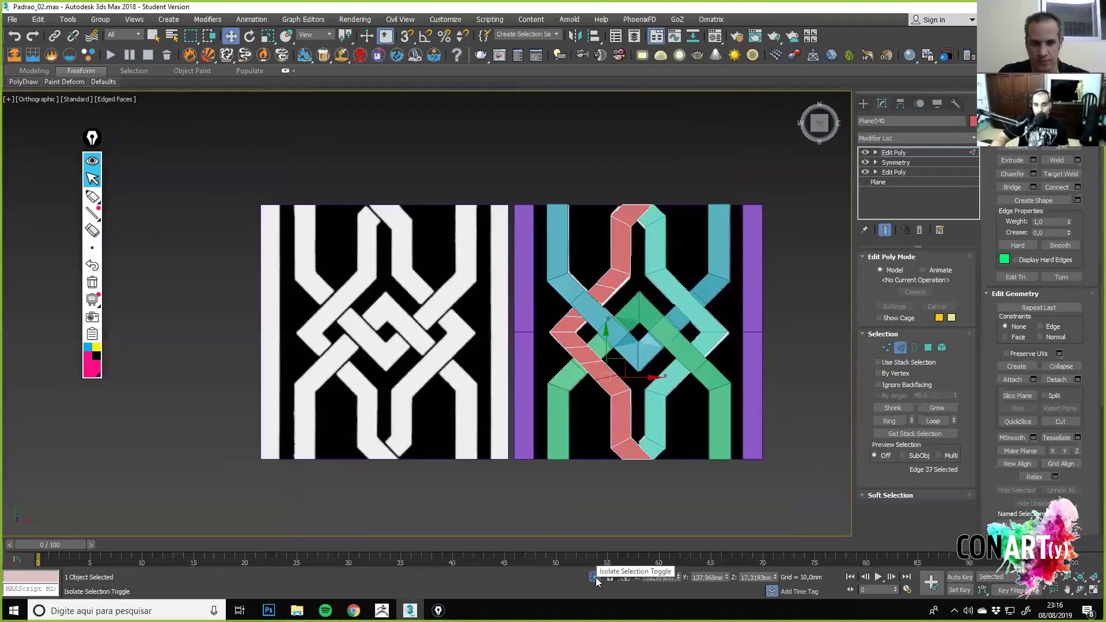
# End the object isolation, hide the edged-face display and leave edge editing on the red strip.
pyautogui.click(596, 577)
pyautogui.moveTo(475, 382)
pyautogui.mouseDown(button='middle')
pyautogui.moveTo(561, 415)
pyautogui.moveTo(540, 392)
pyautogui.mouseUp(button='middle')
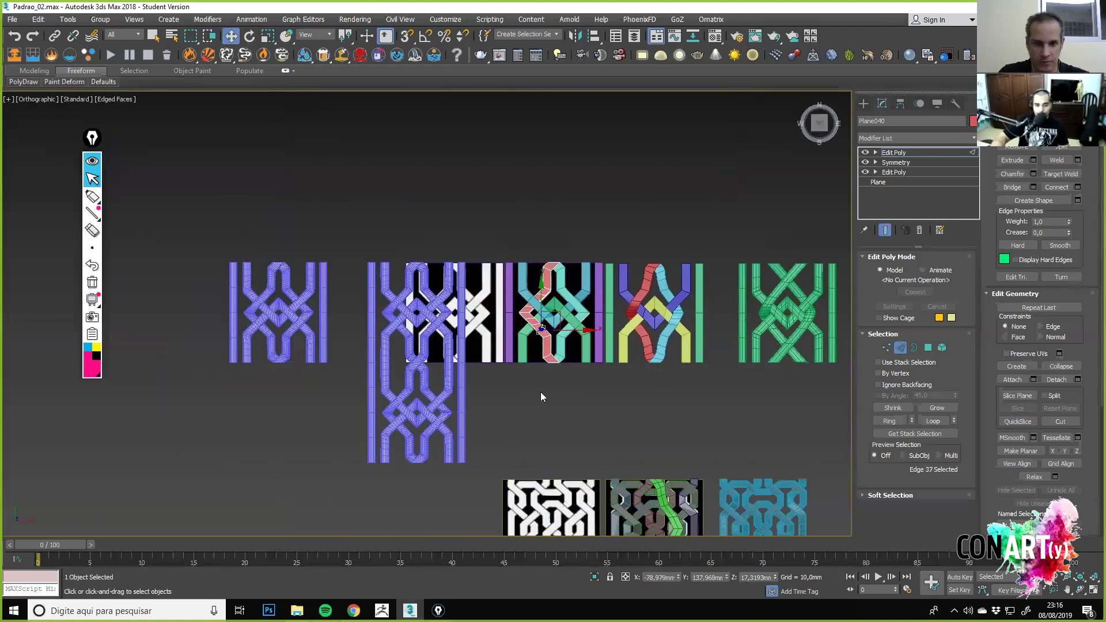
pyautogui.click(348, 248)
pyautogui.press('F4')
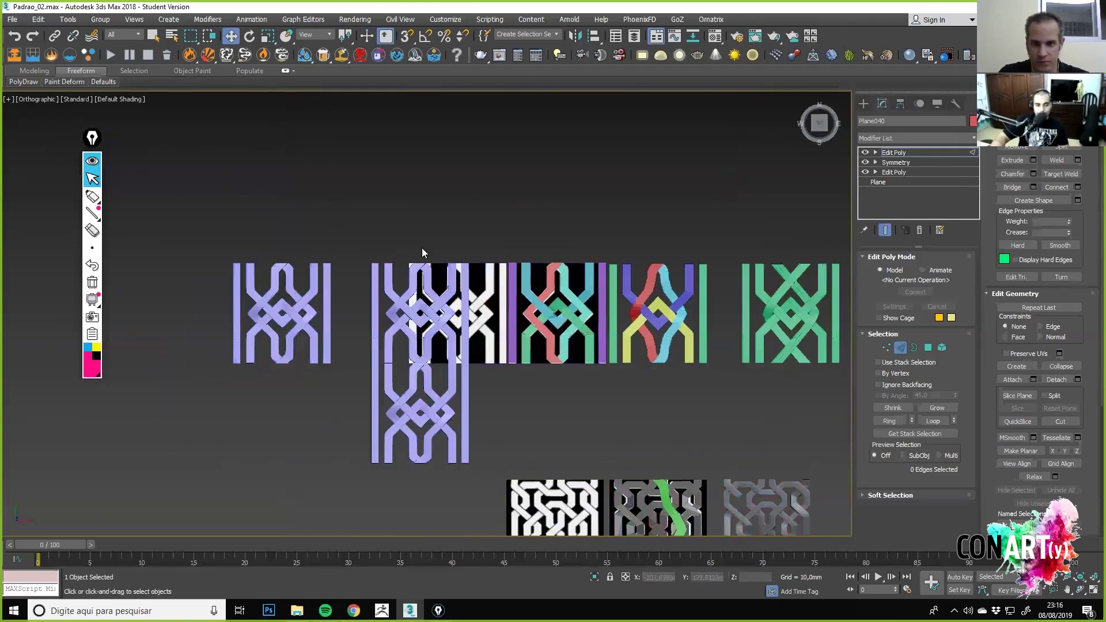
pyautogui.moveTo(533, 282); pyautogui.dragTo(568, 262, button='middle')
pyautogui.click(900, 348)
# Examine the finished smoothed pattern copies beside the coloured strip version and the reference image.
pyautogui.scroll(5, 586, 306)
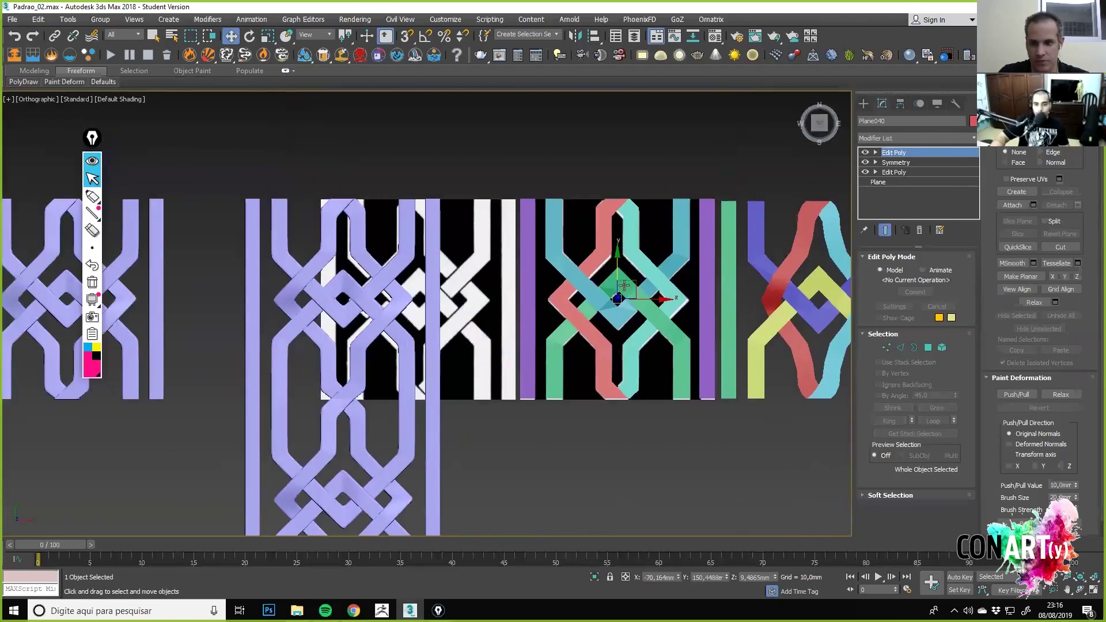
pyautogui.moveTo(604, 341); pyautogui.dragTo(648, 358, button='middle')
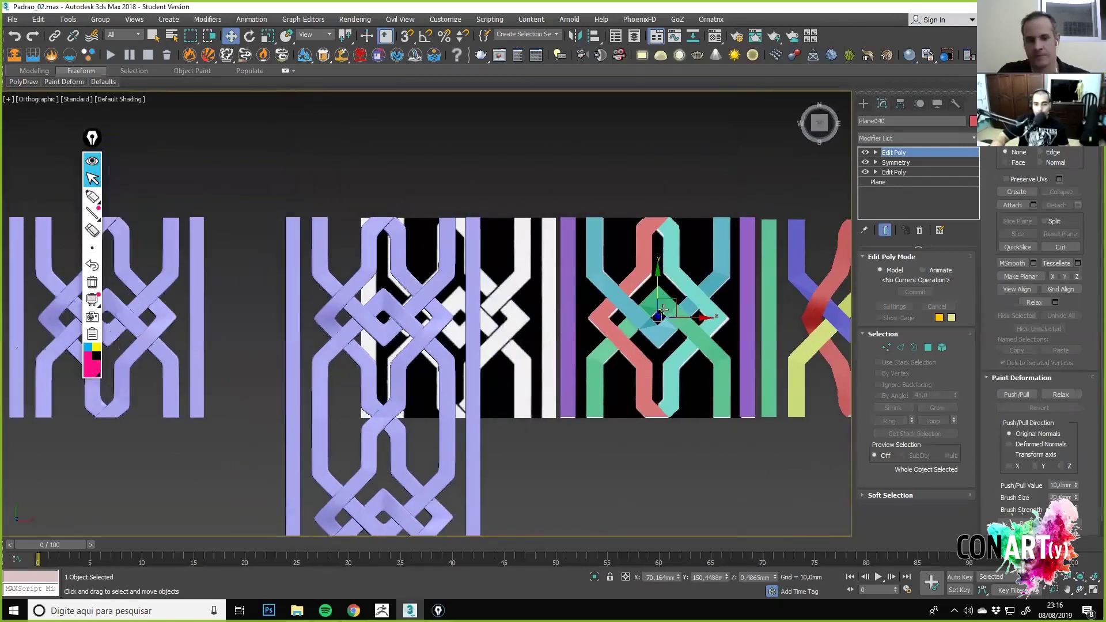
pyautogui.moveTo(496, 357); pyautogui.dragTo(566, 355, button='middle')
pyautogui.moveTo(679, 432); pyautogui.dragTo(578, 407, button='middle')
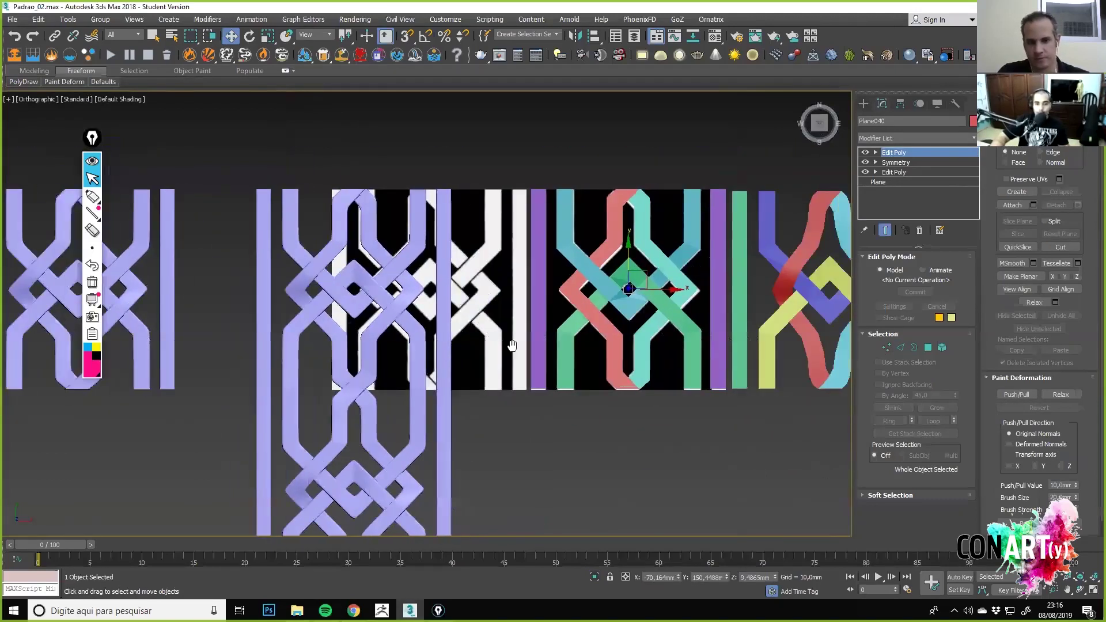
pyautogui.moveTo(512, 346); pyautogui.dragTo(605, 290, button='middle')
pyautogui.moveTo(618, 370); pyautogui.dragTo(563, 371, button='middle')
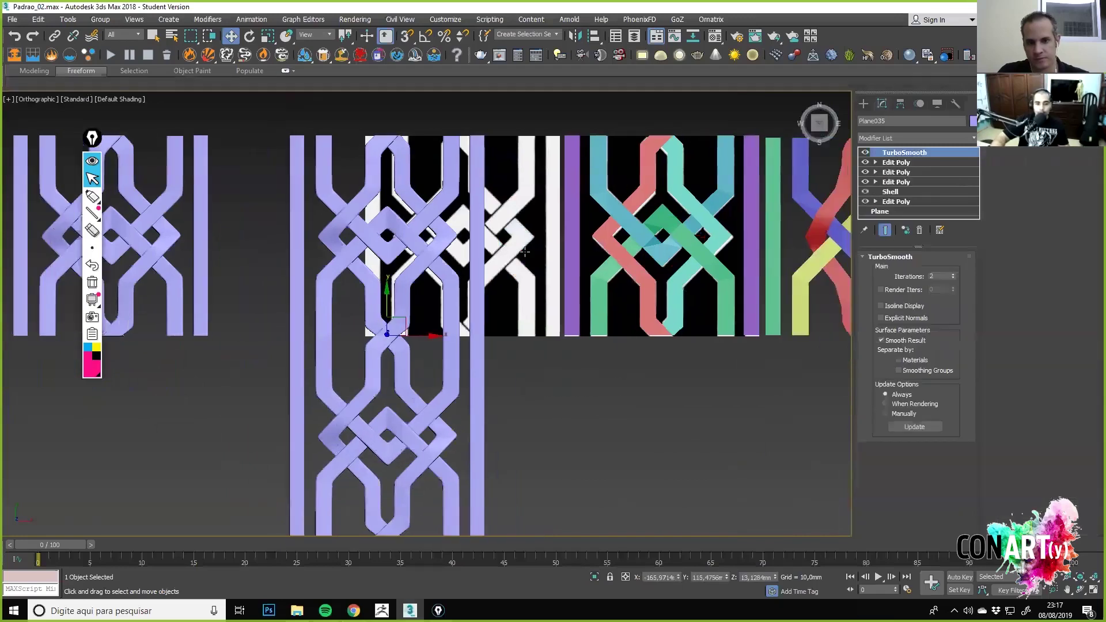
pyautogui.click(525, 251)
pyautogui.scroll(-2, 542, 295)
pyautogui.moveTo(542, 294); pyautogui.dragTo(539, 348, button='middle')
pyautogui.moveTo(496, 291); pyautogui.dragTo(637, 152)
pyautogui.moveTo(446, 449); pyautogui.dragTo(478, 367, button='middle')
pyautogui.hotkey('shift', 'z')
# Select the single smoothed pattern tile, examine its weave from an angle and return to a straight-on view.
pyautogui.click(459, 277)
pyautogui.click(277, 397)
pyautogui.keyDown('alt'); pyautogui.moveTo(277, 416); pyautogui.dragTo(325, 391, button='middle'); pyautogui.keyUp('alt')
pyautogui.scroll(4, 325, 391)
pyautogui.moveTo(405, 412); pyautogui.dragTo(550, 415, button='middle')
pyautogui.keyDown('alt'); pyautogui.moveTo(398, 410); pyautogui.dragTo(395, 496, button='middle'); pyautogui.keyUp('alt')
pyautogui.scroll(4, 419, 395)
pyautogui.scroll(-4, 356, 420)
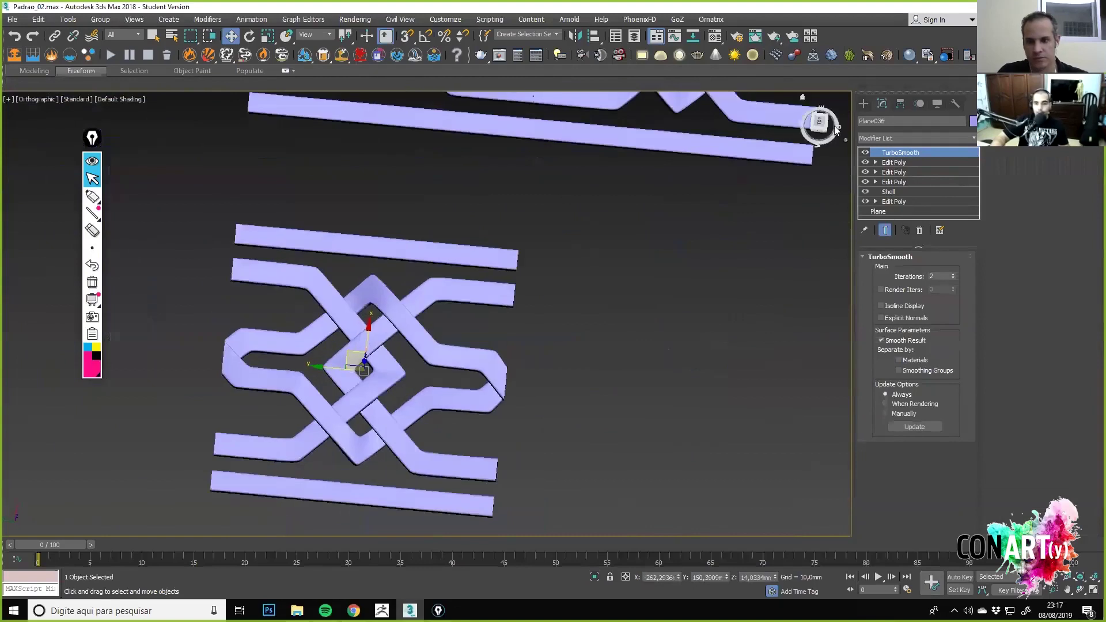
pyautogui.click(821, 122)
pyautogui.moveTo(520, 255); pyautogui.dragTo(495, 256, button='middle')
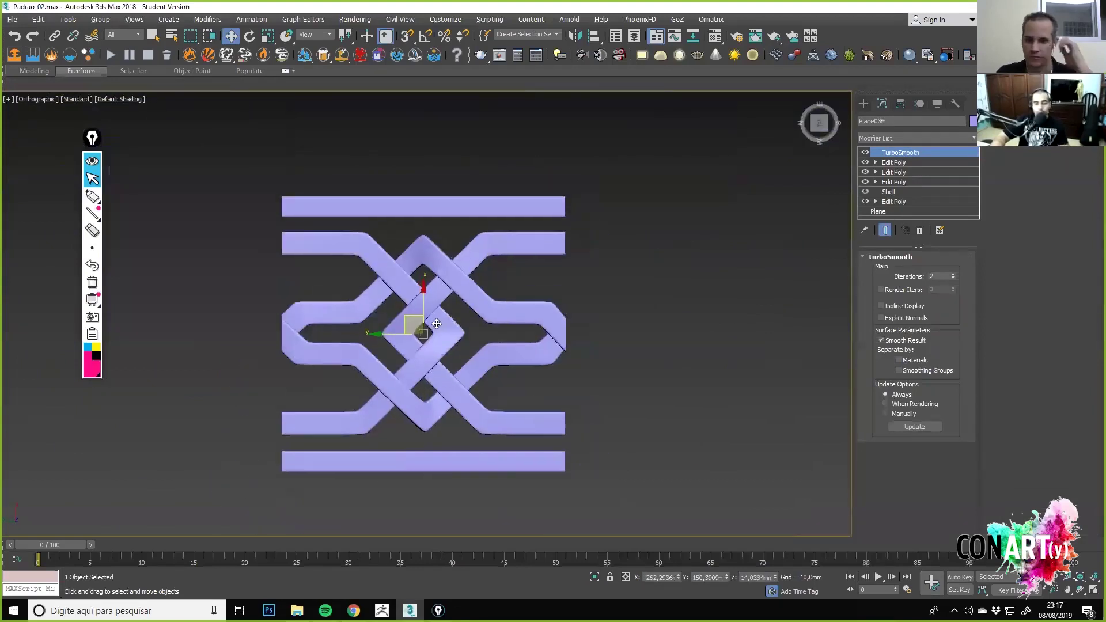
# Show edged faces and try attaching the yellow, red, light-blue and dark-blue strips to the green side strips.
pyautogui.scroll(-2, 473, 209)
pyautogui.scroll(-2, 474, 209)
pyautogui.moveTo(473, 209); pyautogui.dragTo(404, 307, button='middle')
pyautogui.moveTo(666, 129); pyautogui.dragTo(649, 314, button='middle')
pyautogui.moveTo(332, 195); pyautogui.dragTo(468, 336, button='middle')
pyautogui.scroll(2, 403, 285)
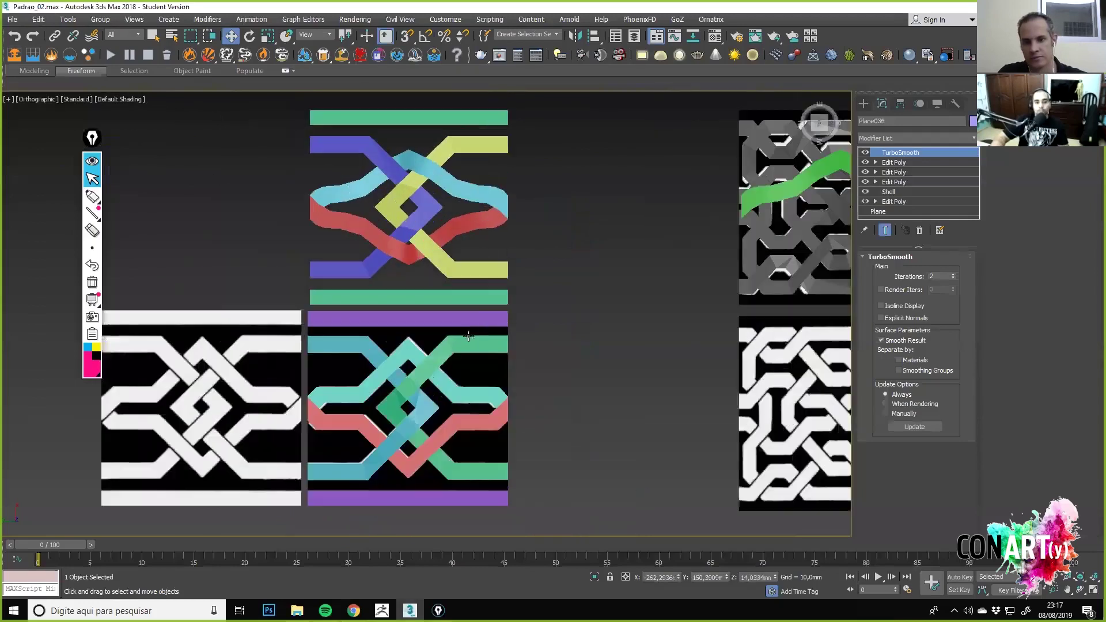
pyautogui.click(466, 295)
pyautogui.press('F4')
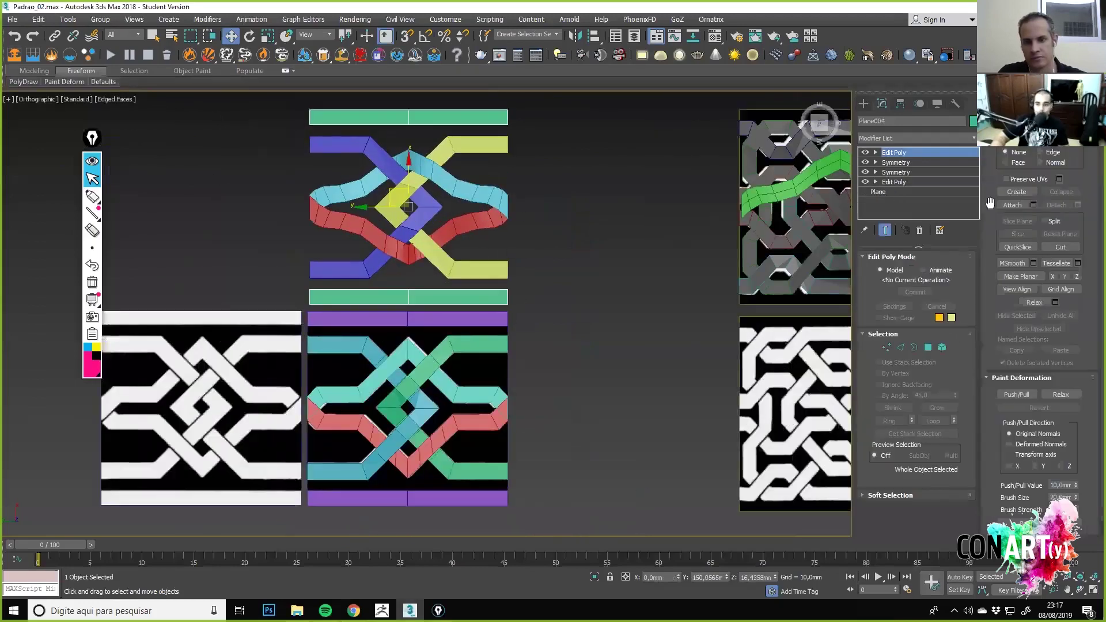
pyautogui.click(1012, 206)
pyautogui.click(464, 269)
pyautogui.click(455, 227)
pyautogui.click(382, 168)
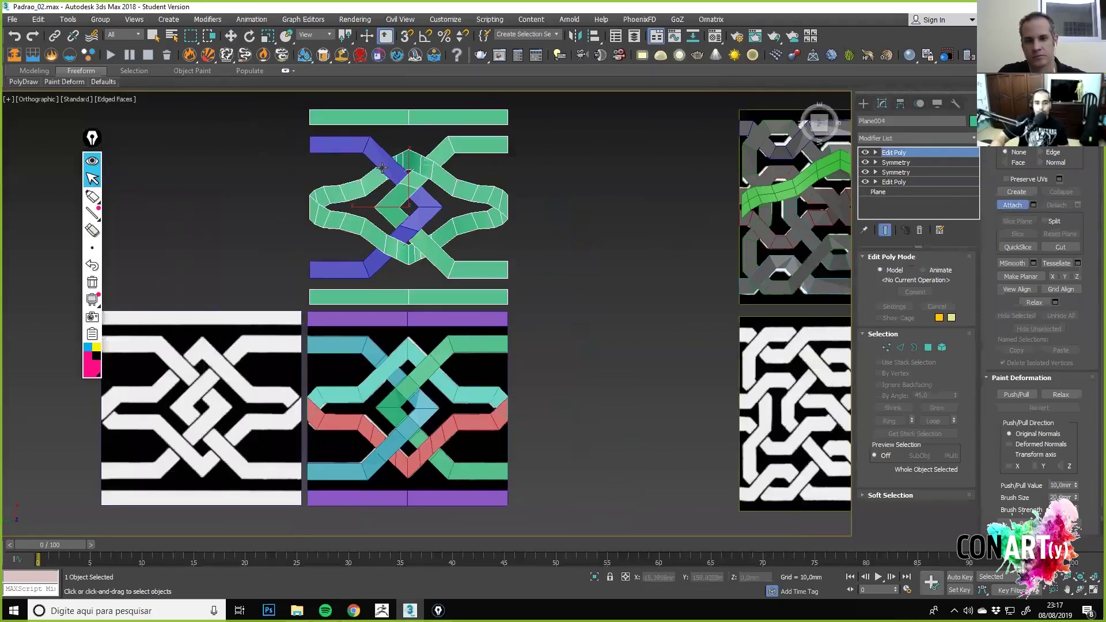
pyautogui.click(381, 167)
# Undo the strip attachments and return to the smoothed tile's selection.
pyautogui.hotkey('ctrl', 'z')
pyautogui.hotkey('ctrl', 'z')
pyautogui.hotkey('ctrl', 'z')
pyautogui.hotkey('ctrl', 'z')
pyautogui.hotkey('ctrl', 'z')
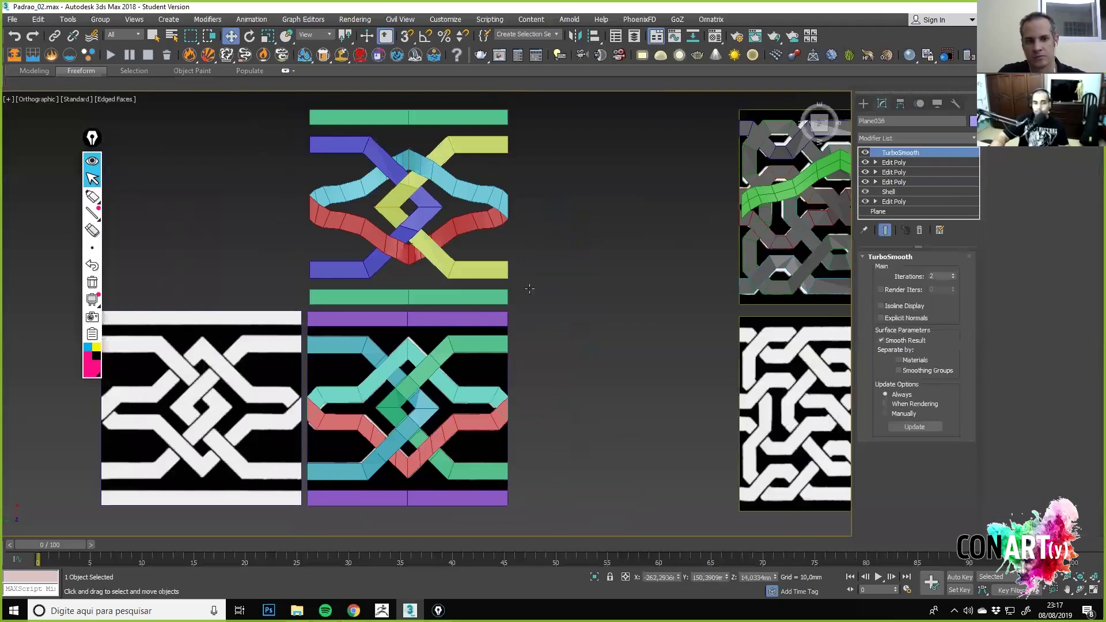
# Move only the smoothed tile's pivot to the middle of its left end using vertex snapping.
pyautogui.press('z')
pyautogui.scroll(2, 725, 324)
pyautogui.moveTo(593, 294); pyautogui.dragTo(694, 291, button='middle')
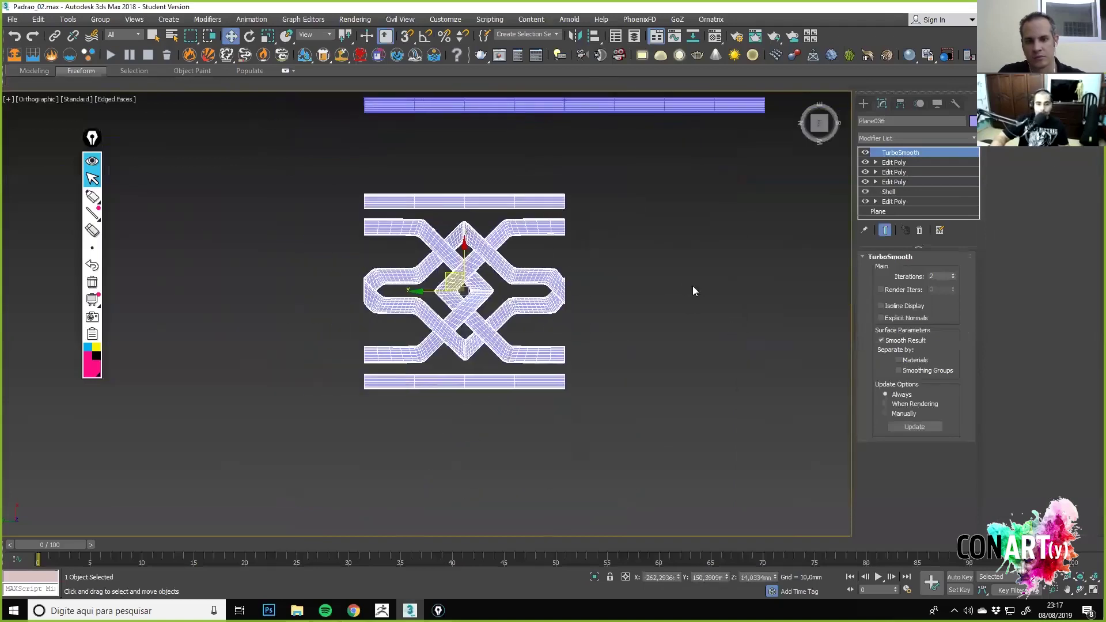
pyautogui.scroll(2, 693, 291)
pyautogui.click(900, 104)
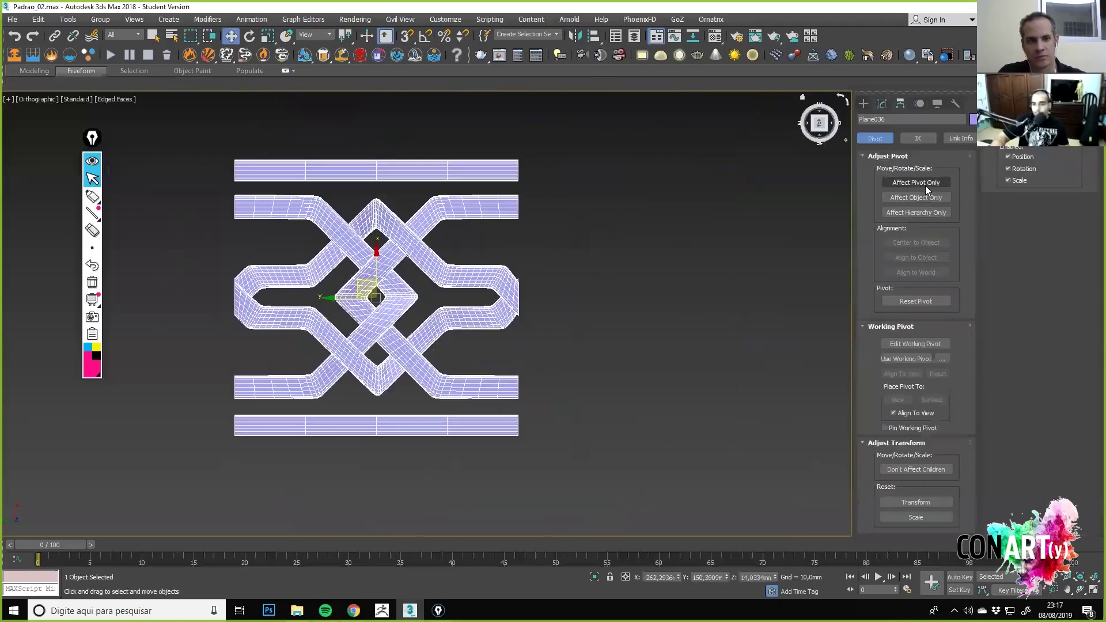
pyautogui.click(916, 182)
pyautogui.moveTo(283, 311); pyautogui.dragTo(340, 311, button='middle')
pyautogui.scroll(2, 473, 277)
pyautogui.press('s')
pyautogui.moveTo(474, 282); pyautogui.dragTo(315, 256)
pyautogui.press('Insert')
pyautogui.moveTo(377, 346); pyautogui.dragTo(310, 346, button='middle')
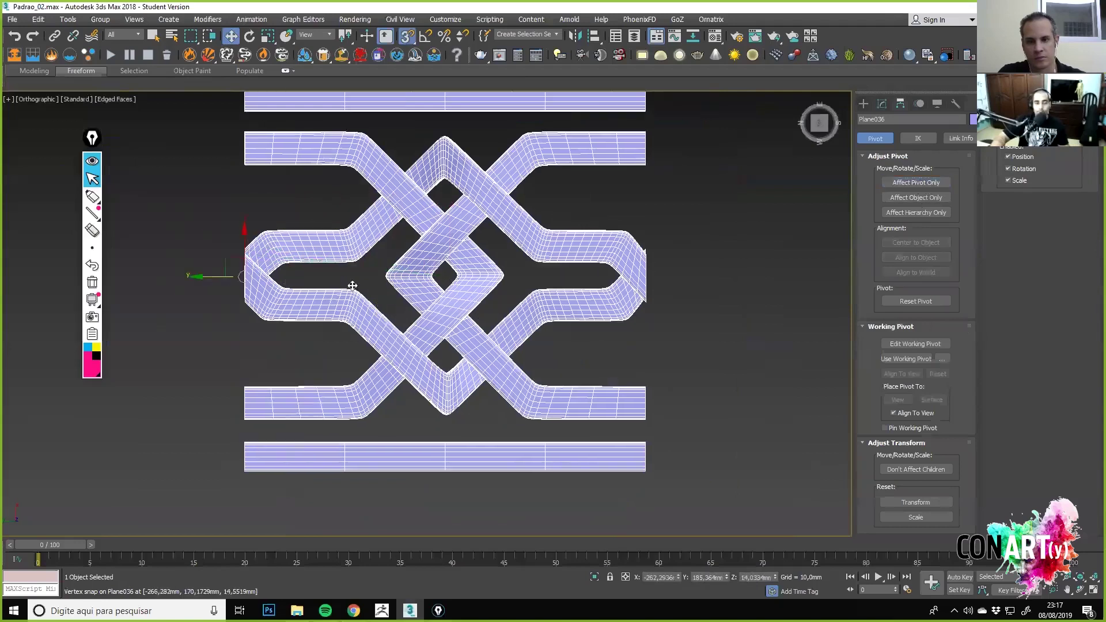
# Clone the tile once along Y as an instance, snapped end to end with the original, and recolor it blue.
pyautogui.scroll(-3, 499, 338)
pyautogui.moveTo(474, 315); pyautogui.dragTo(508, 270, button='middle')
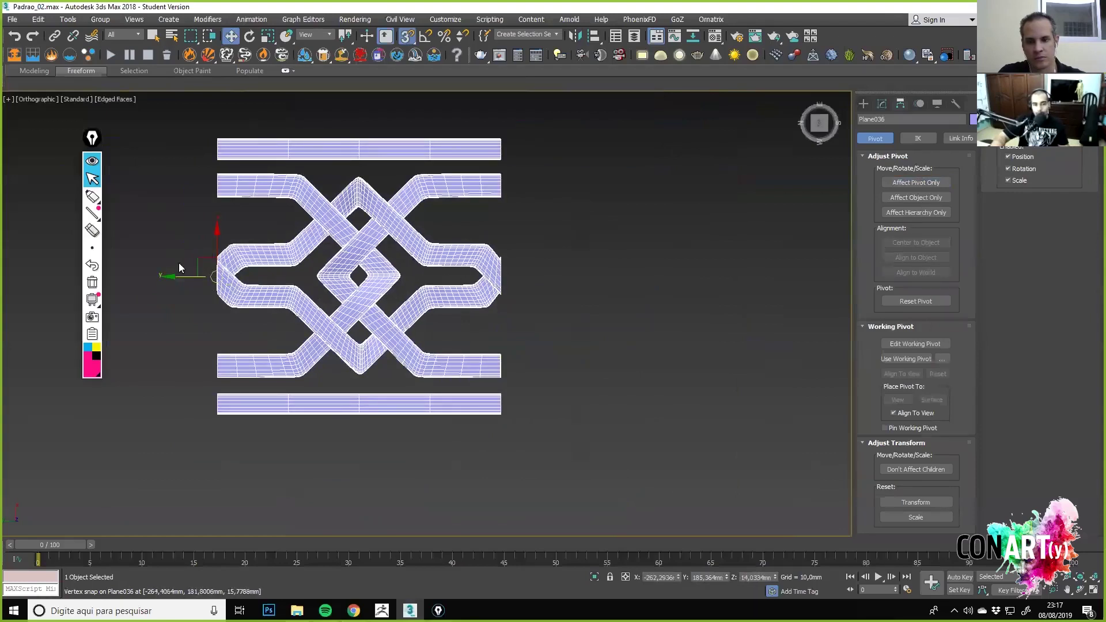
pyautogui.keyDown('shift'); pyautogui.moveTo(183, 273); pyautogui.dragTo(571, 277); pyautogui.keyUp('shift')
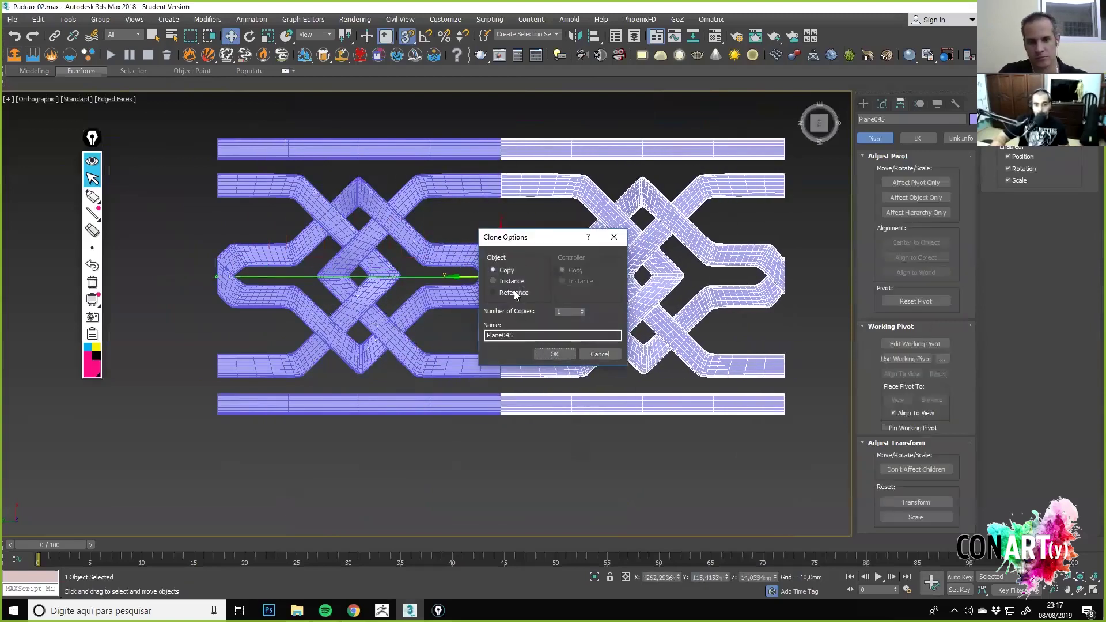
pyautogui.click(564, 356)
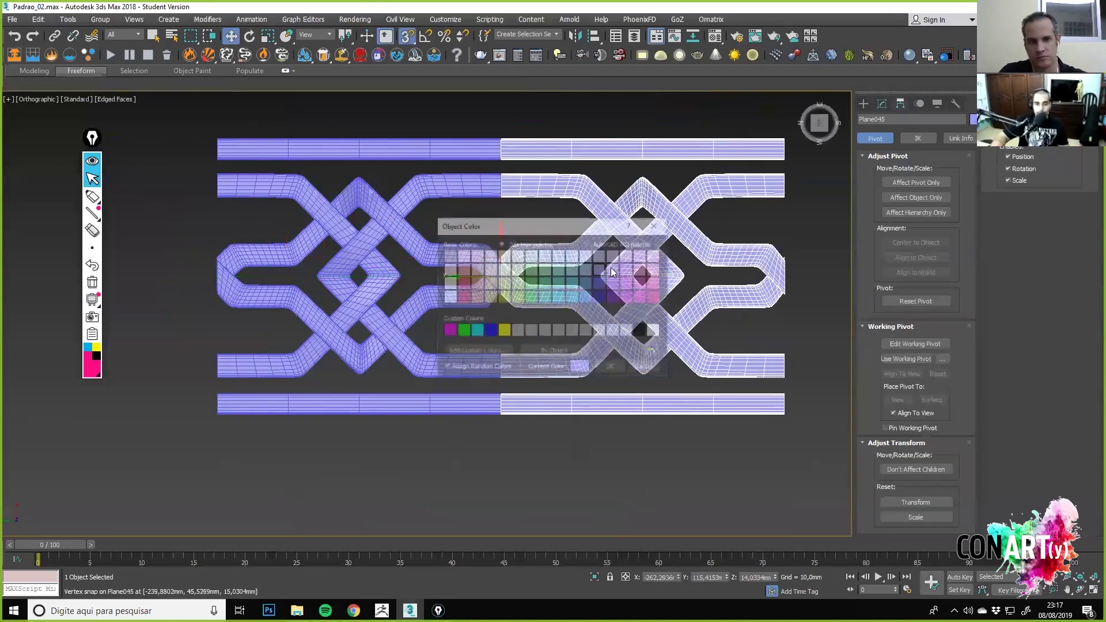
pyautogui.click(611, 370)
# Hide the edged faces and examine the seam between the purple and blue tiles at an angle.
pyautogui.moveTo(618, 356)
pyautogui.keyDown('alt'); pyautogui.mouseDown(button='middle')
pyautogui.moveTo(523, 222)
pyautogui.moveTo(572, 310)
pyautogui.moveTo(531, 283)
pyautogui.moveTo(521, 299)
pyautogui.moveTo(568, 311)
pyautogui.moveTo(561, 236)
pyautogui.moveTo(555, 320)
pyautogui.moveTo(495, 230)
pyautogui.moveTo(505, 262)
pyautogui.moveTo(508, 247)
pyautogui.mouseUp(button='middle'); pyautogui.keyUp('alt')
pyautogui.press('F4')
pyautogui.scroll(12, 527, 299)
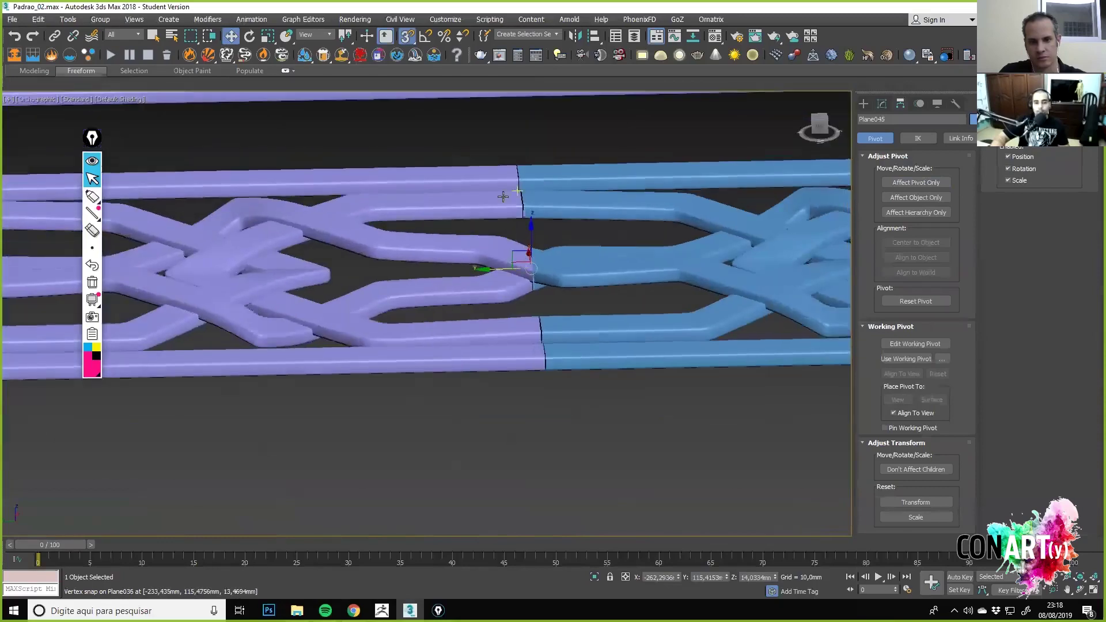
pyautogui.scroll(-4, 507, 202)
pyautogui.scroll(-2, 568, 275)
pyautogui.keyDown('alt'); pyautogui.moveTo(568, 275); pyautogui.dragTo(532, 290, button='middle'); pyautogui.keyUp('alt')
pyautogui.scroll(2, 565, 277)
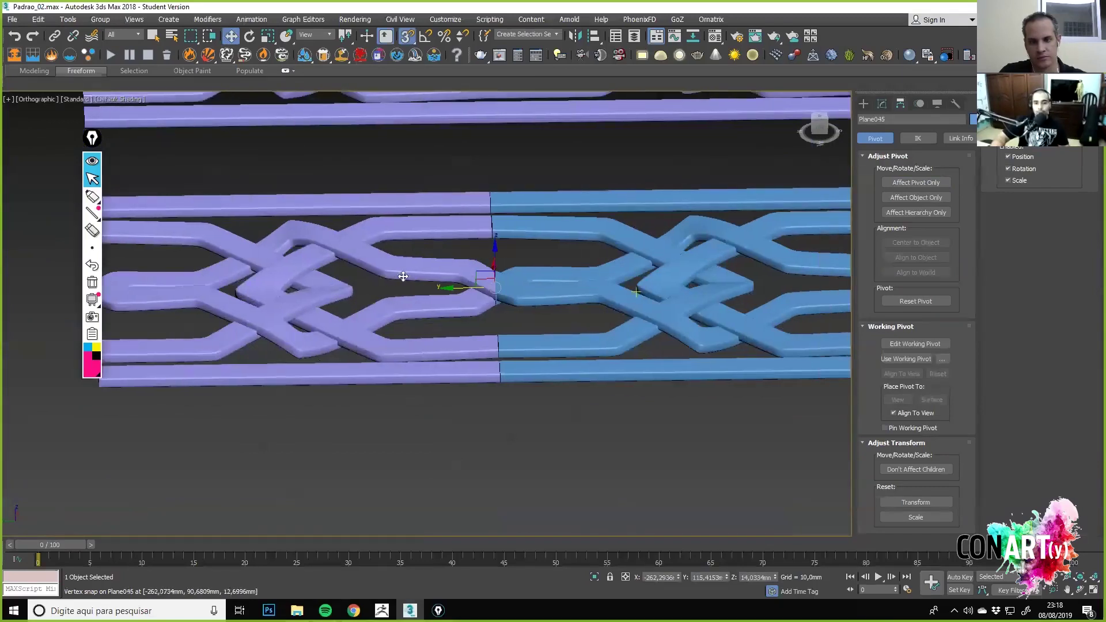
# Turn off TurboSmooth, the three upper Edit Poly modifiers and Shell on the blue tile, and enter edge editing in the lowest Edit Poly.
pyautogui.click(881, 103)
pyautogui.moveTo(866, 153); pyautogui.dragTo(866, 195)
pyautogui.click(865, 201)
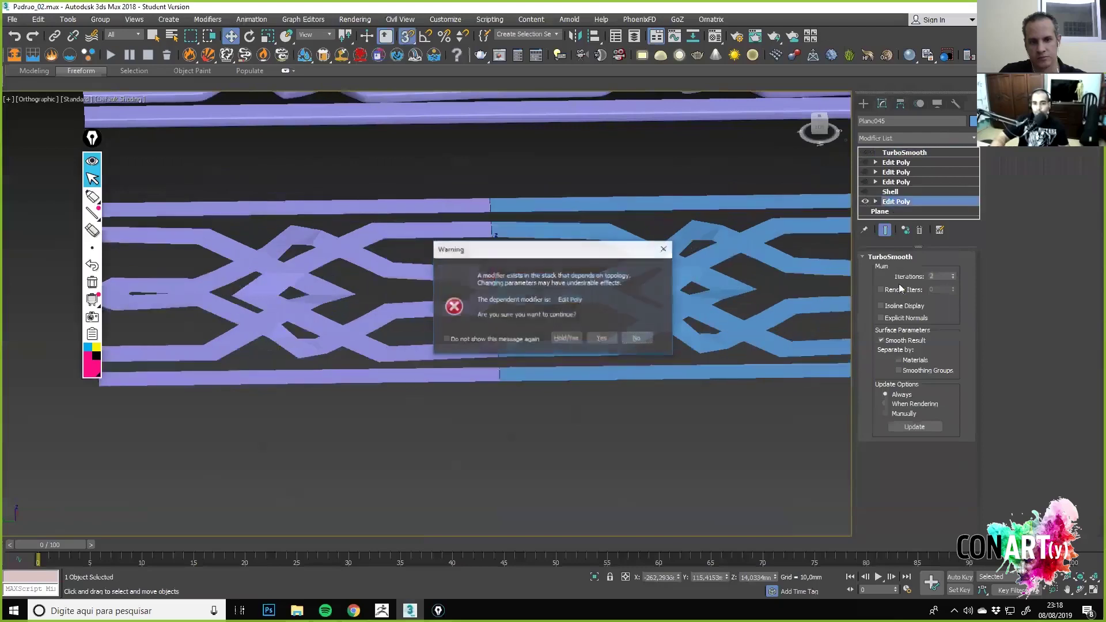
pyautogui.click(594, 335)
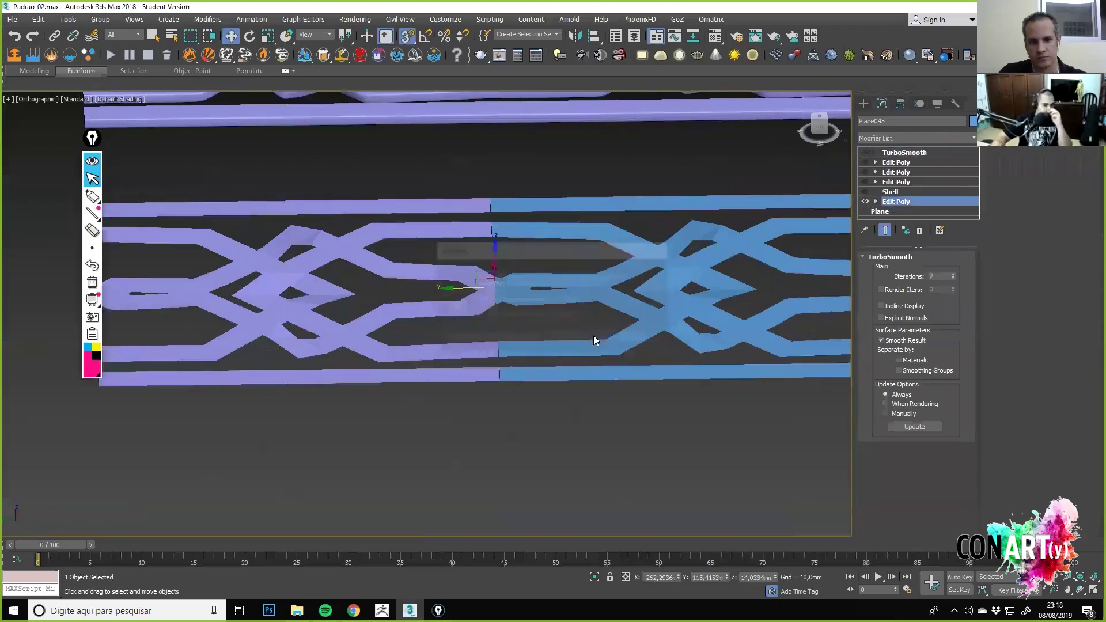
pyautogui.click(875, 201)
pyautogui.click(901, 348)
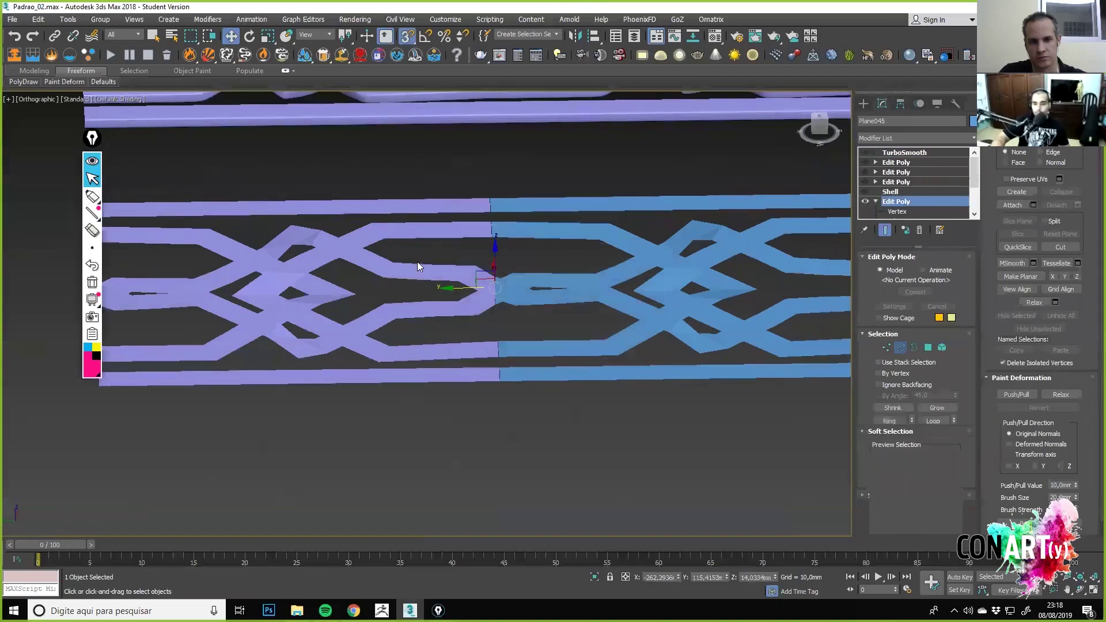
# Show edged faces and try lowering both end edges of the blue tile's lower inner strip along Z.
pyautogui.moveTo(565, 219); pyautogui.dragTo(536, 205, button='middle')
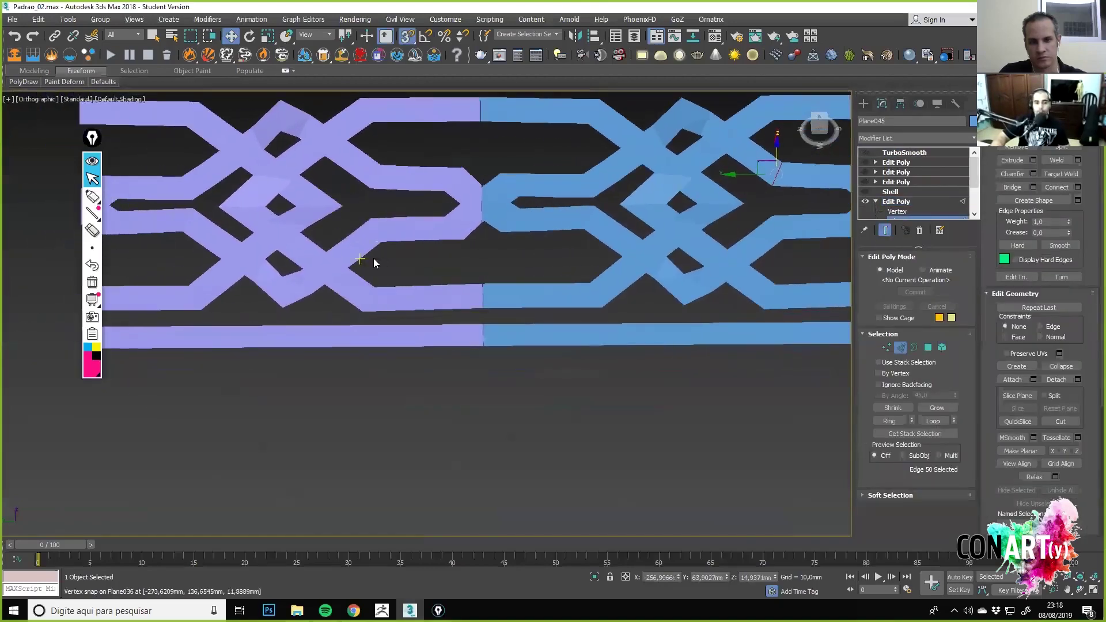
pyautogui.moveTo(373, 259); pyautogui.dragTo(357, 268, button='middle')
pyautogui.scroll(4, 473, 302)
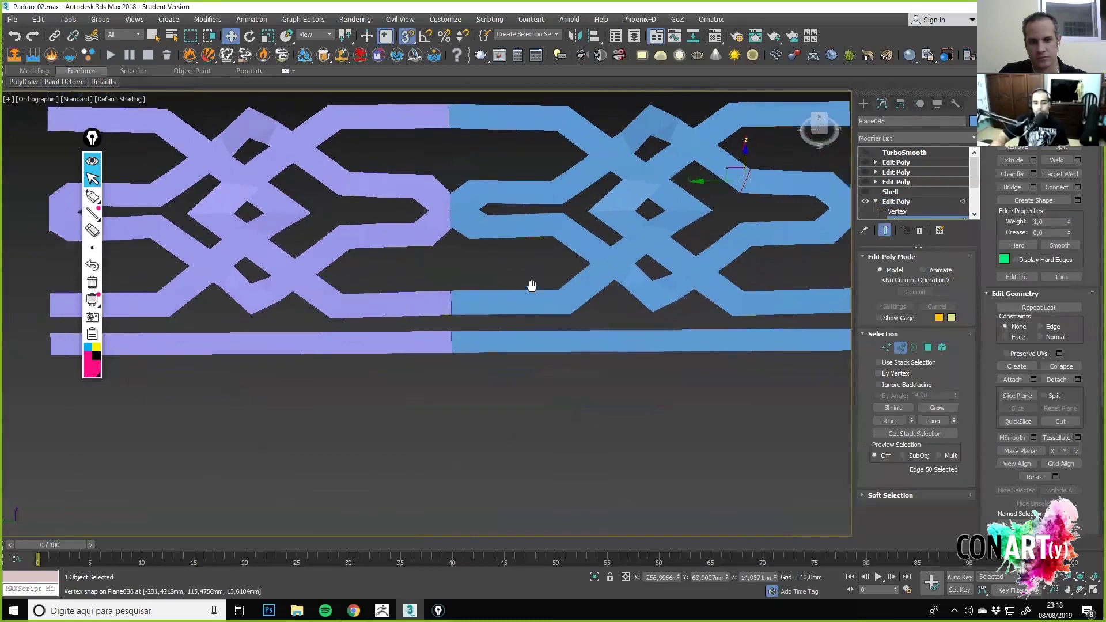
pyautogui.press('F4')
pyautogui.click(467, 270)
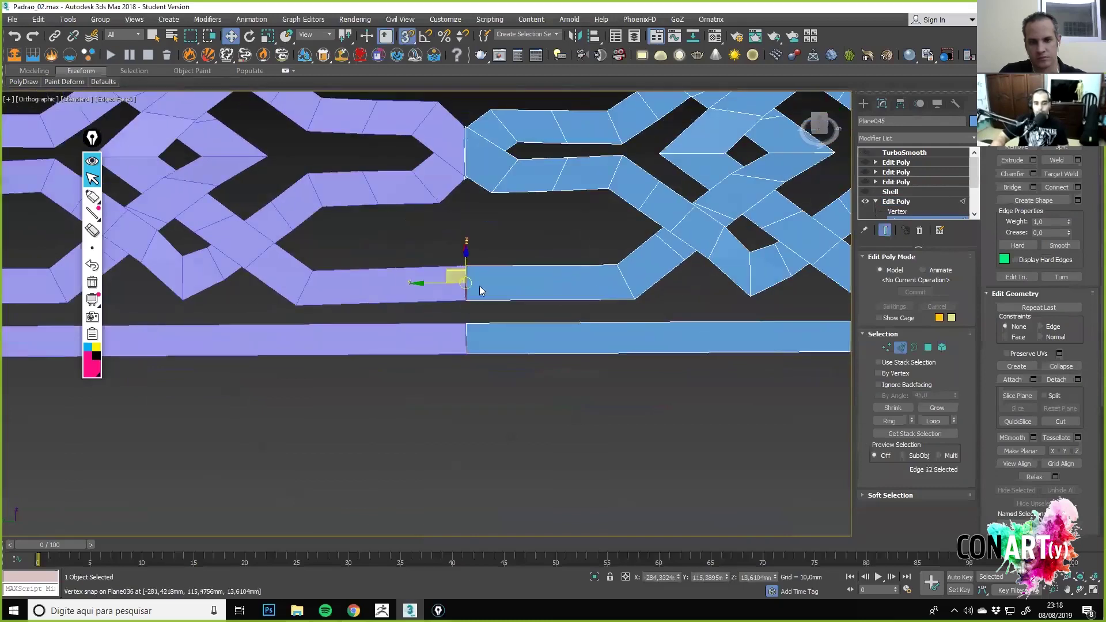
pyautogui.scroll(-2, 467, 271)
pyautogui.keyDown('ctrl'); pyautogui.click(757, 270); pyautogui.keyUp('ctrl')
pyautogui.moveTo(303, 271); pyautogui.dragTo(394, 282, button='middle')
pyautogui.keyDown('alt'); pyautogui.moveTo(394, 282); pyautogui.dragTo(495, 278, button='middle'); pyautogui.keyUp('alt')
pyautogui.press('s')
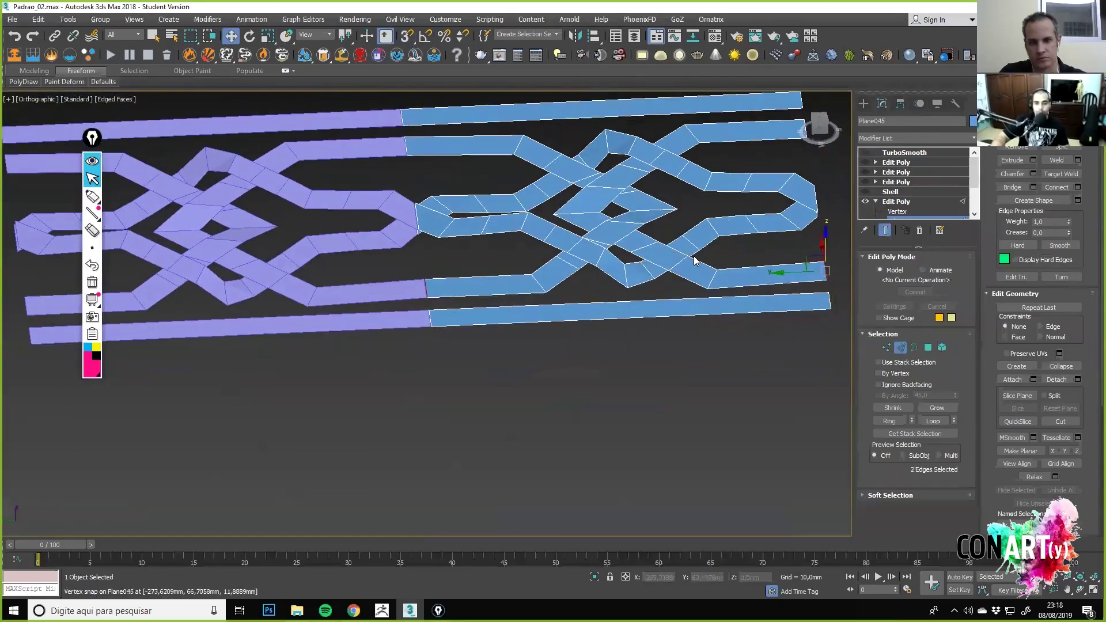
pyautogui.moveTo(826, 233); pyautogui.dragTo(827, 255)
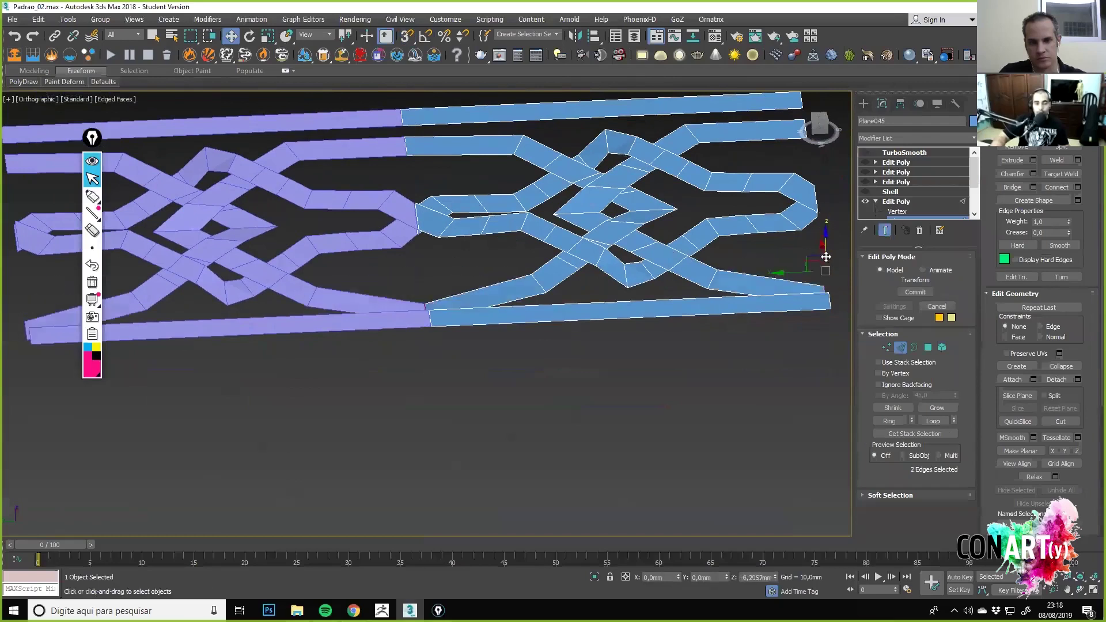
pyautogui.scroll(2, 425, 296)
pyautogui.scroll(-5, 469, 264)
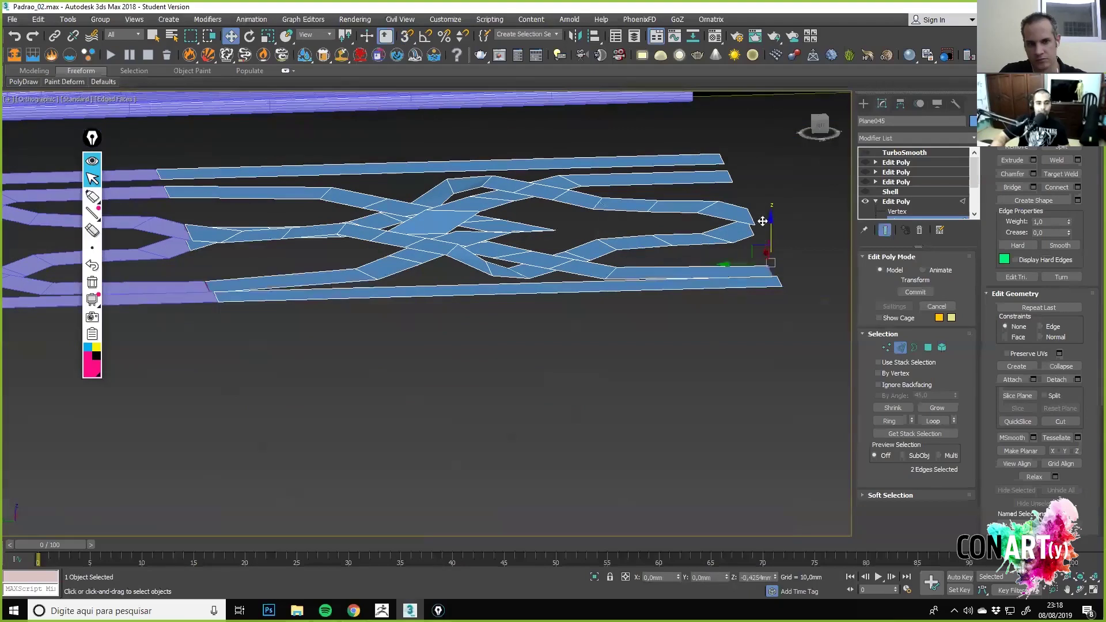
# Select the matching end edges of the blue tile's middle looped strips and try a relative Z offset, then undo it.
pyautogui.scroll(2, 237, 228)
pyautogui.click(168, 232)
pyautogui.moveTo(775, 211); pyautogui.dragTo(581, 209, button='middle')
pyautogui.keyDown('ctrl'); pyautogui.click(770, 206); pyautogui.keyUp('ctrl')
pyautogui.moveTo(346, 220); pyautogui.dragTo(347, 196, button='middle')
pyautogui.moveTo(397, 246); pyautogui.dragTo(219, 256, button='middle')
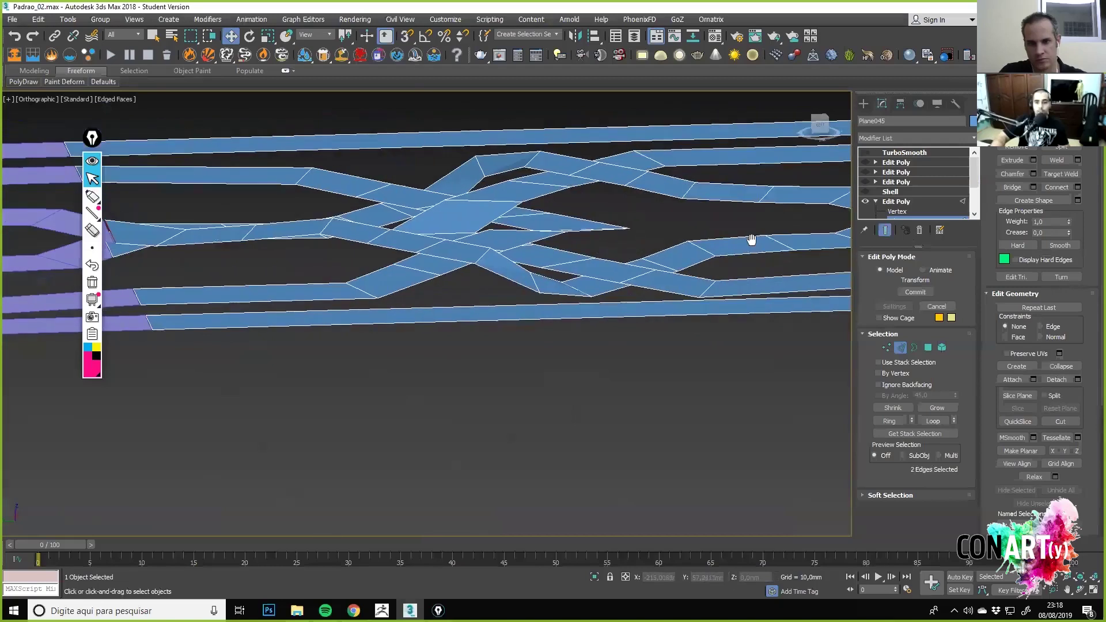
pyautogui.moveTo(751, 240); pyautogui.dragTo(621, 249, button='middle')
pyautogui.moveTo(415, 287); pyautogui.dragTo(705, 301, button='middle')
pyautogui.moveTo(324, 293); pyautogui.dragTo(410, 281, button='middle')
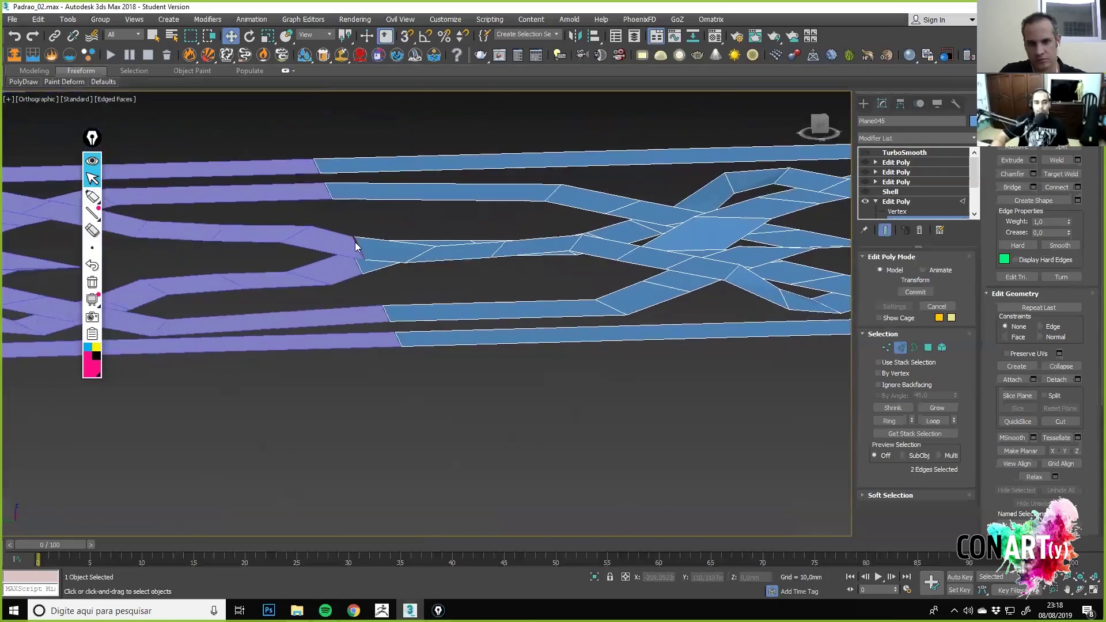
pyautogui.scroll(7, 357, 253)
pyautogui.scroll(-2, 407, 300)
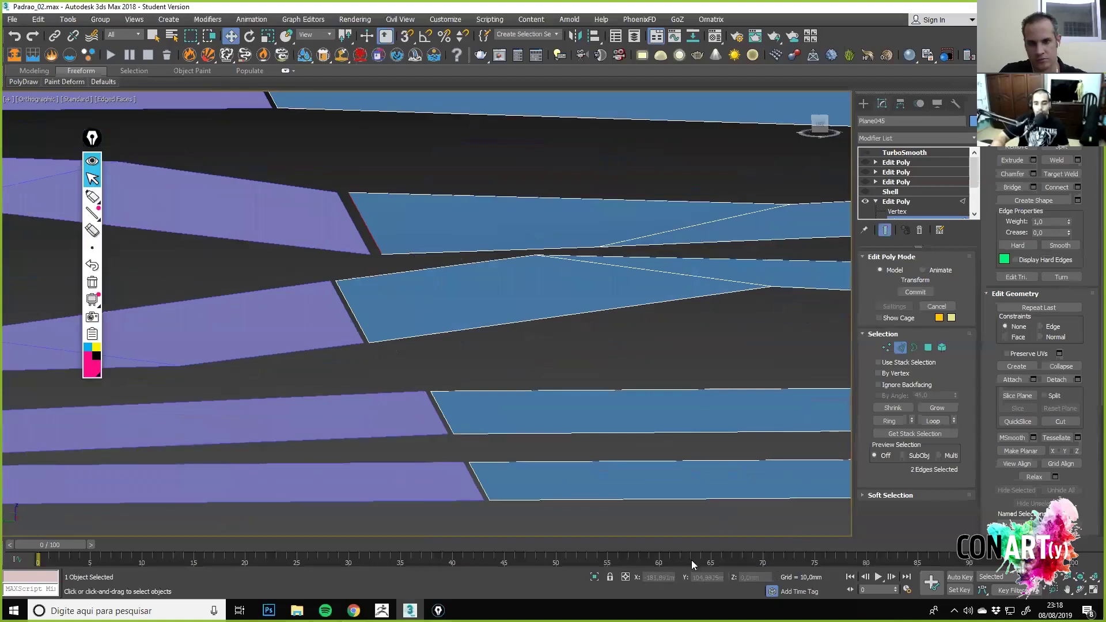
pyautogui.click(626, 575)
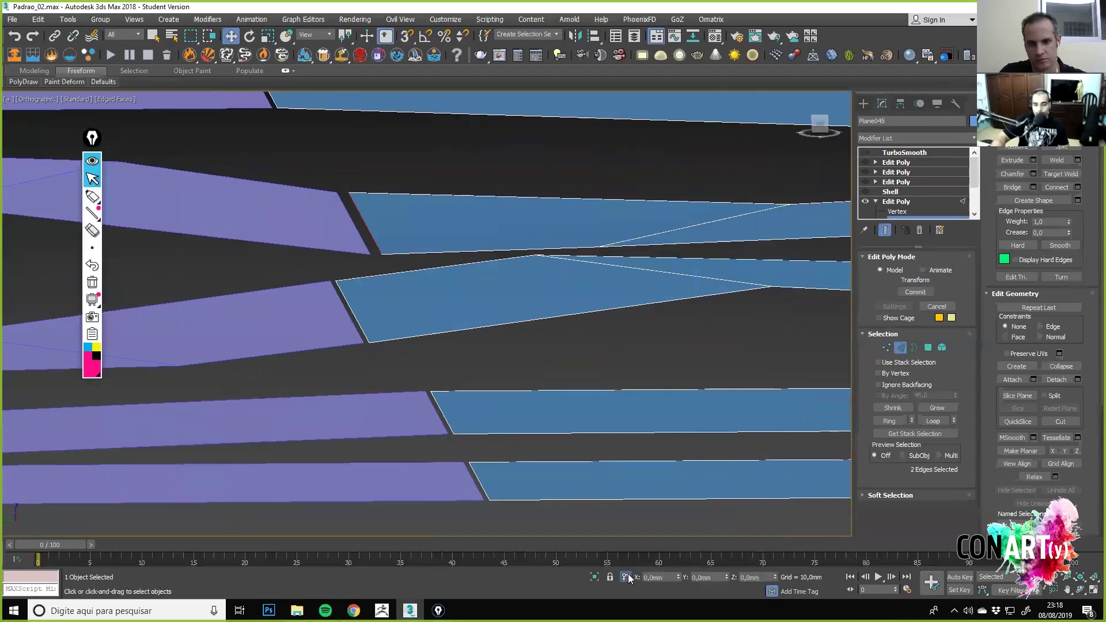
pyautogui.moveTo(775, 577); pyautogui.dragTo(770, 509)
pyautogui.hotkey('ctrl', 'z')
# Leave edge editing and delete the blue cloned tile.
pyautogui.scroll(-3, 617, 230)
pyautogui.keyDown('alt'); pyautogui.moveTo(619, 230); pyautogui.dragTo(666, 249, button='middle'); pyautogui.keyUp('alt')
pyautogui.moveTo(579, 320); pyautogui.dragTo(526, 360, button='middle')
pyautogui.scroll(-5, 525, 361)
pyautogui.click(898, 350)
pyautogui.scroll(-3, 502, 317)
pyautogui.moveTo(502, 316)
pyautogui.keyDown('alt'); pyautogui.mouseDown(button='middle')
pyautogui.moveTo(558, 348)
pyautogui.moveTo(533, 386)
pyautogui.mouseUp(button='middle'); pyautogui.keyUp('alt')
pyautogui.scroll(3, 475, 317)
pyautogui.keyDown('alt'); pyautogui.moveTo(476, 316); pyautogui.dragTo(647, 398, button='middle'); pyautogui.keyUp('alt')
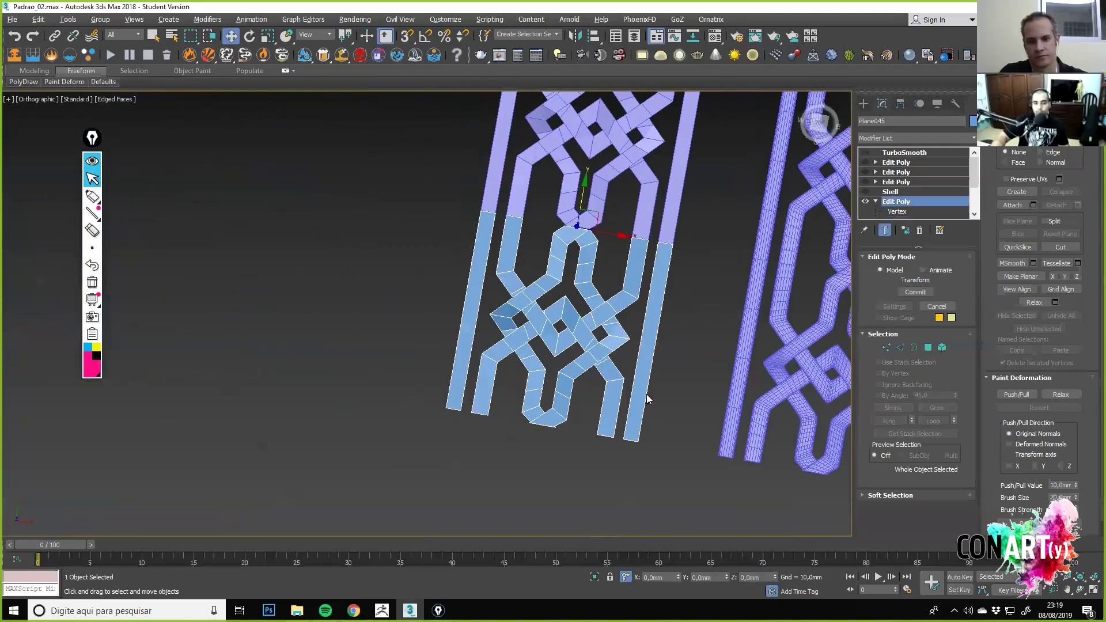
pyautogui.moveTo(651, 395); pyautogui.dragTo(649, 381)
pyautogui.keyDown('alt'); pyautogui.moveTo(648, 381); pyautogui.dragTo(497, 283, button='middle'); pyautogui.keyUp('alt')
# Turn Shell, the three upper Edit Poly modifiers and TurboSmooth back on for the remaining purple tile.
pyautogui.click(500, 284)
pyautogui.click(866, 189)
pyautogui.click(866, 181)
pyautogui.click(865, 172)
pyautogui.click(864, 162)
pyautogui.click(864, 154)
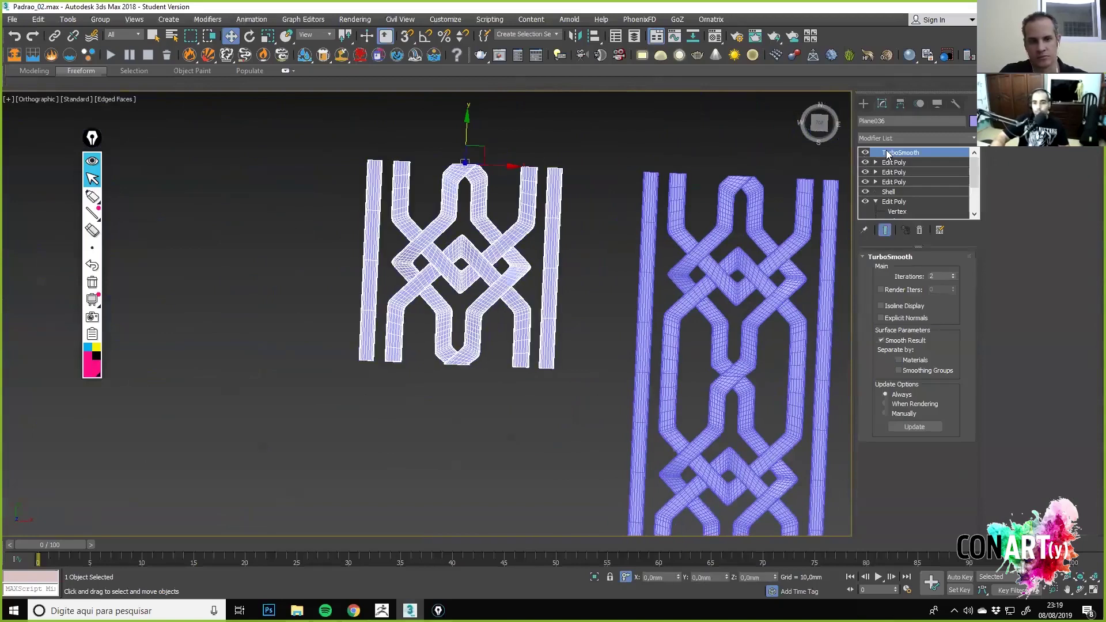
# Compare the smoothed tile with TurboSmooth's Isoline Display on and off, with and without edged faces.
pyautogui.moveTo(499, 284); pyautogui.dragTo(468, 290, button='middle')
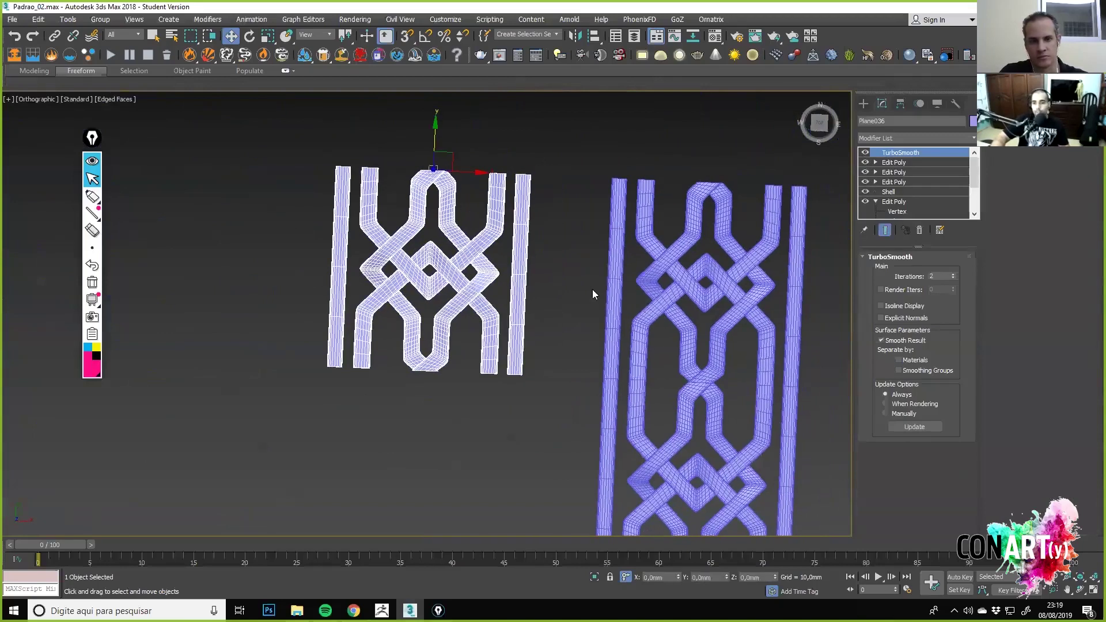
pyautogui.click(912, 310)
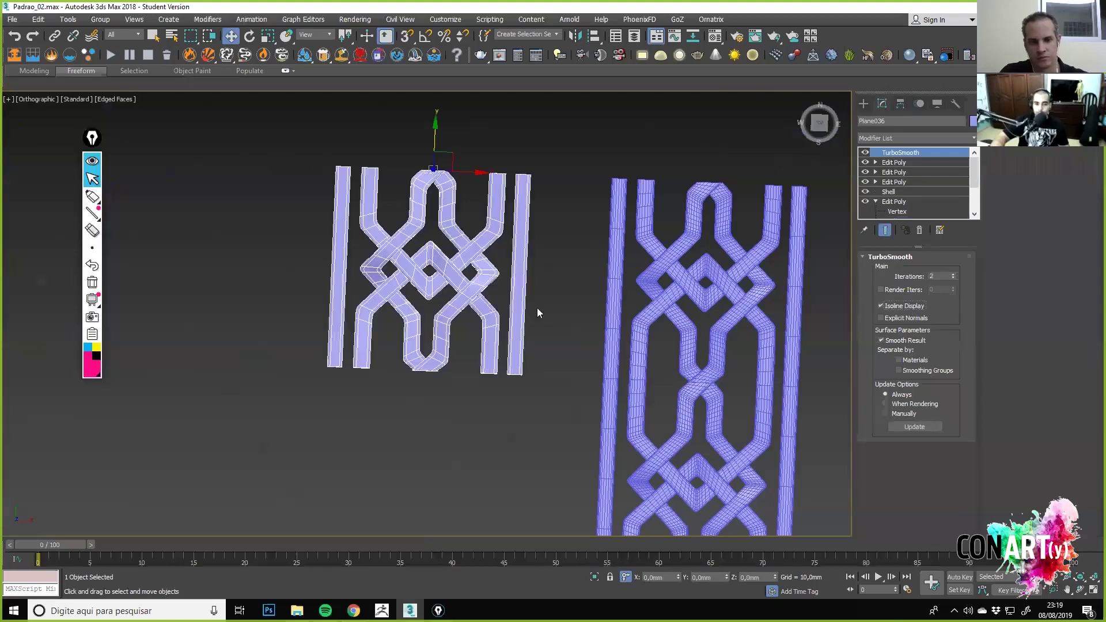
pyautogui.scroll(5, 469, 340)
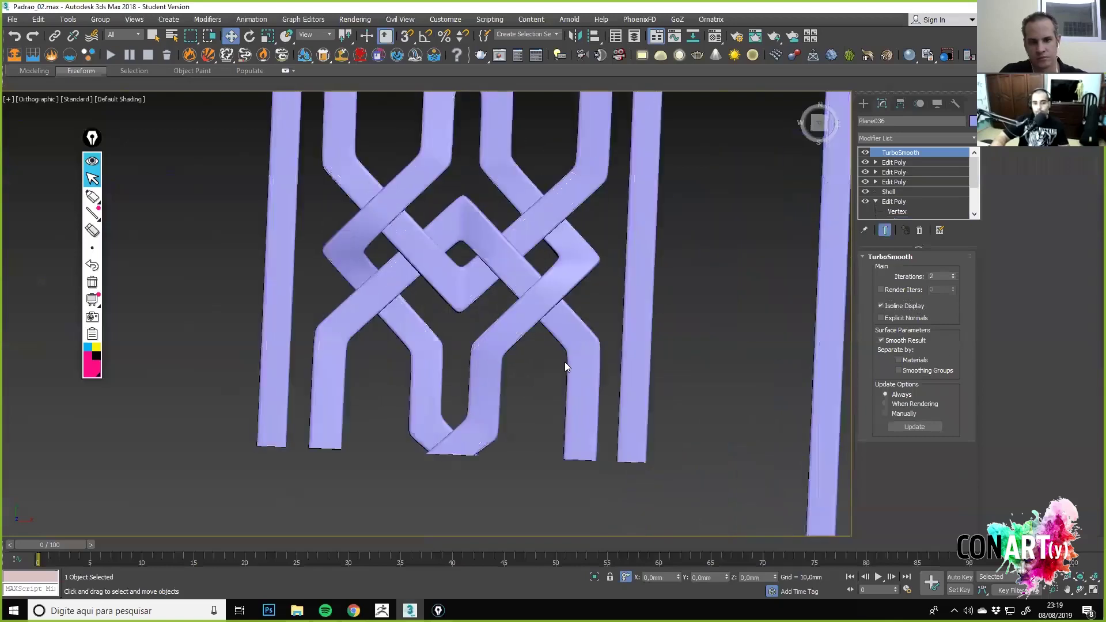
pyautogui.scroll(-2, 495, 403)
pyautogui.keyDown('alt'); pyautogui.moveTo(496, 403); pyautogui.dragTo(920, 315, button='middle'); pyautogui.keyUp('alt')
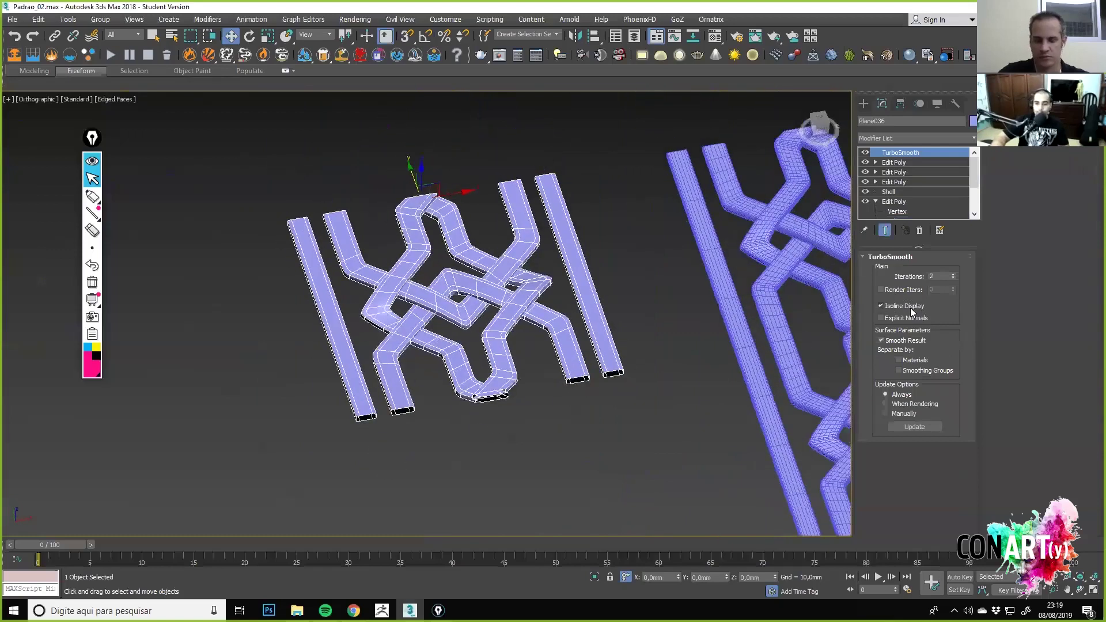
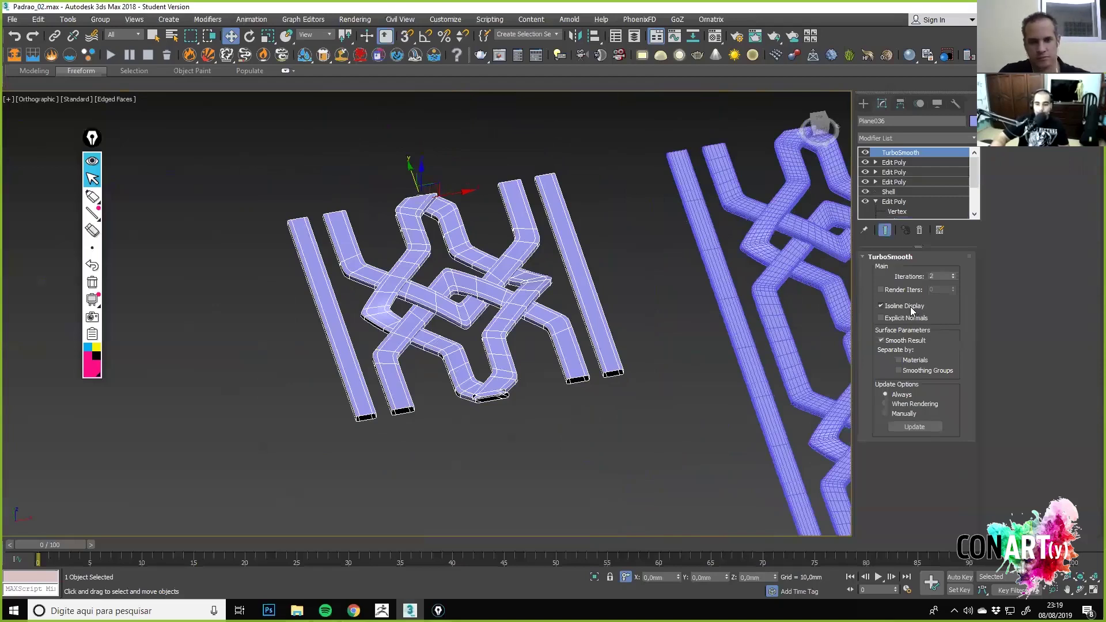
pyautogui.click(910, 308)
pyautogui.keyDown('alt'); pyautogui.moveTo(449, 282); pyautogui.dragTo(328, 331, button='middle'); pyautogui.keyUp('alt')
# Start exporting only the selected tile in the gw::OBJ-Exporter format, then cancel the export and deselect the tile.
pyautogui.click(16, 20)
pyautogui.moveTo(51, 193)
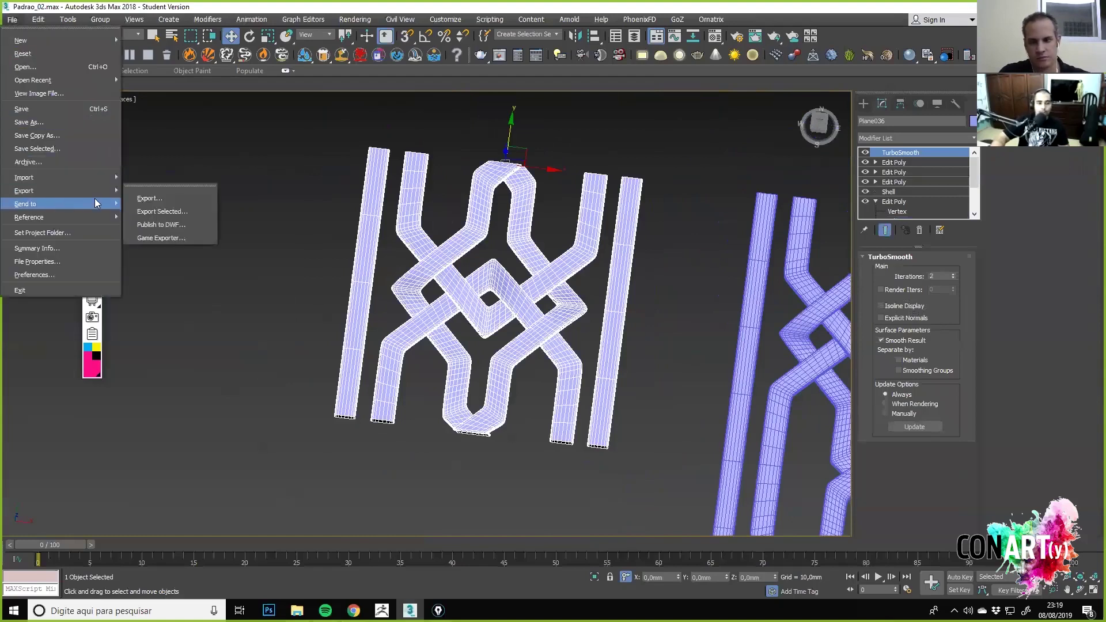
pyautogui.click(180, 212)
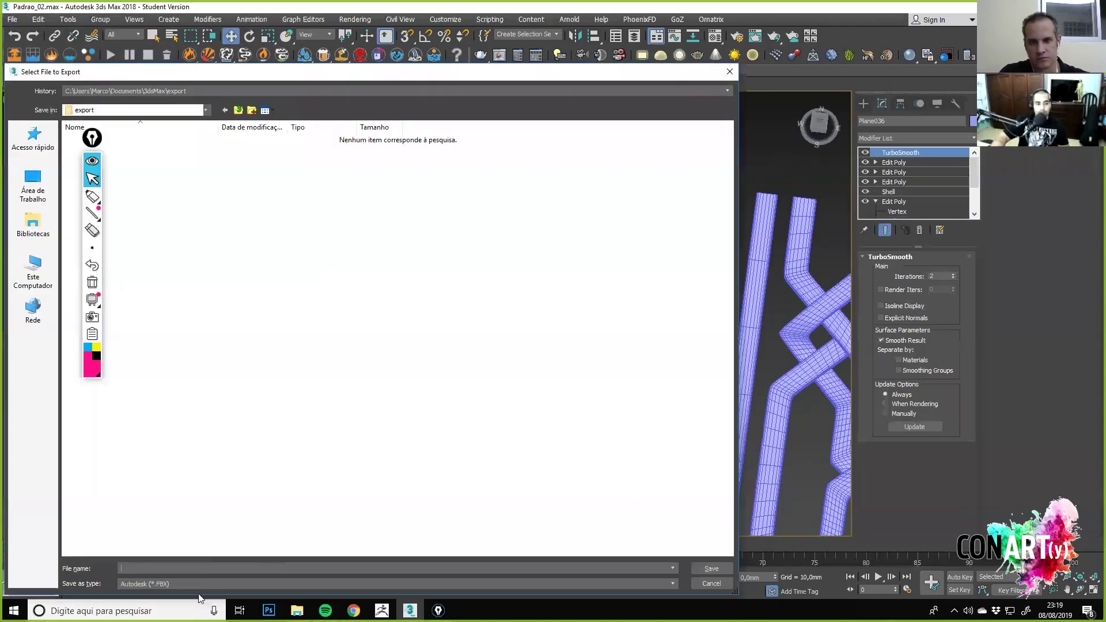
pyautogui.click(219, 584)
pyautogui.click(195, 536)
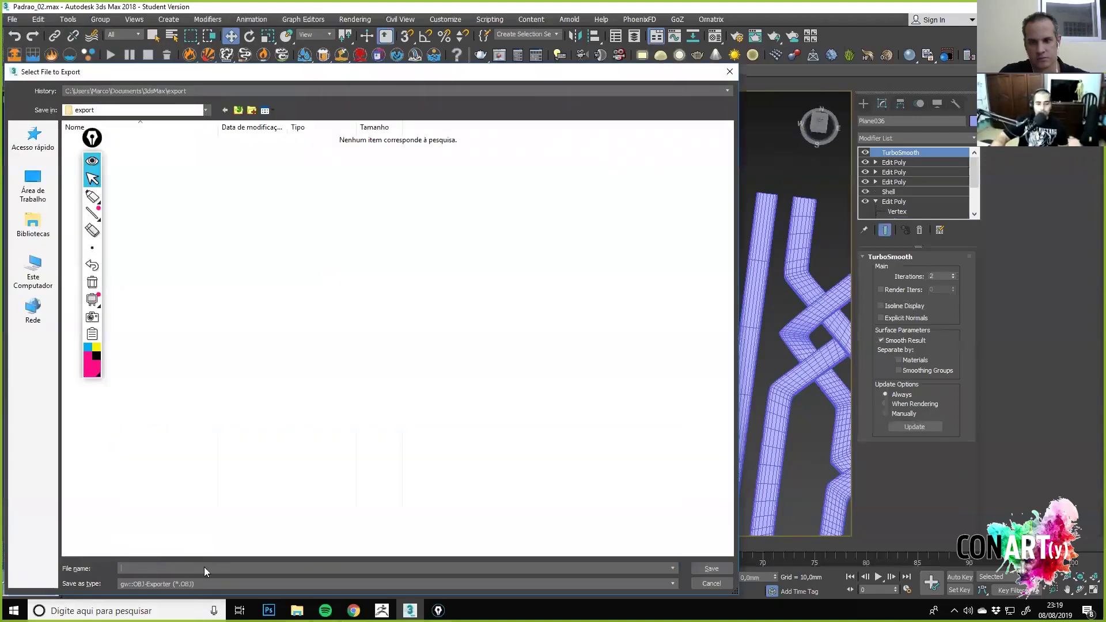
pyautogui.press('Escape')
pyautogui.click(703, 185)
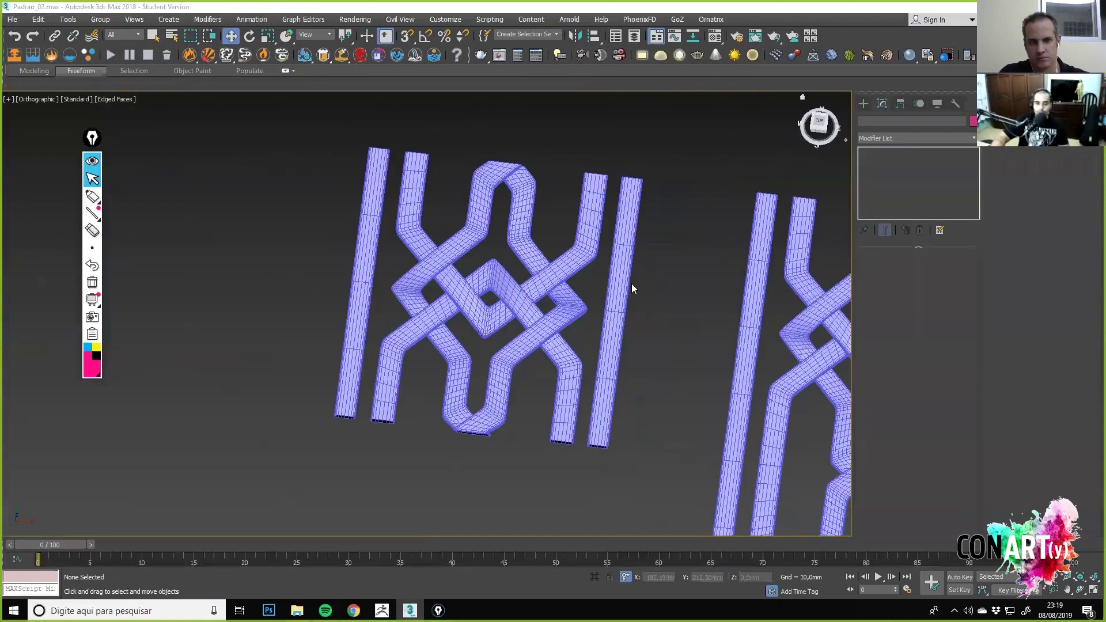
# Switch to ZBrush and duplicate the cylinder subtool.
pyautogui.press('super+d')
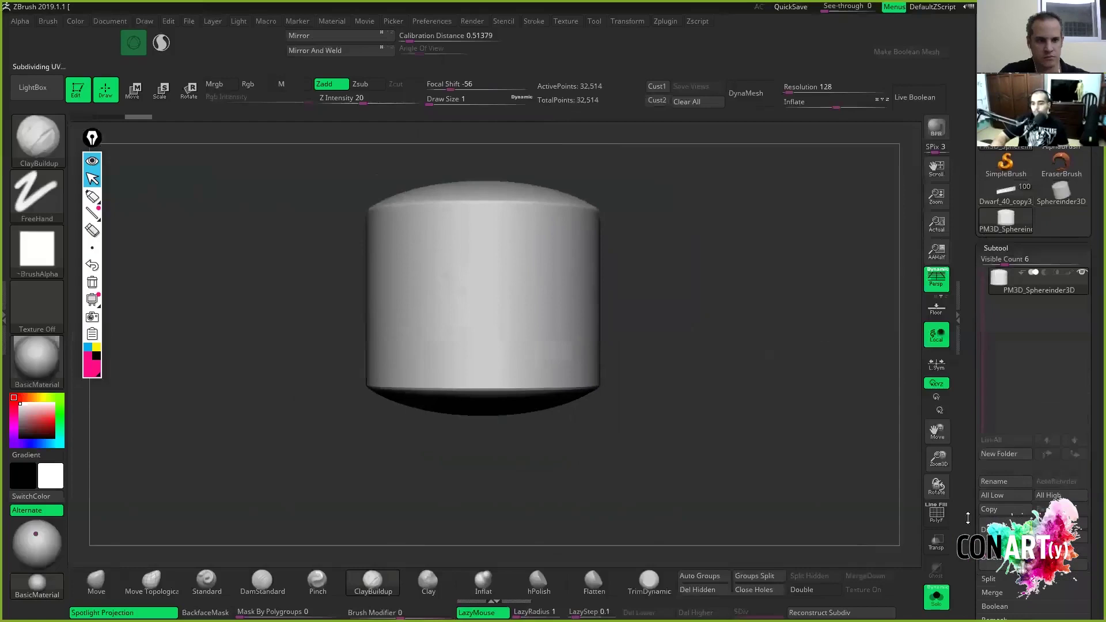
pyautogui.scroll(-2, 1015, 403)
pyautogui.click(1014, 456)
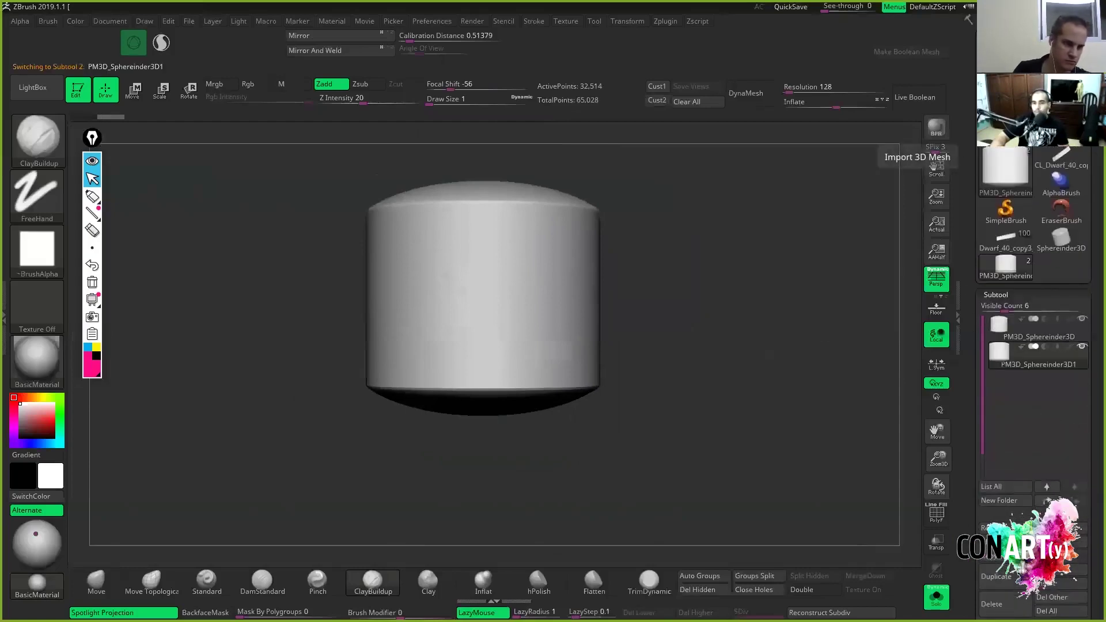
# Replace the duplicated subtool with the Padrão 03 mesh imported from the project's Obj\Padrões folder.
pyautogui.click(1002, 82)
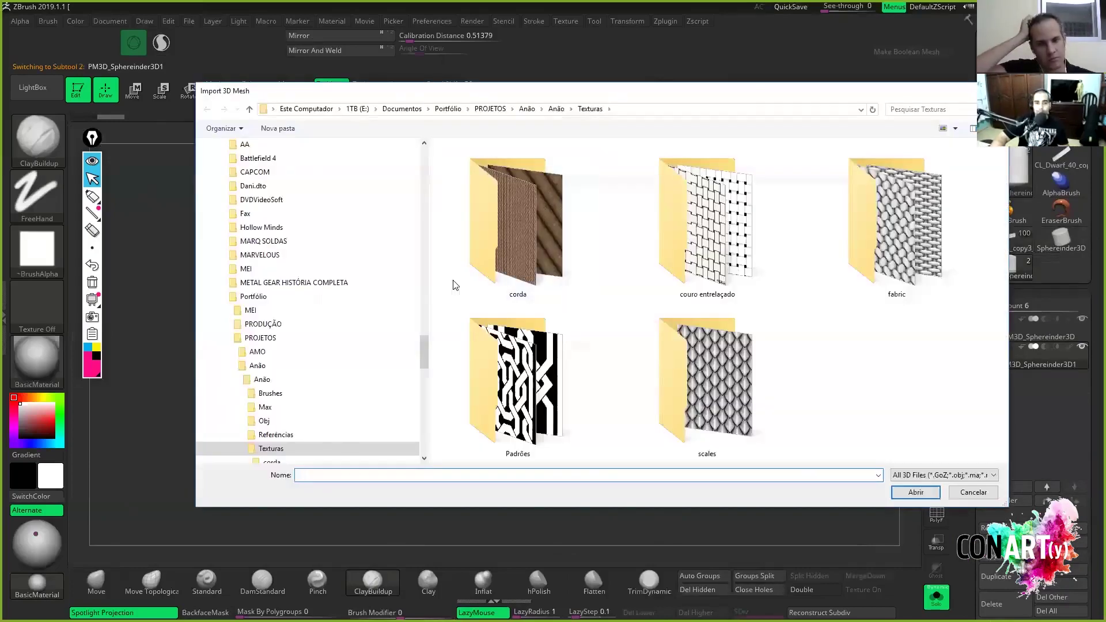
pyautogui.click(527, 109)
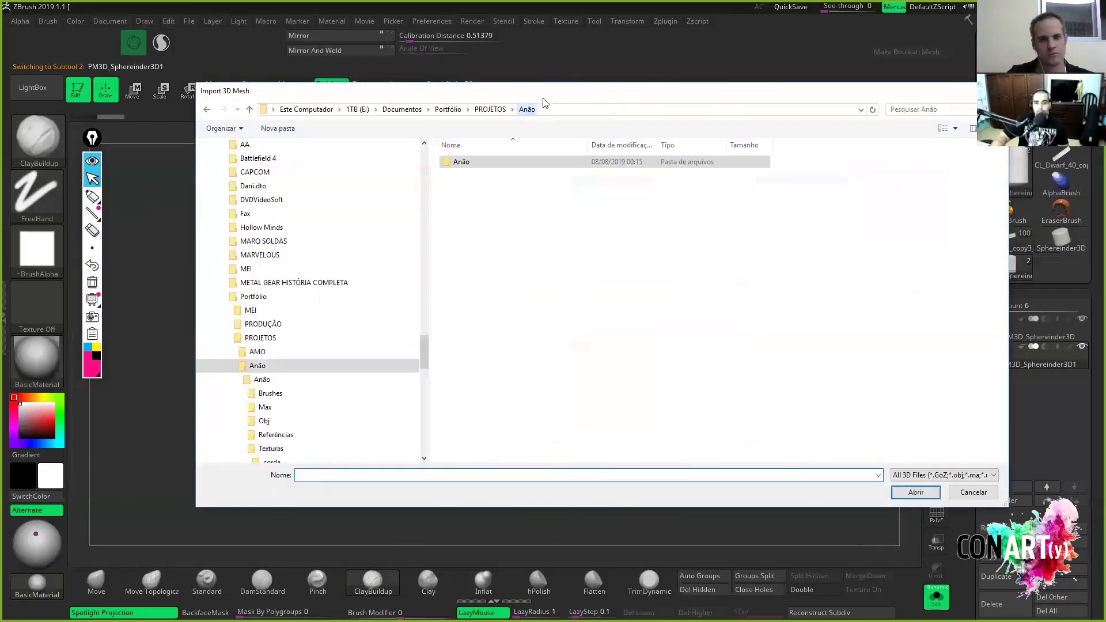
pyautogui.doubleClick(494, 161)
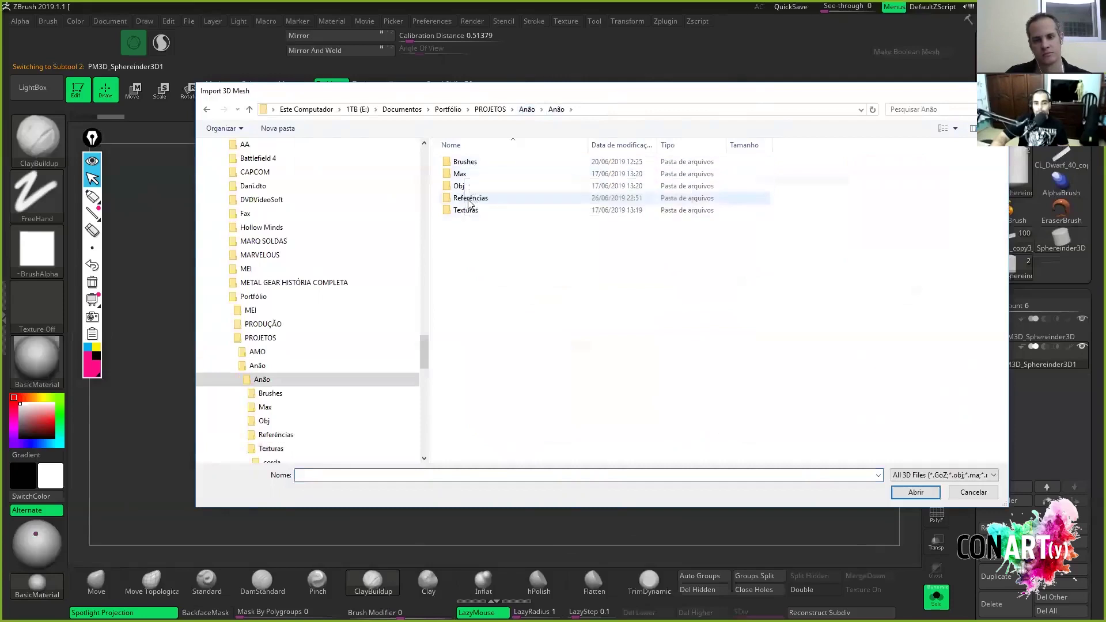
pyautogui.doubleClick(469, 186)
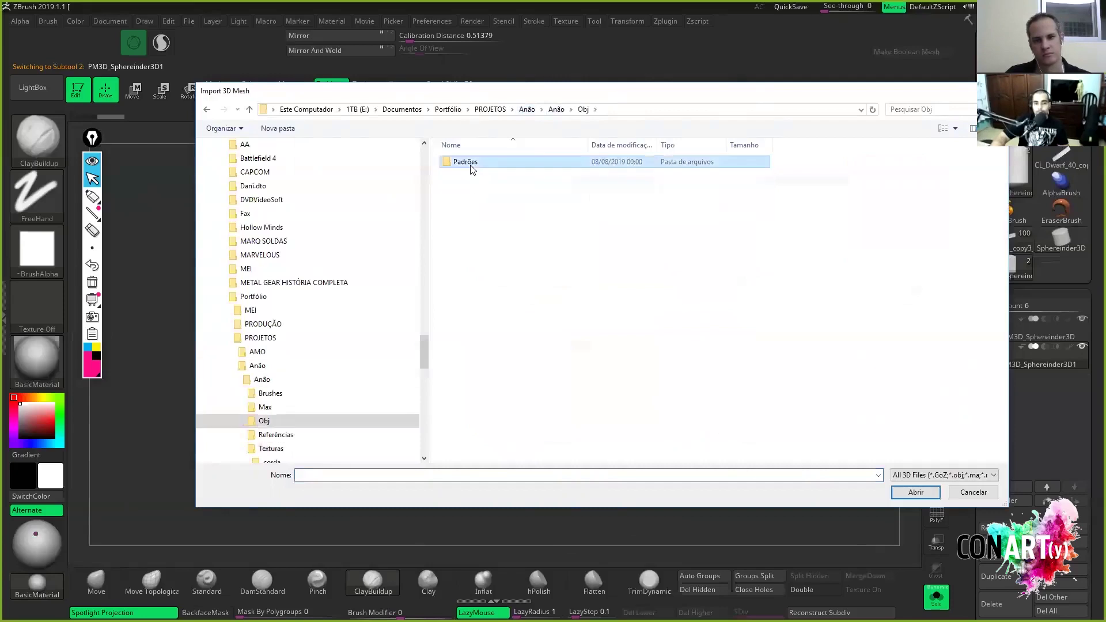
pyautogui.doubleClick(466, 162)
pyautogui.click(606, 189)
pyautogui.click(916, 492)
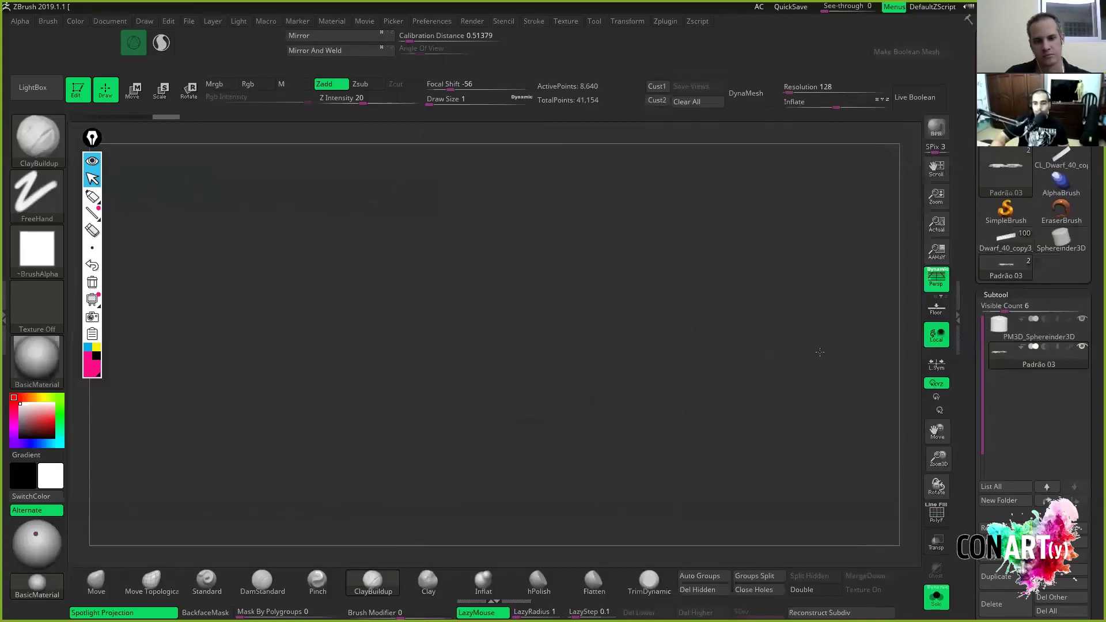
# Orient the Padrão 03 pattern face-on and create a new InsertMesh brush from it.
pyautogui.moveTo(721, 278); pyautogui.dragTo(751, 207)
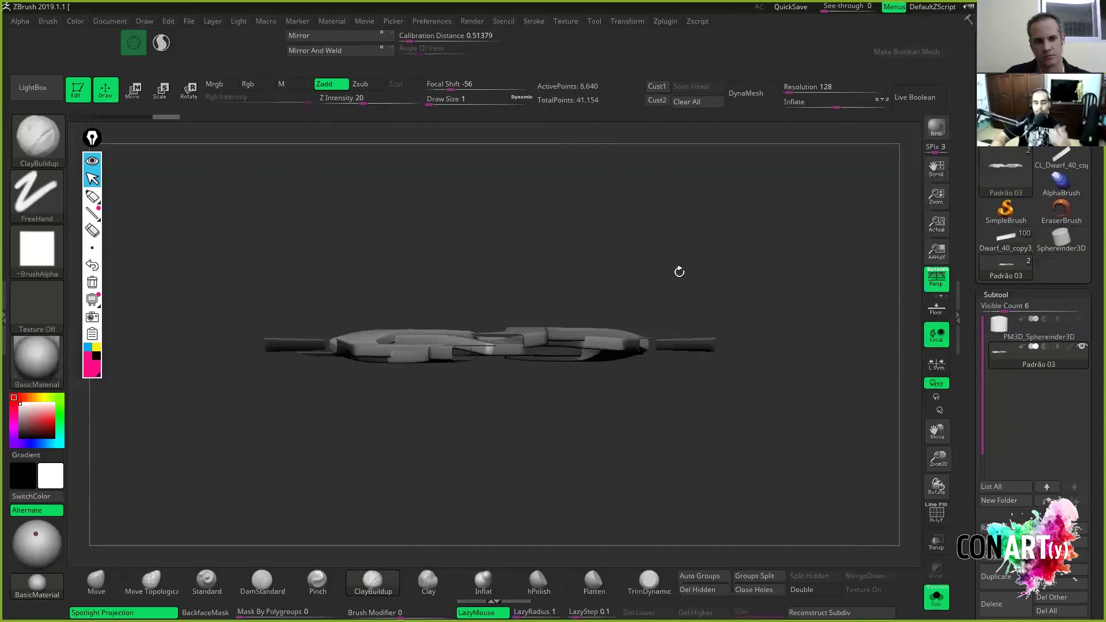
pyautogui.moveTo(807, 224); pyautogui.dragTo(794, 295)
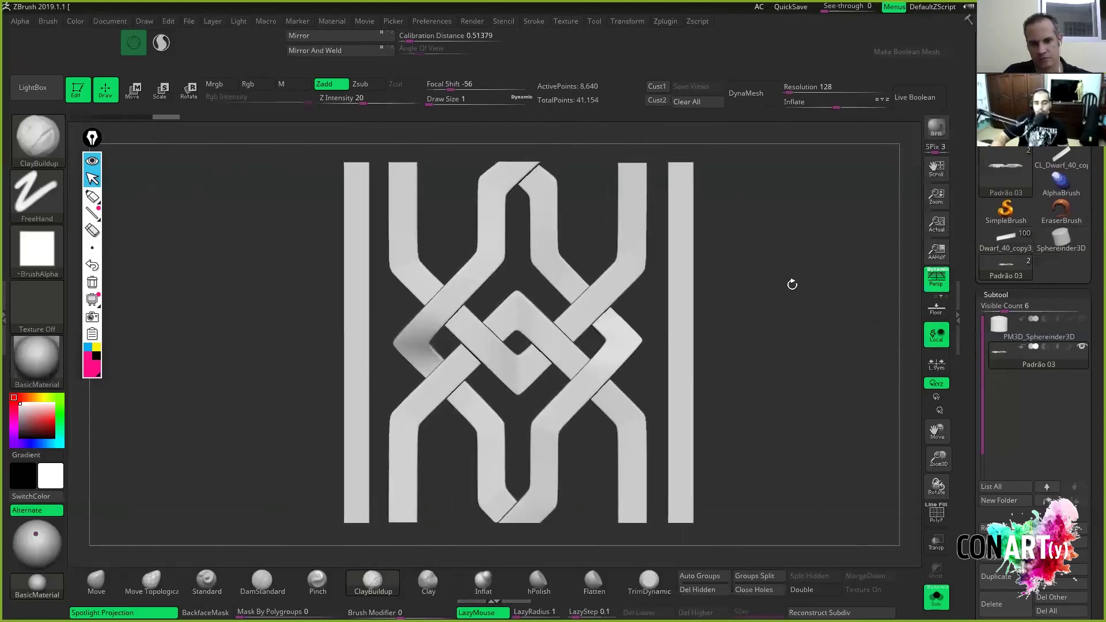
pyautogui.moveTo(804, 348); pyautogui.dragTo(860, 382)
pyautogui.moveTo(818, 418); pyautogui.dragTo(778, 342)
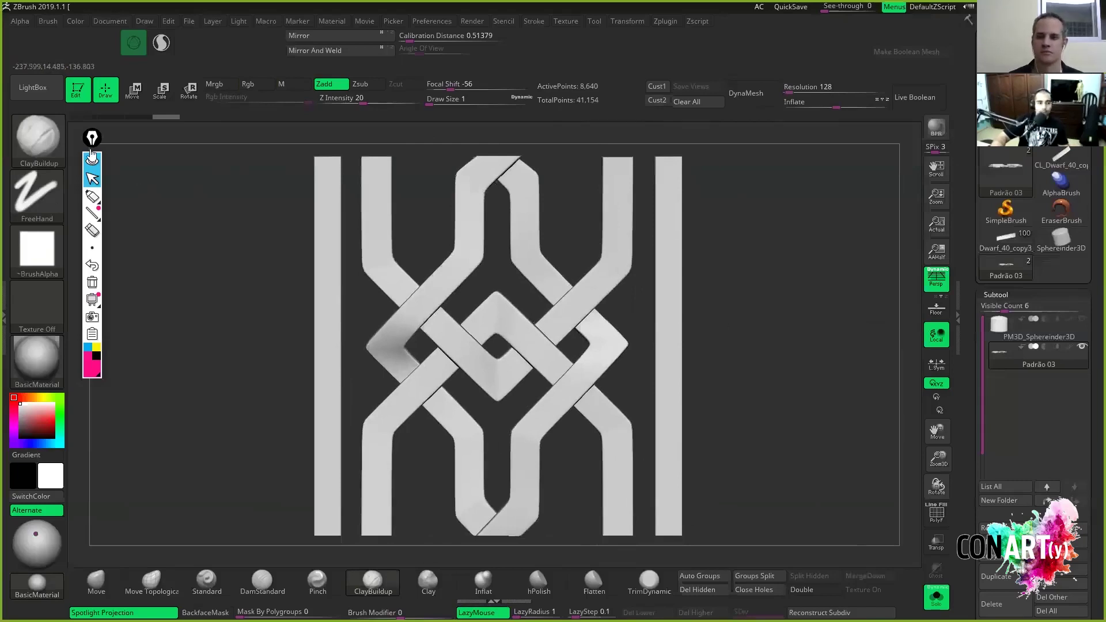
pyautogui.moveTo(91, 152); pyautogui.dragTo(77, 223)
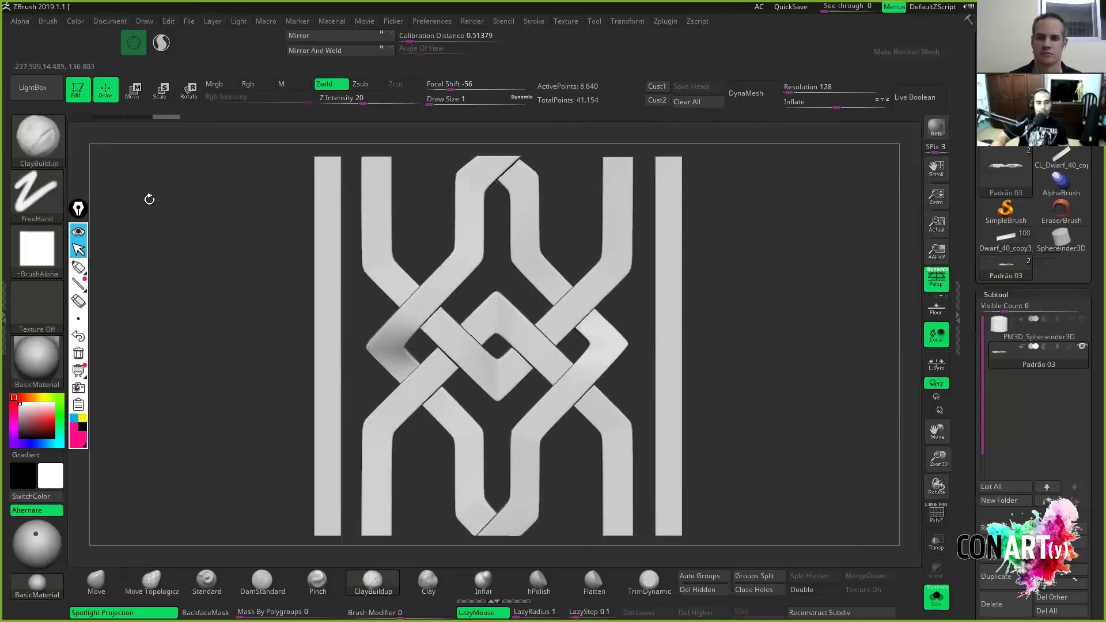
pyautogui.click(37, 139)
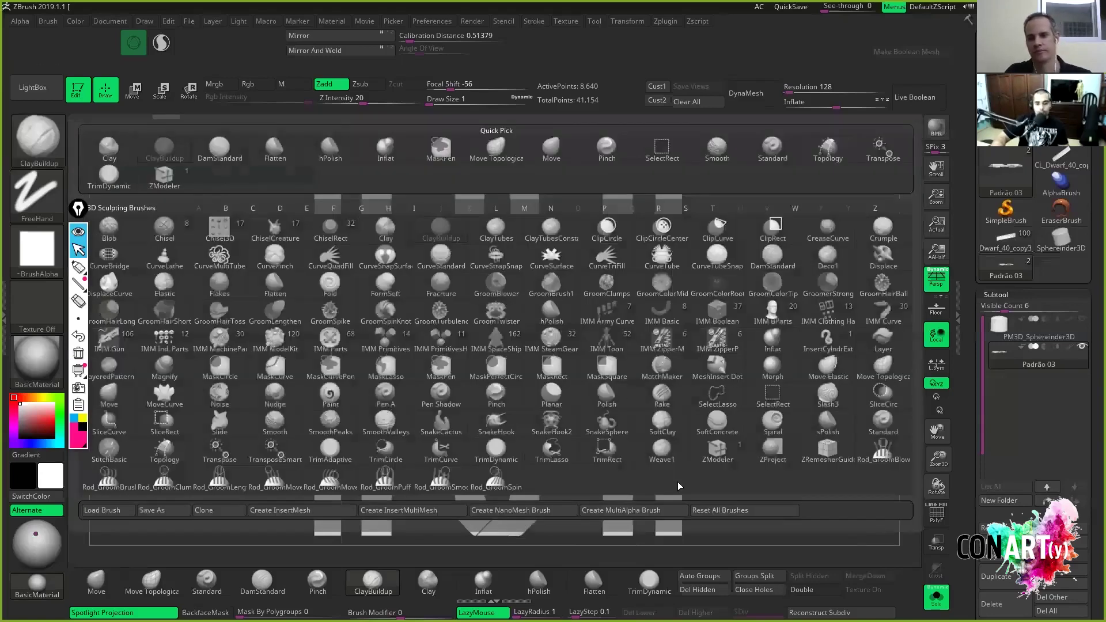
pyautogui.click(292, 510)
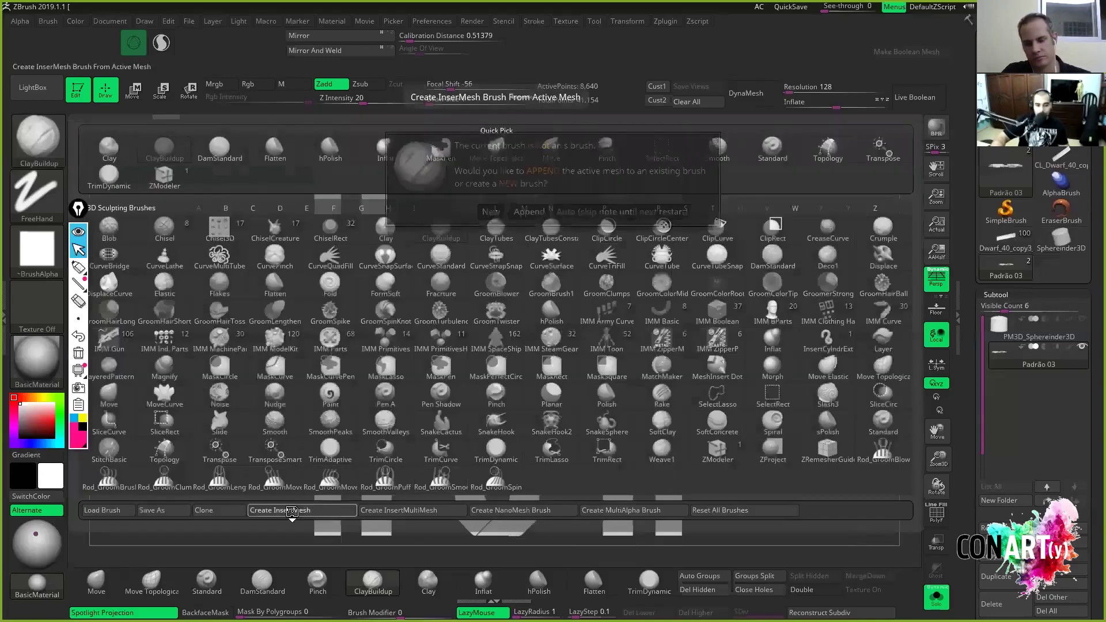
pyautogui.click(490, 212)
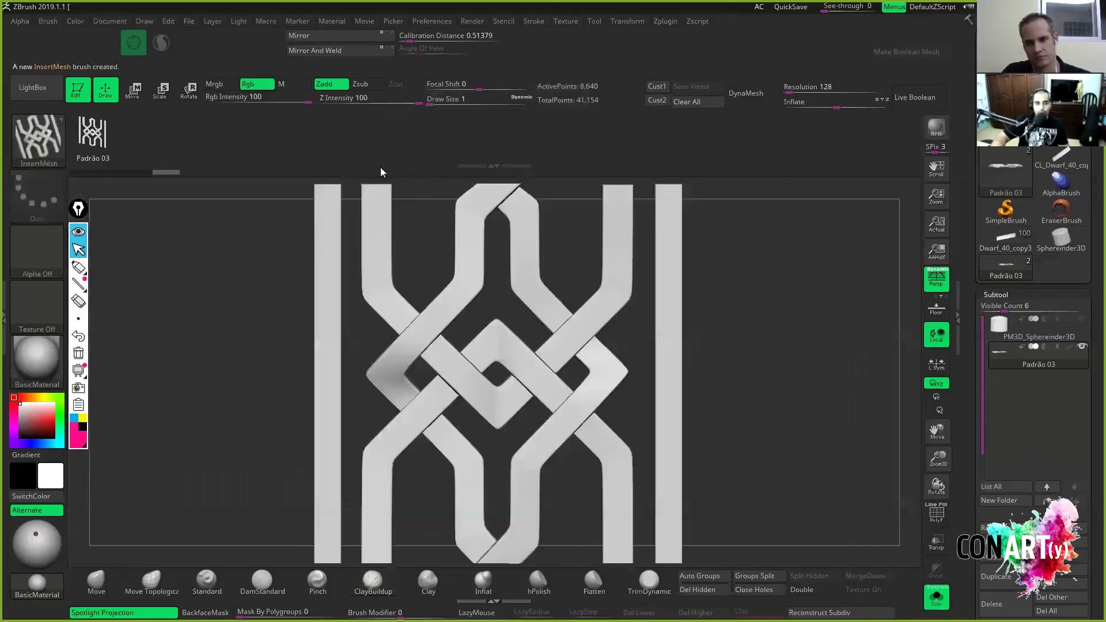
pyautogui.click(38, 141)
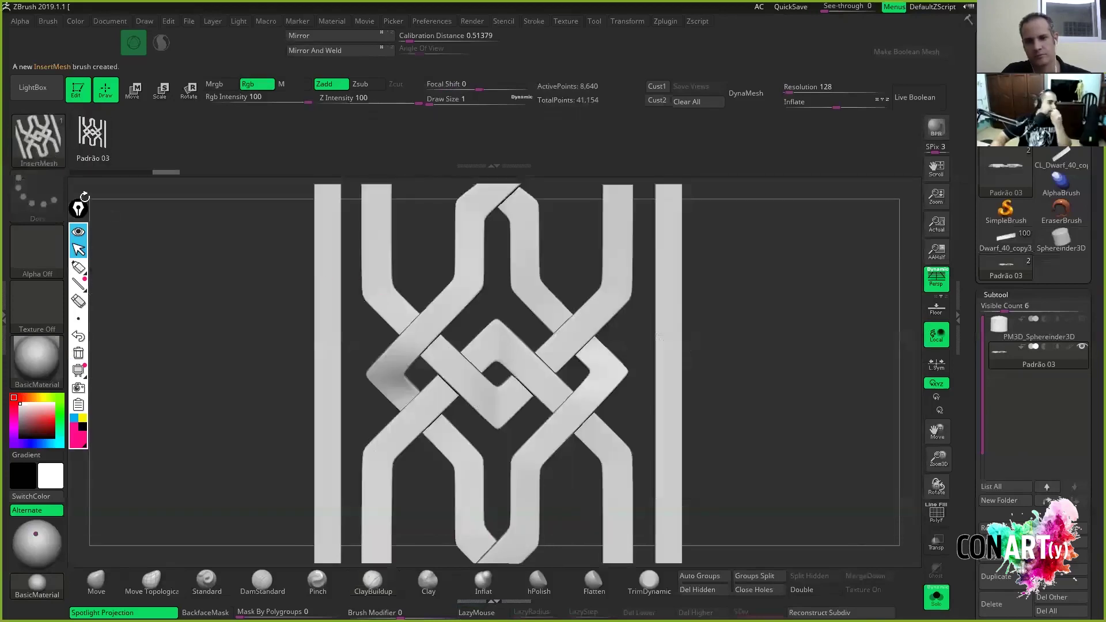
pyautogui.click(55, 142)
pyautogui.click(38, 139)
pyautogui.click(47, 142)
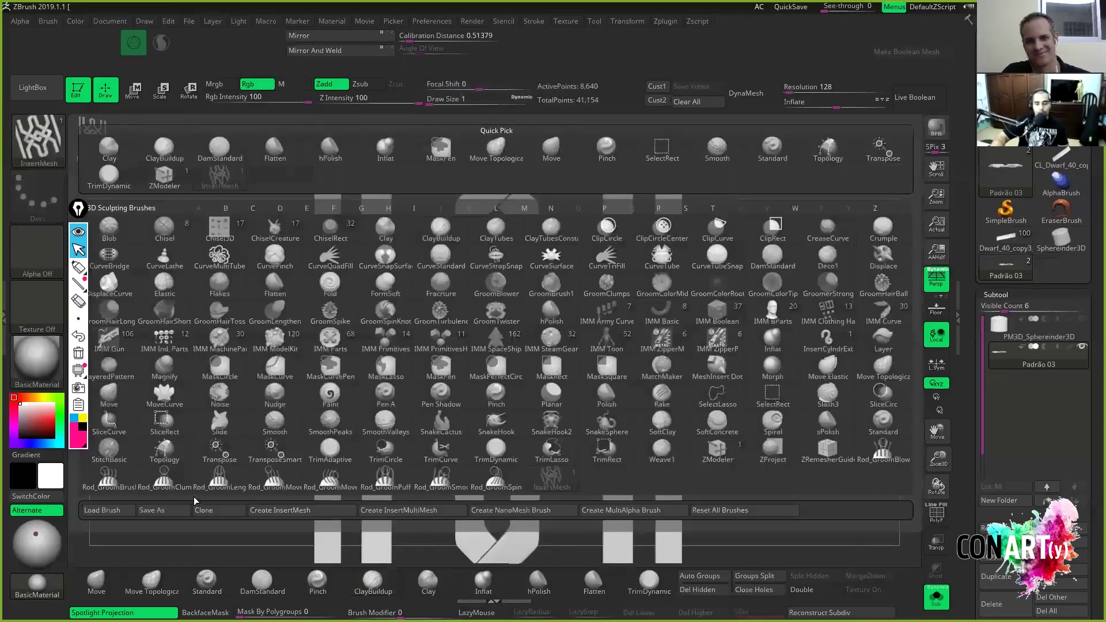
pyautogui.press('f')
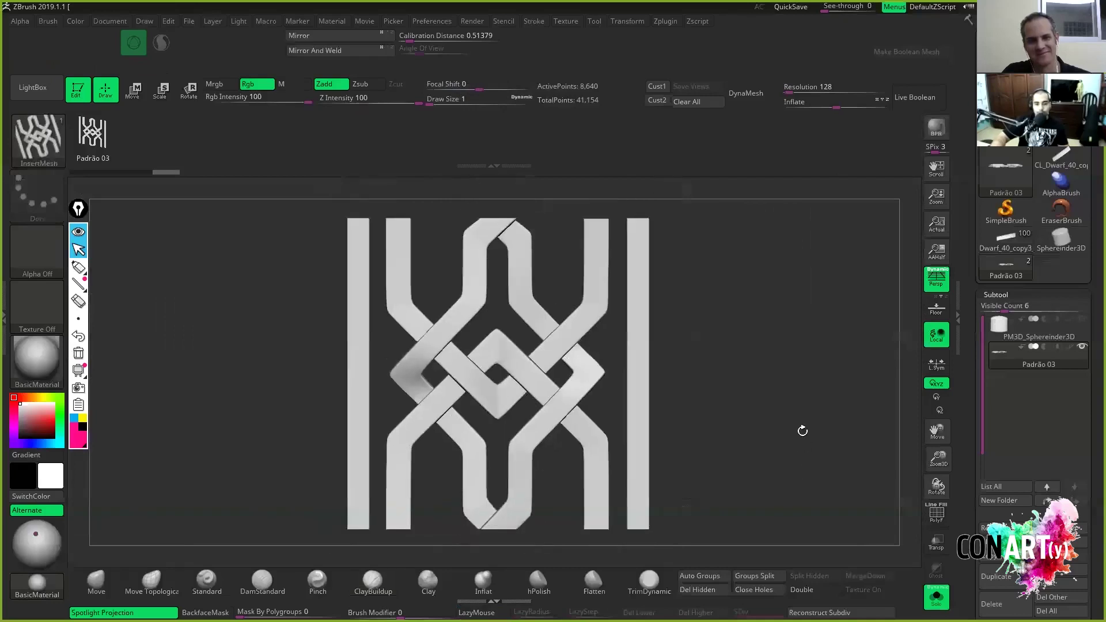
pyautogui.keyDown('alt'); pyautogui.moveTo(802, 431); pyautogui.dragTo(788, 436); pyautogui.keyUp('alt')
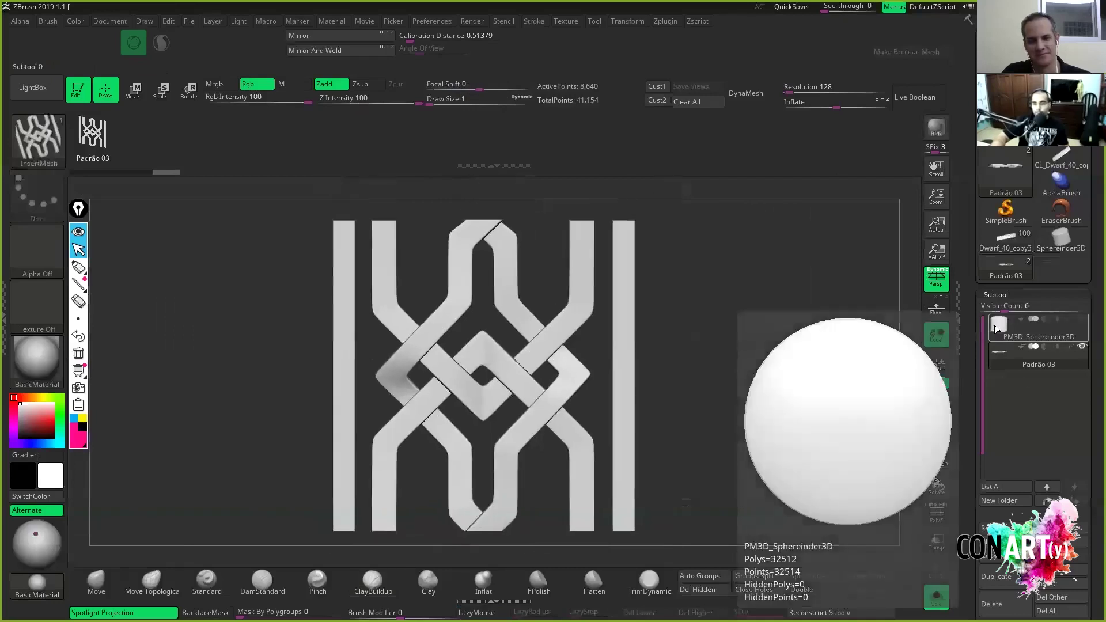
# Select the PM3D_Sphereinder3D subtool and insert one Padrão 03 pattern upright on the middle of the cylinder's side.
pyautogui.click(999, 336)
pyautogui.click(1081, 319)
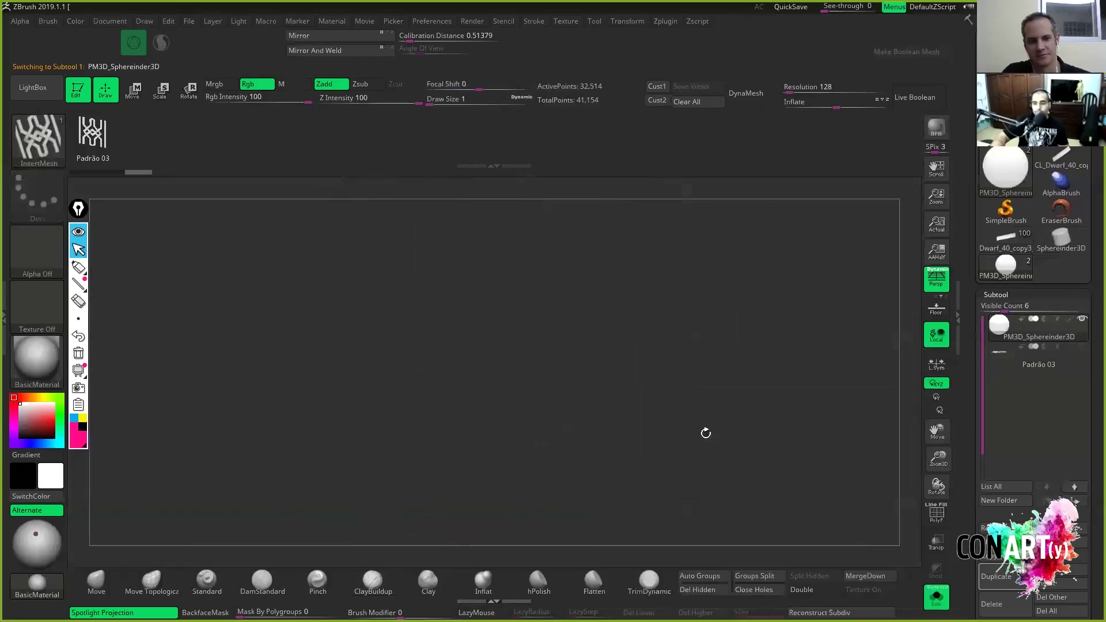
pyautogui.moveTo(771, 391); pyautogui.dragTo(787, 382)
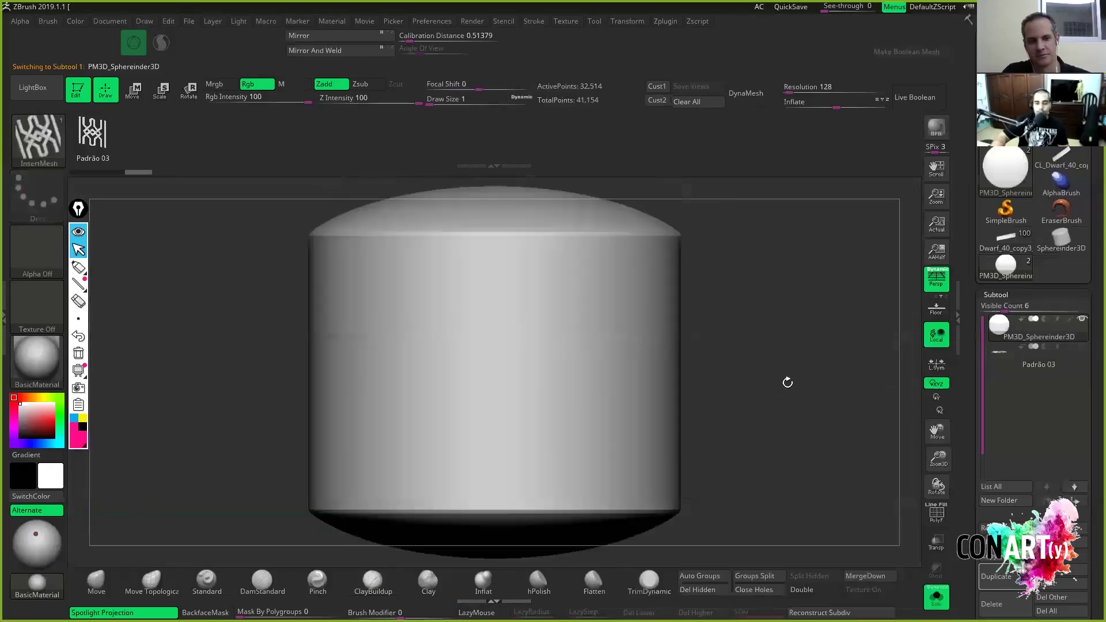
pyautogui.moveTo(508, 355); pyautogui.dragTo(554, 398)
pyautogui.moveTo(798, 447); pyautogui.dragTo(618, 437)
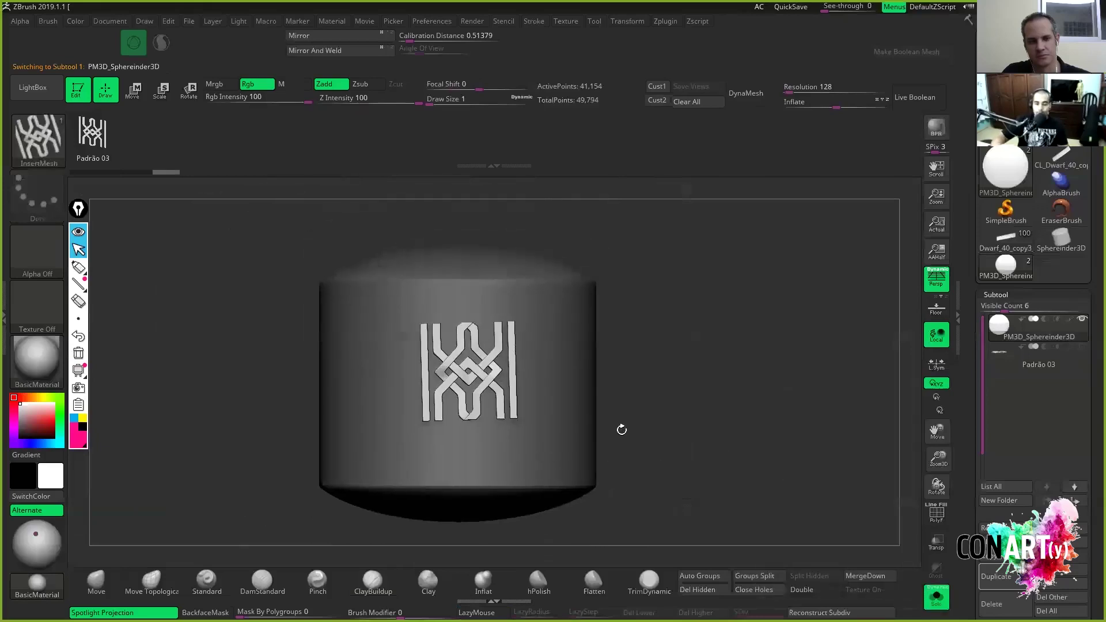
pyautogui.moveTo(617, 353); pyautogui.dragTo(647, 363)
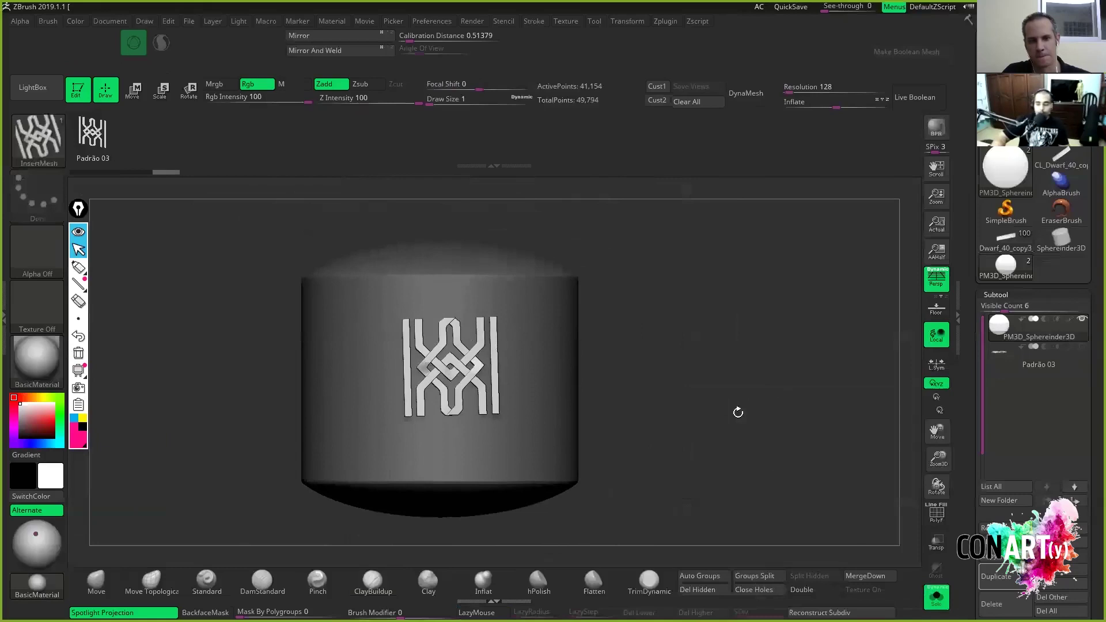
pyautogui.moveTo(772, 439); pyautogui.dragTo(666, 370)
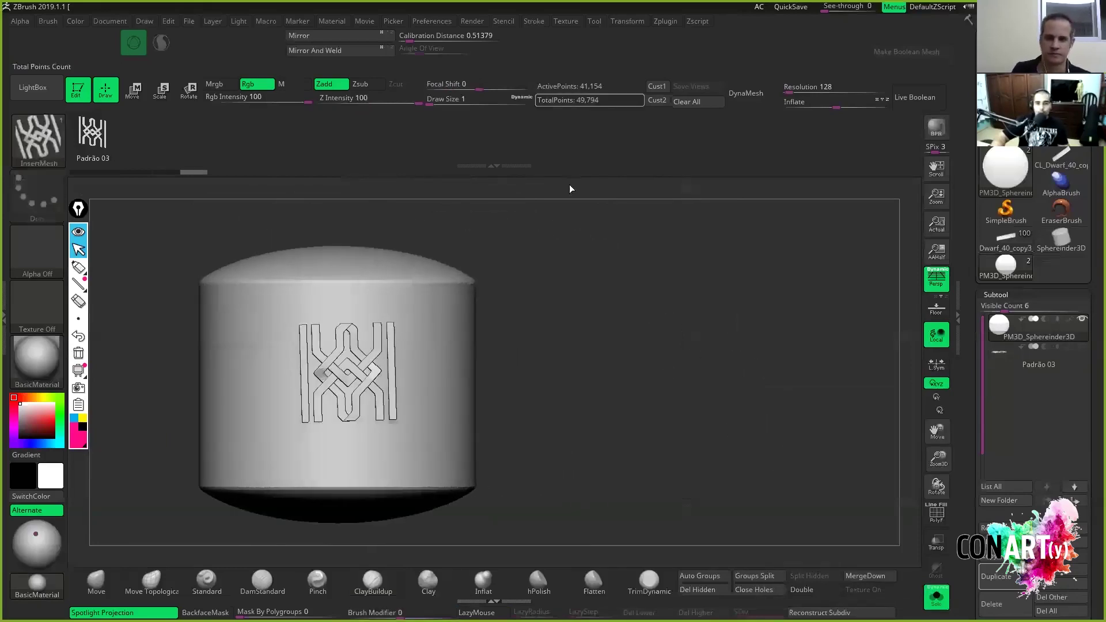
# Enable Curve Mode in the stroke settings of the Padrão 03 InsertMesh brush.
pyautogui.click(534, 22)
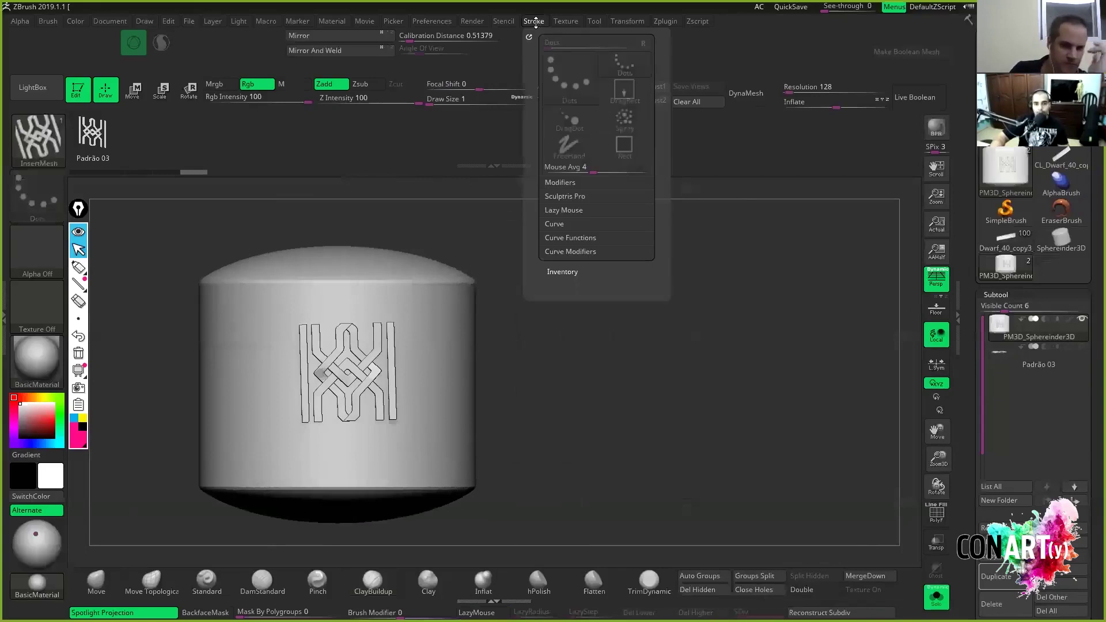
pyautogui.click(555, 224)
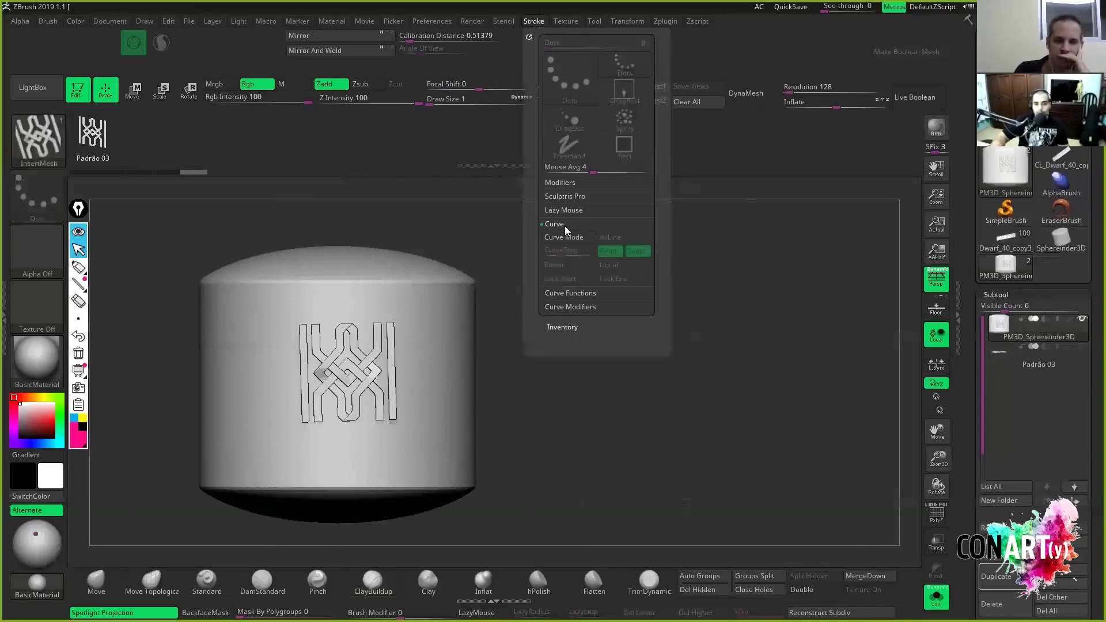
pyautogui.click(574, 237)
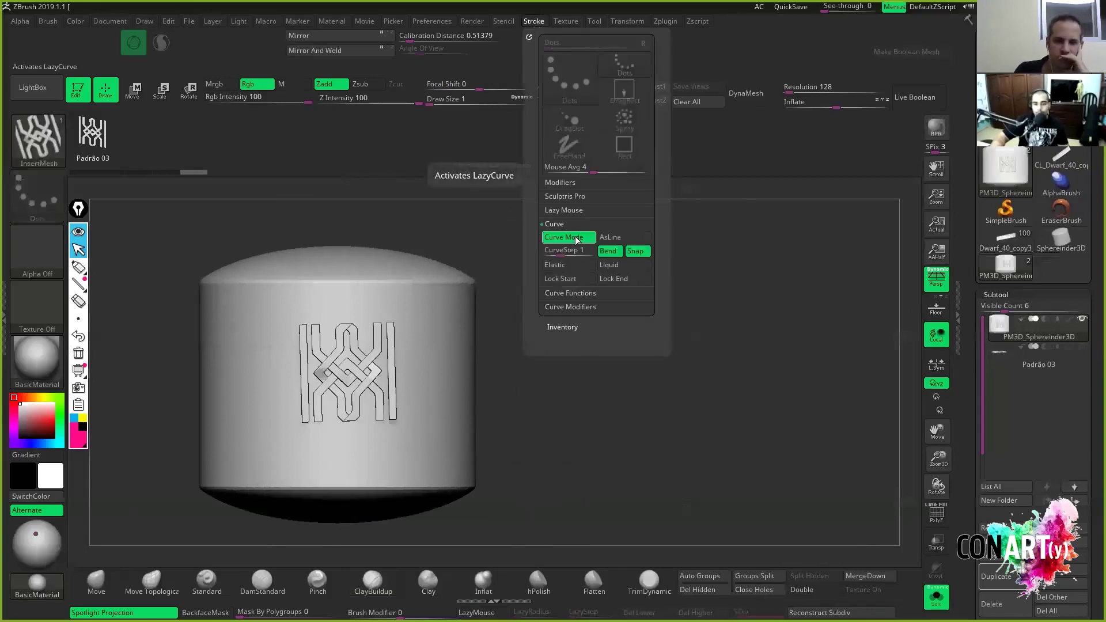
# Set the draw size to 35 and draw a rising diagonal curve of repeated Padrão 03 modules across an empty side of the cylinder.
pyautogui.moveTo(724, 324)
pyautogui.mouseDown()
pyautogui.moveTo(662, 322)
pyautogui.moveTo(713, 334)
pyautogui.mouseUp()
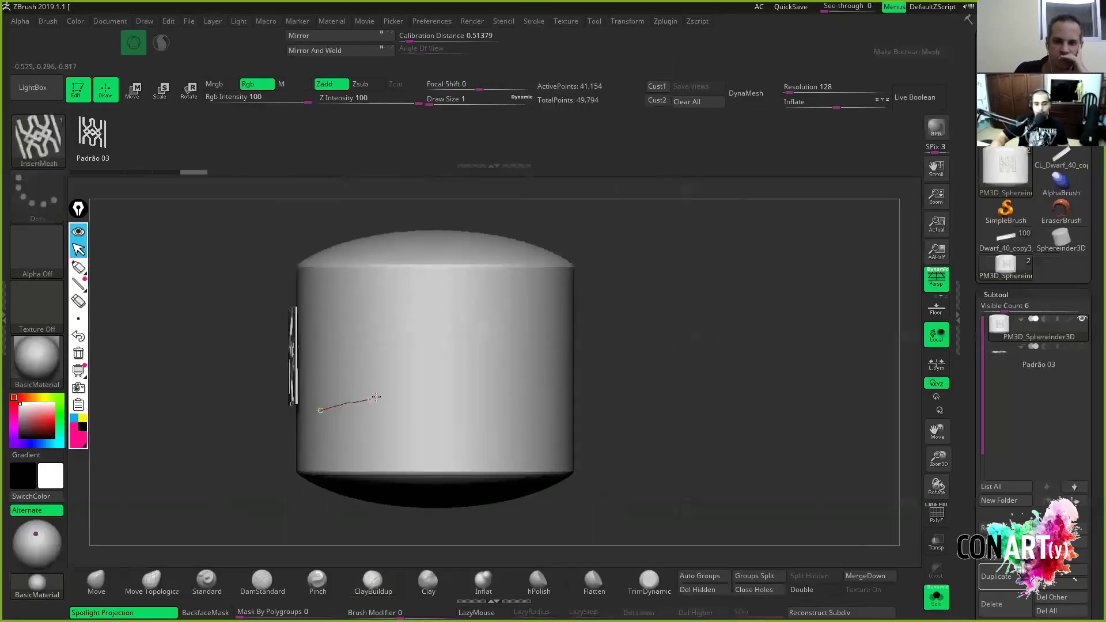
pyautogui.click(569, 324)
pyautogui.hotkey('ctrl', 'z')
pyautogui.press('space')
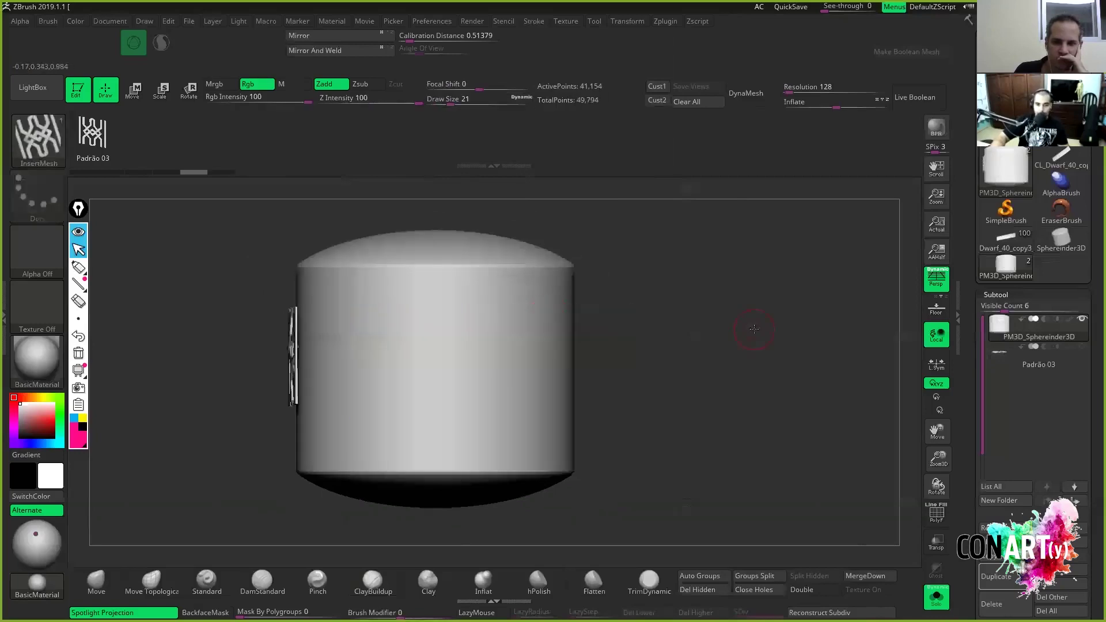
pyautogui.keyDown('alt'); pyautogui.moveTo(545, 322); pyautogui.dragTo(578, 432); pyautogui.keyUp('alt')
pyautogui.press('space')
pyautogui.moveTo(320, 419); pyautogui.dragTo(328, 419)
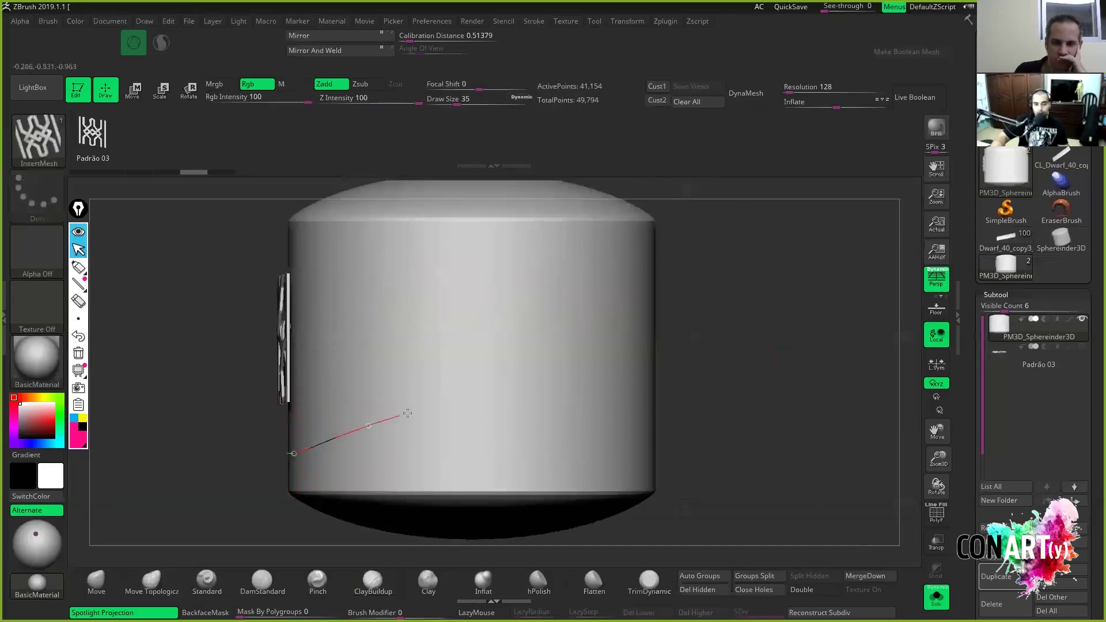
pyautogui.moveTo(639, 310); pyautogui.dragTo(641, 311)
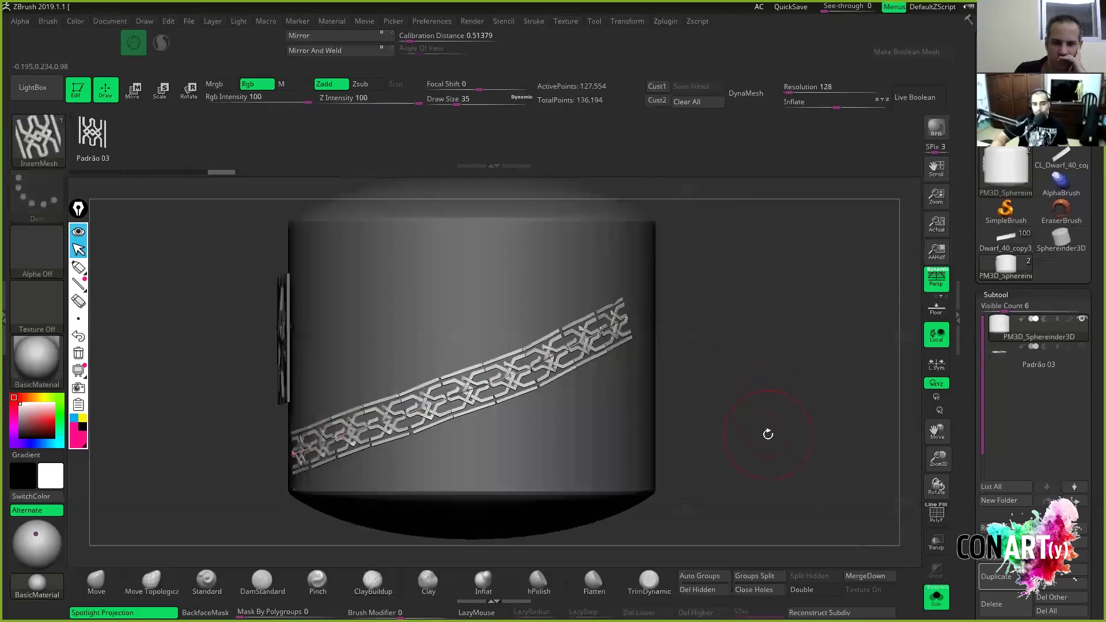
pyautogui.moveTo(767, 456); pyautogui.dragTo(707, 481)
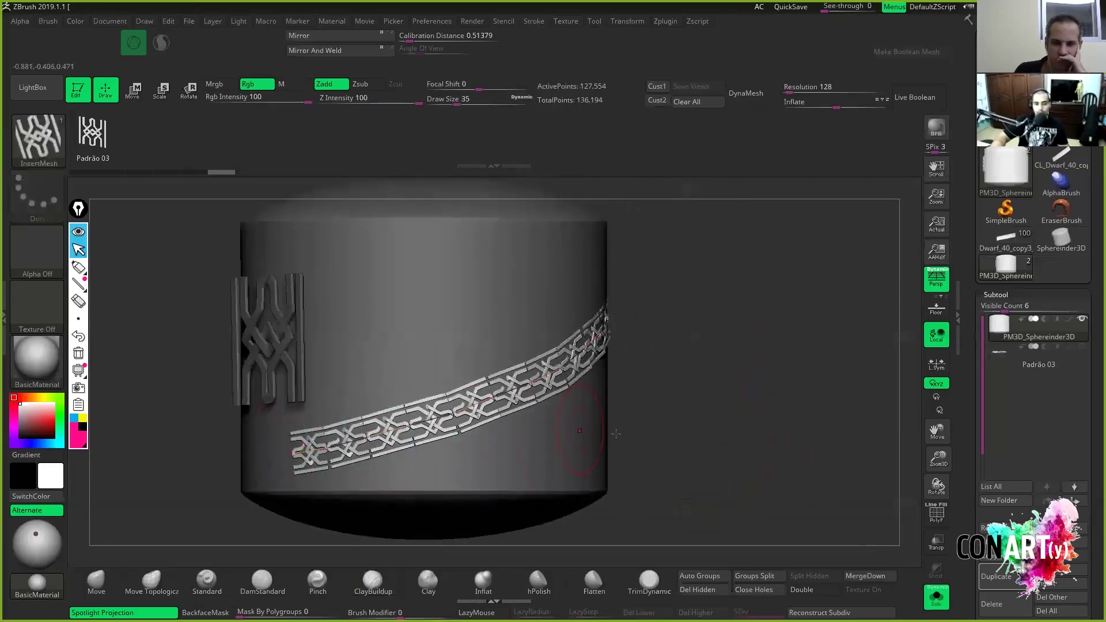
pyautogui.keyDown('alt'); pyautogui.moveTo(761, 466); pyautogui.dragTo(795, 528); pyautogui.keyUp('alt')
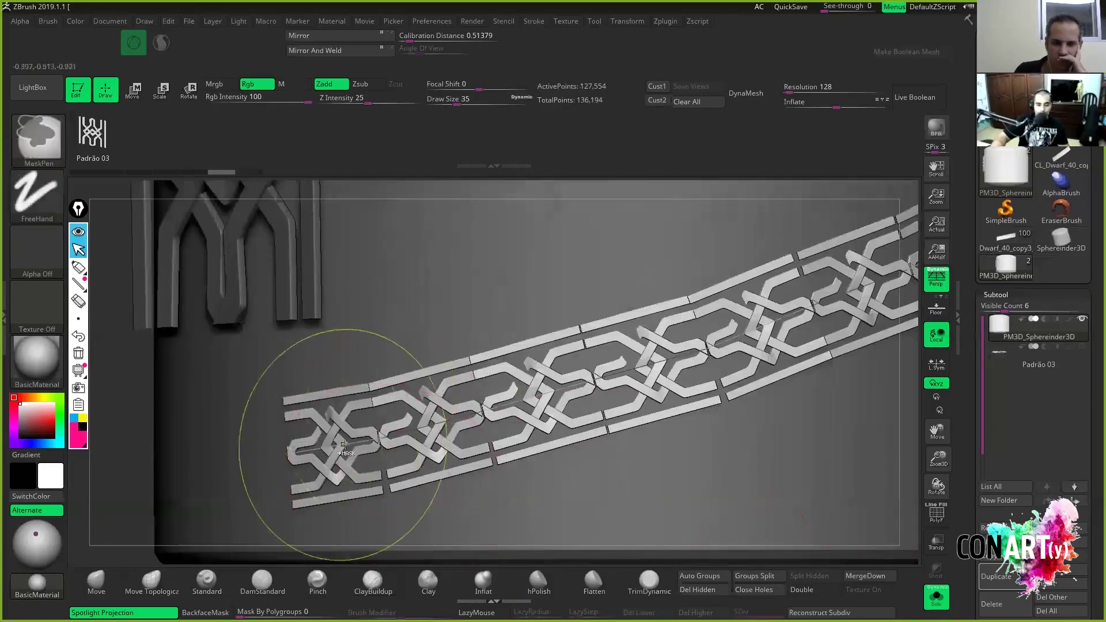
pyautogui.moveTo(102, 469)
pyautogui.keyDown('alt'); pyautogui.mouseDown()
pyautogui.moveTo(138, 407)
pyautogui.moveTo(209, 342)
pyautogui.mouseUp(); pyautogui.keyUp('alt')
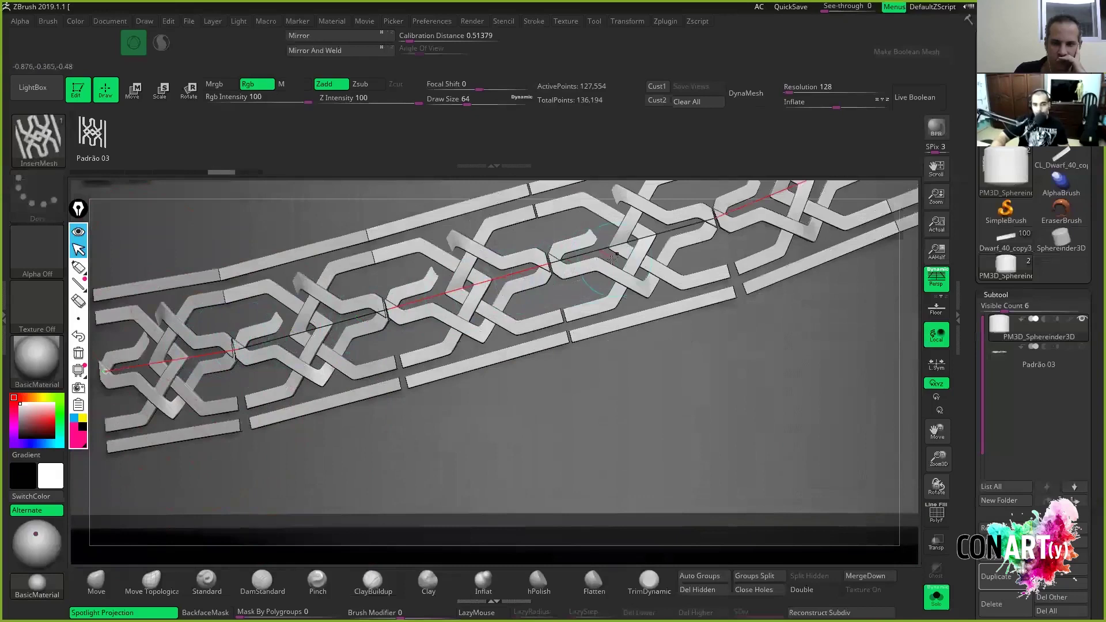
pyautogui.press('f')
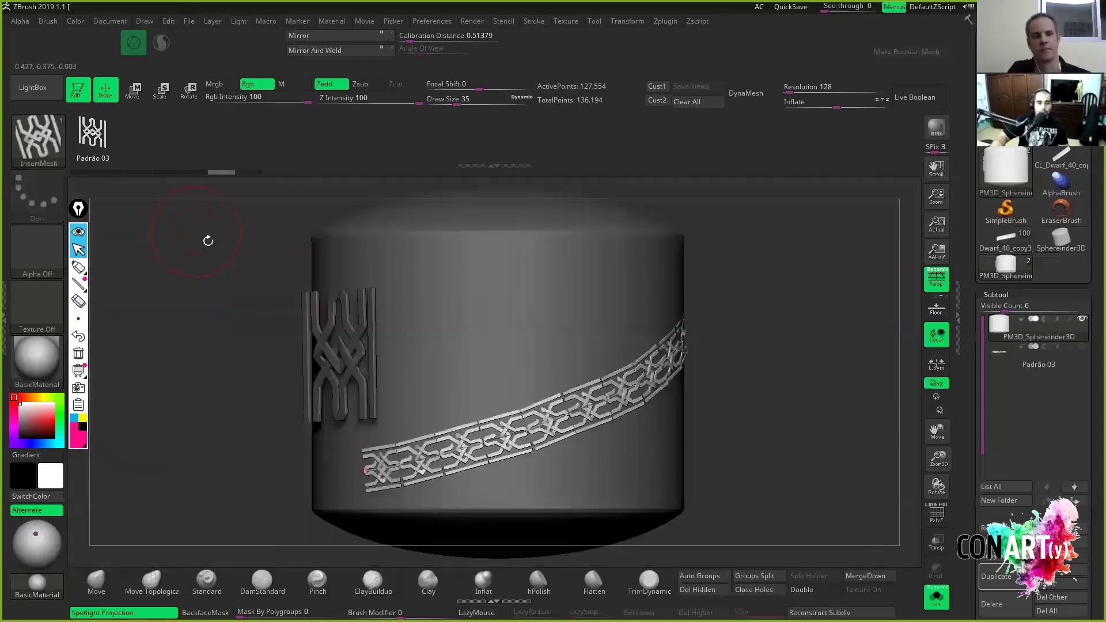
# Select the Padrão 03 subtool, turn its view so the bars run horizontally, and append it to the current InsertMesh brush.
pyautogui.press('Down')
pyautogui.moveTo(783, 353); pyautogui.dragTo(786, 390)
pyautogui.press('f')
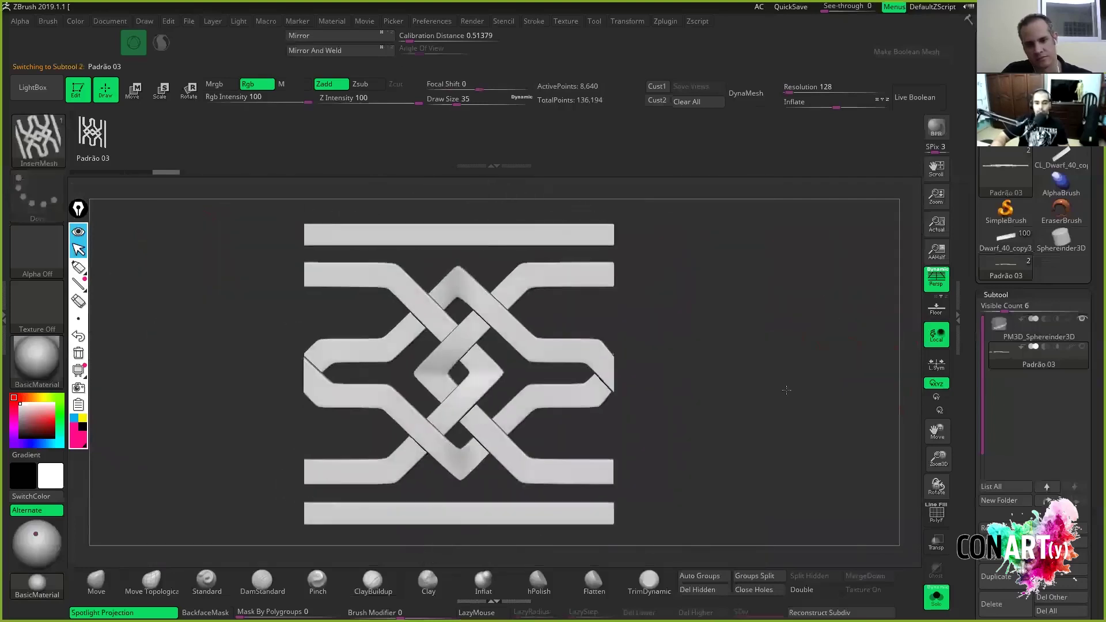
pyautogui.press('f')
pyautogui.click(37, 144)
pyautogui.click(44, 153)
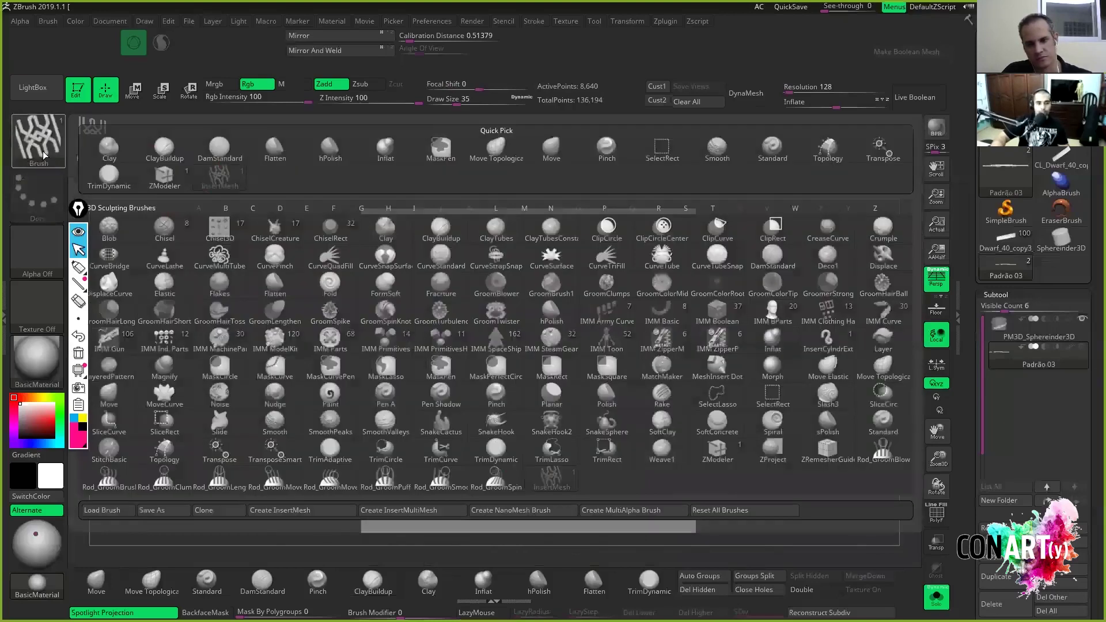
pyautogui.click(326, 511)
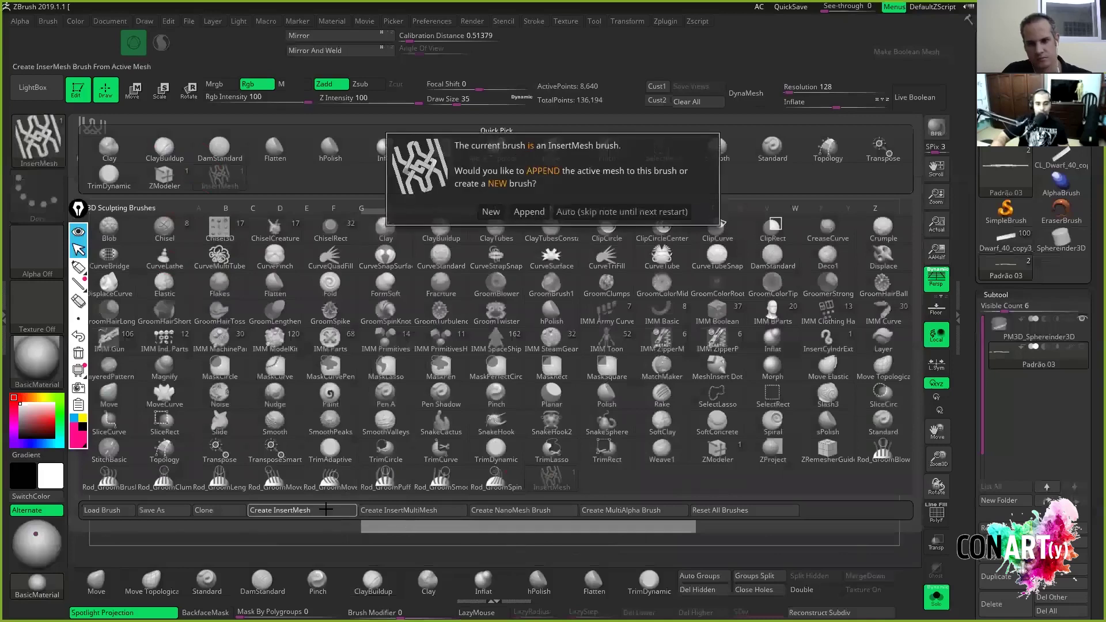
pyautogui.click(528, 211)
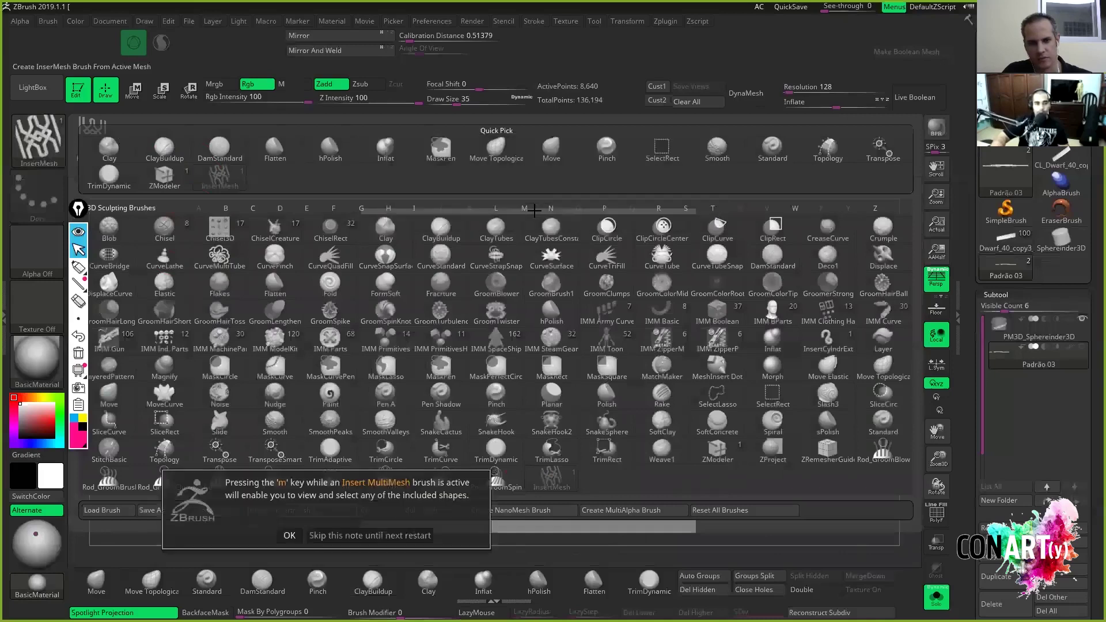
pyautogui.click(289, 535)
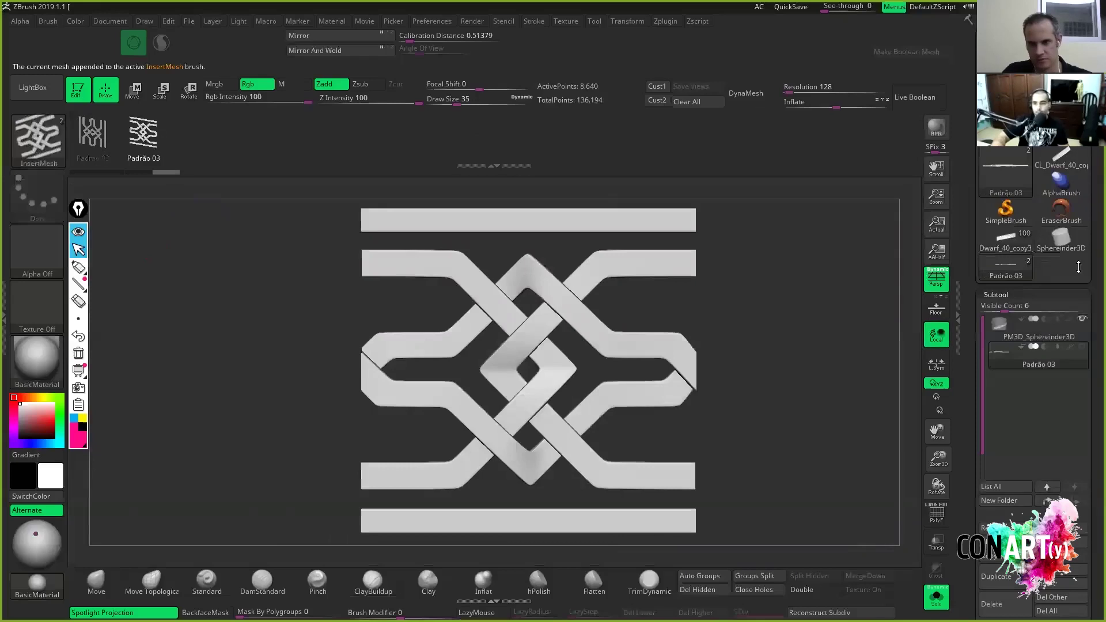
pyautogui.click(1061, 241)
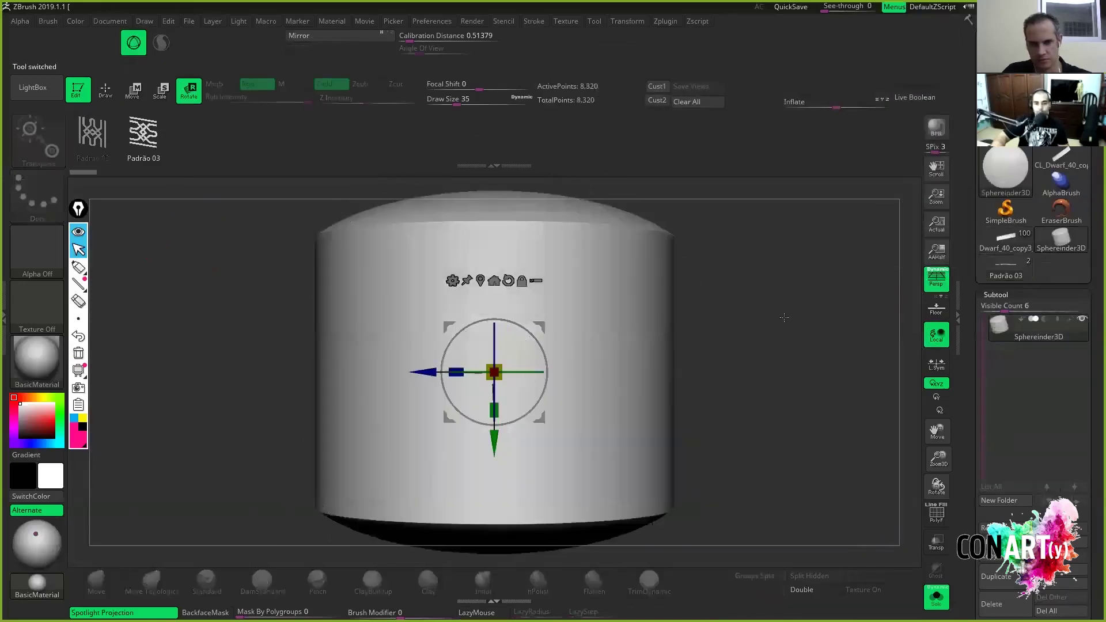
pyautogui.click(1005, 241)
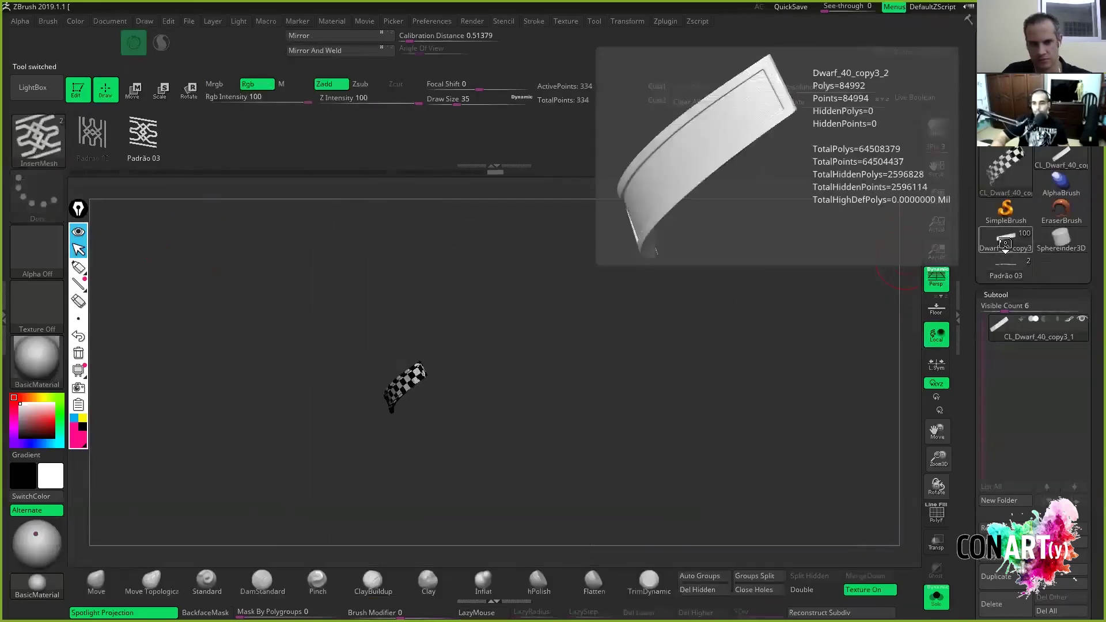
pyautogui.click(1005, 266)
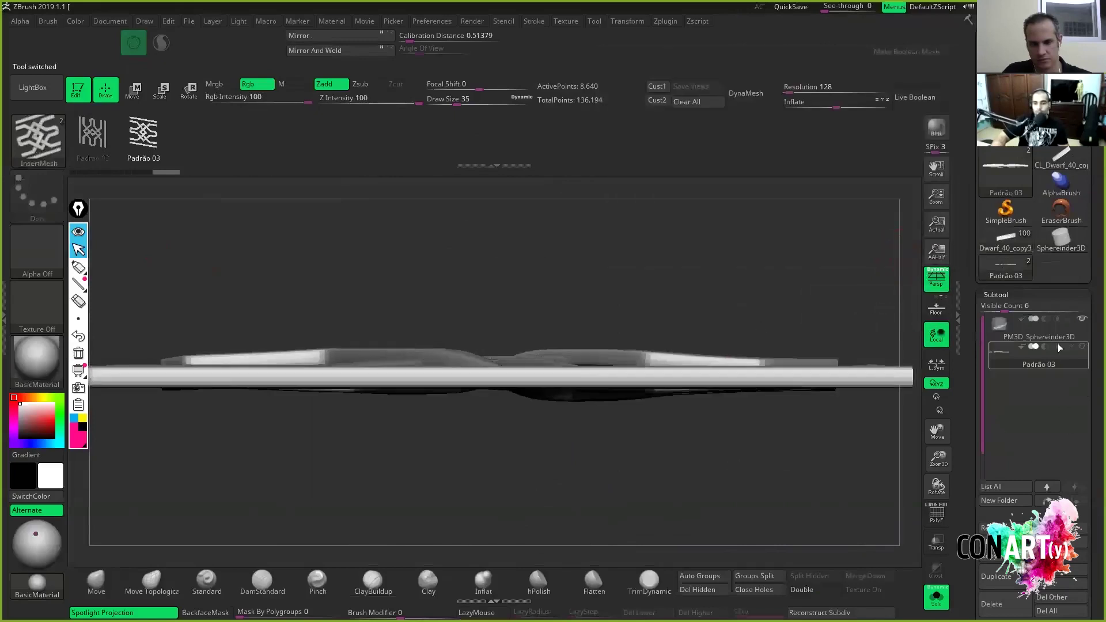
# Select the PM3D_Sphereinder3D subtool and draw a second diagonal curve with the appended Padrão 03 variant above the first band.
pyautogui.click(988, 325)
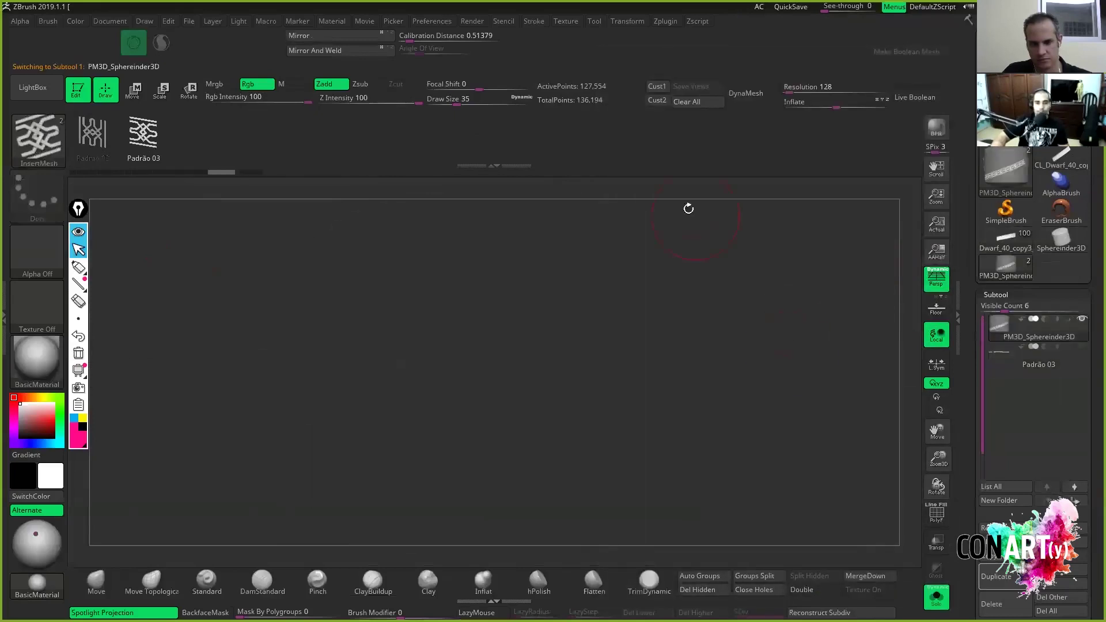
pyautogui.click(628, 21)
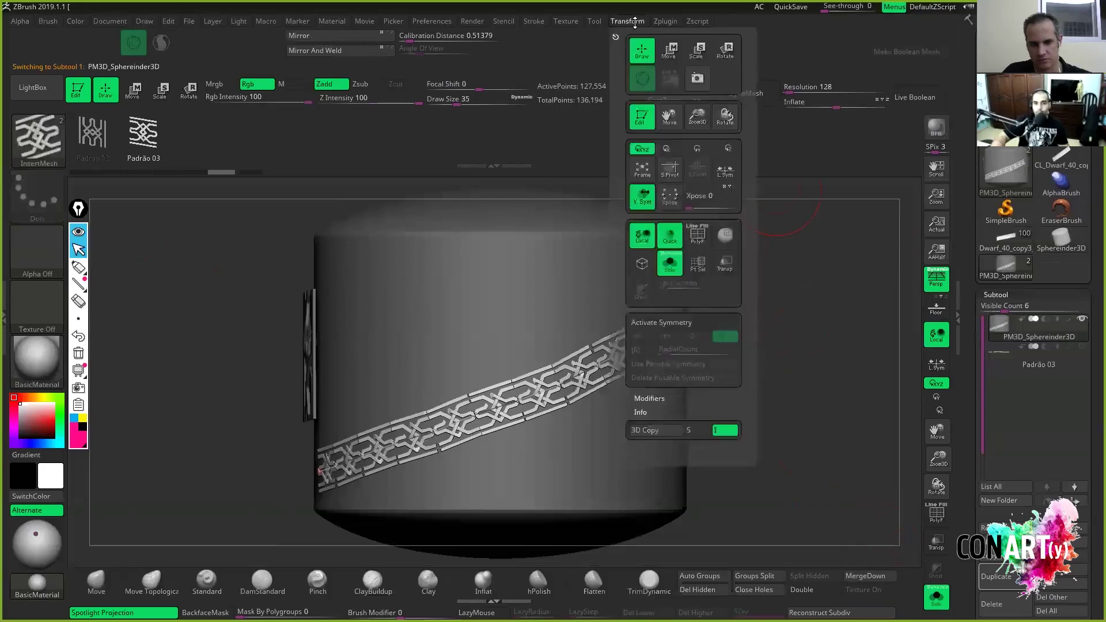
pyautogui.click(533, 21)
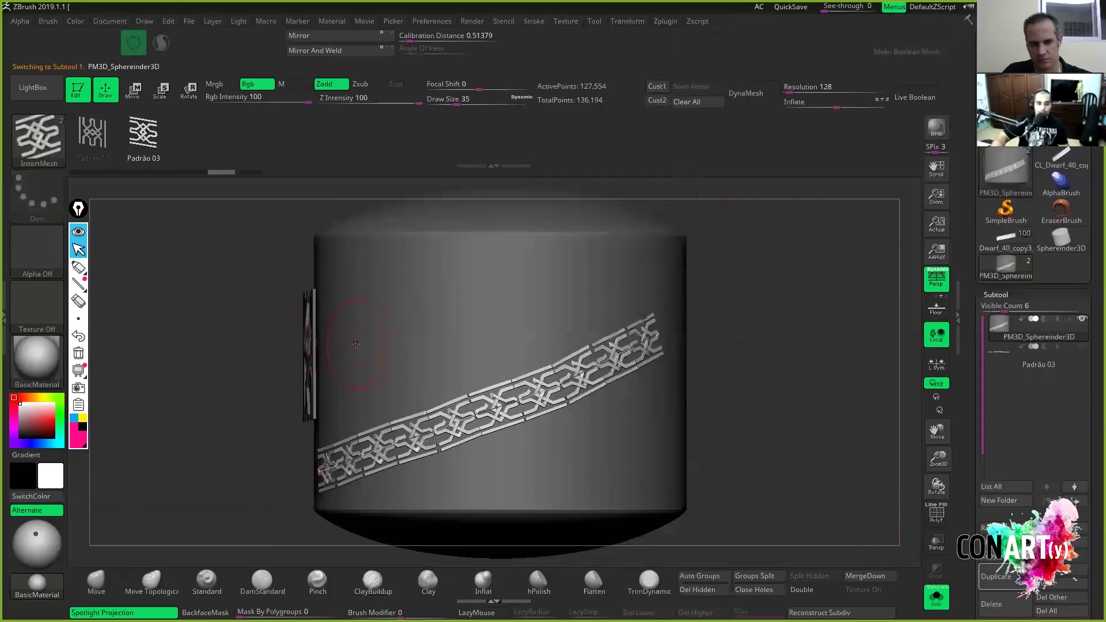
pyautogui.click(608, 277)
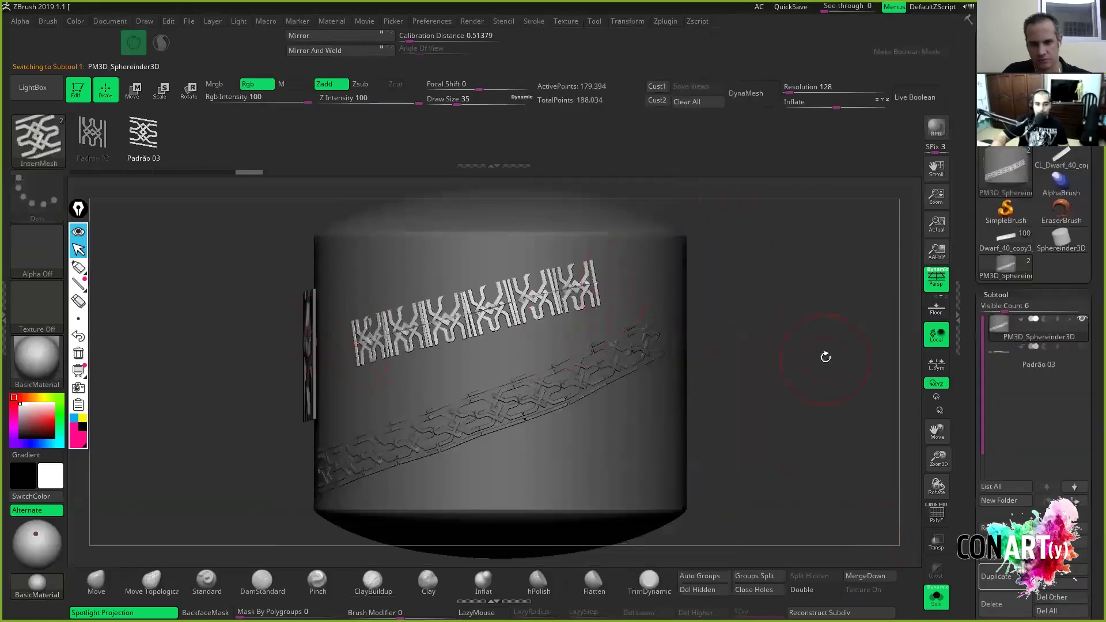
# Examine how the pattern modules are oriented and joined along the two bands on the cylinder.
pyautogui.moveTo(826, 357); pyautogui.dragTo(841, 359)
pyautogui.keyDown('alt'); pyautogui.moveTo(816, 296); pyautogui.dragTo(839, 326); pyautogui.keyUp('alt')
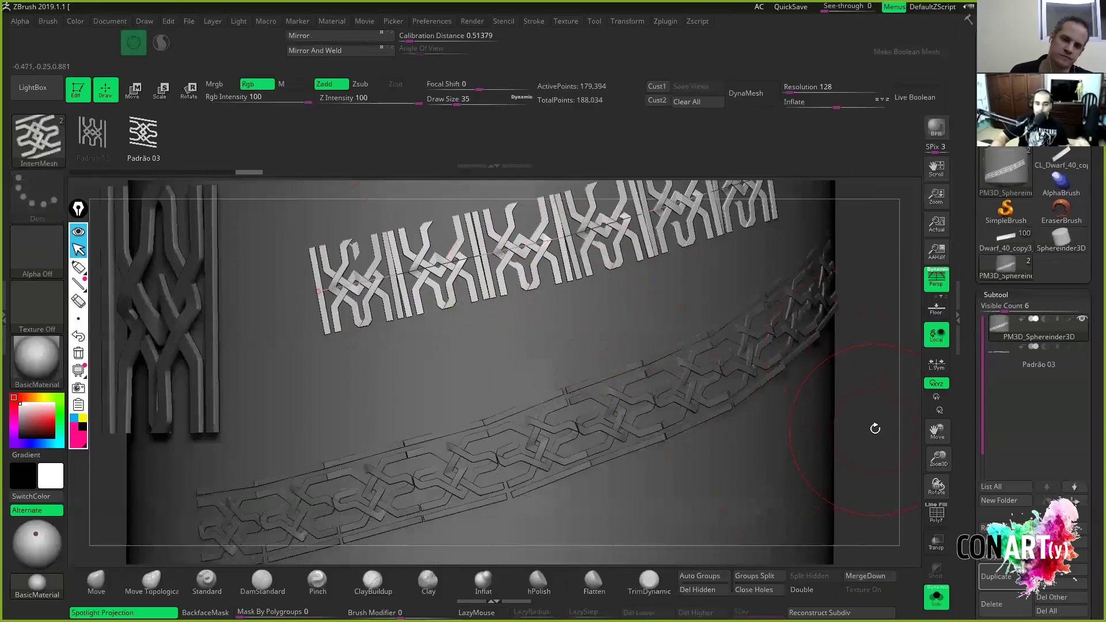
pyautogui.keyDown('alt'); pyautogui.moveTo(876, 440); pyautogui.dragTo(763, 486); pyautogui.keyUp('alt')
pyautogui.moveTo(853, 463); pyautogui.dragTo(475, 505)
pyautogui.moveTo(920, 461); pyautogui.dragTo(704, 380)
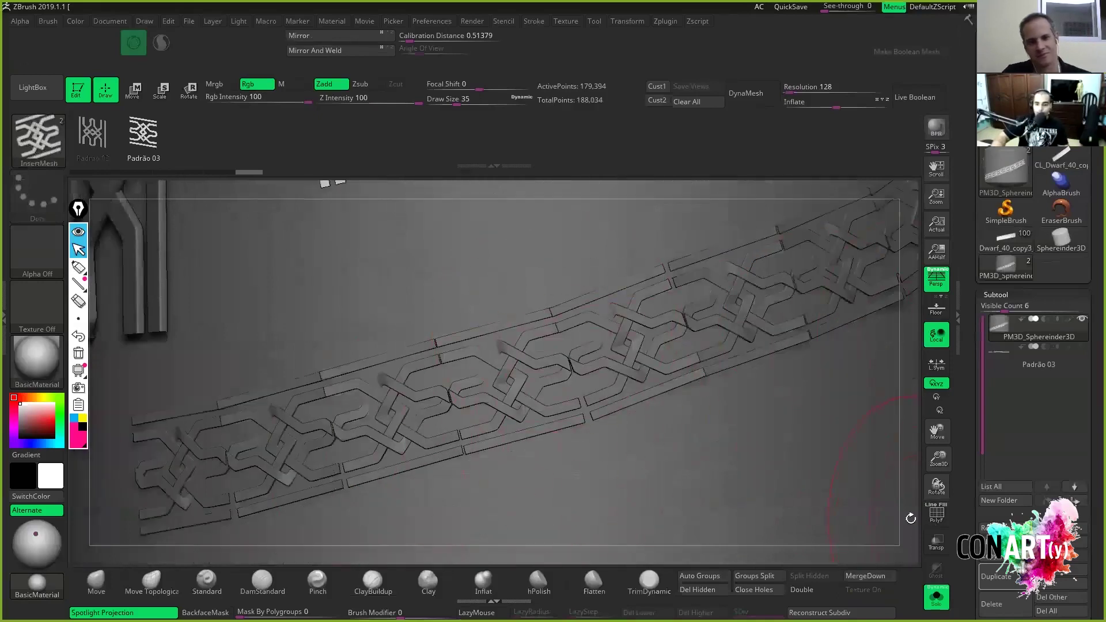
pyautogui.keyDown('alt'); pyautogui.moveTo(862, 386); pyautogui.dragTo(776, 468); pyautogui.keyUp('alt')
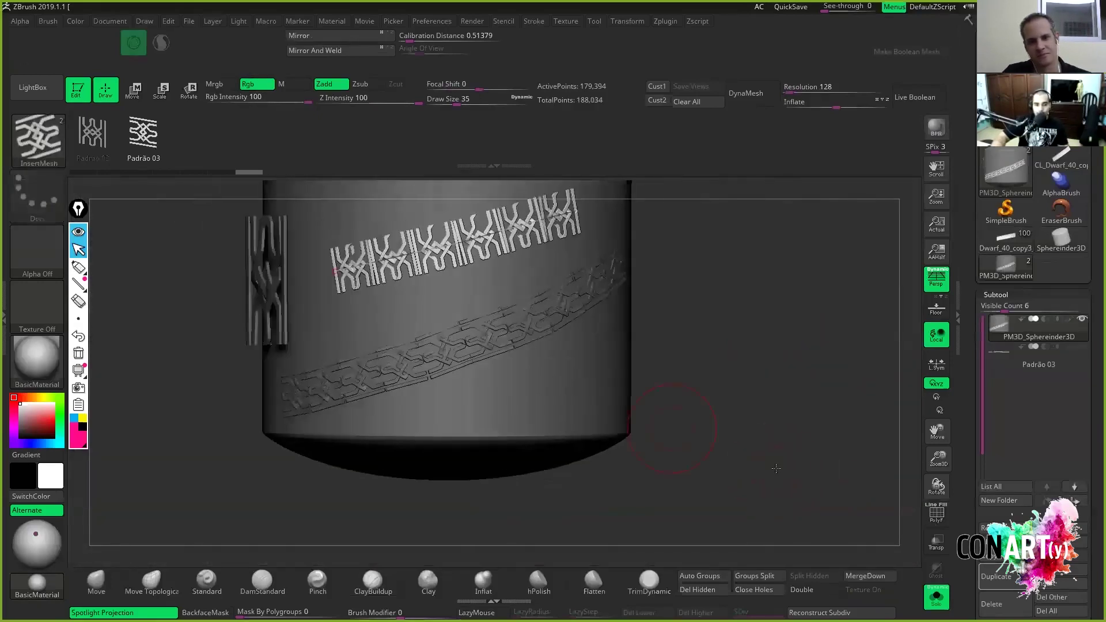
# Turn to an empty side of the cylinder and enable Weld Points for the InsertMesh brush with the first Padrão 03 pattern active.
pyautogui.keyDown('alt'); pyautogui.moveTo(695, 369); pyautogui.dragTo(734, 376); pyautogui.keyUp('alt')
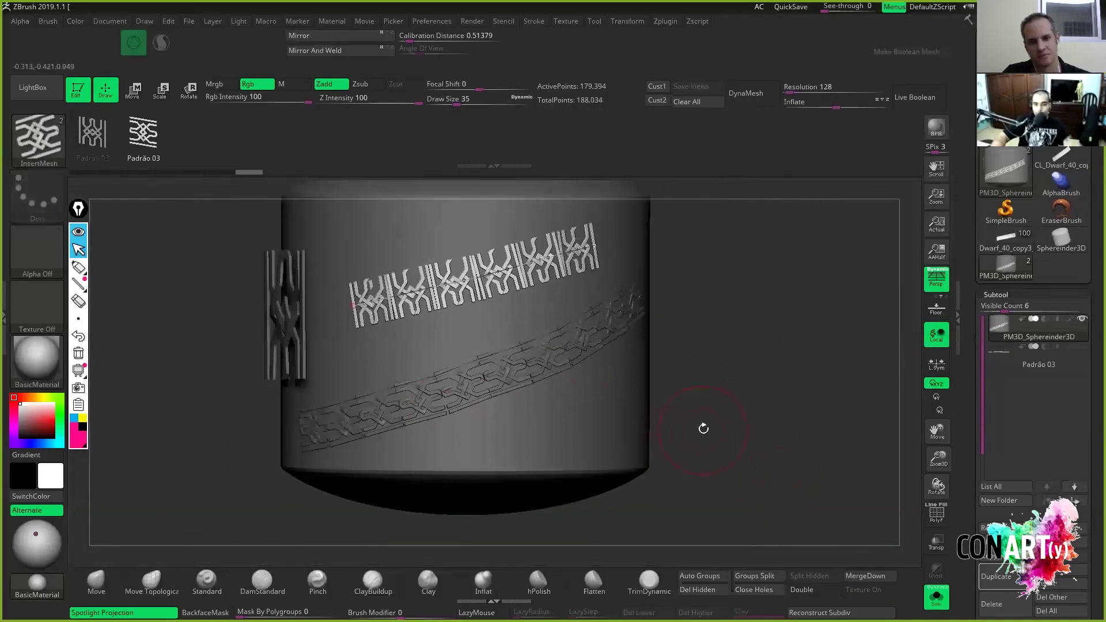
pyautogui.moveTo(765, 323); pyautogui.dragTo(748, 305)
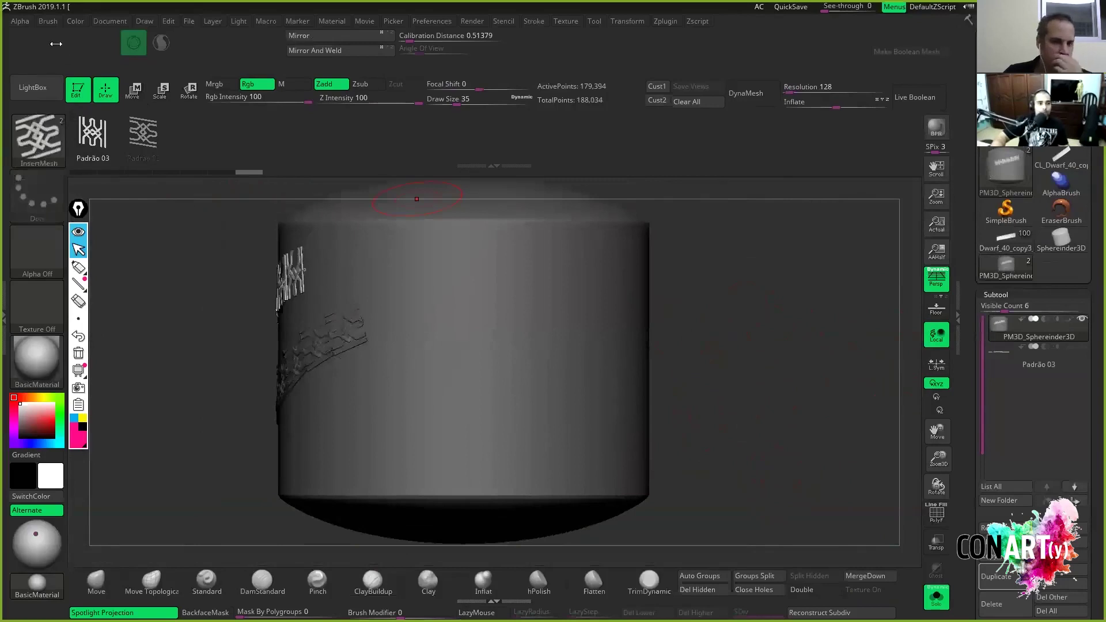
pyautogui.click(48, 21)
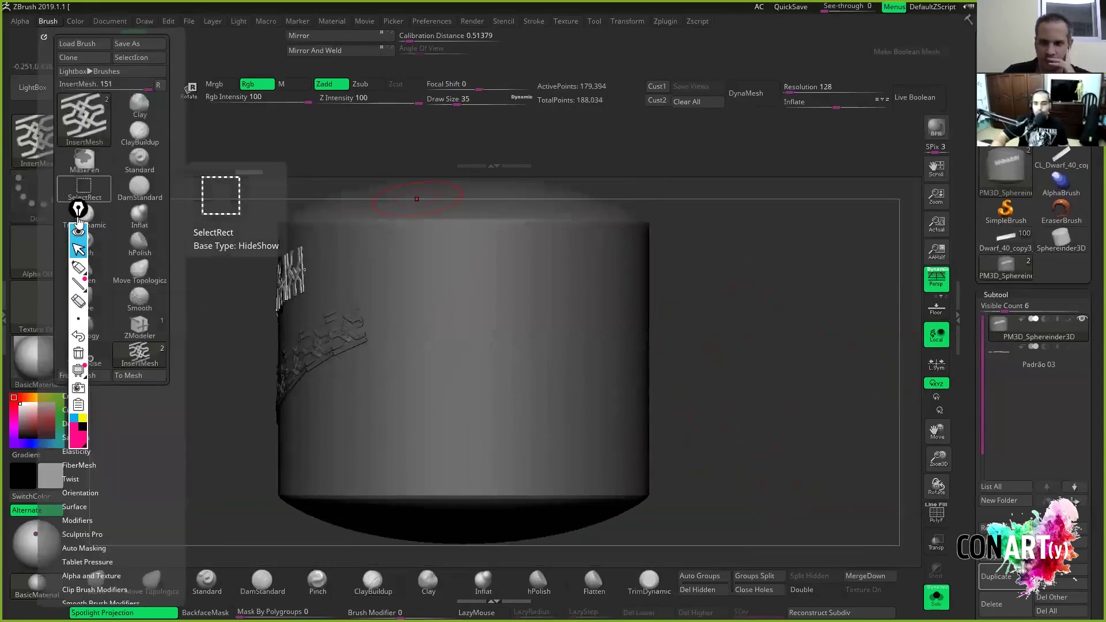
pyautogui.moveTo(78, 217); pyautogui.dragTo(910, 212)
pyautogui.moveTo(115, 412); pyautogui.dragTo(124, 366)
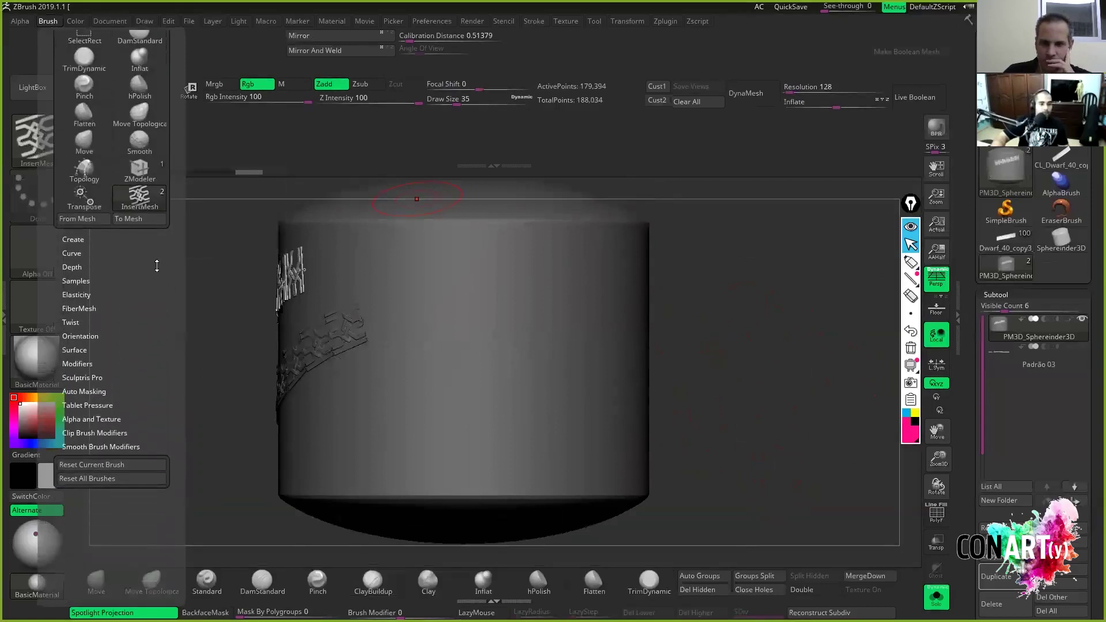
pyautogui.click(92, 253)
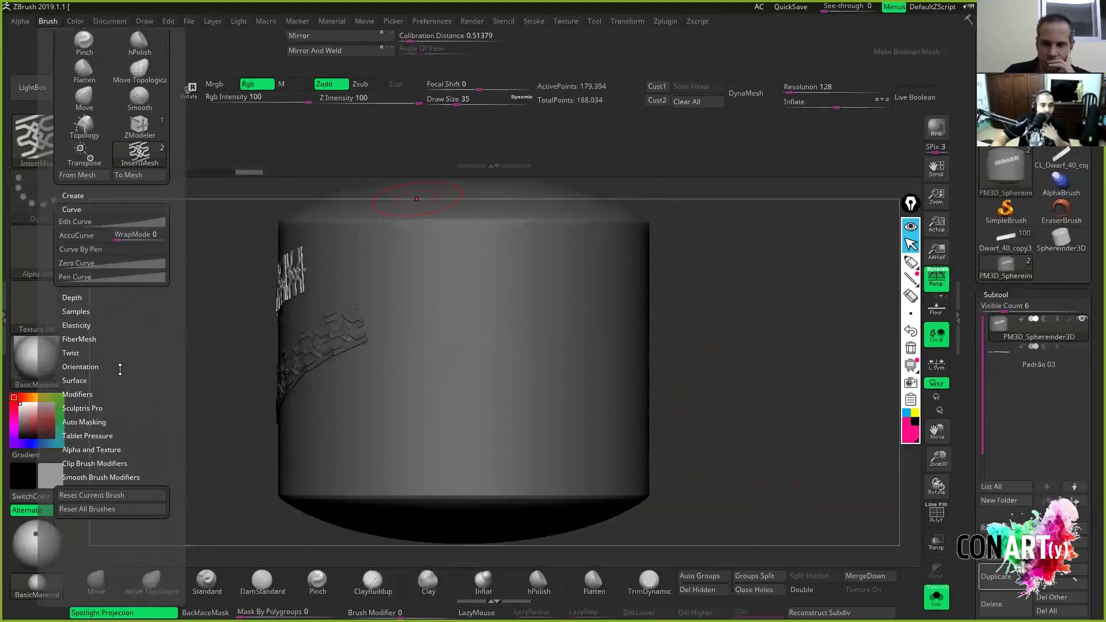
pyautogui.click(86, 394)
pyautogui.moveTo(155, 286); pyautogui.dragTo(160, 242)
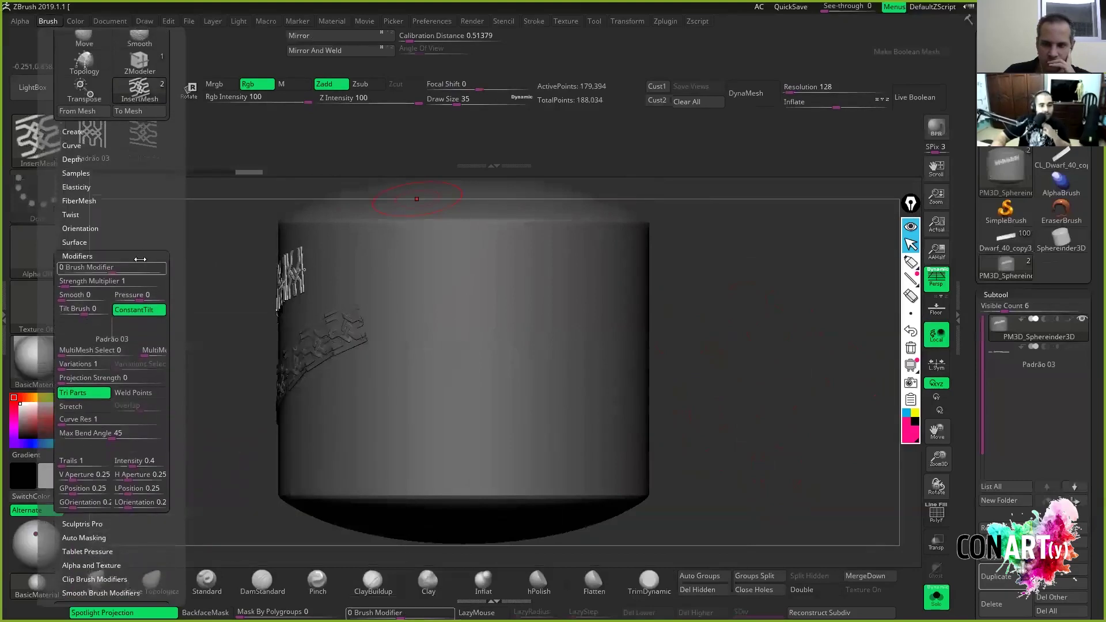
pyautogui.click(143, 394)
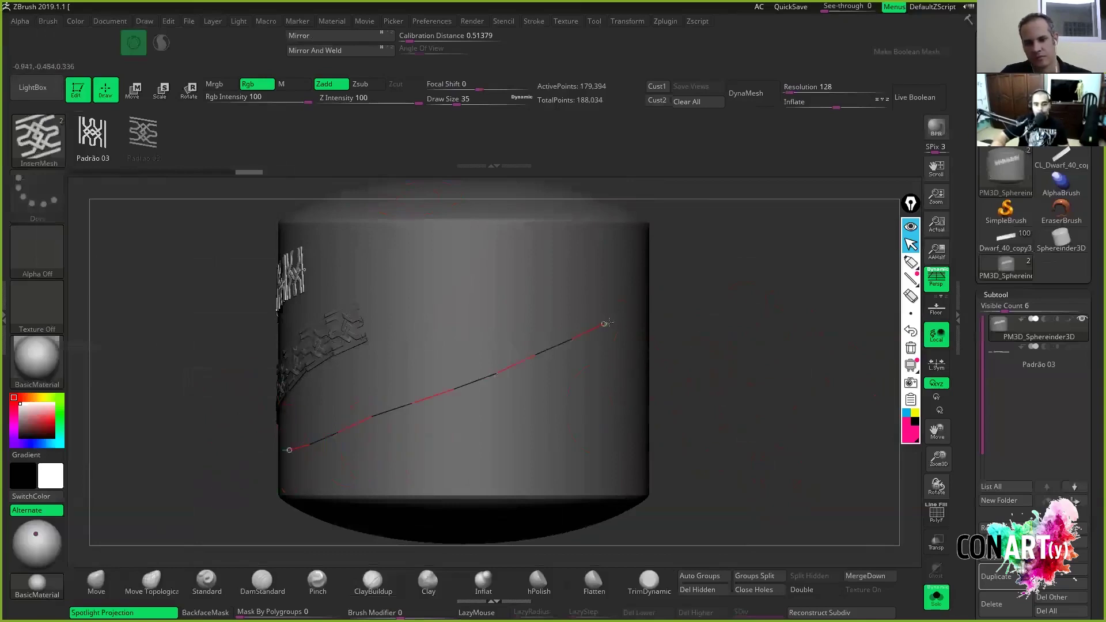
# Draw a rising diagonal pattern band across the empty side of the cylinder and inspect the joints between its modules up close.
pyautogui.moveTo(609, 323); pyautogui.dragTo(609, 322)
pyautogui.keyDown('alt'); pyautogui.moveTo(762, 311); pyautogui.dragTo(786, 347); pyautogui.keyUp('alt')
pyautogui.moveTo(147, 392)
pyautogui.mouseDown()
pyautogui.moveTo(167, 393)
pyautogui.moveTo(151, 410)
pyautogui.moveTo(163, 398)
pyautogui.mouseUp()
pyautogui.keyDown('alt'); pyautogui.moveTo(888, 418); pyautogui.dragTo(778, 338); pyautogui.keyUp('alt')
pyautogui.keyDown('alt'); pyautogui.moveTo(827, 465); pyautogui.dragTo(492, 268); pyautogui.keyUp('alt')
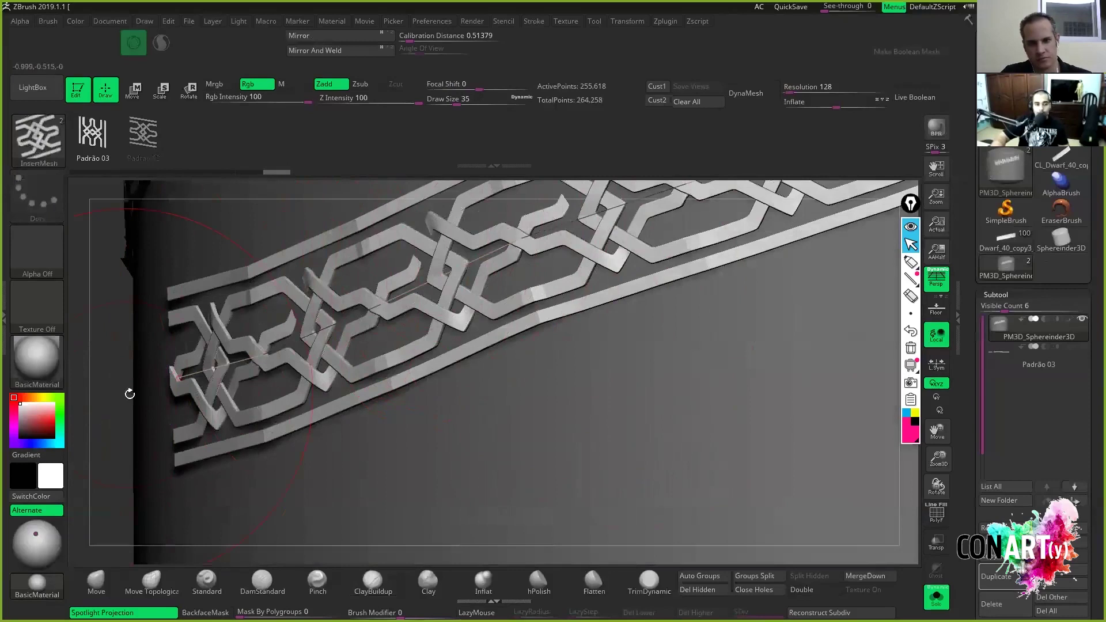
pyautogui.keyDown('alt'); pyautogui.moveTo(119, 391); pyautogui.dragTo(161, 236); pyautogui.keyUp('alt')
pyautogui.keyDown('alt'); pyautogui.moveTo(847, 472); pyautogui.dragTo(694, 394); pyautogui.keyUp('alt')
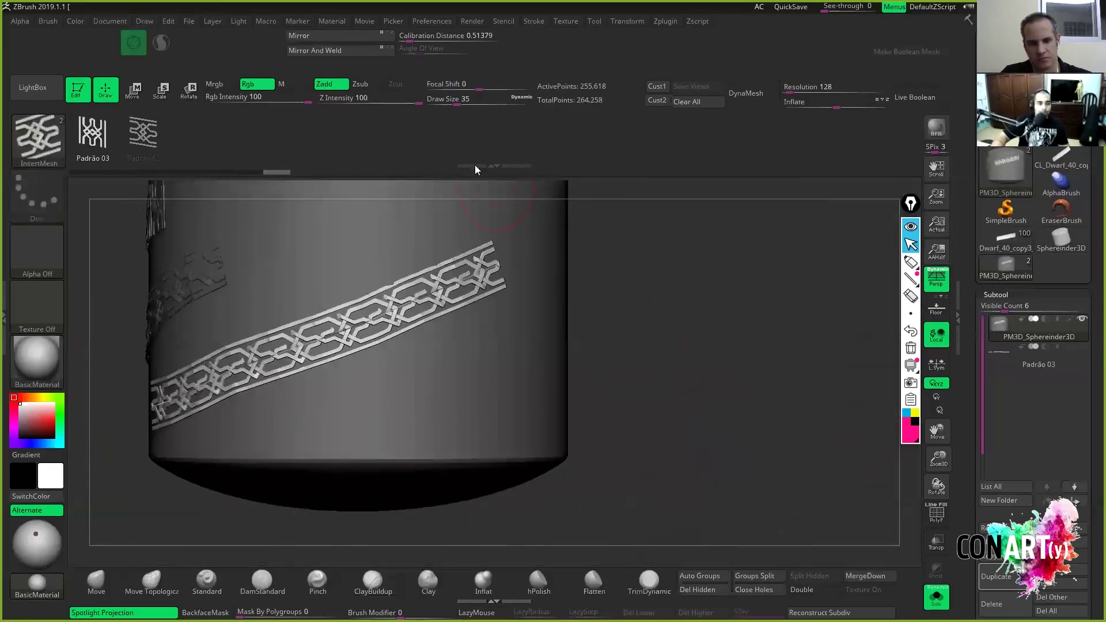
# Review the Depth settings of the InsertMesh brush.
pyautogui.click(47, 21)
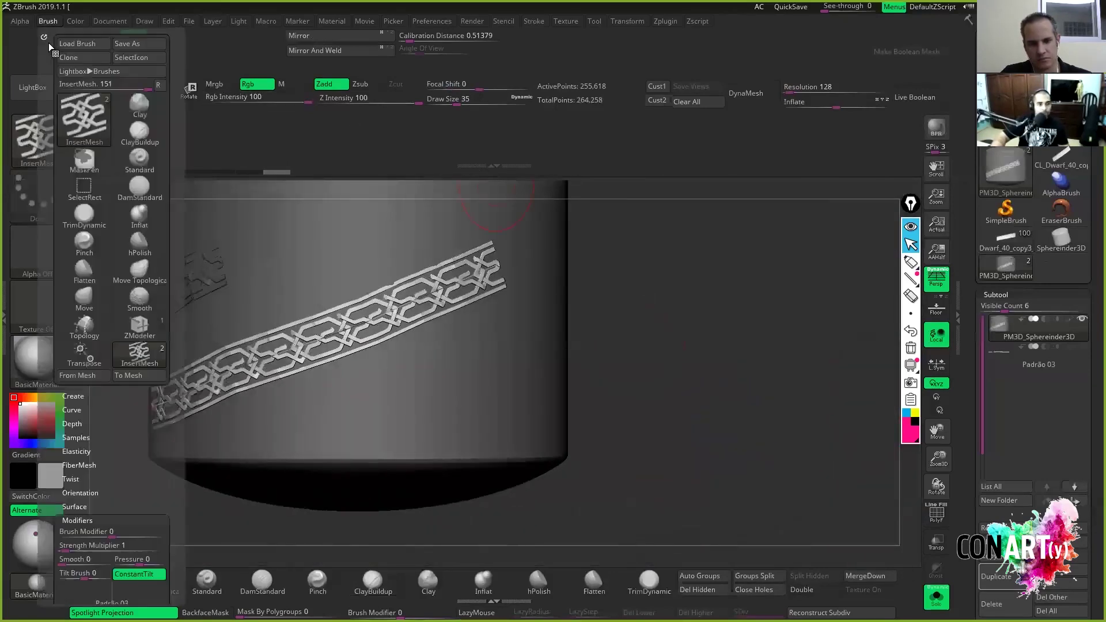
pyautogui.click(80, 423)
pyautogui.moveTo(139, 405); pyautogui.dragTo(130, 354)
pyautogui.moveTo(85, 385); pyautogui.dragTo(86, 379)
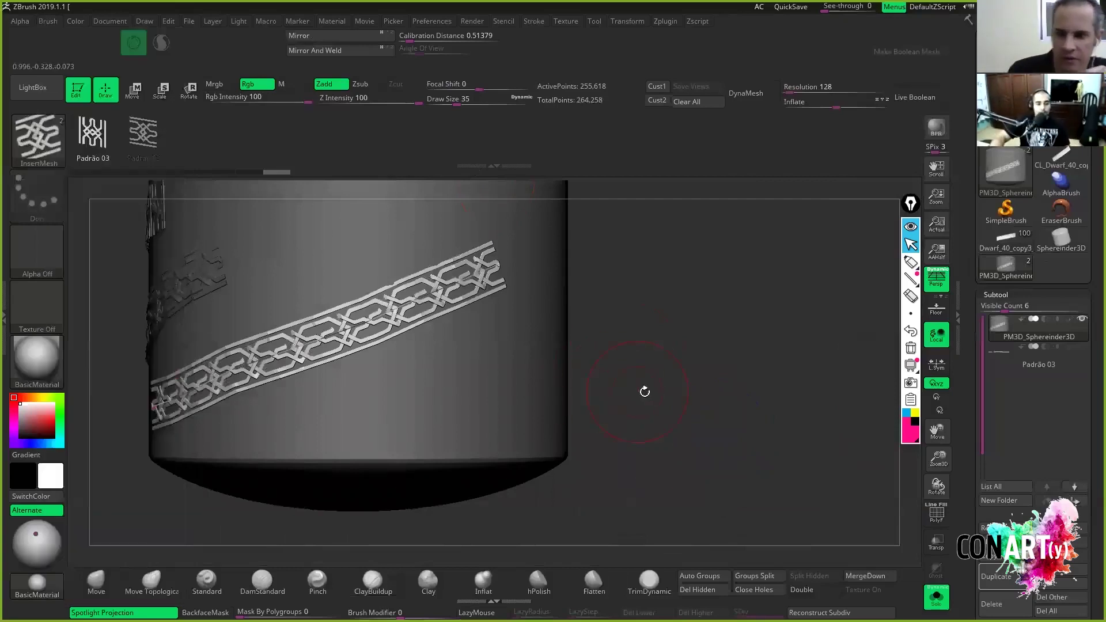
# Draw one more pattern band near the cylinder's base and another on its plain side, and check how they follow the surface.
pyautogui.moveTo(516, 394); pyautogui.dragTo(517, 394)
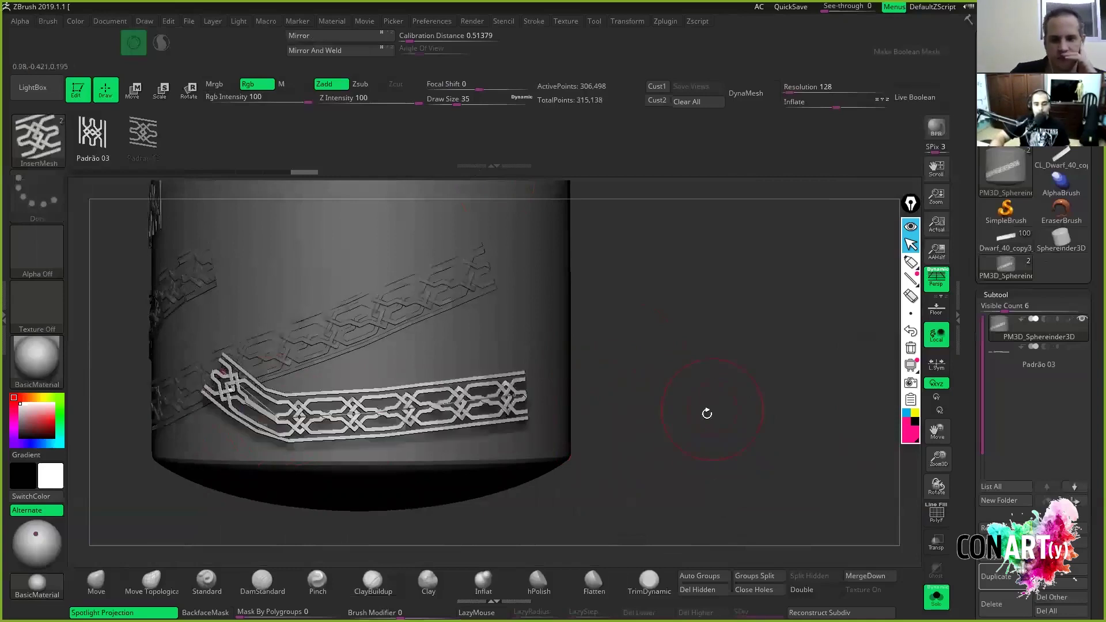
pyautogui.moveTo(705, 427); pyautogui.dragTo(398, 399)
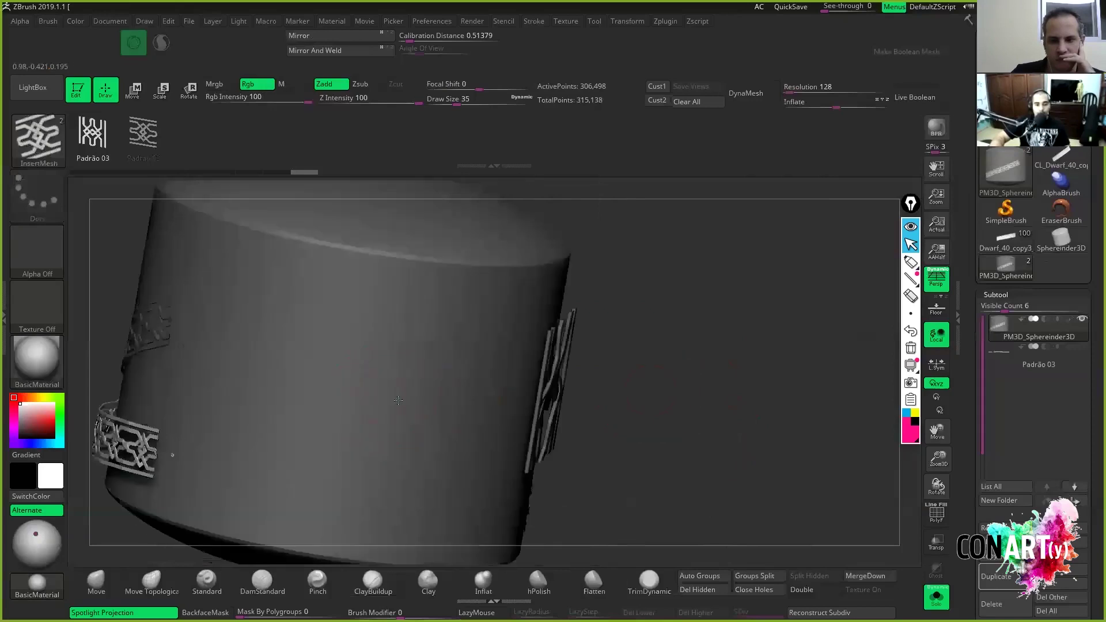
pyautogui.moveTo(404, 349); pyautogui.dragTo(441, 338)
pyautogui.moveTo(723, 439); pyautogui.dragTo(703, 273)
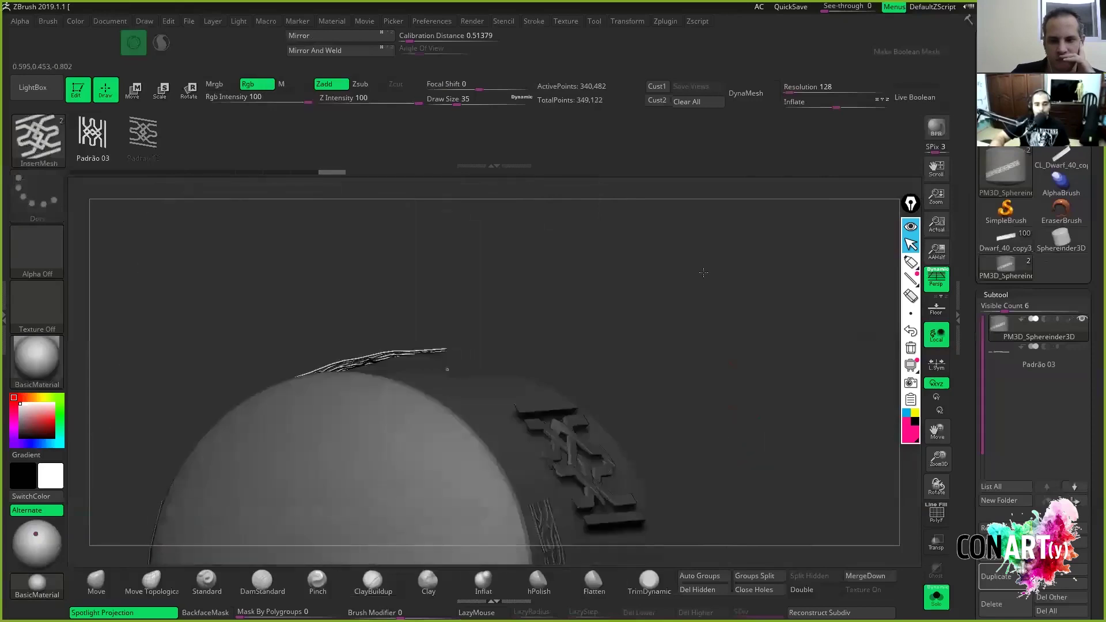
pyautogui.moveTo(716, 353); pyautogui.dragTo(679, 346)
# Switch to the Dwarf_40_copy3 tool, set the draw size to 4 and try to draw a pattern curve along the curved strip.
pyautogui.click(1007, 237)
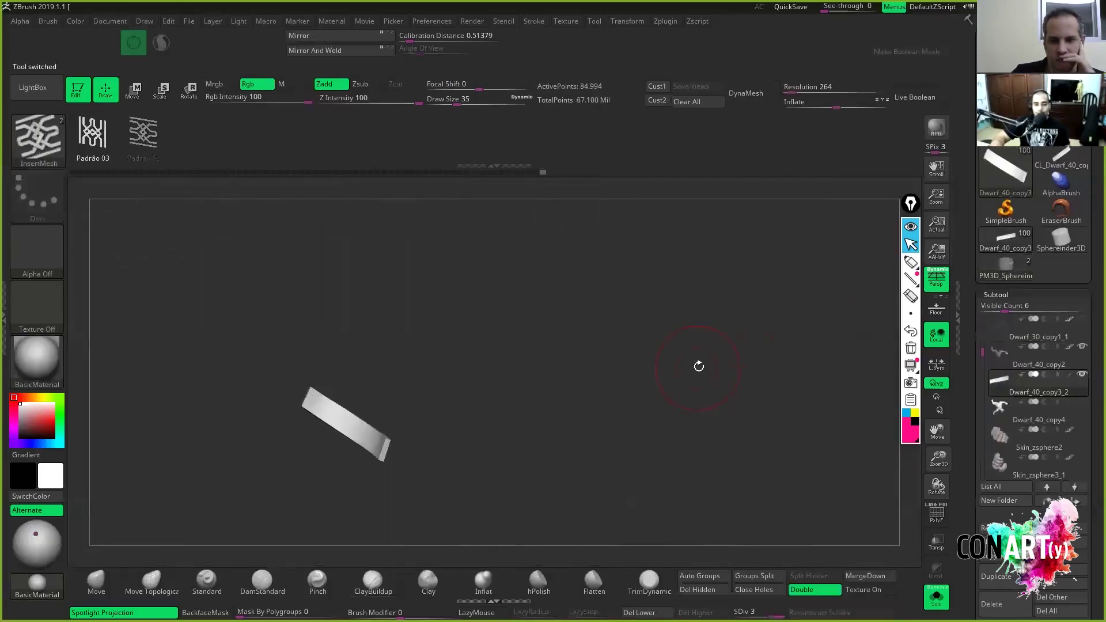
pyautogui.moveTo(493, 414)
pyautogui.mouseDown()
pyautogui.moveTo(696, 394)
pyautogui.moveTo(698, 455)
pyautogui.moveTo(619, 426)
pyautogui.moveTo(455, 448)
pyautogui.moveTo(581, 392)
pyautogui.moveTo(629, 427)
pyautogui.moveTo(662, 425)
pyautogui.moveTo(658, 416)
pyautogui.mouseUp()
pyautogui.press('space')
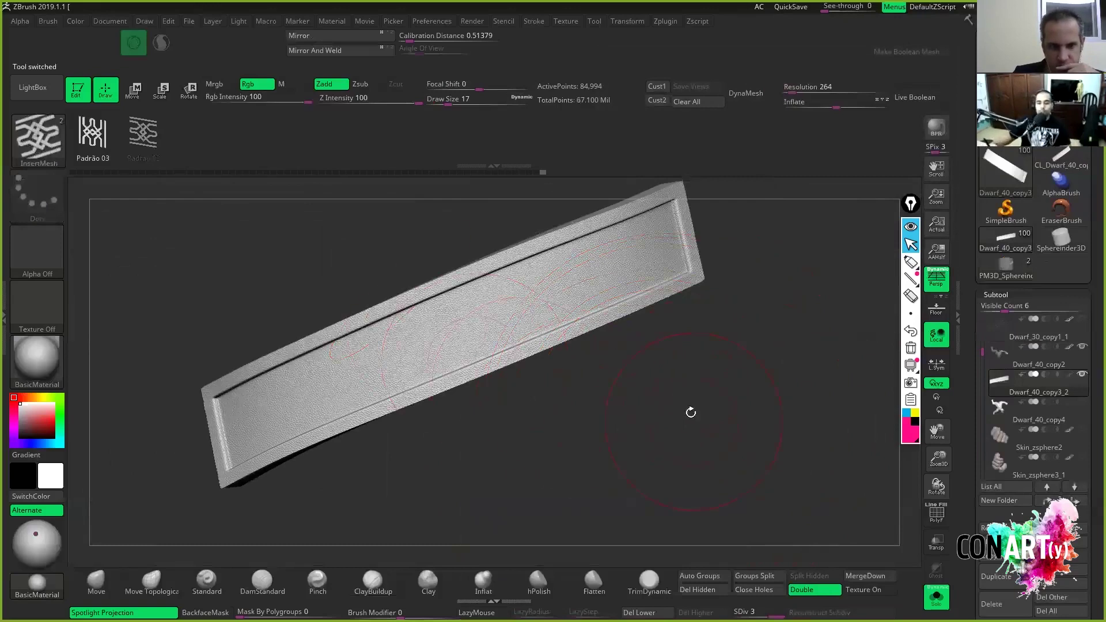
pyautogui.press('space')
pyautogui.moveTo(661, 386); pyautogui.dragTo(653, 387)
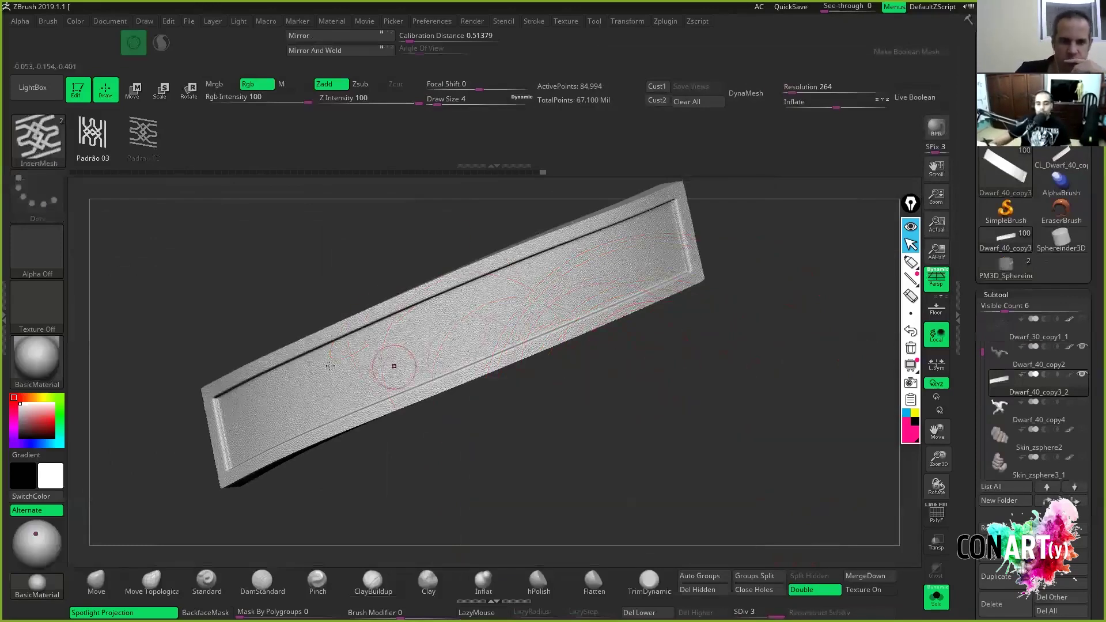
pyautogui.moveTo(238, 428); pyautogui.dragTo(568, 262)
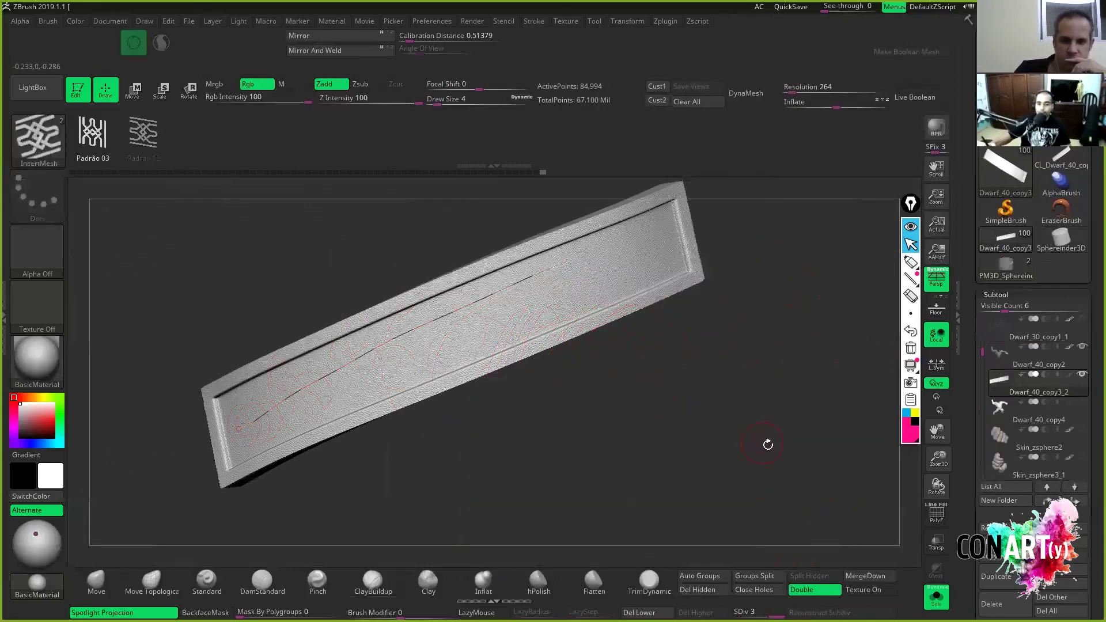
pyautogui.hotkey('ctrl', 'z')
# Duplicate the Dwarf_40_copy3_2 strip, lower the copy to subdivision level 2 and delete its lower and higher levels.
pyautogui.click(1000, 575)
pyautogui.scroll(-5, 994, 449)
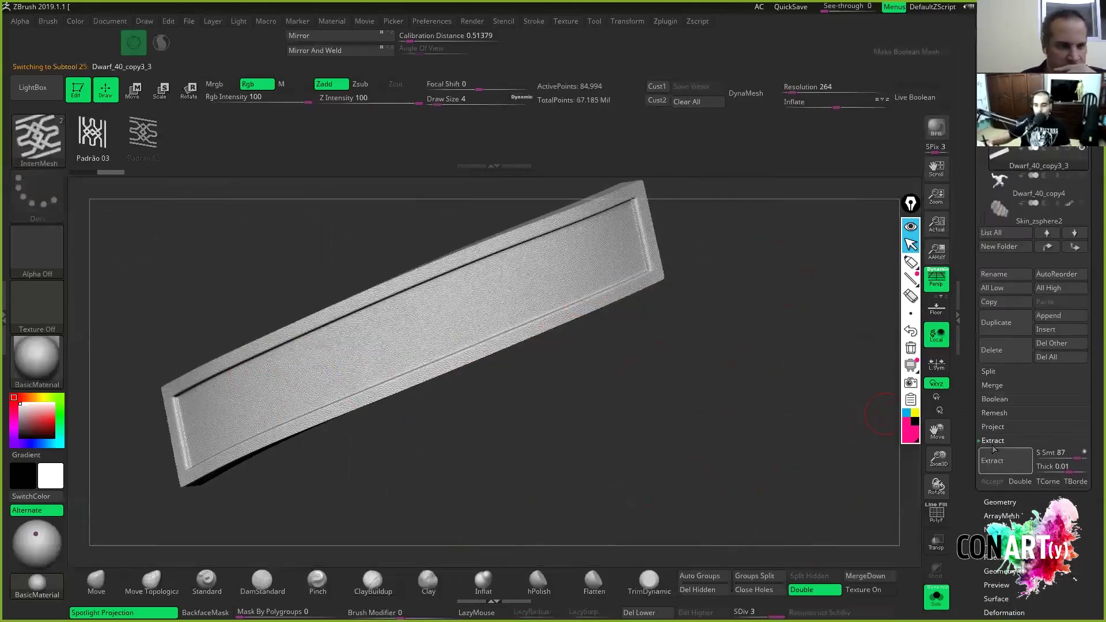
pyautogui.click(999, 501)
pyautogui.hotkey('shift', 'd')
pyautogui.hotkey('ctrl', 'shift', 'l')
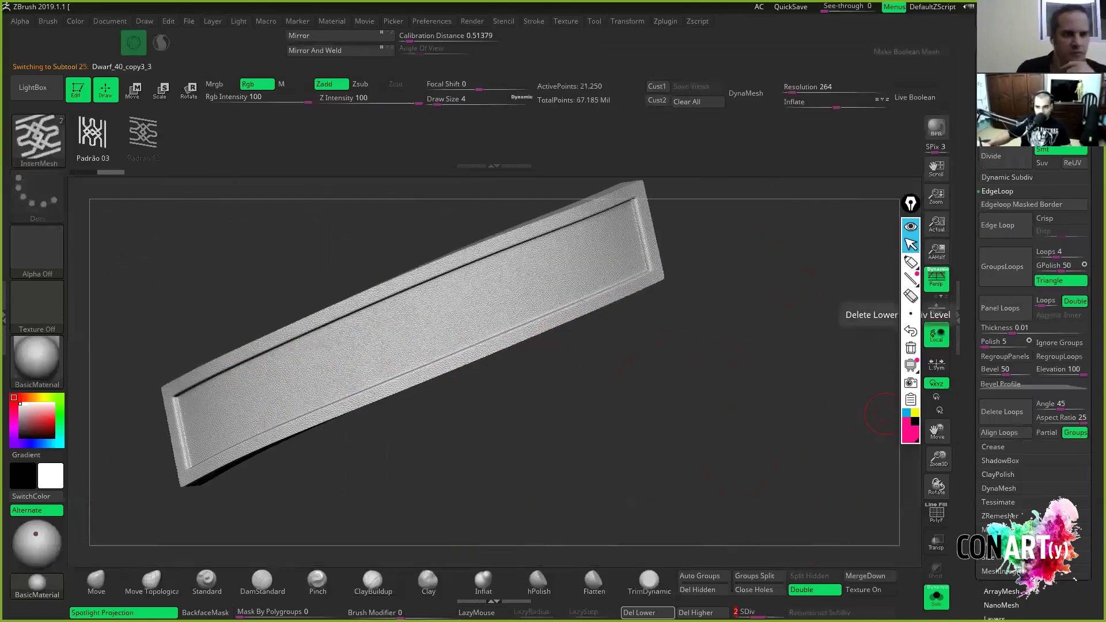
pyautogui.hotkey('ctrl', 'shift', 'h')
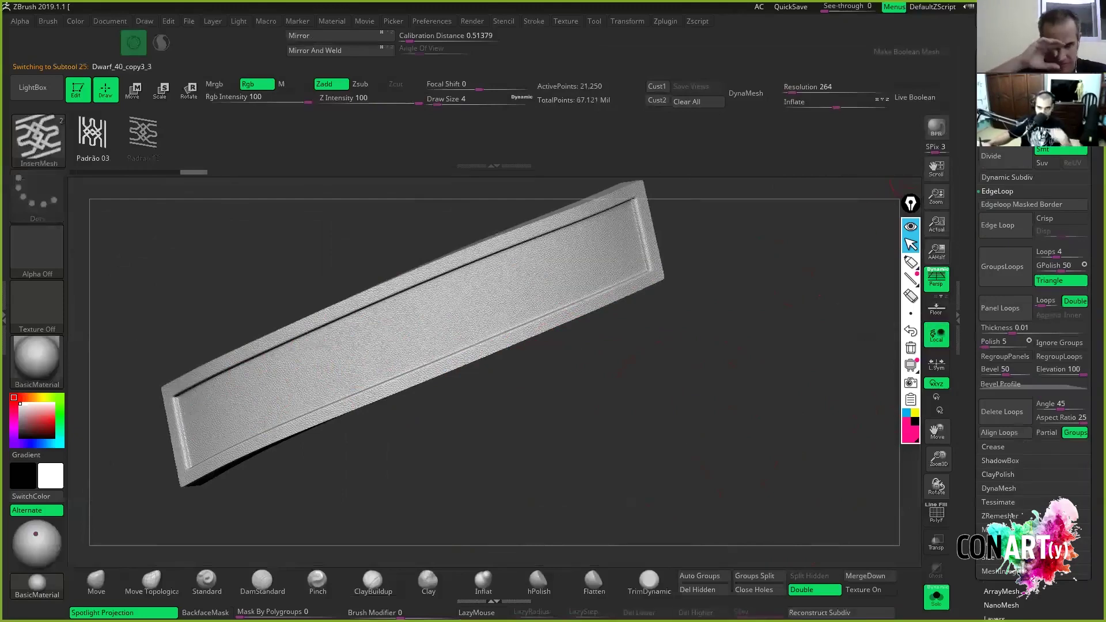
pyautogui.click(1014, 146)
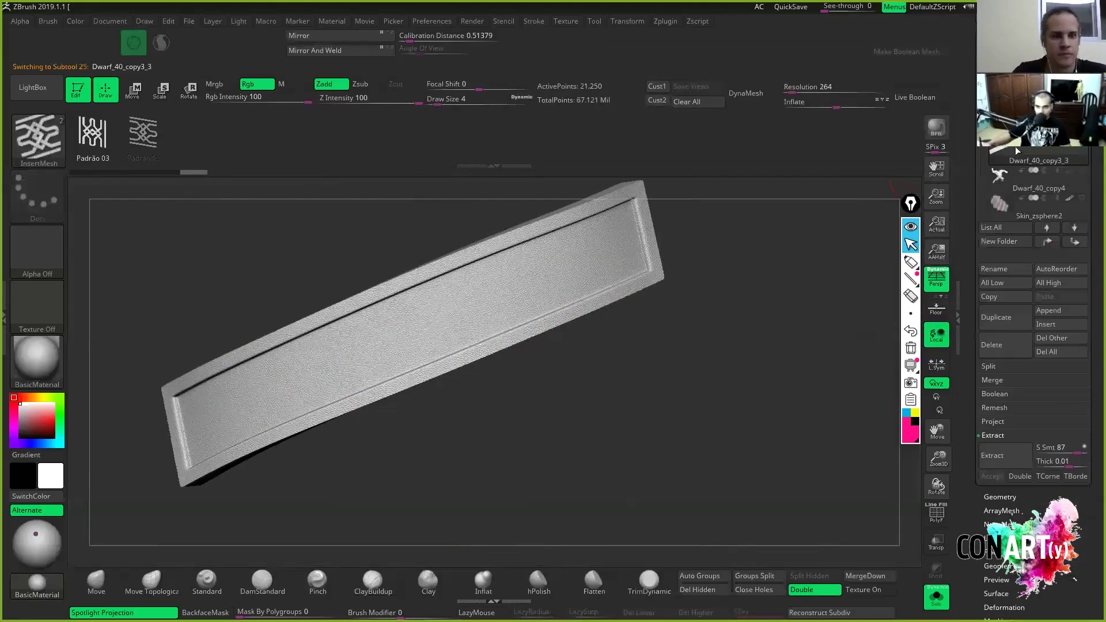
# Try a pattern curve along the duplicated strip at draw size 9, undo it and raise the draw size to 20.
pyautogui.moveTo(748, 472)
pyautogui.mouseDown()
pyautogui.moveTo(538, 451)
pyautogui.moveTo(548, 447)
pyautogui.moveTo(305, 361)
pyautogui.mouseUp()
pyautogui.press('space')
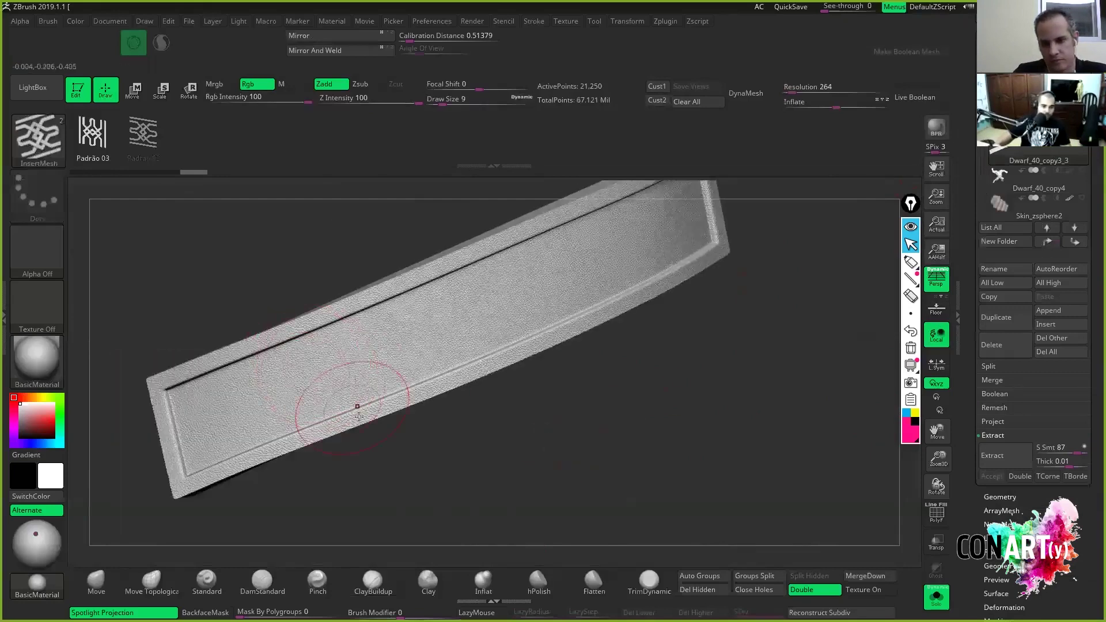
pyautogui.moveTo(213, 425); pyautogui.dragTo(456, 323)
pyautogui.hotkey('ctrl', 'z')
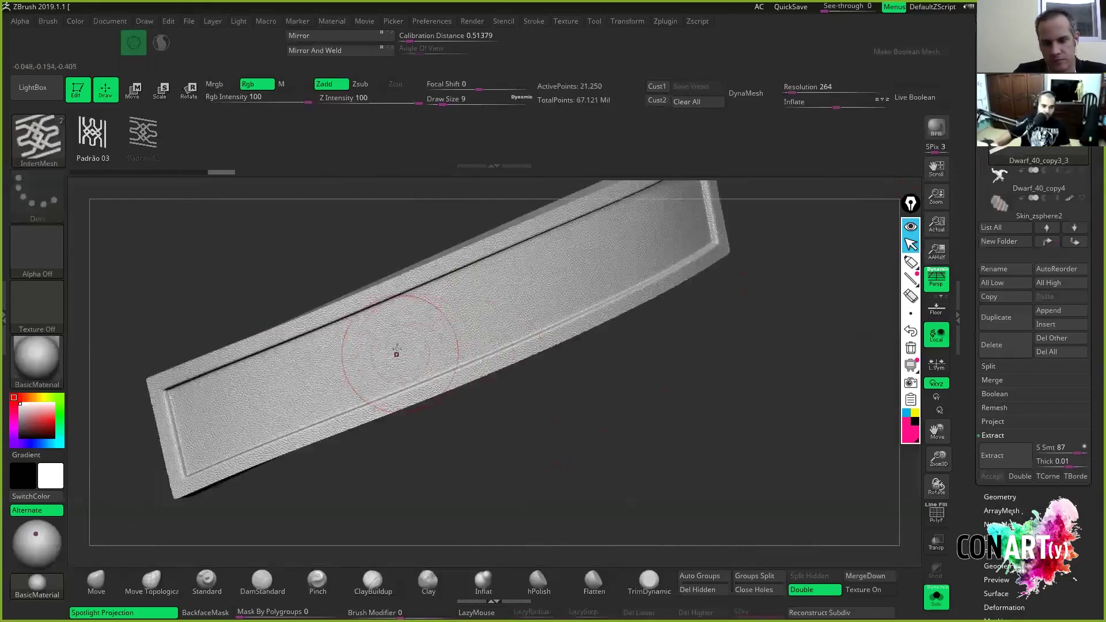
pyautogui.press('space')
pyautogui.moveTo(398, 352); pyautogui.dragTo(414, 351)
# Turn off the surface noise on the duplicated strip.
pyautogui.scroll(-5, 1030, 458)
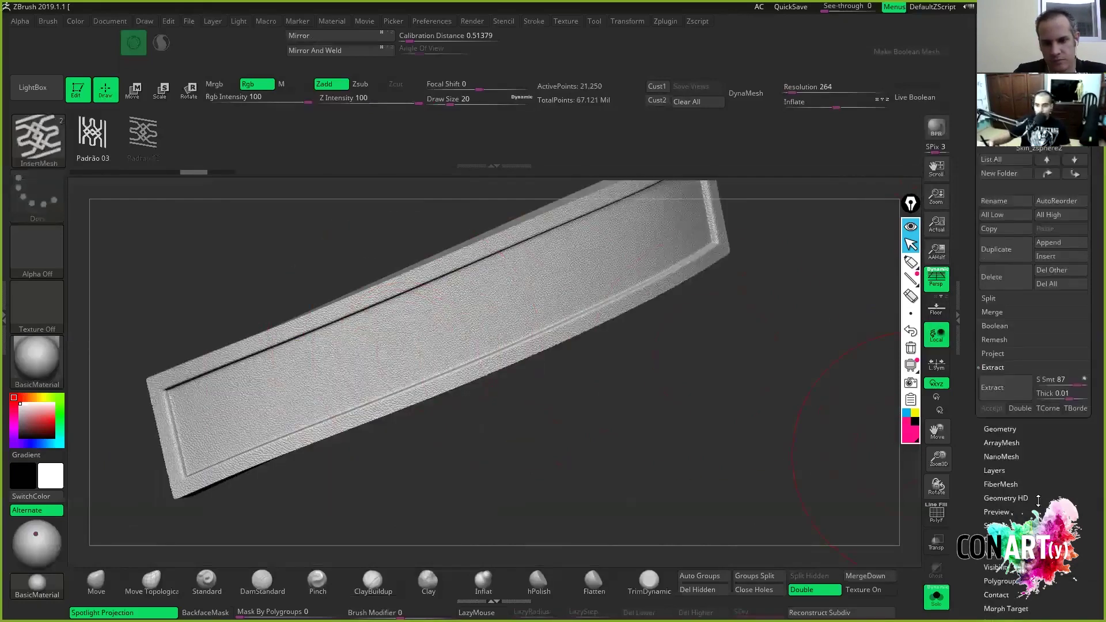
pyautogui.scroll(1, 1020, 484)
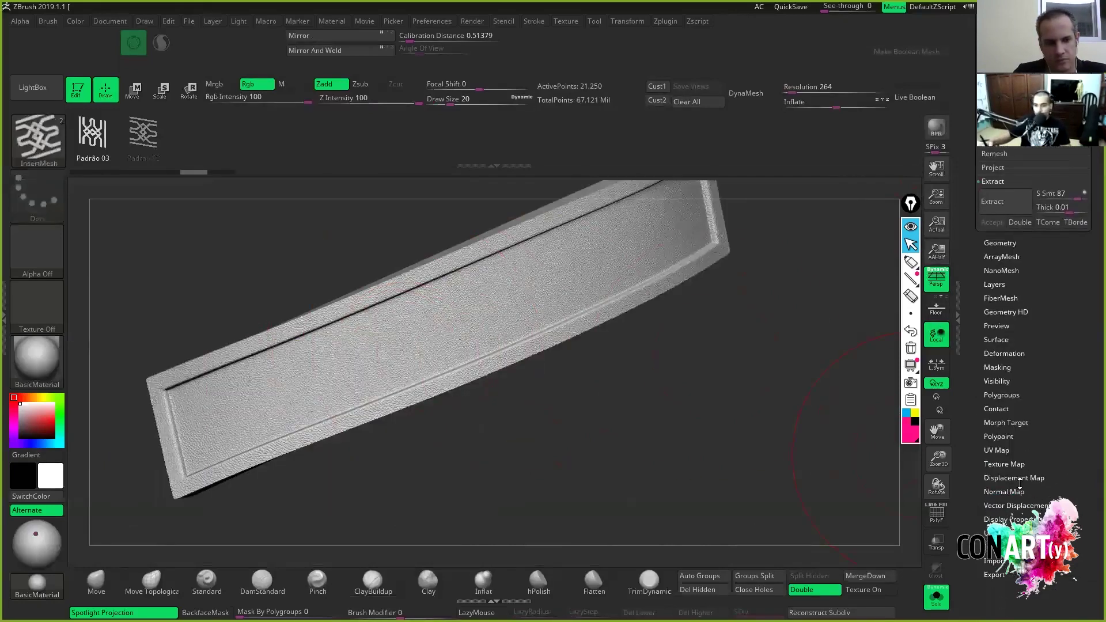
pyautogui.click(997, 340)
pyautogui.click(1000, 231)
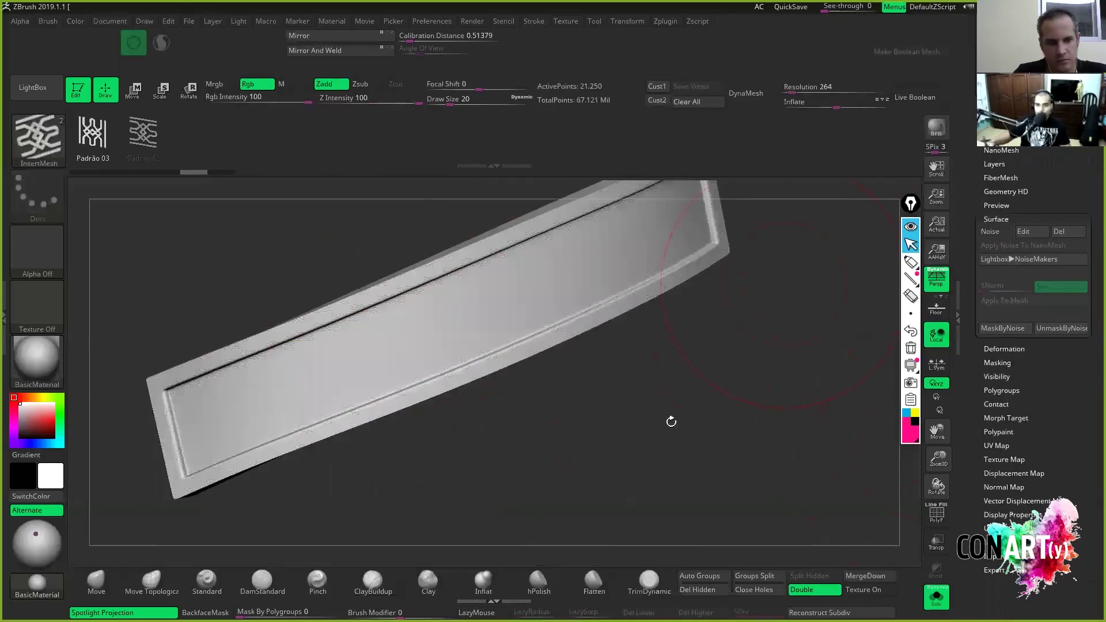
# Set the draw size to 14, try a pattern curve along the strip's recessed panel and undo it.
pyautogui.press('space')
pyautogui.moveTo(453, 316); pyautogui.dragTo(441, 316)
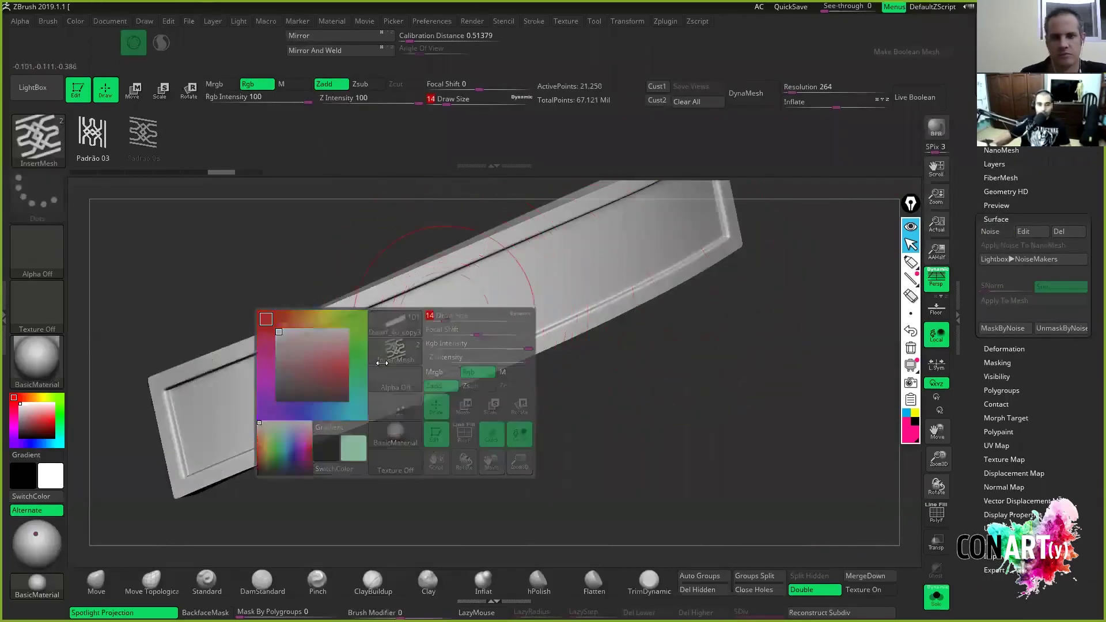
pyautogui.moveTo(200, 423)
pyautogui.mouseDown()
pyautogui.moveTo(321, 358)
pyautogui.moveTo(421, 326)
pyautogui.mouseUp()
pyautogui.hotkey('ctrl', 'z')
# Set the draw size to 13 and draw a pattern band along the strip's recessed panel from one end to the other.
pyautogui.press('space')
pyautogui.moveTo(358, 340); pyautogui.dragTo(353, 344)
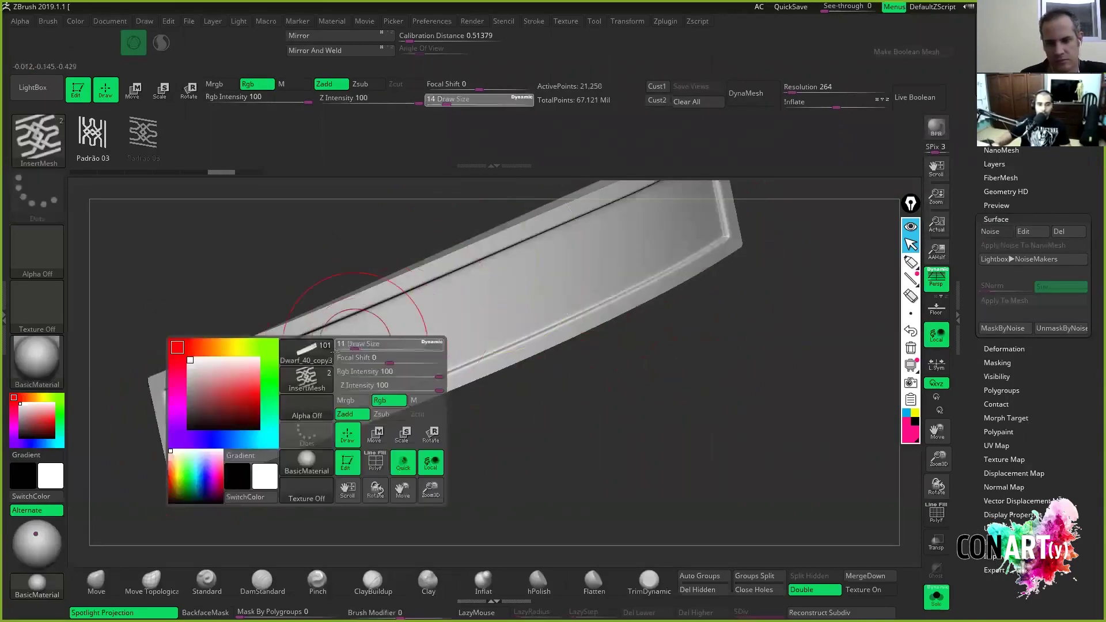
pyautogui.moveTo(128, 421); pyautogui.dragTo(626, 314)
pyautogui.moveTo(731, 293); pyautogui.dragTo(731, 293)
pyautogui.hotkey('ctrl', 'z')
pyautogui.moveTo(669, 345)
pyautogui.mouseDown()
pyautogui.moveTo(680, 476)
pyautogui.moveTo(651, 464)
pyautogui.mouseUp()
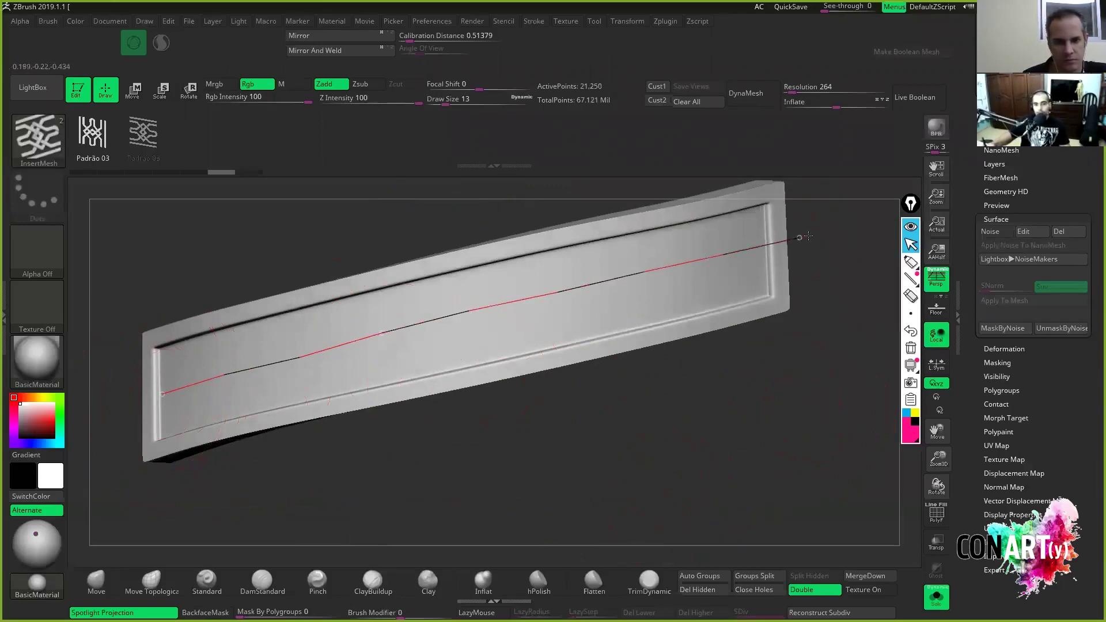
pyautogui.moveTo(800, 236); pyautogui.dragTo(819, 233)
# Check the band's fit along the curved strip, set the draw size to 64 and pull the band's curve downward to bend it.
pyautogui.moveTo(714, 458); pyautogui.dragTo(582, 374)
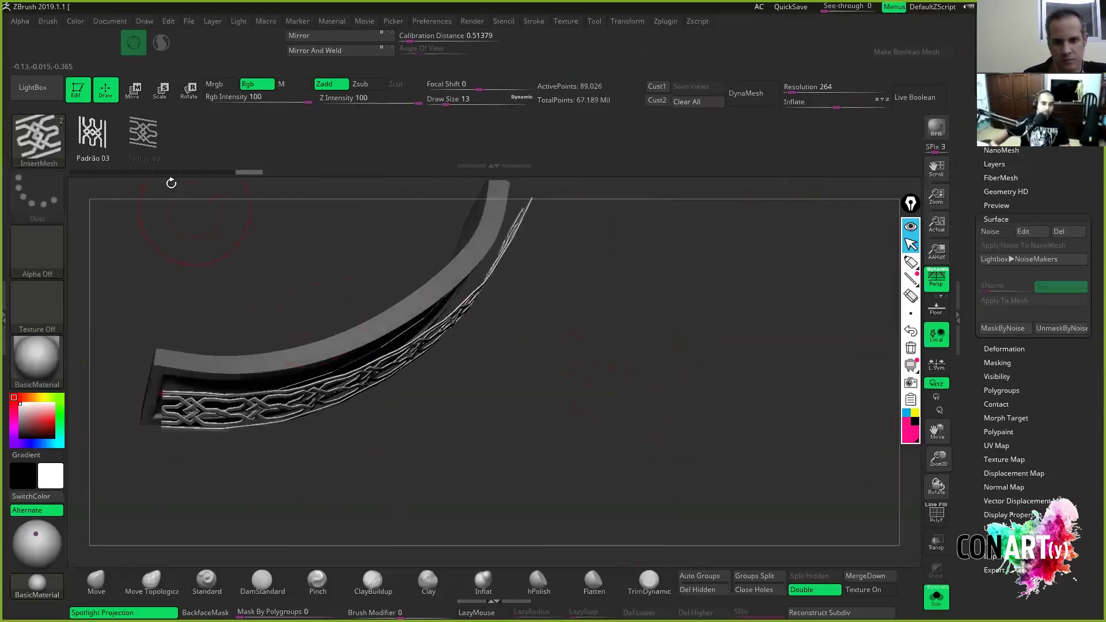
pyautogui.hotkey('ctrl', 'z')
pyautogui.click(56, 25)
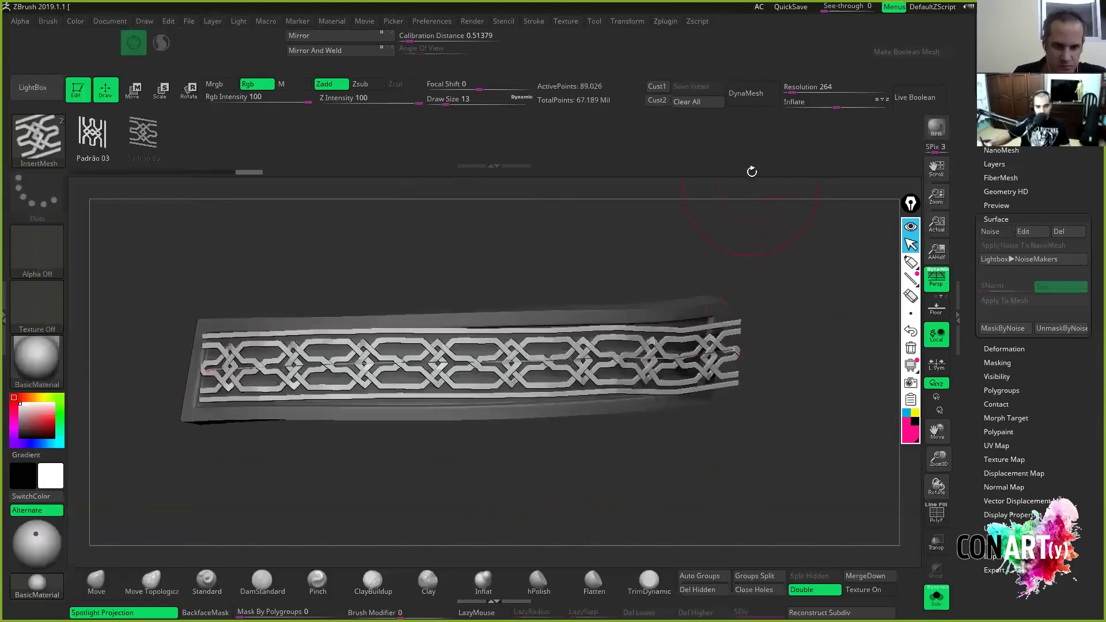
pyautogui.moveTo(752, 171); pyautogui.dragTo(645, 413)
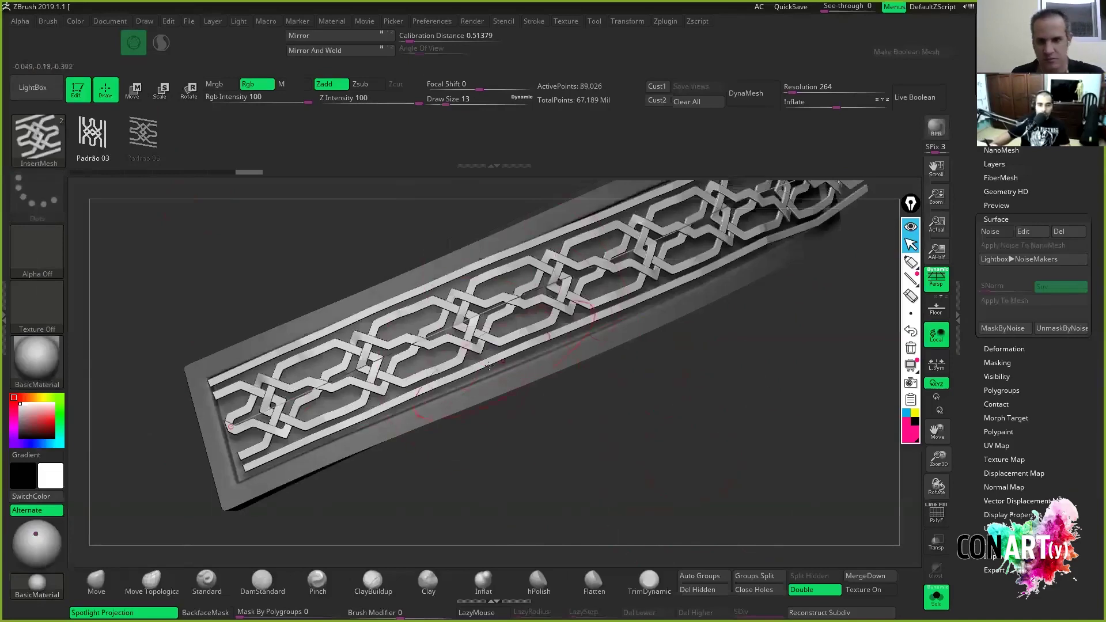
pyautogui.moveTo(560, 434); pyautogui.dragTo(558, 461)
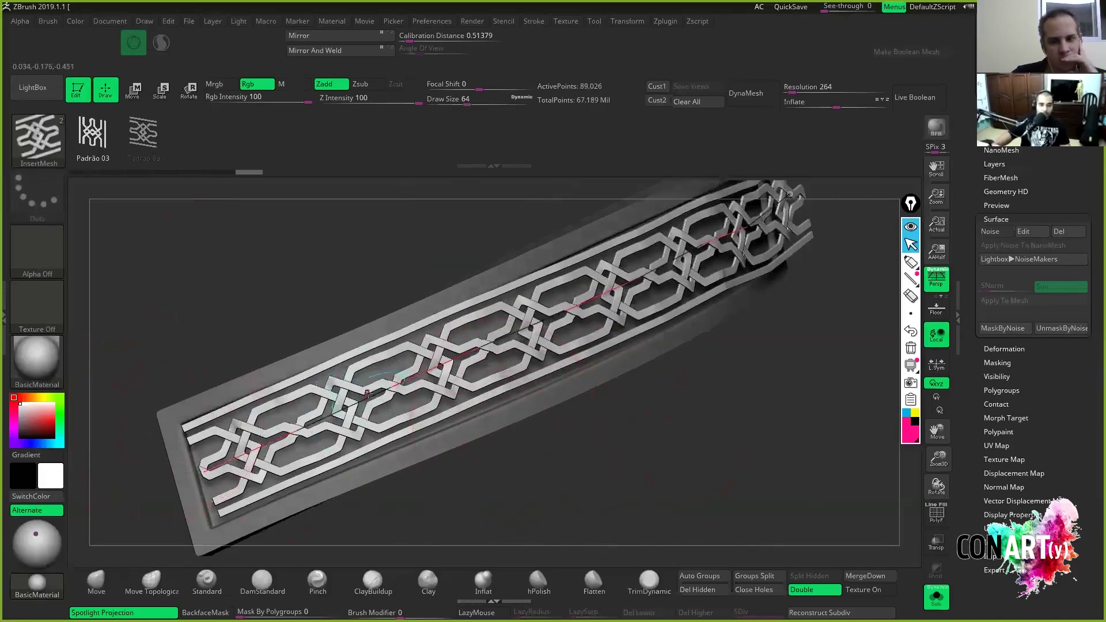
pyautogui.moveTo(376, 393); pyautogui.dragTo(453, 483)
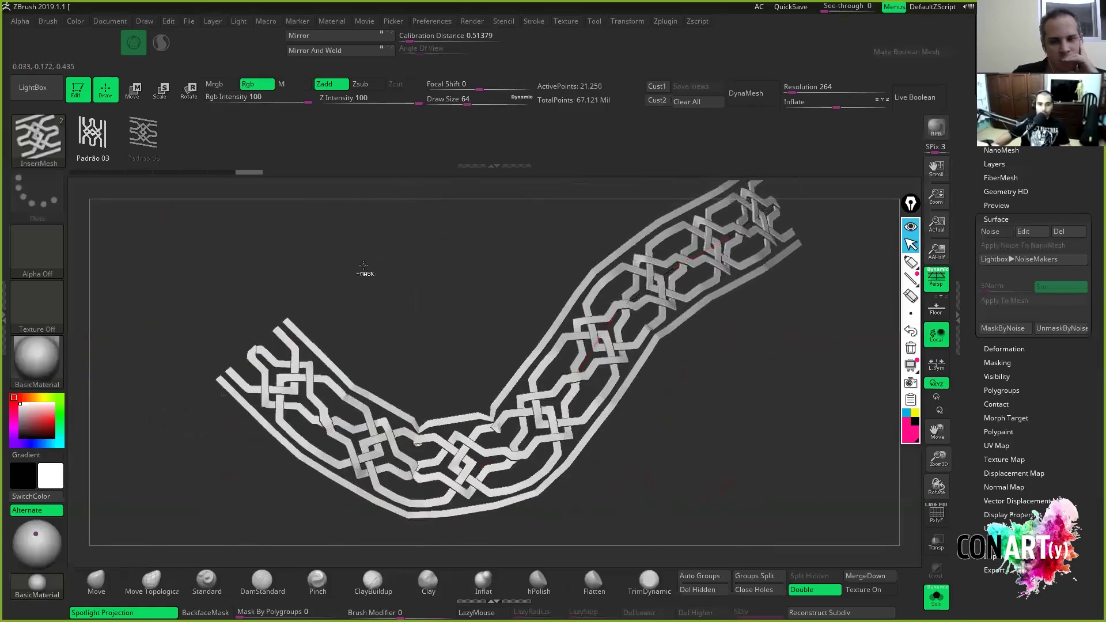
# Undo the downward bend of the band's curve and clear the mask from the duplicated strip.
pyautogui.hotkey('ctrl', 'z')
pyautogui.moveTo(641, 447)
pyautogui.mouseDown()
pyautogui.moveTo(311, 289)
pyautogui.moveTo(333, 311)
pyautogui.mouseUp()
pyautogui.moveTo(637, 322); pyautogui.dragTo(345, 369)
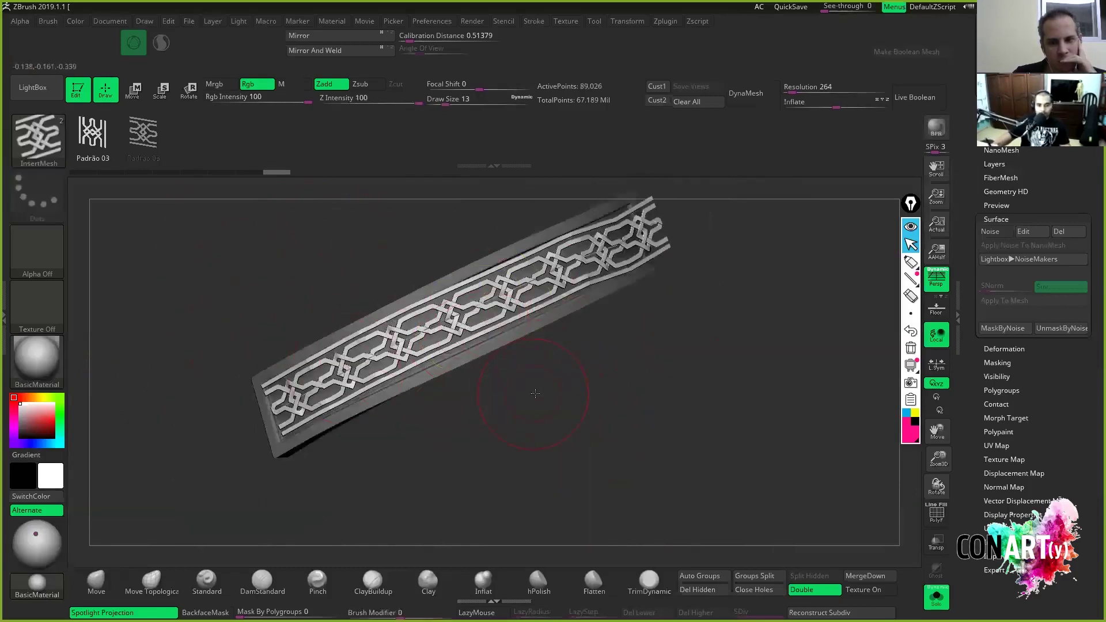
pyautogui.hotkey('ctrl', 'z')
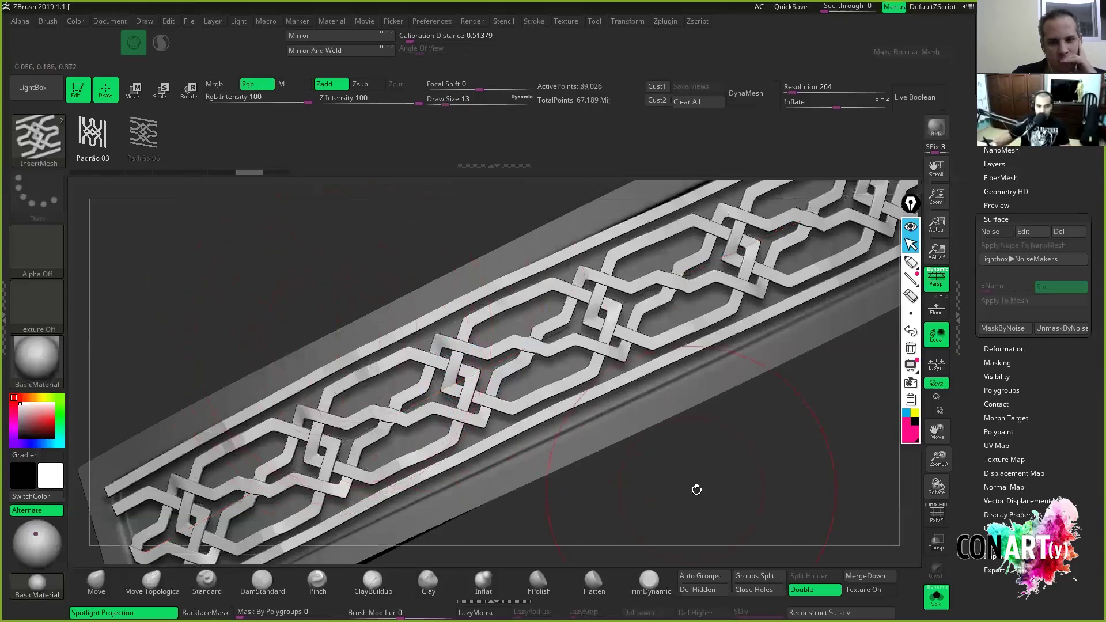
pyautogui.hotkey('ctrl', 'shift', 'z')
pyautogui.moveTo(604, 422); pyautogui.dragTo(557, 340)
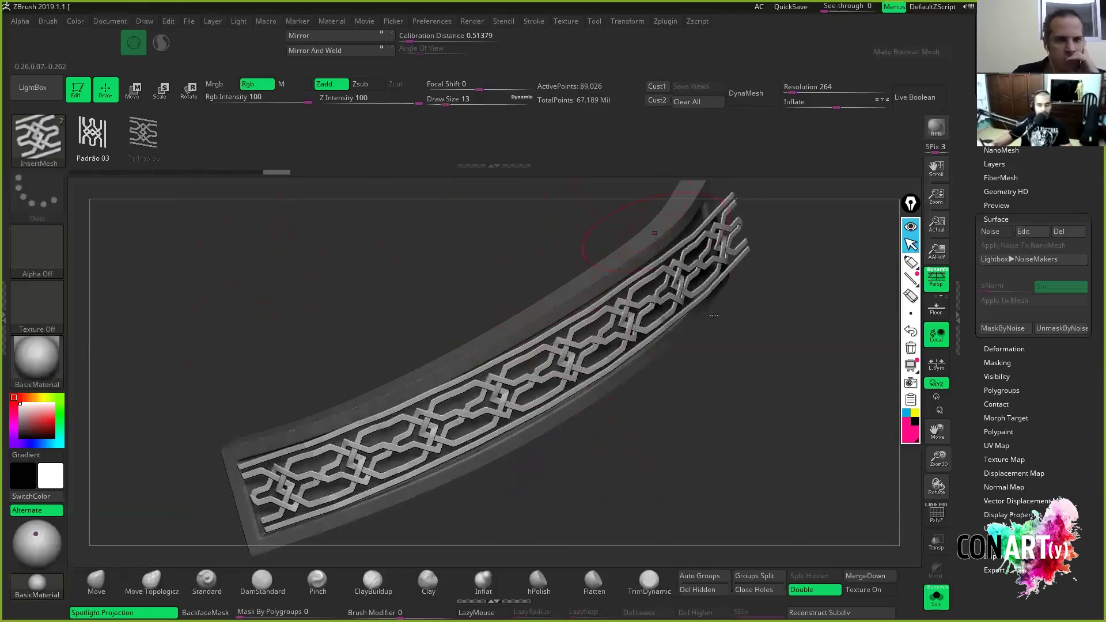
pyautogui.press('ctrl')
pyautogui.keyDown('ctrl'); pyautogui.moveTo(740, 337); pyautogui.dragTo(761, 355); pyautogui.keyUp('ctrl')
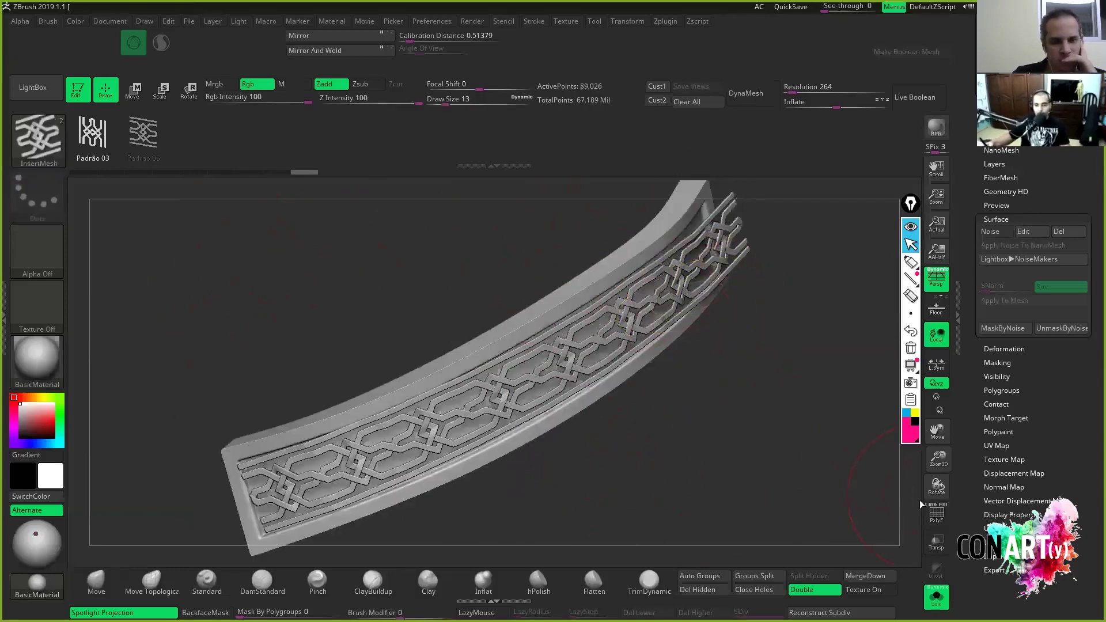
# Isolate the pattern band by its polygroup, delete the duplicated strip's geometry and bring the rest of the model back into view.
pyautogui.click(935, 515)
pyautogui.hotkey('ctrl', 'shift')
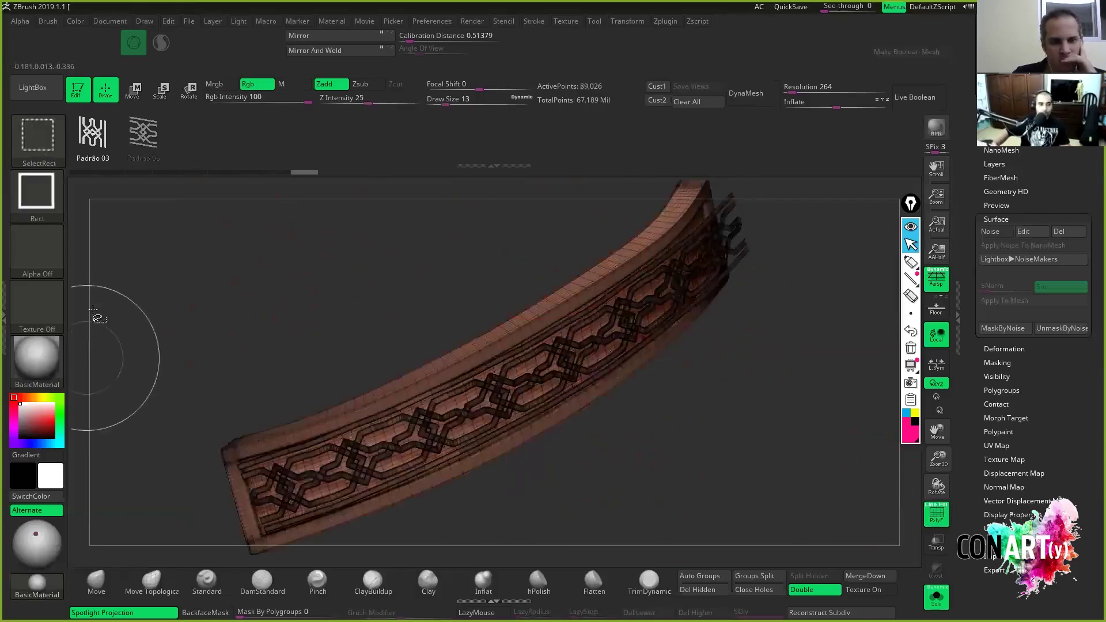
pyautogui.keyDown('ctrl'); pyautogui.keyDown('shift'); pyautogui.click(358, 401); pyautogui.keyUp('shift'); pyautogui.keyUp('ctrl')
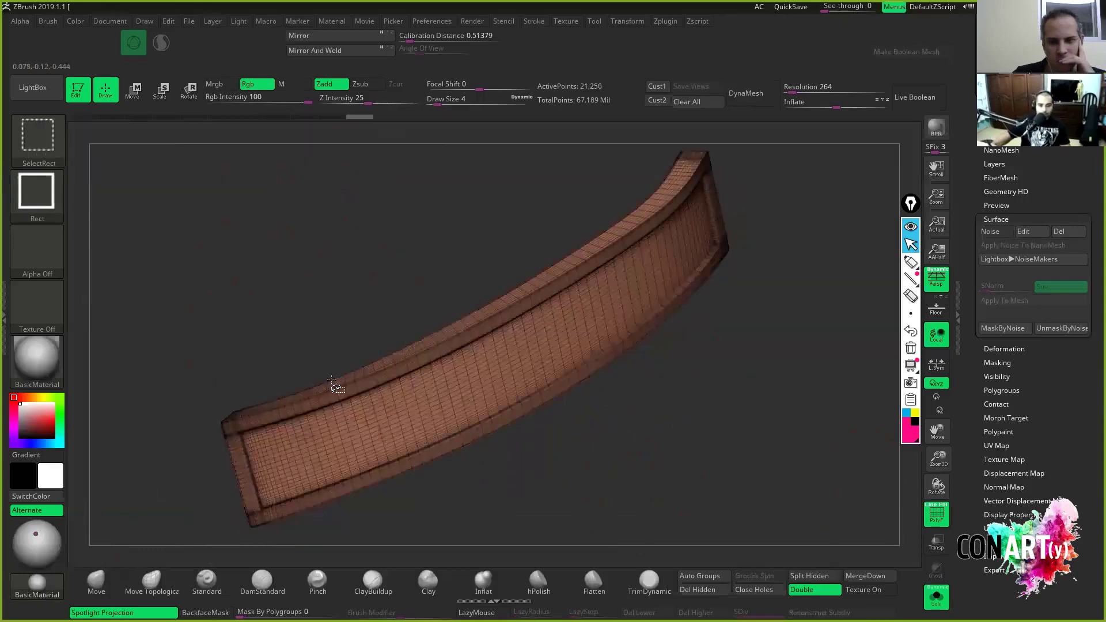
pyautogui.keyDown('ctrl'); pyautogui.keyDown('shift'); pyautogui.click(333, 384); pyautogui.keyUp('shift'); pyautogui.keyUp('ctrl')
pyautogui.moveTo(737, 495); pyautogui.dragTo(704, 489)
pyautogui.click(703, 589)
pyautogui.click(931, 598)
pyautogui.moveTo(755, 333); pyautogui.dragTo(645, 190)
pyautogui.hotkey('shift', 'f')
# Colour the strip subtool dark reddish brown and the pattern band golden ochre.
pyautogui.keyDown('alt'); pyautogui.click(467, 272); pyautogui.keyUp('alt')
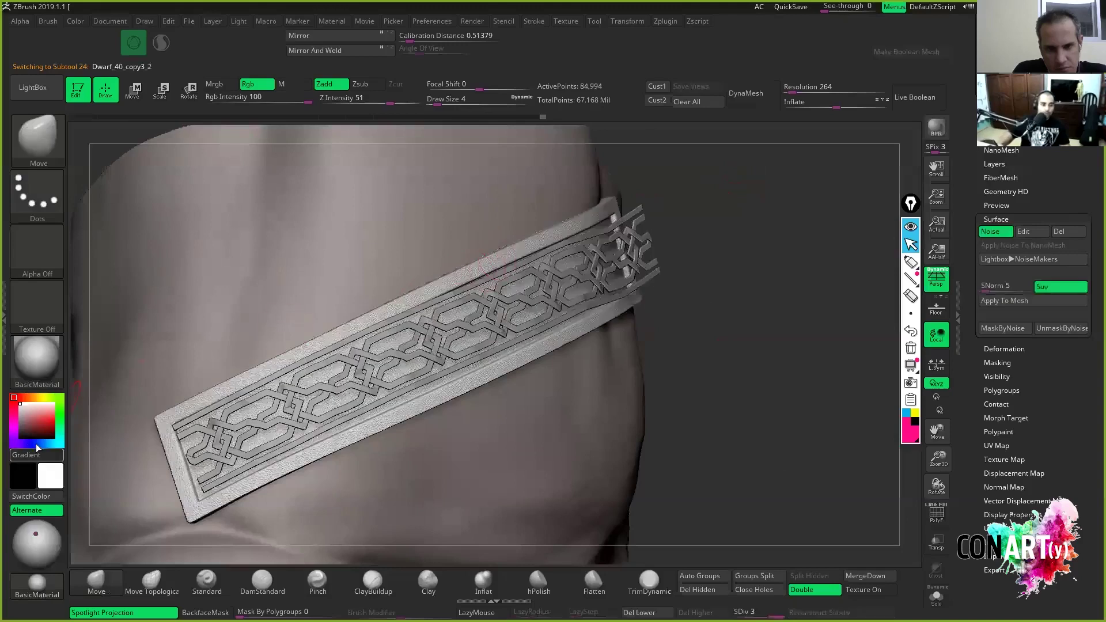
pyautogui.click(30, 428)
pyautogui.click(33, 421)
pyautogui.keyDown('alt'); pyautogui.click(645, 271); pyautogui.keyUp('alt')
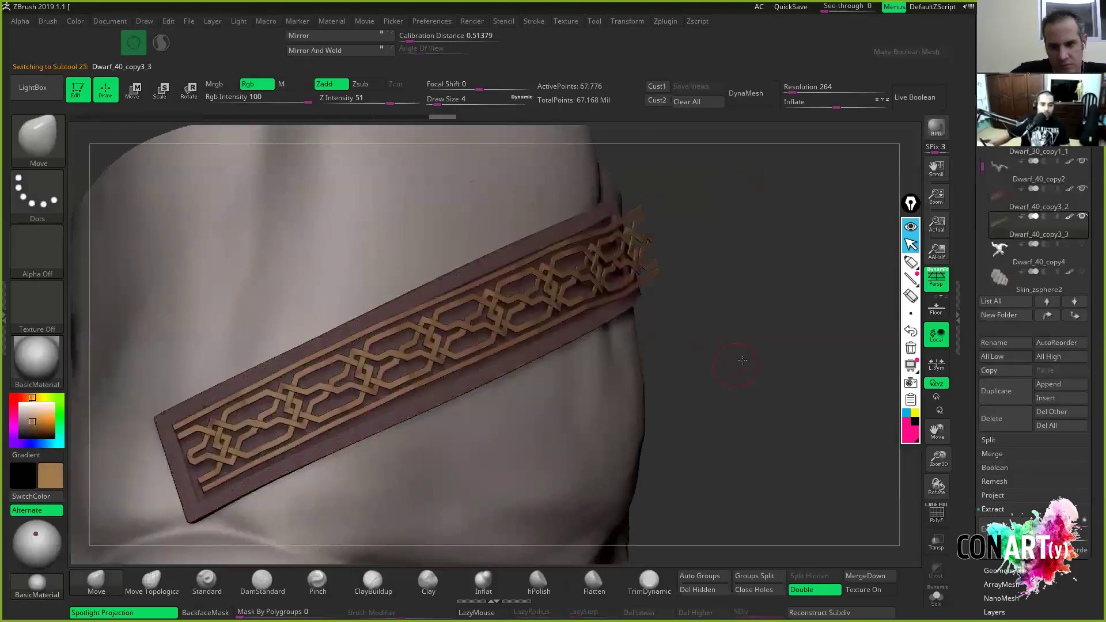
# Set the Move brush's draw size to 18 for adjusting the end of the pattern band.
pyautogui.moveTo(733, 348)
pyautogui.mouseDown()
pyautogui.moveTo(733, 335)
pyautogui.moveTo(740, 433)
pyautogui.moveTo(740, 352)
pyautogui.mouseUp()
pyautogui.press('space')
pyautogui.moveTo(227, 323); pyautogui.dragTo(237, 322)
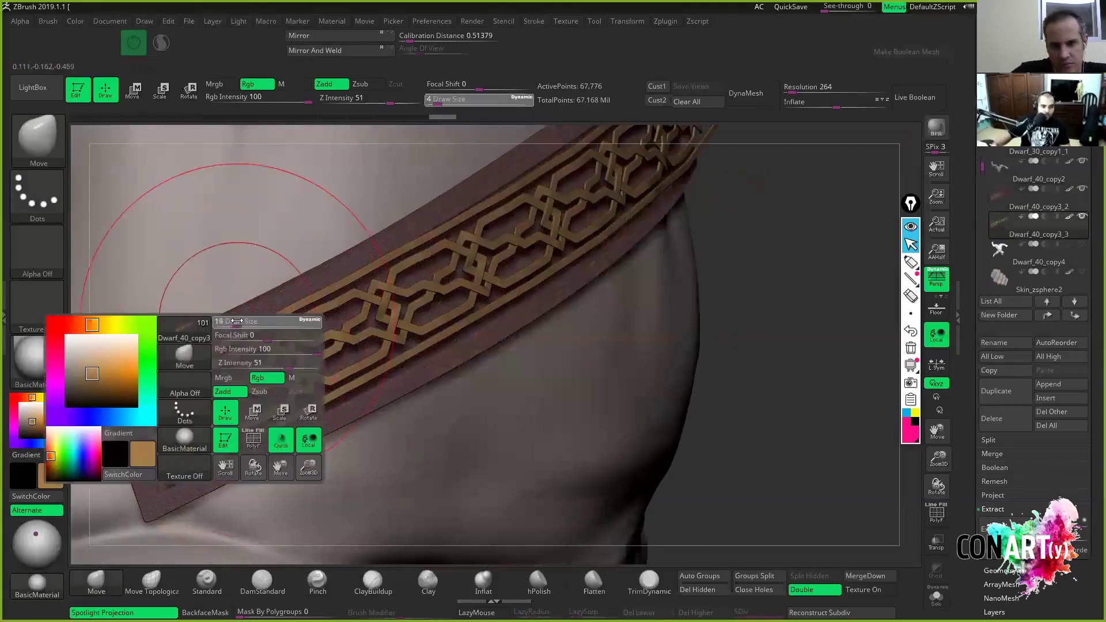
pyautogui.moveTo(793, 447); pyautogui.dragTo(232, 420)
# Try to reshape the pattern band's lower end to fit the strip's recessed panel, and undo the moves.
pyautogui.moveTo(252, 361); pyautogui.dragTo(248, 364)
pyautogui.moveTo(233, 425); pyautogui.dragTo(229, 435)
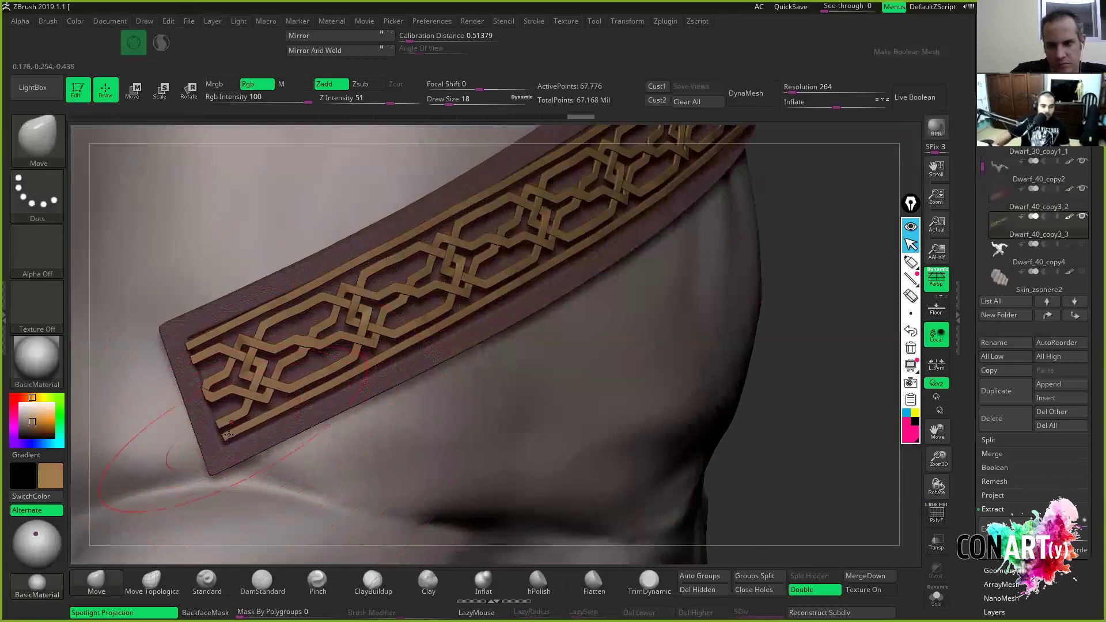
pyautogui.moveTo(576, 299); pyautogui.dragTo(609, 461)
pyautogui.hotkey('ctrl', 'z')
pyautogui.moveTo(246, 392); pyautogui.dragTo(244, 390)
pyautogui.moveTo(242, 351); pyautogui.dragTo(250, 336)
pyautogui.moveTo(342, 254)
pyautogui.mouseDown(button='right')
pyautogui.moveTo(109, 481)
pyautogui.moveTo(144, 459)
pyautogui.moveTo(224, 366)
pyautogui.mouseUp(button='right')
pyautogui.hotkey('ctrl', 'z')
pyautogui.hotkey('ctrl', 'z')
pyautogui.hotkey('ctrl', 'z')
pyautogui.hotkey('ctrl', 'z')
pyautogui.hotkey('ctrl', 'z')
pyautogui.hotkey('ctrl', 'z')
# Nudge the pattern band's lower end into the strip's recessed panel with the Move brush.
pyautogui.moveTo(260, 400); pyautogui.dragTo(257, 408)
pyautogui.moveTo(280, 300); pyautogui.dragTo(271, 303)
pyautogui.moveTo(450, 224)
pyautogui.mouseDown(button='right')
pyautogui.moveTo(405, 202)
pyautogui.moveTo(322, 213)
pyautogui.moveTo(284, 276)
pyautogui.mouseUp(button='right')
# Set the draw size to 12 and pull the pattern band's profile against the curved strip.
pyautogui.press('space')
pyautogui.click(327, 206)
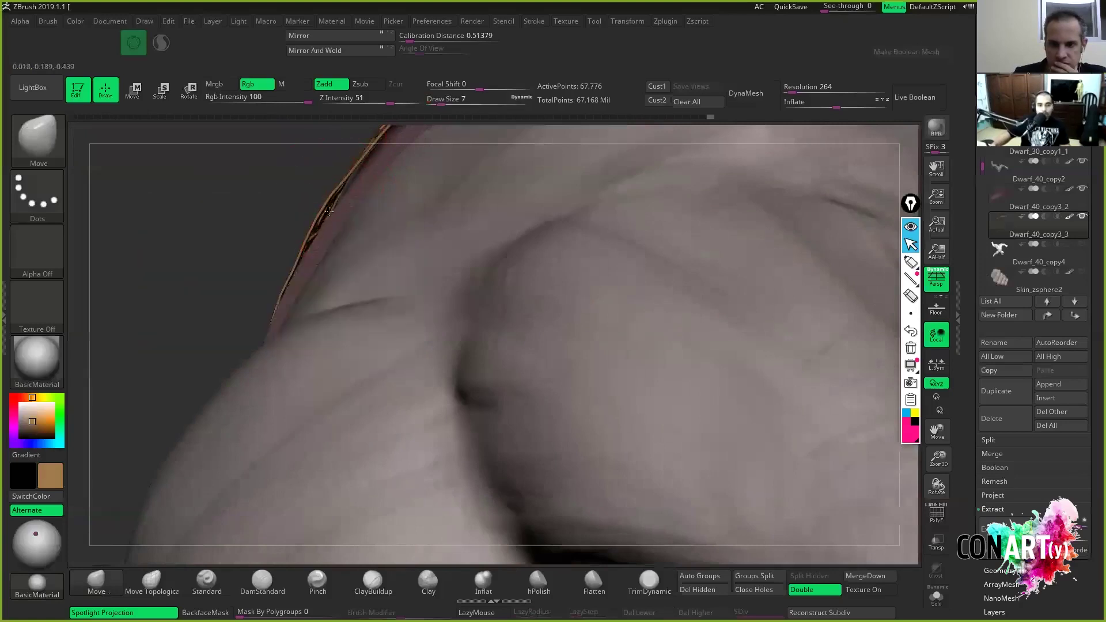
pyautogui.press('space')
pyautogui.click(327, 207)
pyautogui.moveTo(329, 212); pyautogui.dragTo(344, 192)
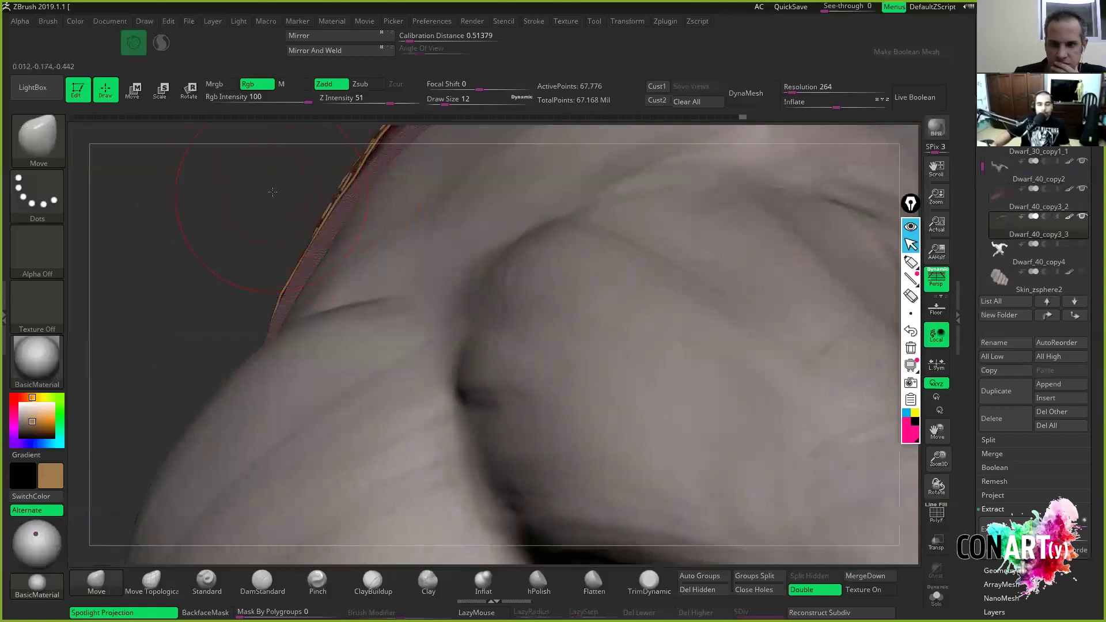
pyautogui.moveTo(240, 196)
pyautogui.mouseDown(button='right')
pyautogui.moveTo(250, 248)
pyautogui.moveTo(223, 219)
pyautogui.moveTo(768, 184)
pyautogui.moveTo(714, 207)
pyautogui.mouseUp(button='right')
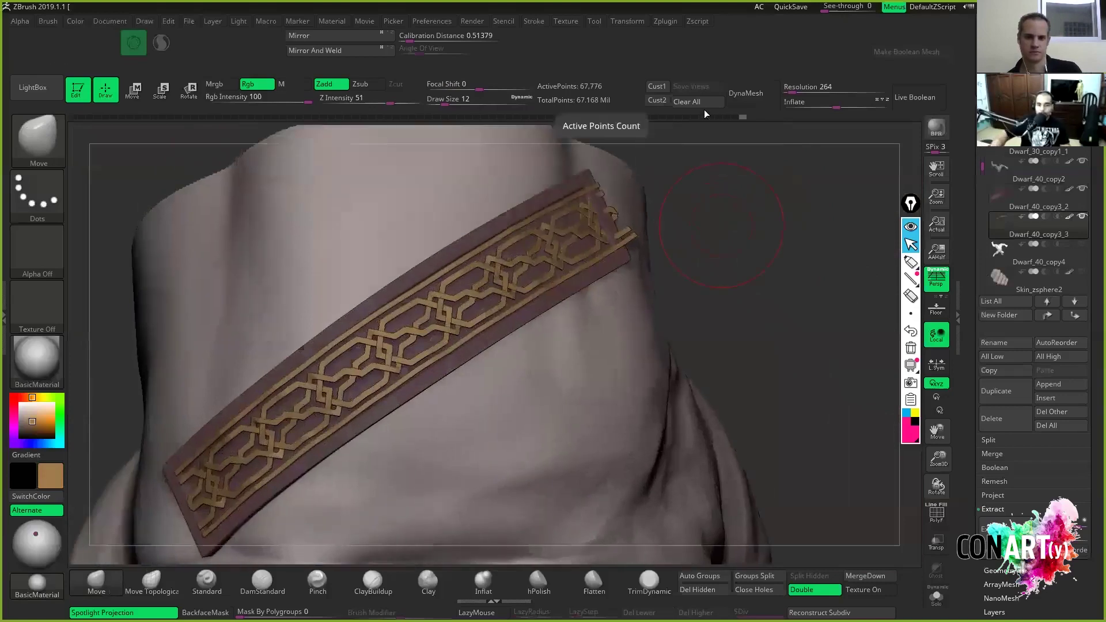
# Inflate the pattern band to thicken its strands and subdivide it once.
pyautogui.moveTo(838, 104); pyautogui.dragTo(838, 103)
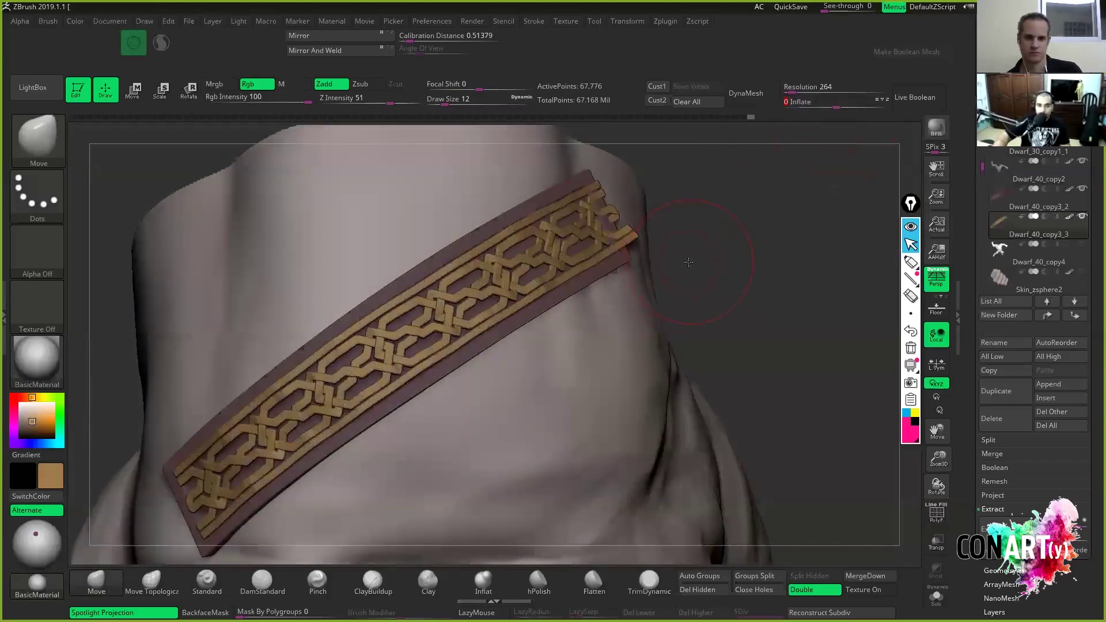
pyautogui.moveTo(699, 240); pyautogui.dragTo(718, 235)
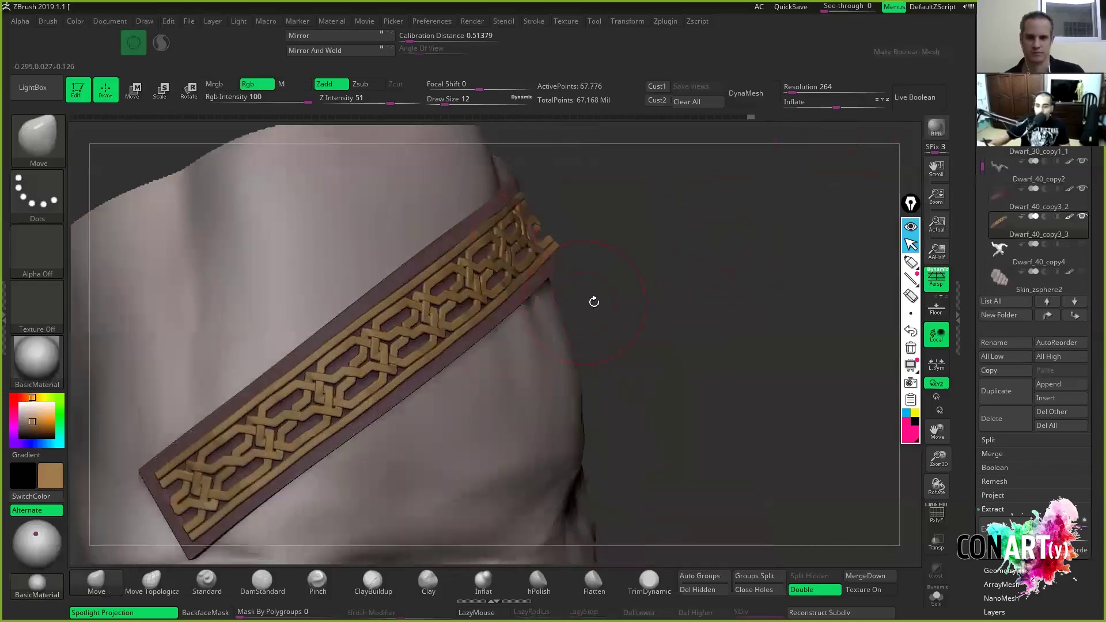
pyautogui.hotkey('ctrl', 'd')
pyautogui.press('shift')
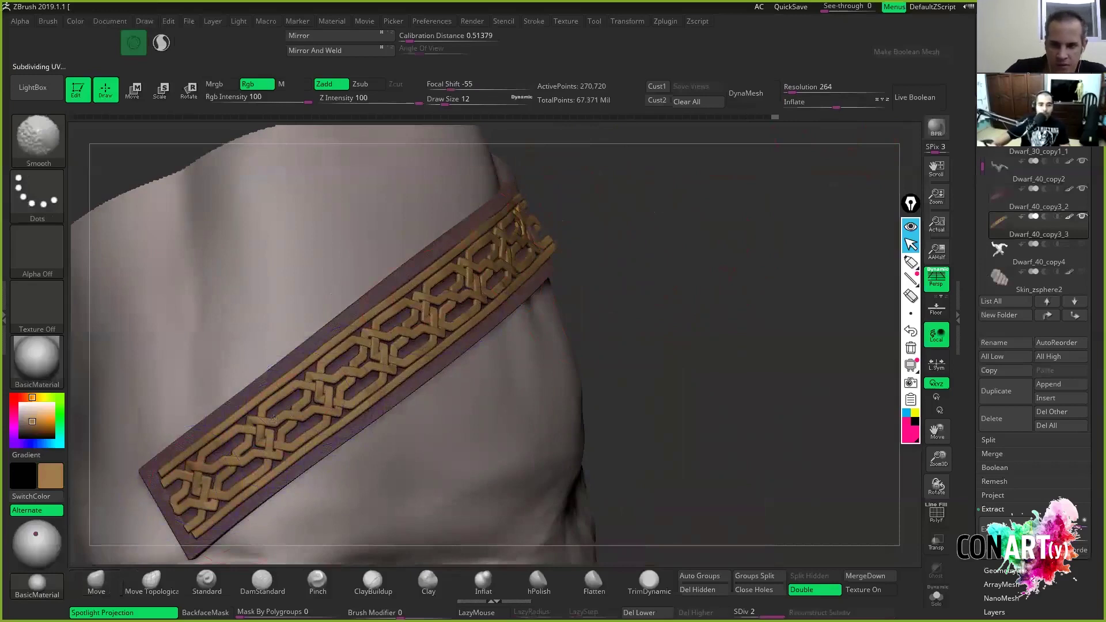
# Delete the pattern band's lower subdivision level.
pyautogui.moveTo(661, 240); pyautogui.dragTo(555, 173)
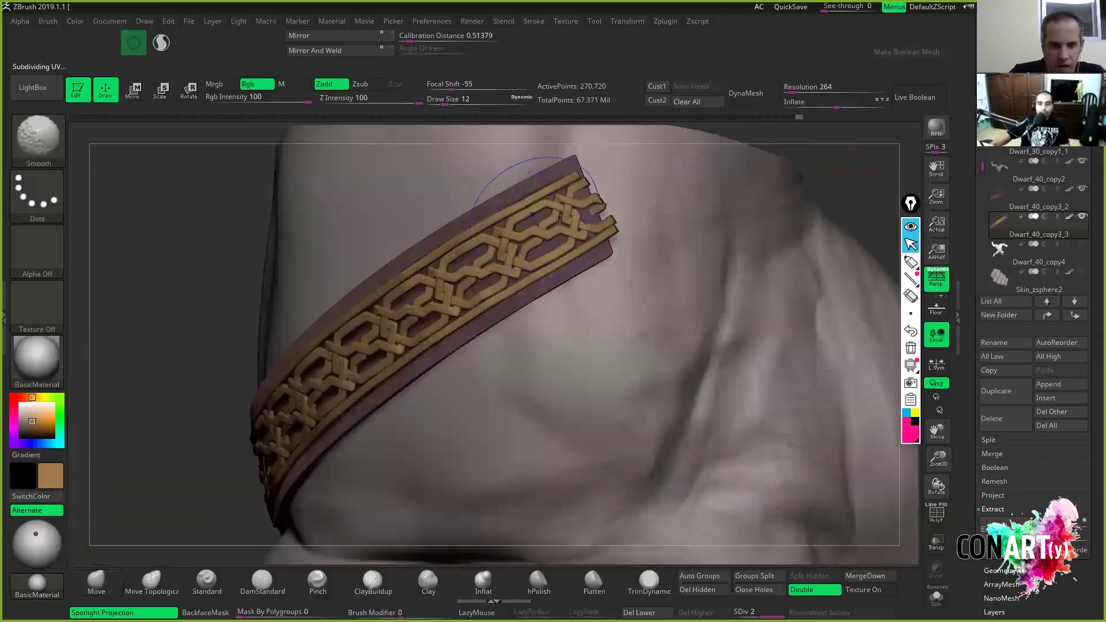
pyautogui.keyDown('alt'); pyautogui.moveTo(185, 344); pyautogui.dragTo(82, 373); pyautogui.keyUp('alt')
pyautogui.hotkey('ctrl', 'shift')
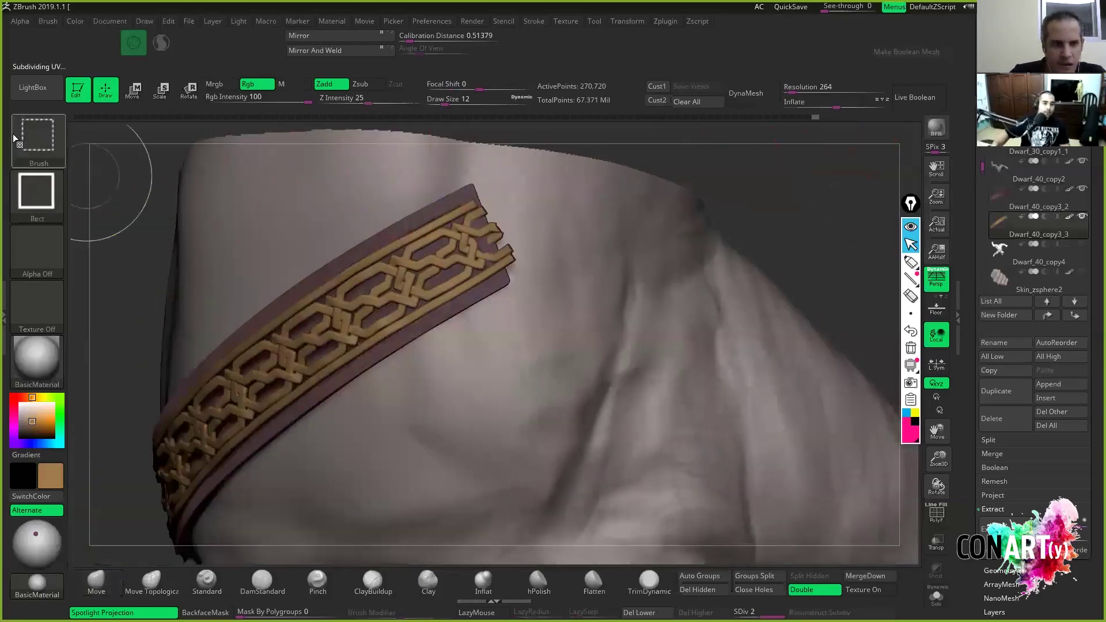
pyautogui.click(998, 571)
pyautogui.moveTo(986, 567); pyautogui.dragTo(985, 290)
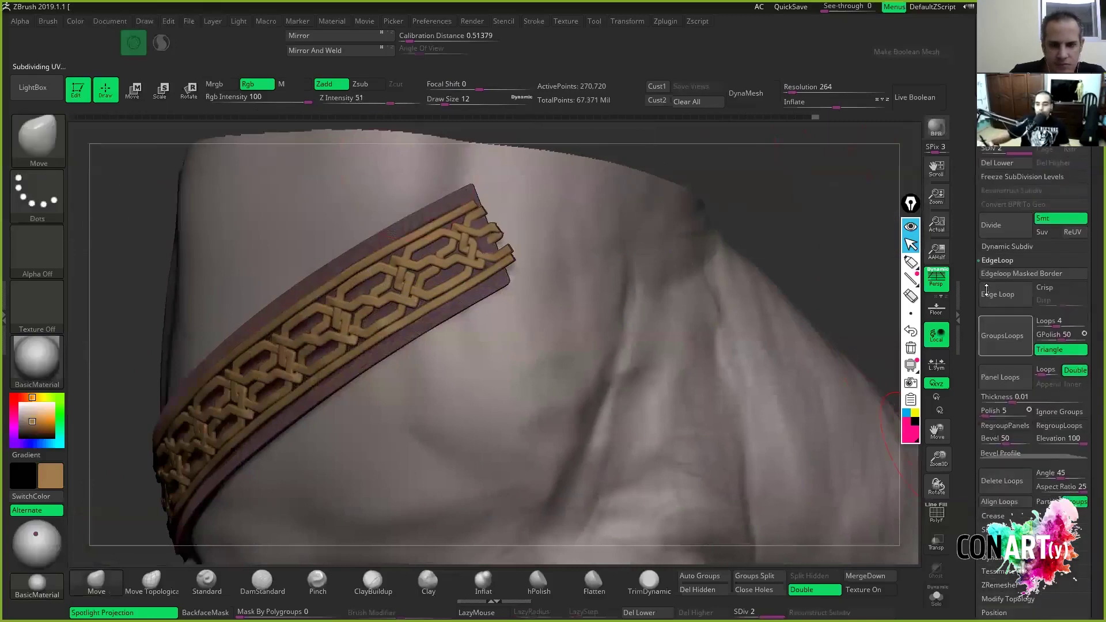
pyautogui.click(990, 162)
# Trim the pattern band's overhanging end at the strip's edge with the TrimCurve brush.
pyautogui.moveTo(85, 140); pyautogui.dragTo(113, 141)
pyautogui.keyDown('ctrl'); pyautogui.keyDown('shift'); pyautogui.click(41, 143); pyautogui.keyUp('shift'); pyautogui.keyUp('ctrl')
pyautogui.keyDown('ctrl'); pyautogui.keyDown('shift'); pyautogui.click(41, 150); pyautogui.keyUp('shift'); pyautogui.keyUp('ctrl')
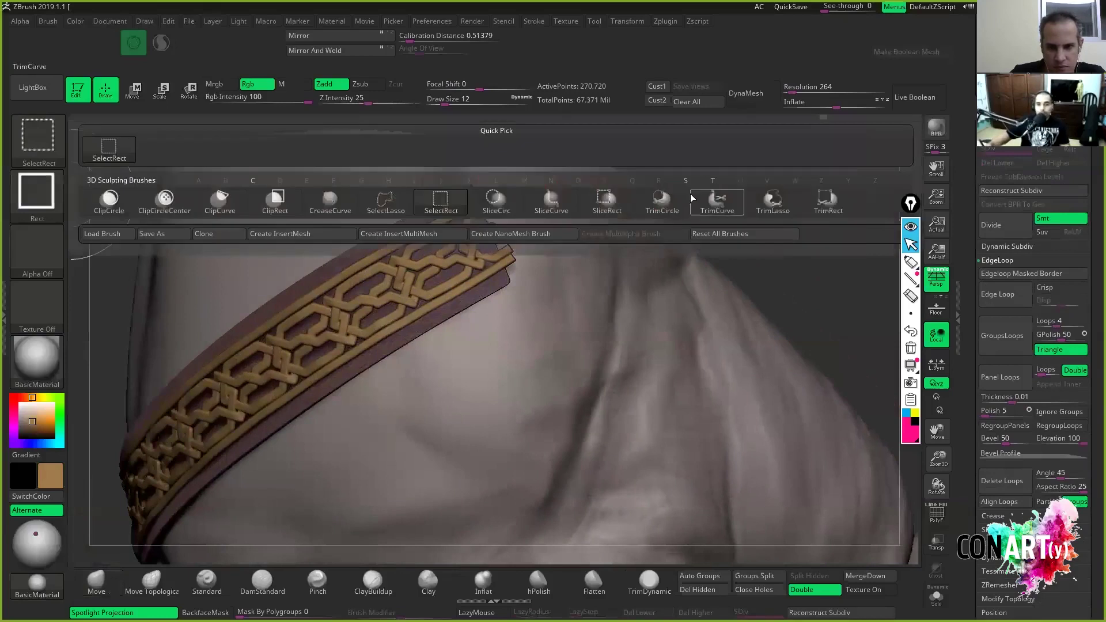
pyautogui.click(717, 200)
pyautogui.moveTo(478, 140); pyautogui.dragTo(570, 390)
pyautogui.moveTo(691, 357); pyautogui.dragTo(735, 334)
pyautogui.moveTo(731, 222)
pyautogui.keyDown('alt'); pyautogui.mouseDown()
pyautogui.moveTo(630, 327)
pyautogui.moveTo(677, 236)
pyautogui.mouseUp(); pyautogui.keyUp('alt')
pyautogui.moveTo(656, 357)
pyautogui.mouseDown()
pyautogui.moveTo(624, 321)
pyautogui.moveTo(778, 276)
pyautogui.mouseUp()
pyautogui.scroll(5, 947, 150)
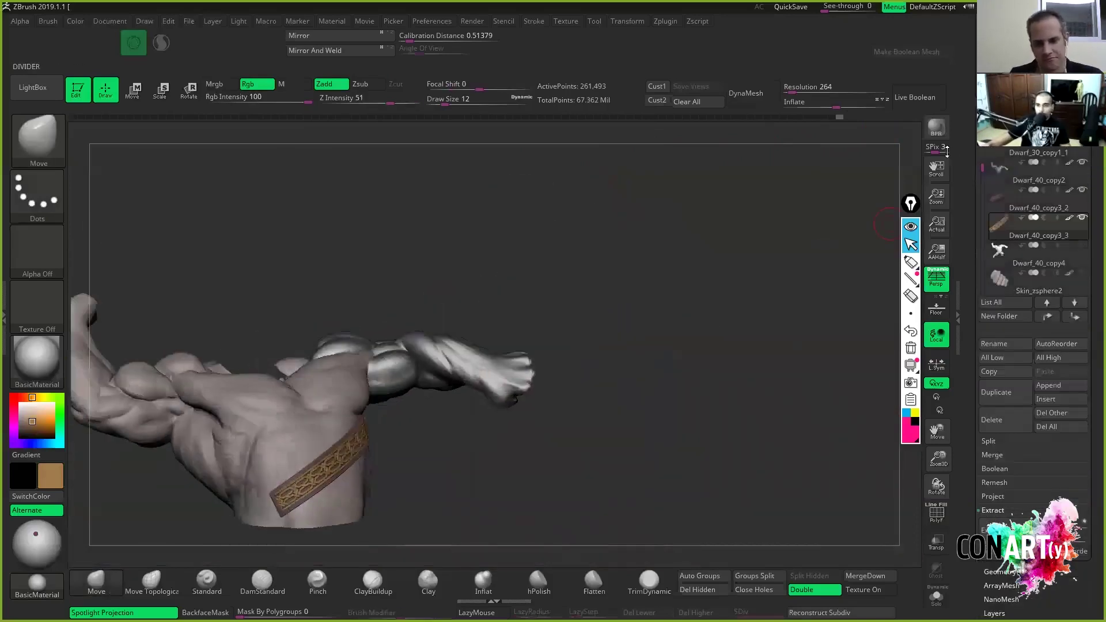
# Show all the dwarf's subtools, set the active colour to light grey and hide the Dwarf_40_copy4 subtool.
pyautogui.keyDown('shift'); pyautogui.click(1082, 218); pyautogui.keyUp('shift')
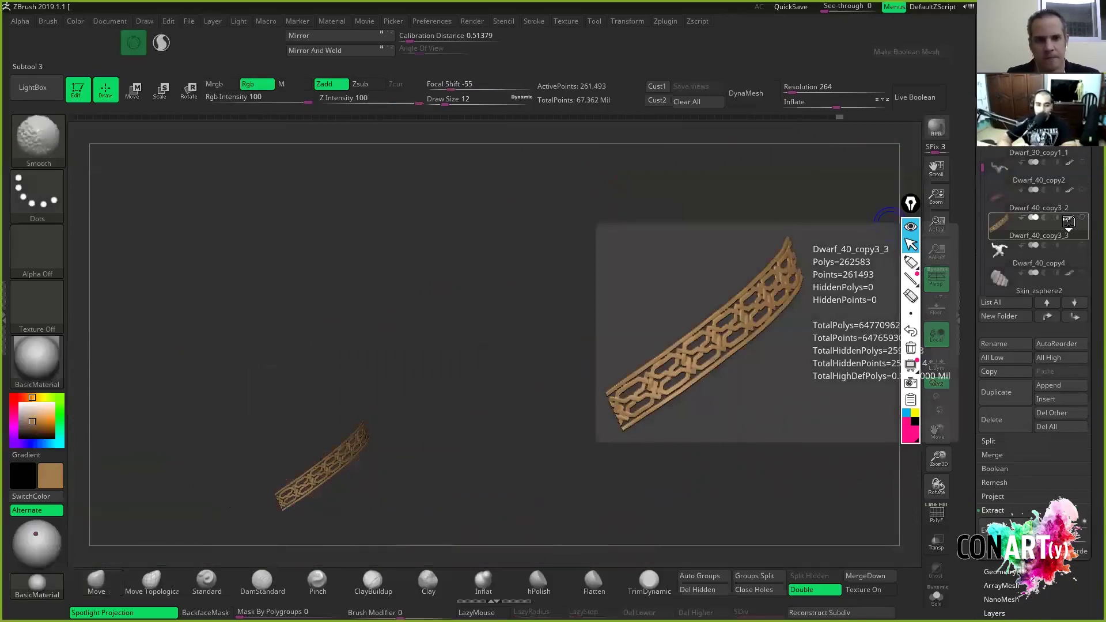
pyautogui.keyDown('shift'); pyautogui.click(1067, 219); pyautogui.keyUp('shift')
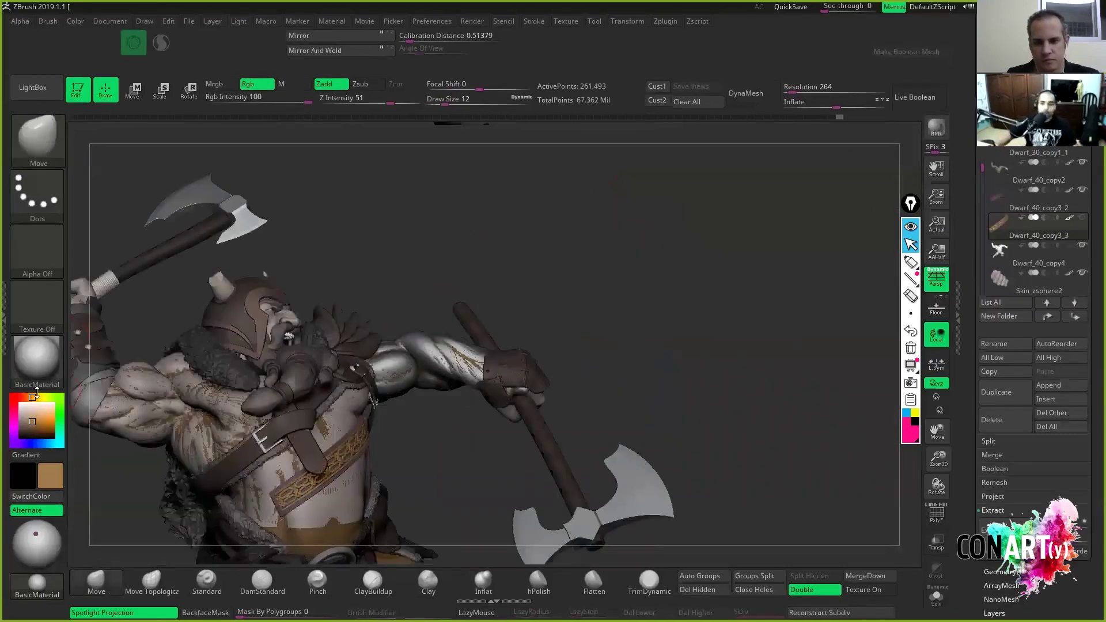
pyautogui.moveTo(36, 410); pyautogui.dragTo(20, 411)
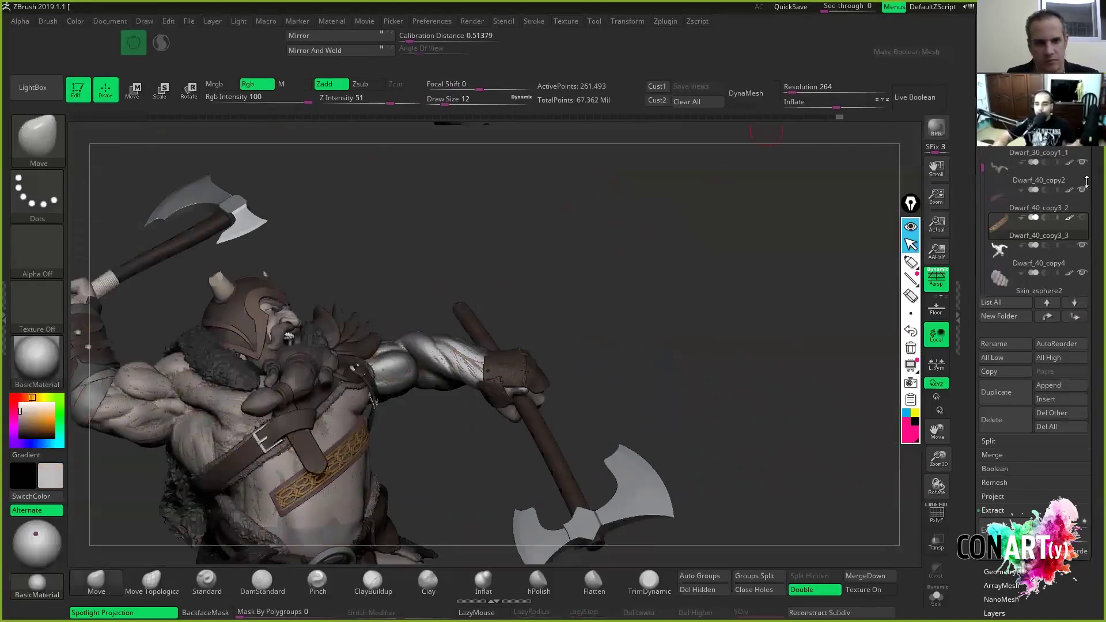
pyautogui.click(1082, 246)
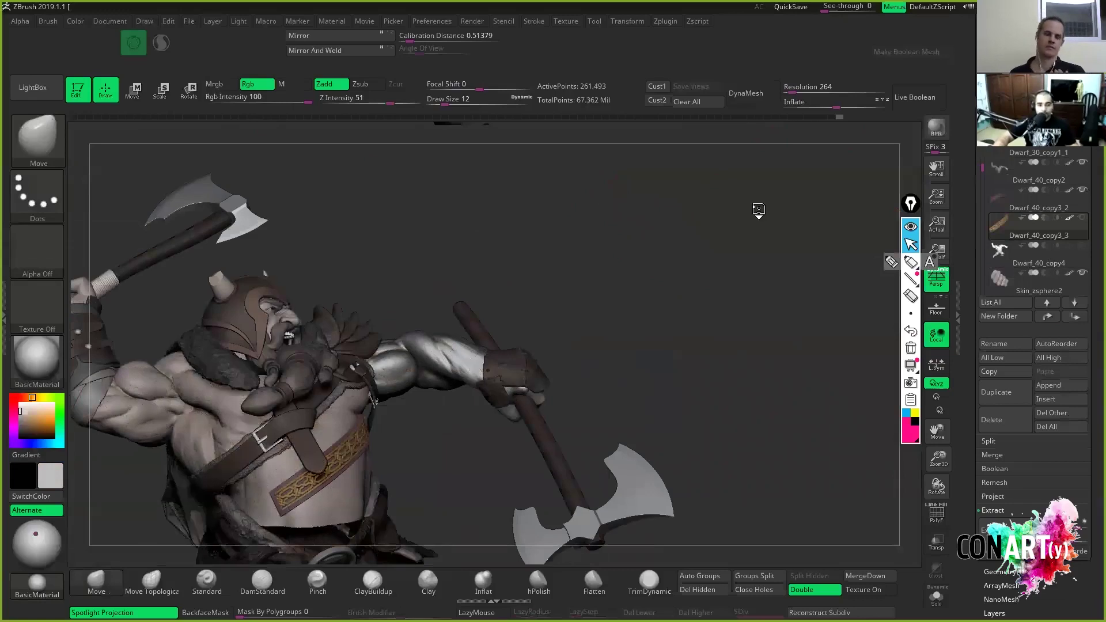
# Hide the loose oversized axe subtools Machado_02 and Base-machado around the dwarf.
pyautogui.moveTo(758, 213); pyautogui.dragTo(747, 233)
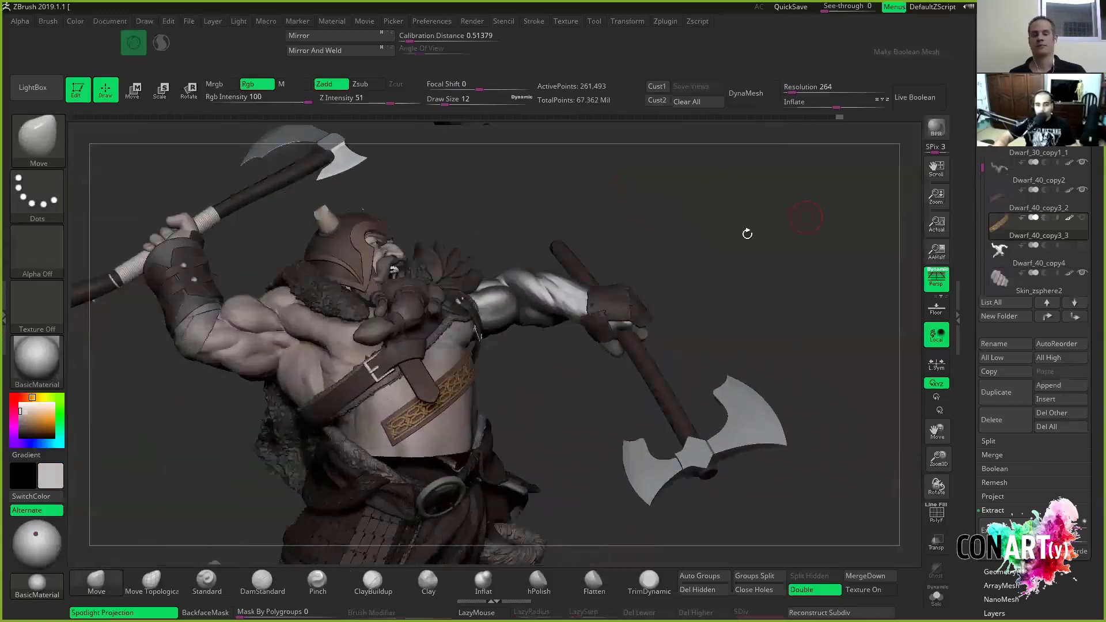
pyautogui.scroll(5, 749, 233)
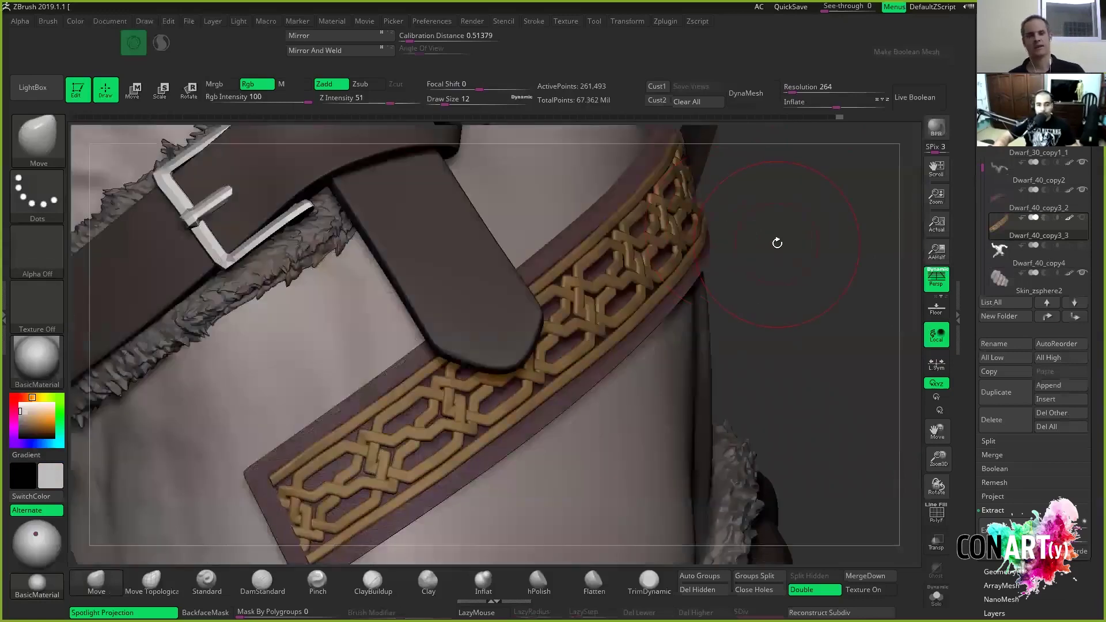
pyautogui.press('f')
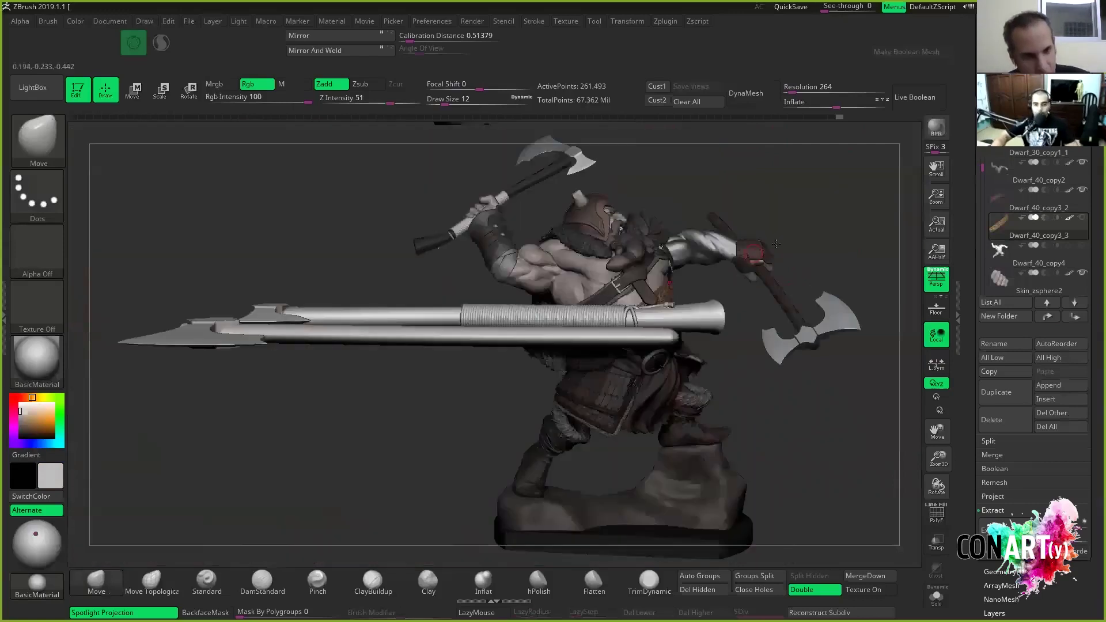
pyautogui.moveTo(986, 162); pyautogui.dragTo(977, 280)
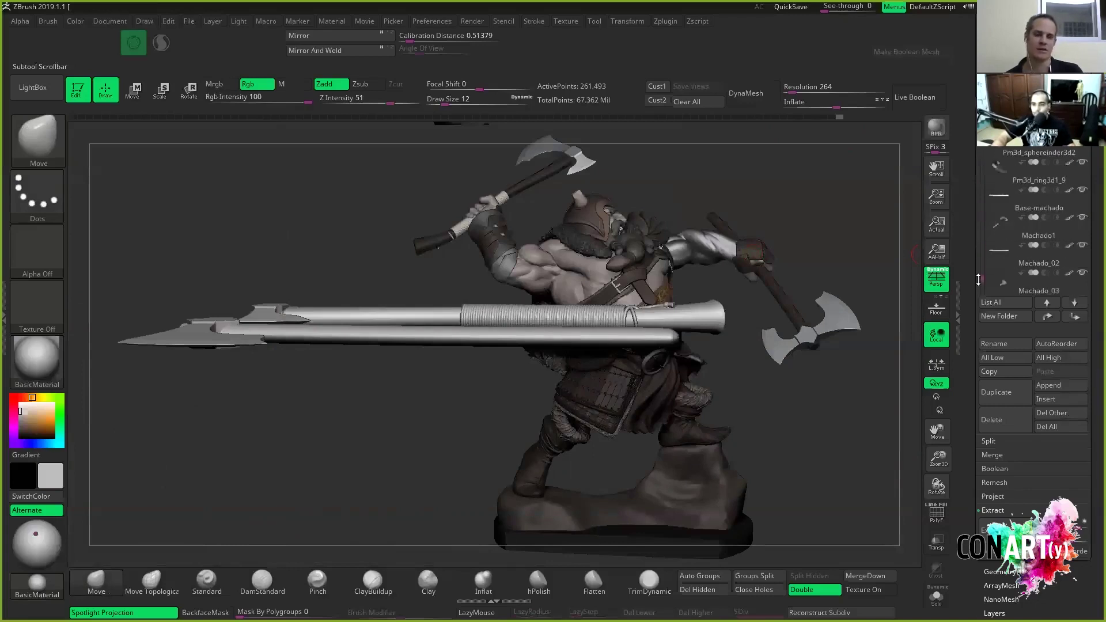
pyautogui.scroll(-1, 1086, 225)
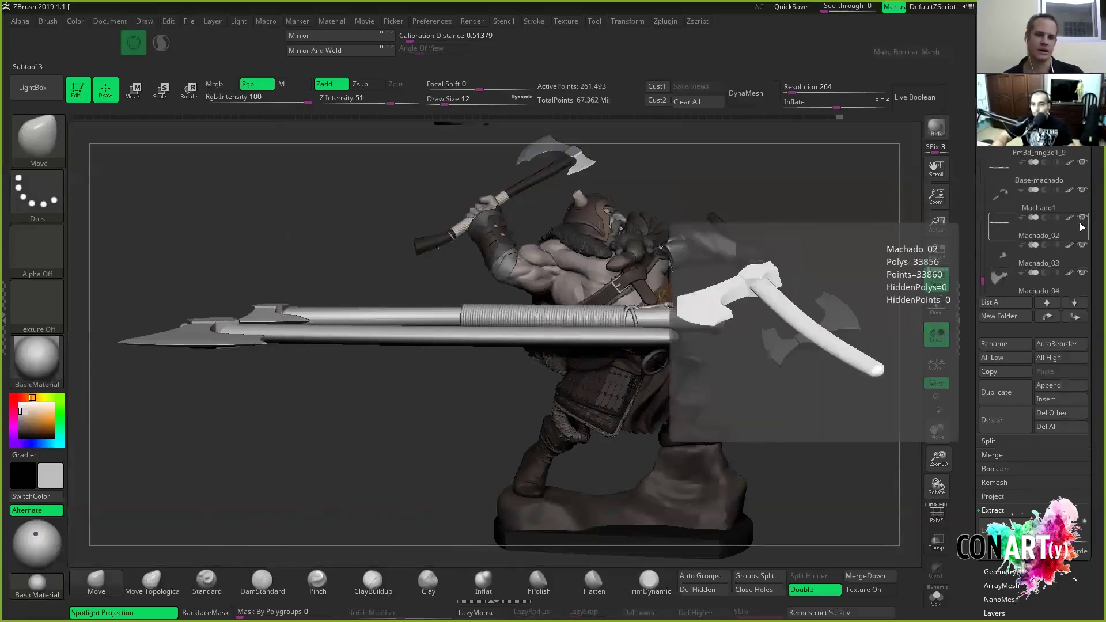
pyautogui.click(1083, 218)
pyautogui.click(1082, 162)
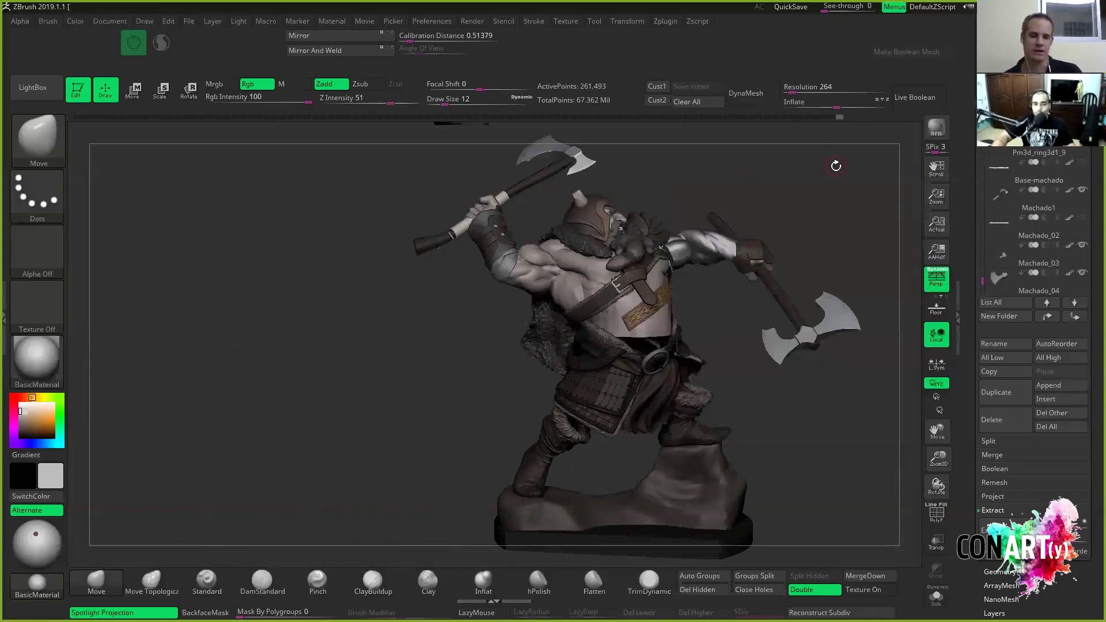
pyautogui.moveTo(742, 168)
pyautogui.keyDown('alt'); pyautogui.mouseDown()
pyautogui.moveTo(679, 173)
pyautogui.moveTo(751, 168)
pyautogui.mouseUp(); pyautogui.keyUp('alt')
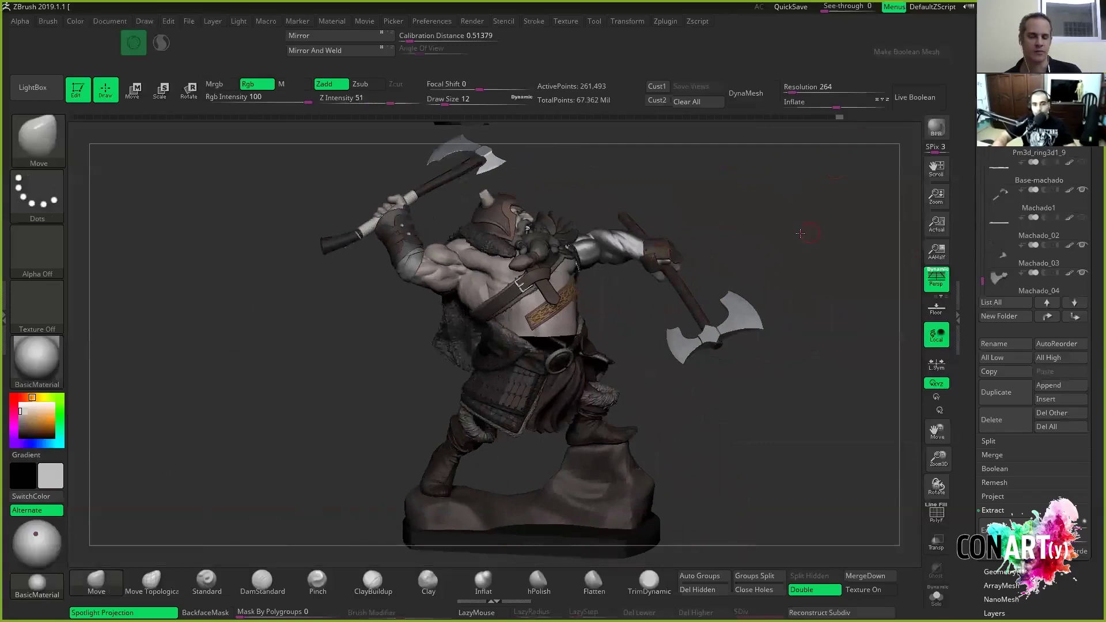
pyautogui.moveTo(800, 233); pyautogui.dragTo(798, 233)
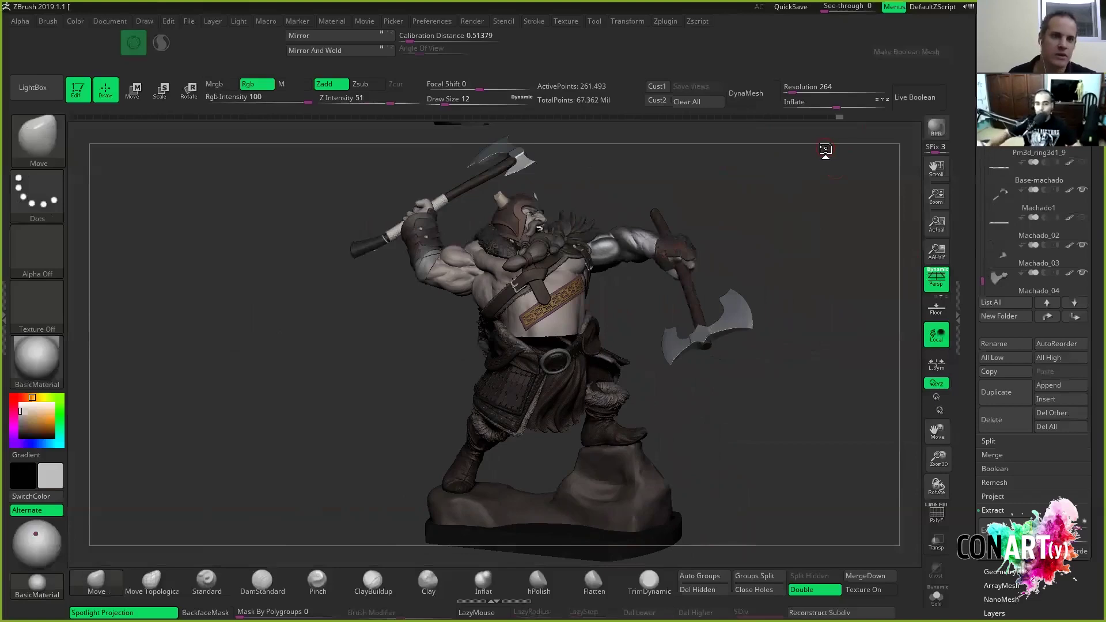
pyautogui.moveTo(714, 170); pyautogui.dragTo(726, 182)
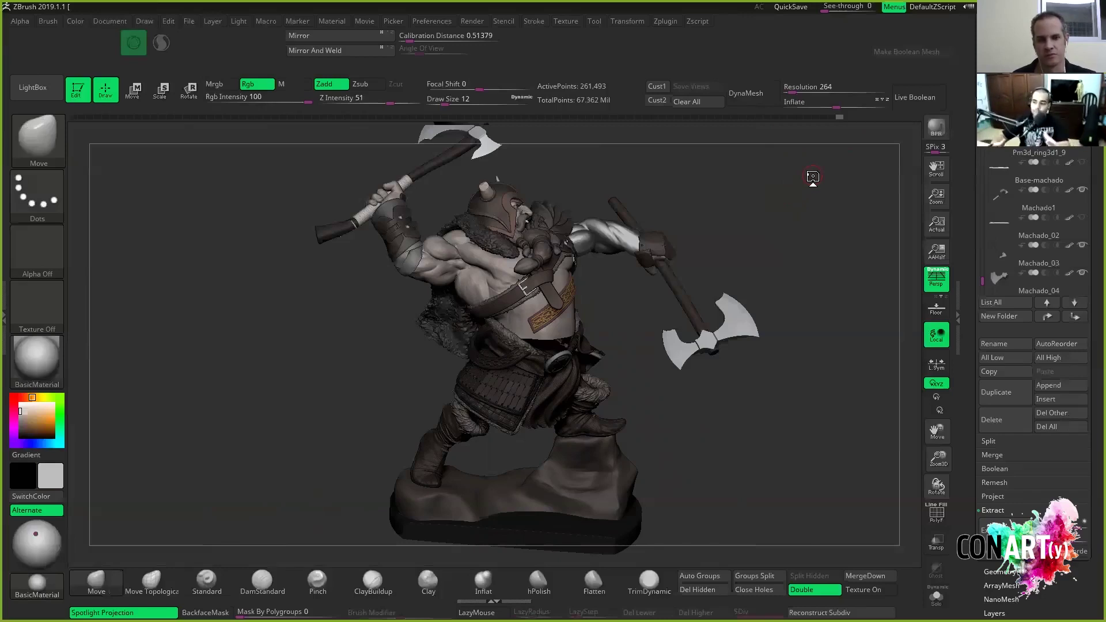
pyautogui.moveTo(805, 216); pyautogui.dragTo(819, 296)
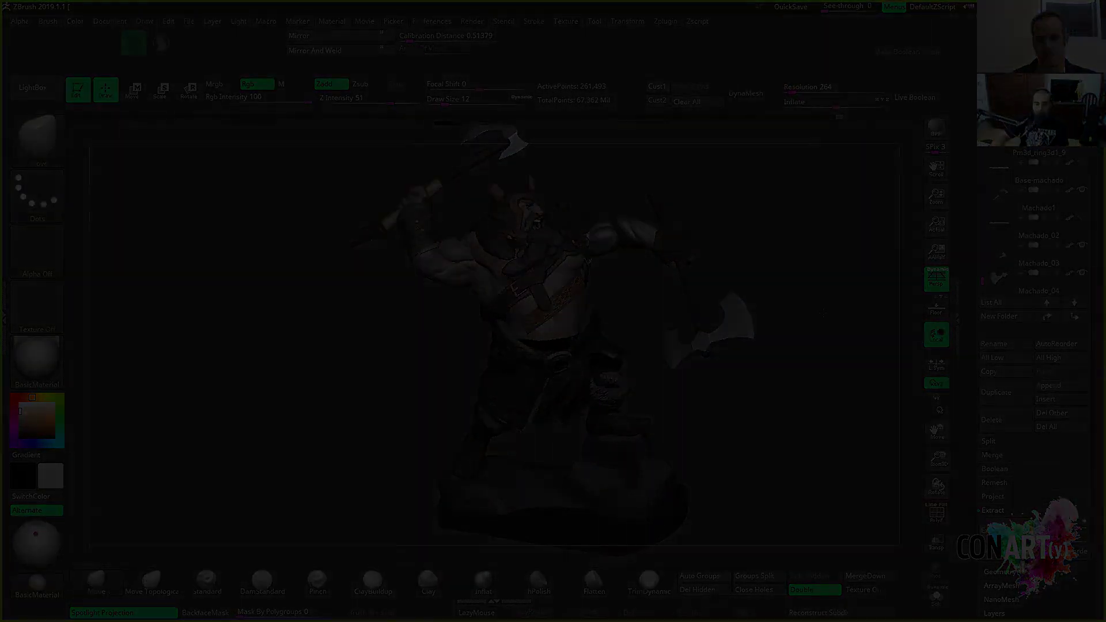